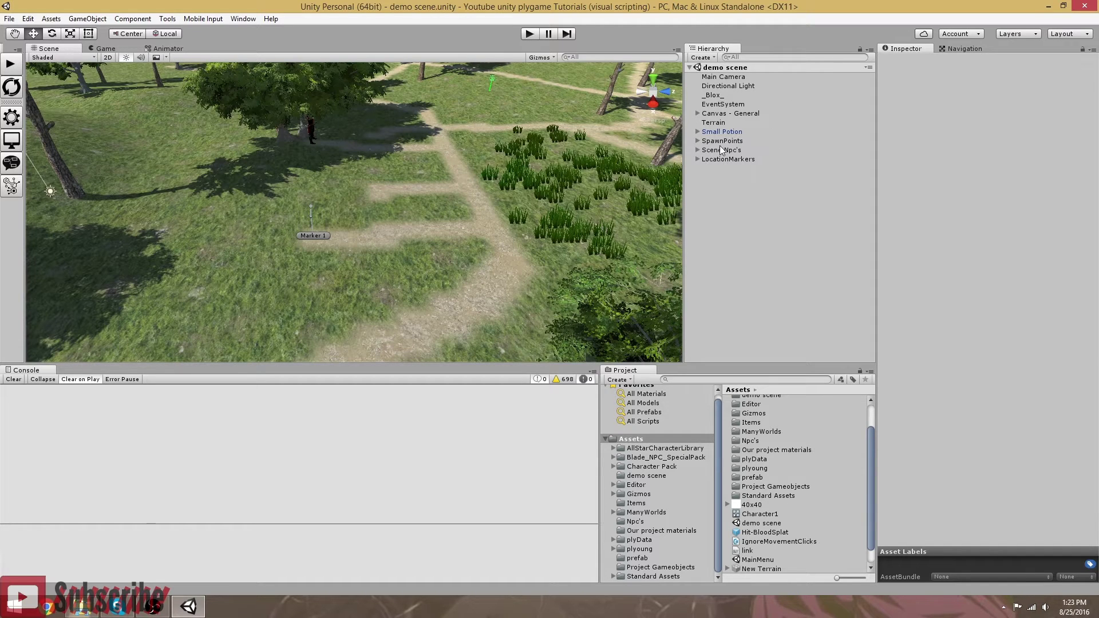
- Expand the SpawnPoints group in the scene hierarchy and select its SpawnPoint object
{"action": "right_click_drag", "start_coordinate": [530, 111], "coordinate": [379, 210]}
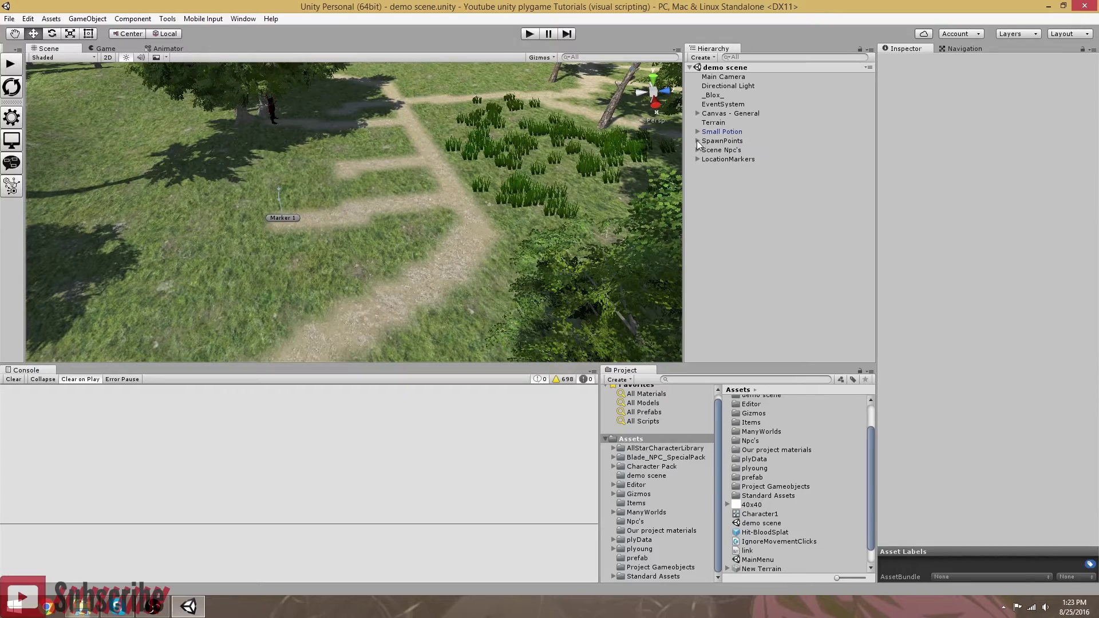
{"action": "mouse_move", "coordinate": [401, 201]}
{"action": "right_mouse_down"}
{"action": "mouse_move", "coordinate": [427, 158]}
{"action": "mouse_move", "coordinate": [434, 229]}
{"action": "right_mouse_up"}
{"action": "key", "text": "Up"}
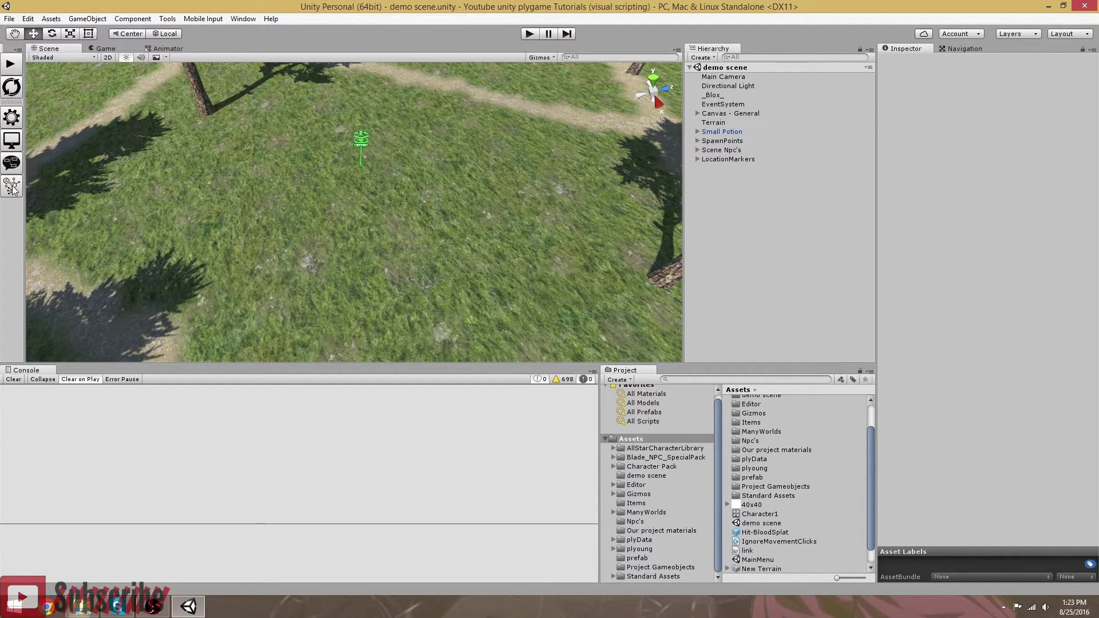
{"action": "mouse_move", "coordinate": [12, 186]}
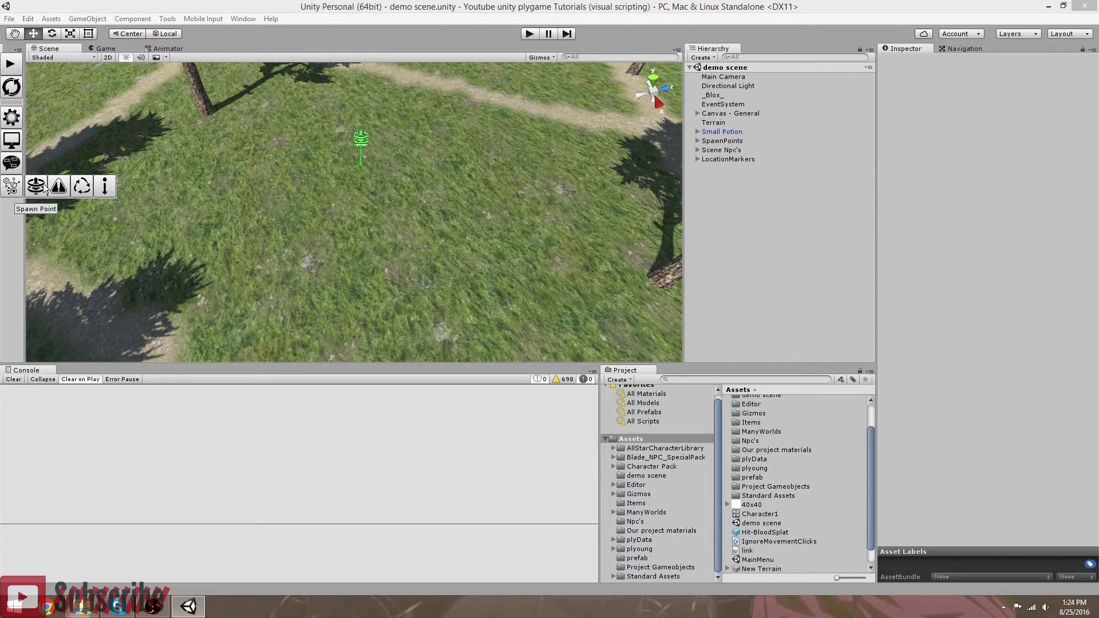
{"action": "left_click", "coordinate": [697, 140]}
{"action": "left_click", "coordinate": [721, 152]}
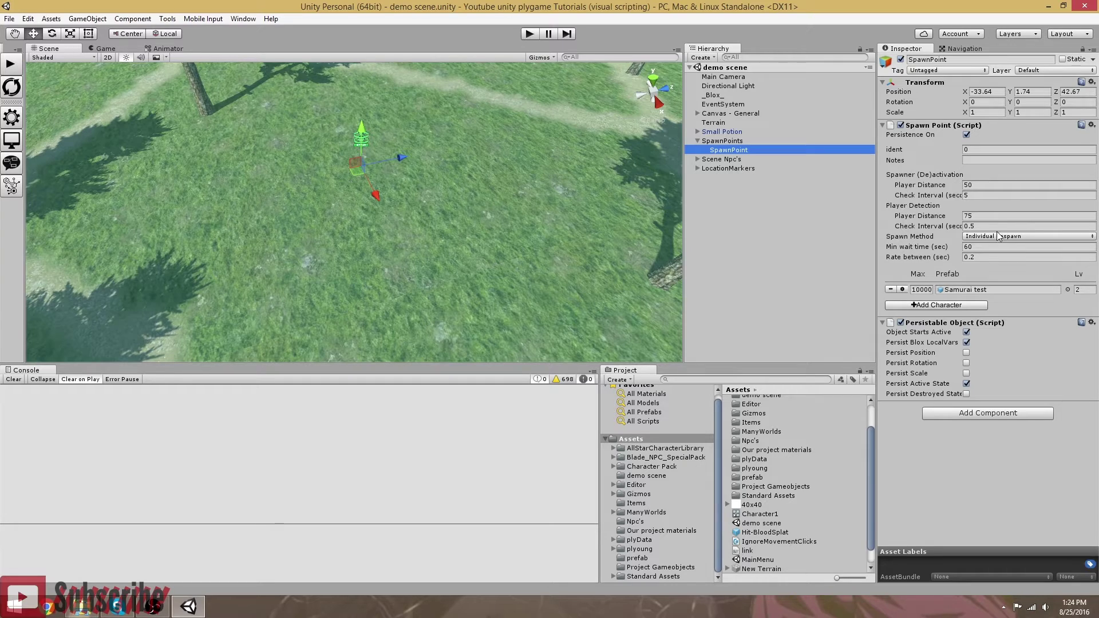
- Examine the spawn point's coverage area in the scene from farther away
{"action": "mouse_move", "coordinate": [464, 199]}
{"action": "right_mouse_down"}
{"action": "mouse_move", "coordinate": [489, 200]}
{"action": "mouse_move", "coordinate": [509, 249]}
{"action": "mouse_move", "coordinate": [498, 261]}
{"action": "mouse_move", "coordinate": [356, 267]}
{"action": "mouse_move", "coordinate": [424, 147]}
{"action": "right_mouse_up"}
{"action": "scroll", "coordinate": [487, 201], "scroll_direction": "down", "scroll_amount": 12}
{"action": "scroll", "coordinate": [486, 208], "scroll_direction": "down", "scroll_amount": 5}
{"action": "right_click_drag", "start_coordinate": [424, 208], "coordinate": [422, 186]}
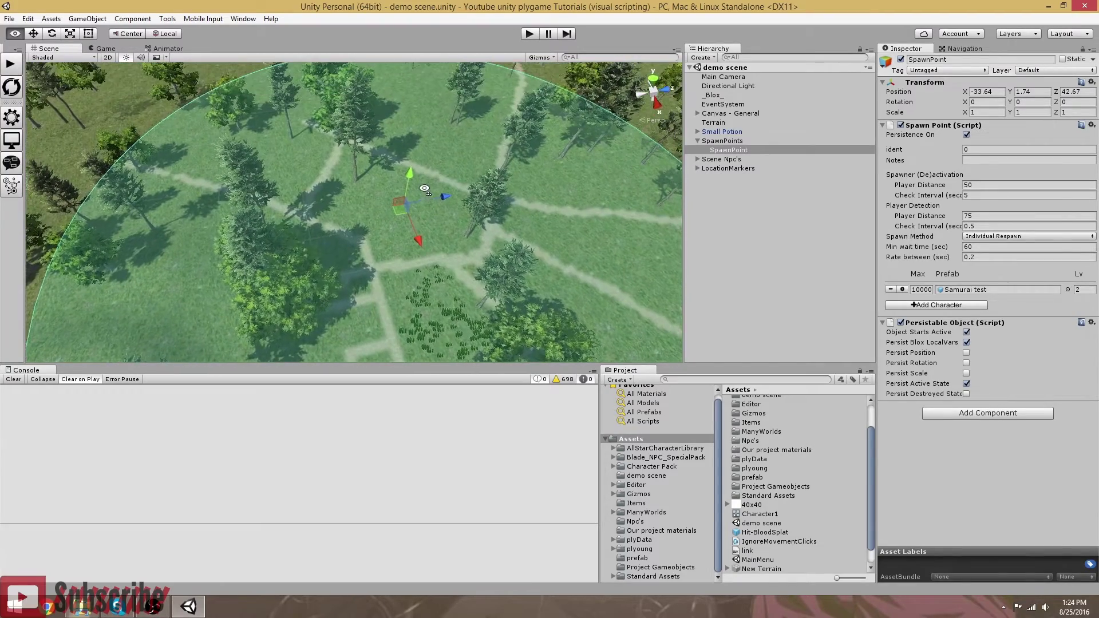
{"action": "right_click_drag", "start_coordinate": [413, 231], "coordinate": [423, 221]}
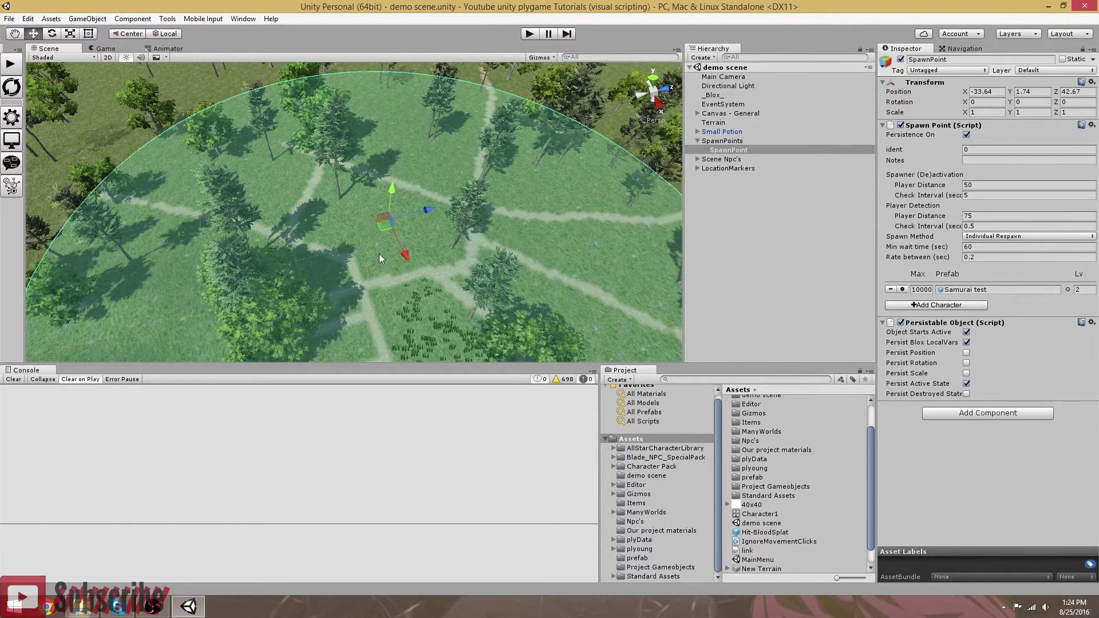
- Review the spawn method options, and add an empty character entry to the spawn point and remove it
{"action": "left_click", "coordinate": [985, 237]}
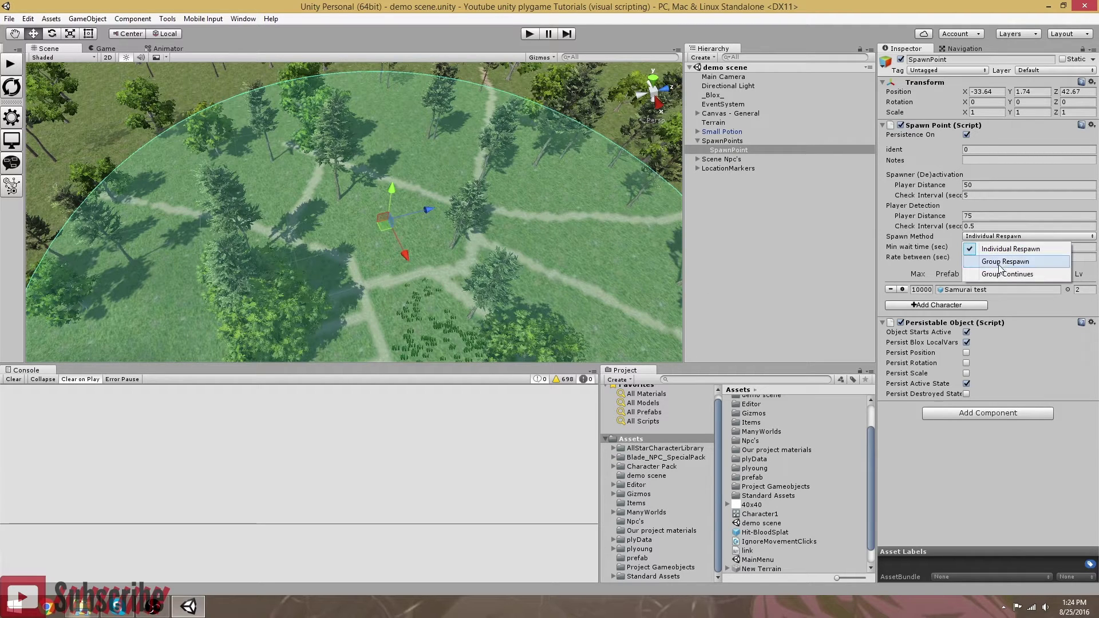
{"action": "left_click", "coordinate": [914, 271]}
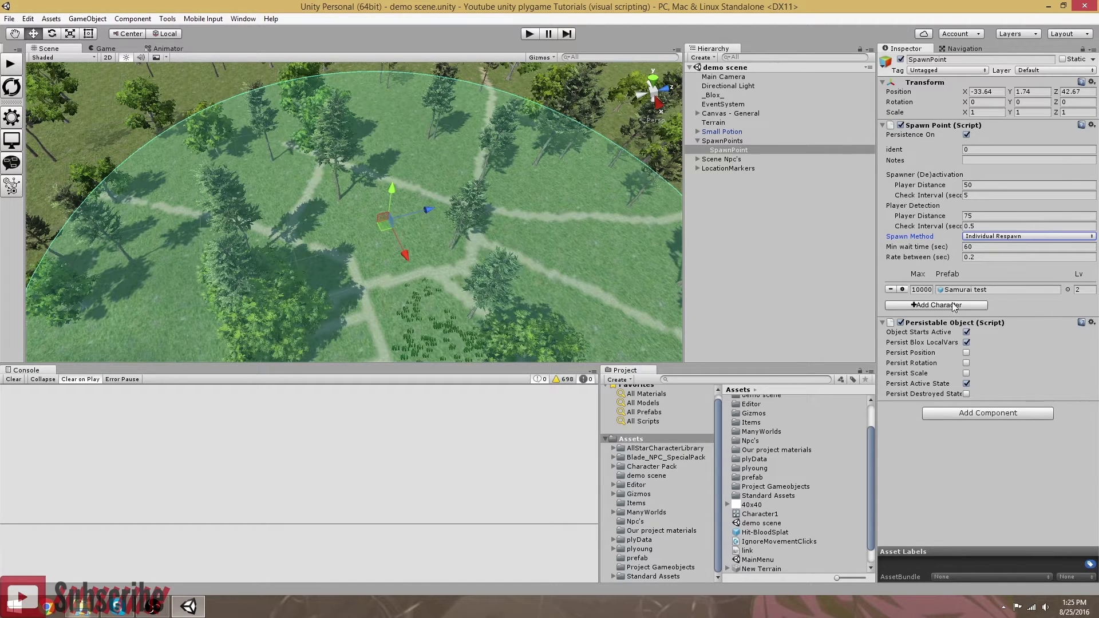
{"action": "left_click", "coordinate": [923, 306]}
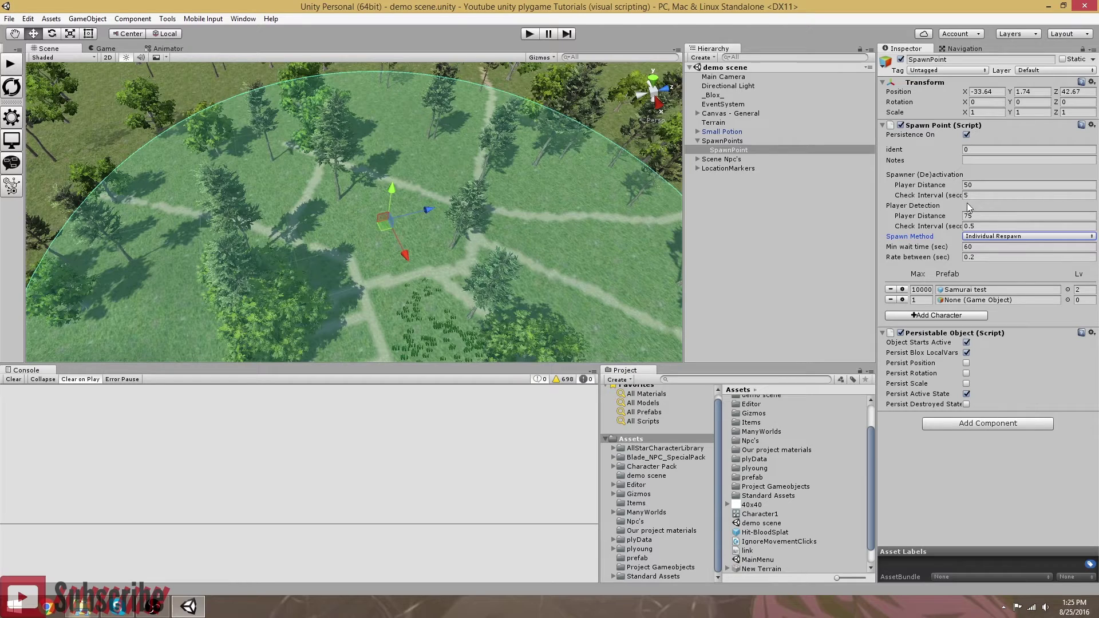
{"action": "left_click", "coordinate": [890, 300]}
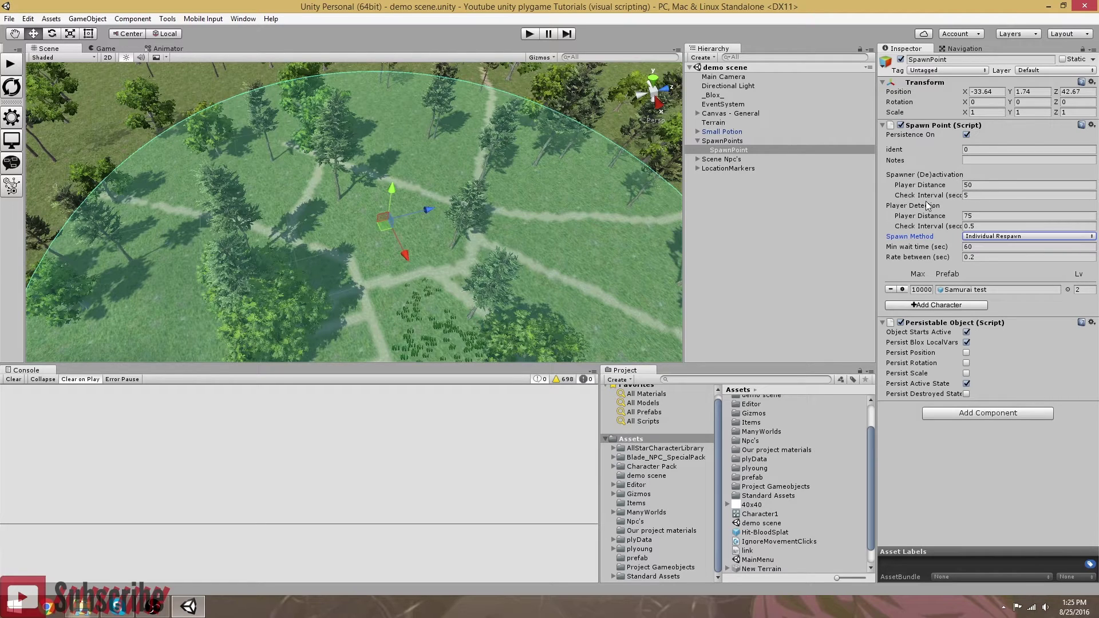
- Set the spawn point's Spawner (De)activation player distance to 85
{"action": "left_click", "coordinate": [984, 185]}
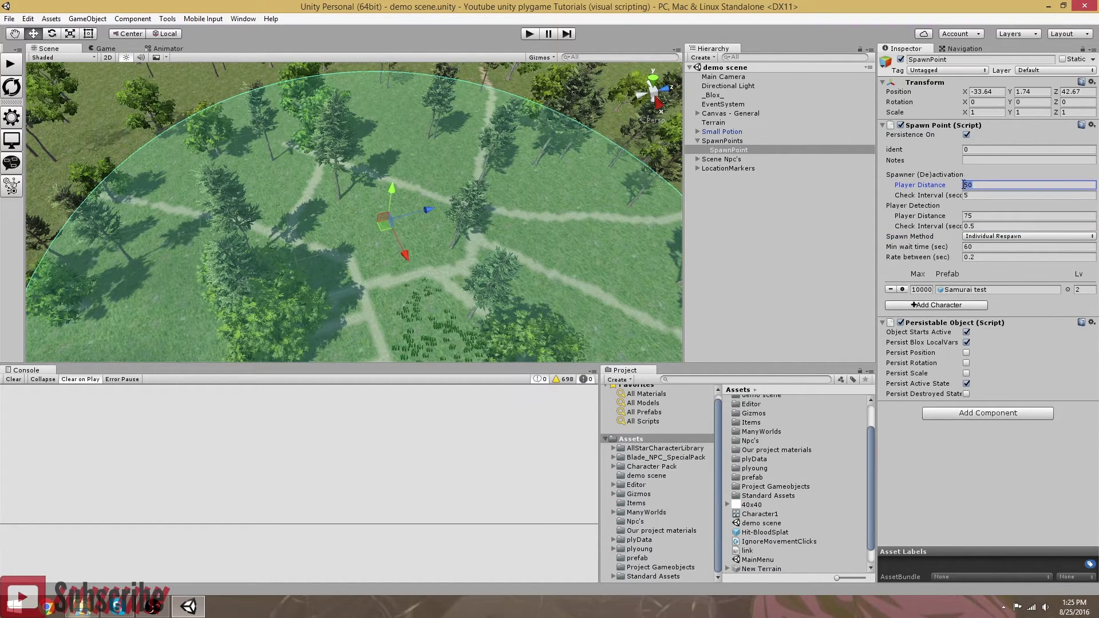
{"action": "type", "text": "10"}
{"action": "key", "text": "Delete"}
{"action": "key", "text": "Delete"}
{"action": "right_click_drag", "start_coordinate": [408, 218], "coordinate": [409, 228]}
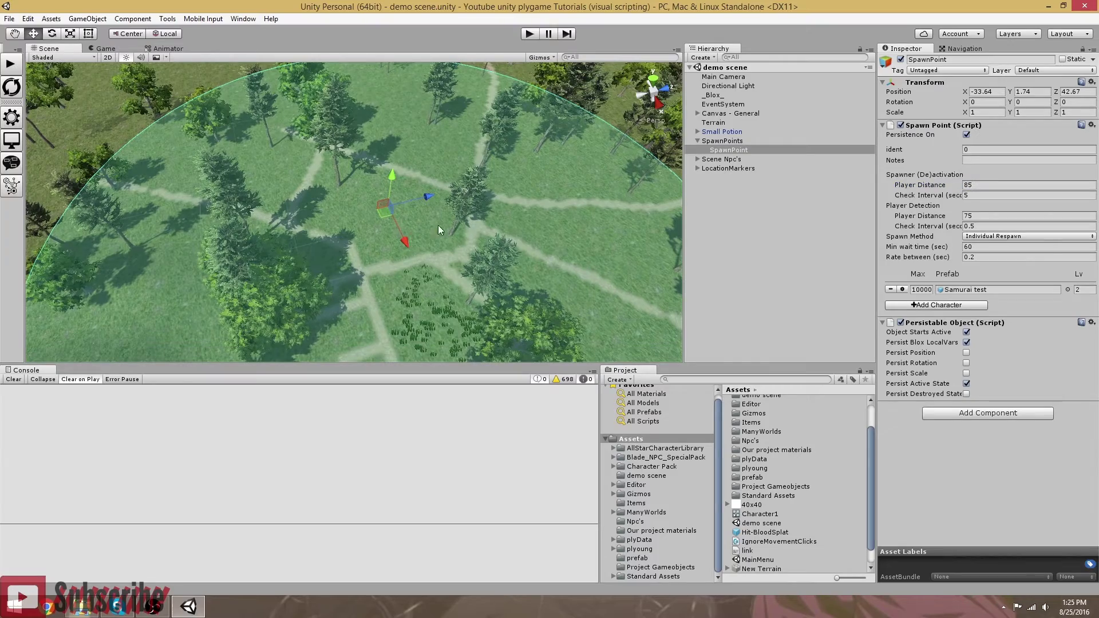
- Inspect the player's location marker in the scene and select Marker 1 within the LocationMarkers group
{"action": "right_click_drag", "start_coordinate": [501, 202], "coordinate": [520, 267]}
{"action": "scroll", "coordinate": [521, 267], "scroll_direction": "up", "scroll_amount": 10}
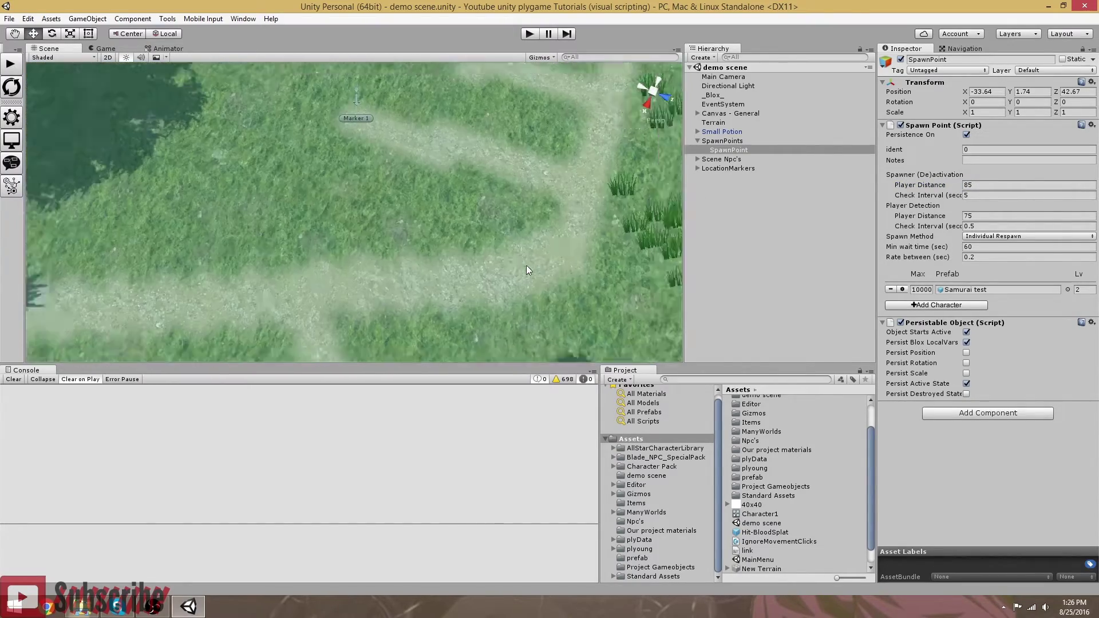
{"action": "mouse_move", "coordinate": [386, 275]}
{"action": "right_mouse_down"}
{"action": "mouse_move", "coordinate": [441, 267]}
{"action": "mouse_move", "coordinate": [376, 231]}
{"action": "mouse_move", "coordinate": [444, 253]}
{"action": "mouse_move", "coordinate": [468, 247]}
{"action": "right_mouse_up"}
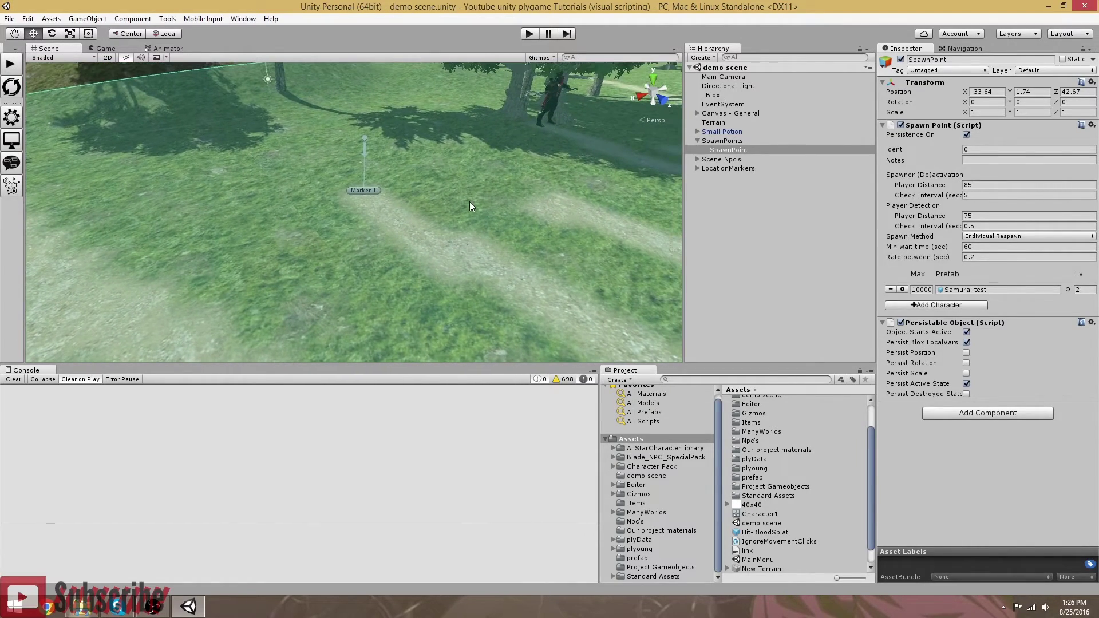
{"action": "right_click_drag", "start_coordinate": [431, 205], "coordinate": [415, 158]}
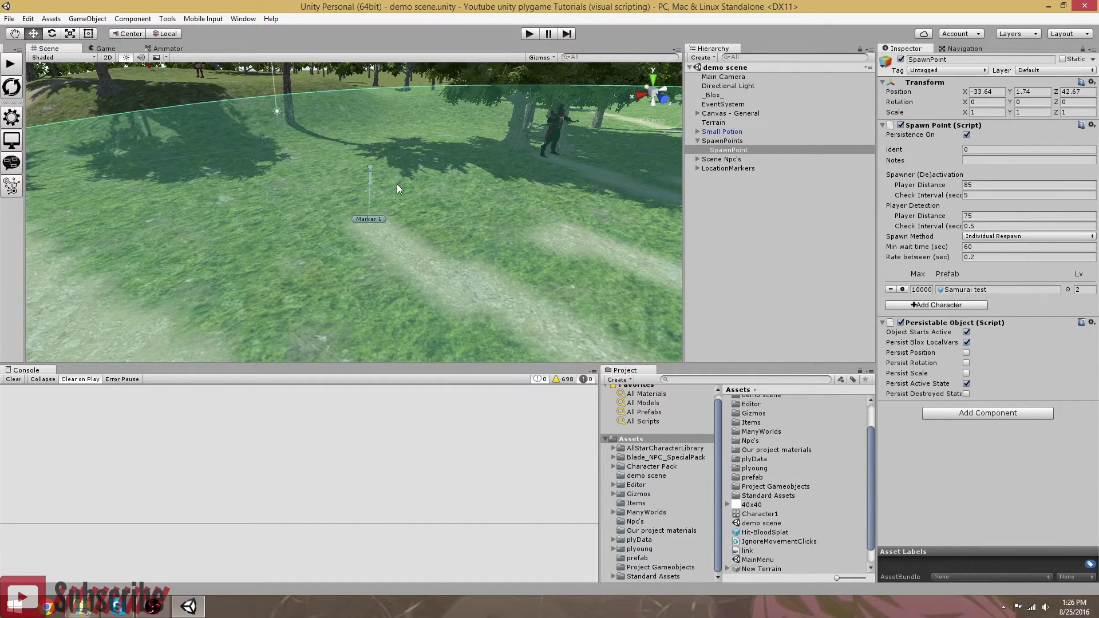
{"action": "mouse_move", "coordinate": [435, 195]}
{"action": "right_mouse_down"}
{"action": "mouse_move", "coordinate": [380, 225]}
{"action": "mouse_move", "coordinate": [465, 231]}
{"action": "mouse_move", "coordinate": [472, 244]}
{"action": "mouse_move", "coordinate": [343, 230]}
{"action": "mouse_move", "coordinate": [301, 242]}
{"action": "mouse_move", "coordinate": [356, 231]}
{"action": "right_mouse_up"}
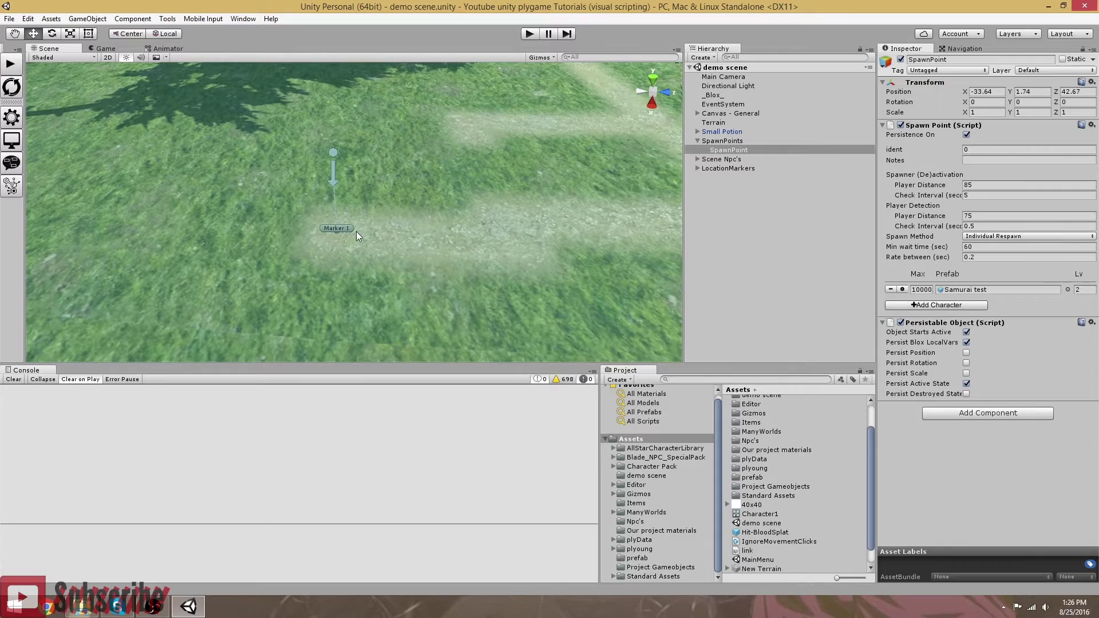
{"action": "left_click", "coordinate": [10, 194]}
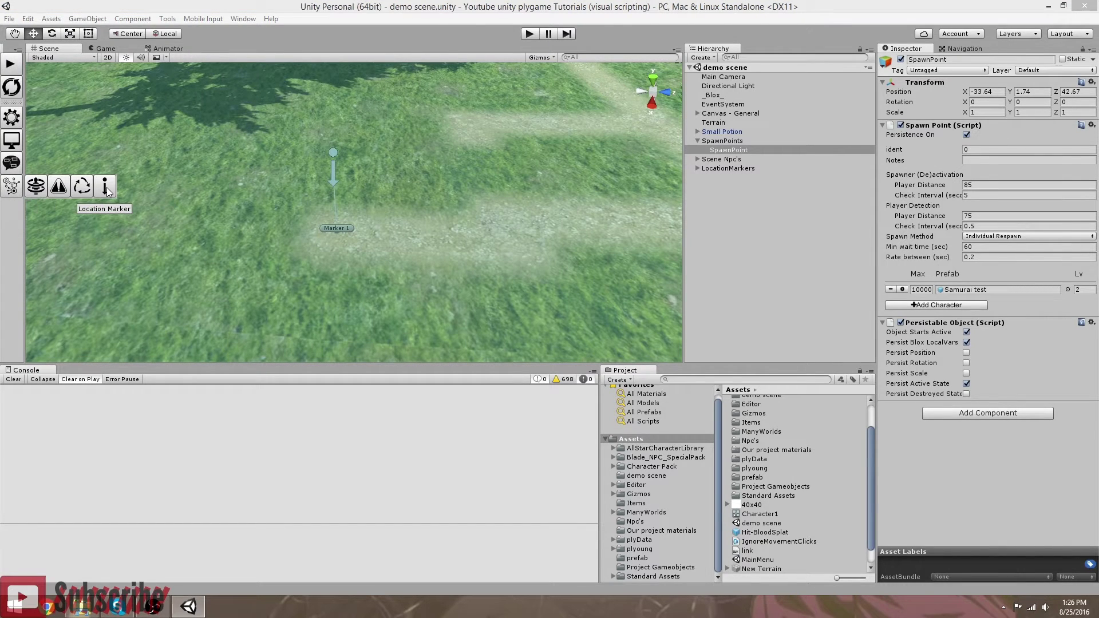
{"action": "left_click", "coordinate": [724, 169]}
{"action": "left_click", "coordinate": [697, 168]}
{"action": "left_click", "coordinate": [724, 178]}
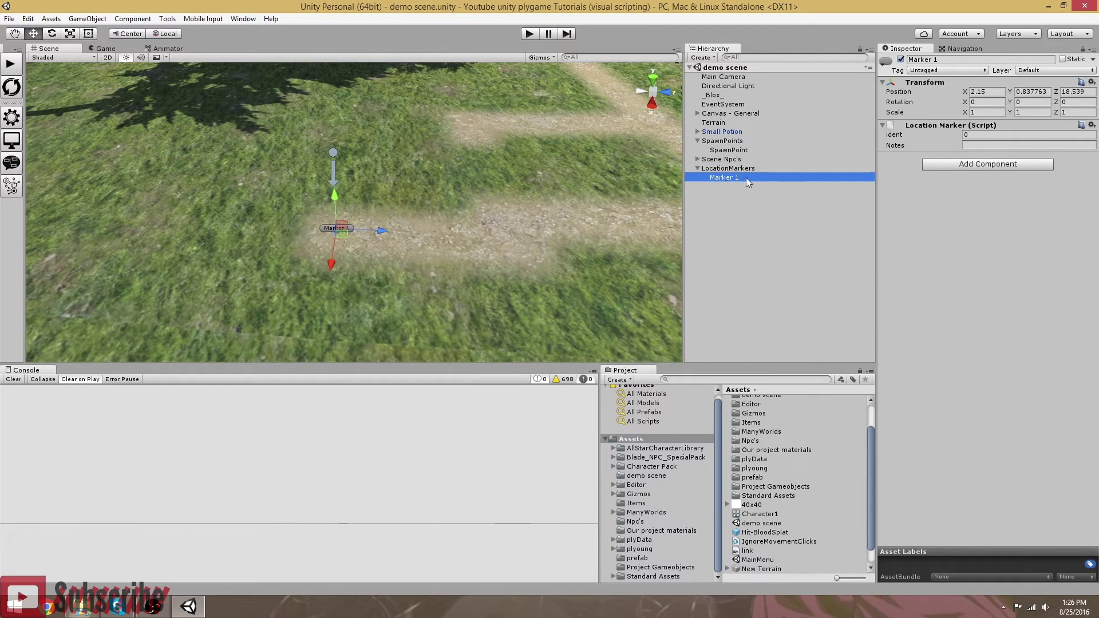
- Check Marker 1's object name and collapse the LocationMarkers group
{"action": "left_click", "coordinate": [923, 60]}
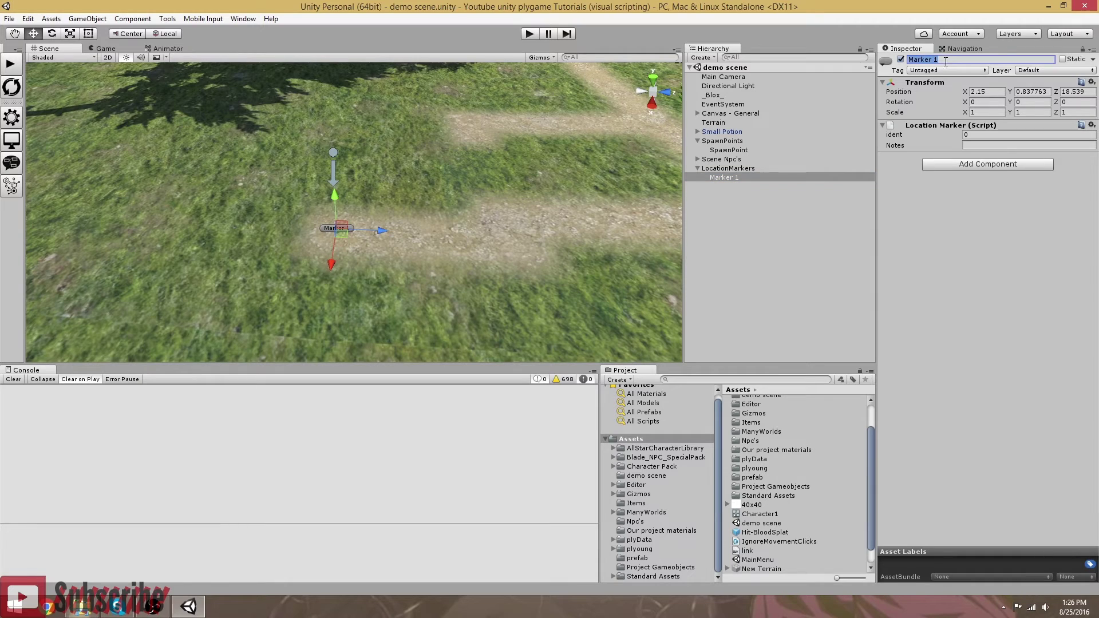
{"action": "left_click", "coordinate": [750, 232]}
{"action": "left_click", "coordinate": [725, 178]}
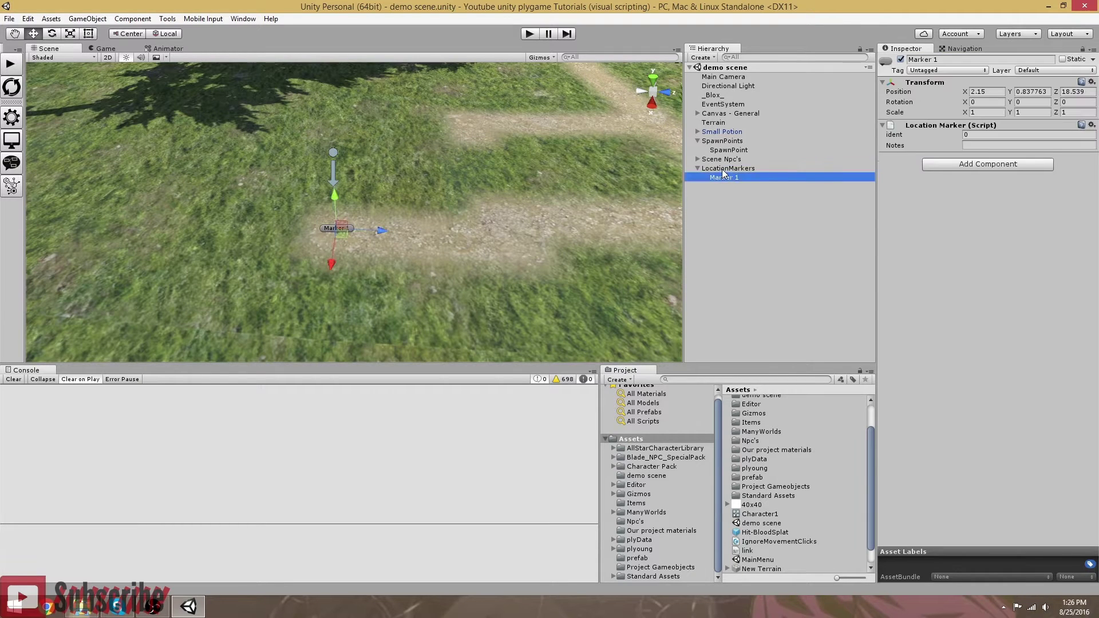
{"action": "left_click", "coordinate": [700, 171]}
{"action": "left_click", "coordinate": [697, 169]}
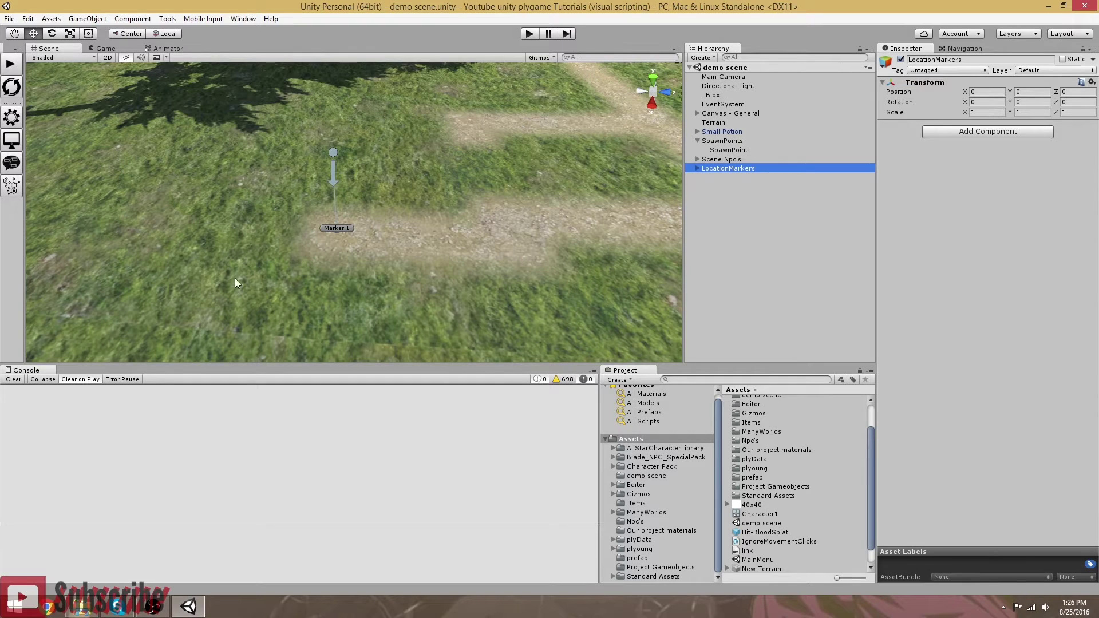
{"action": "right_click_drag", "start_coordinate": [236, 280], "coordinate": [259, 281]}
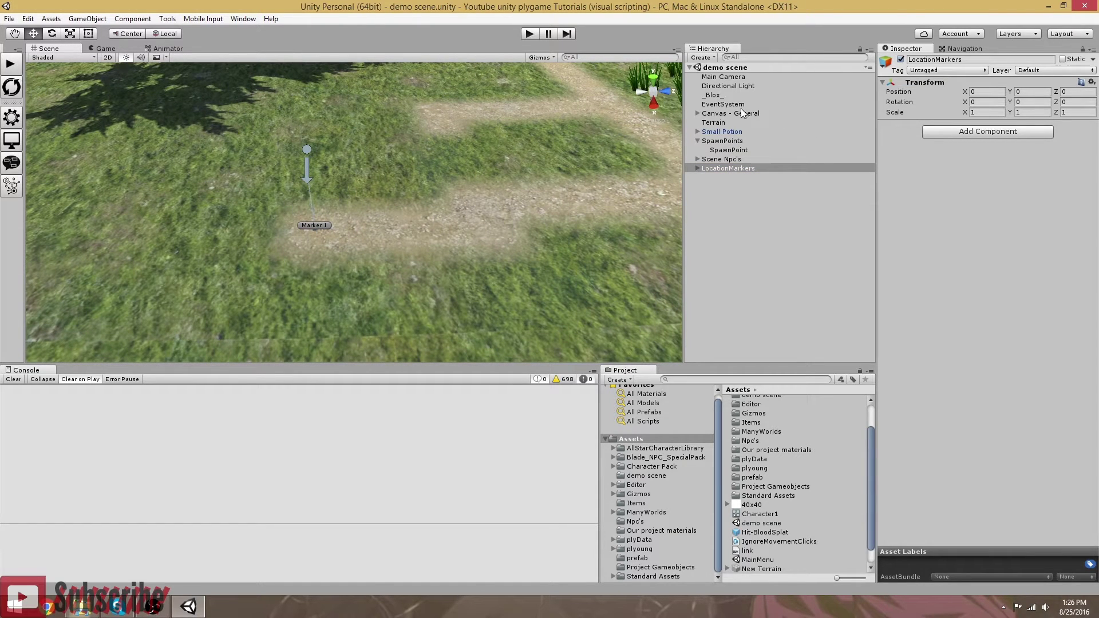
- Open the _Blox_ object's visual script in the BloxEd editor and reposition the editor window
{"action": "left_click", "coordinate": [714, 96]}
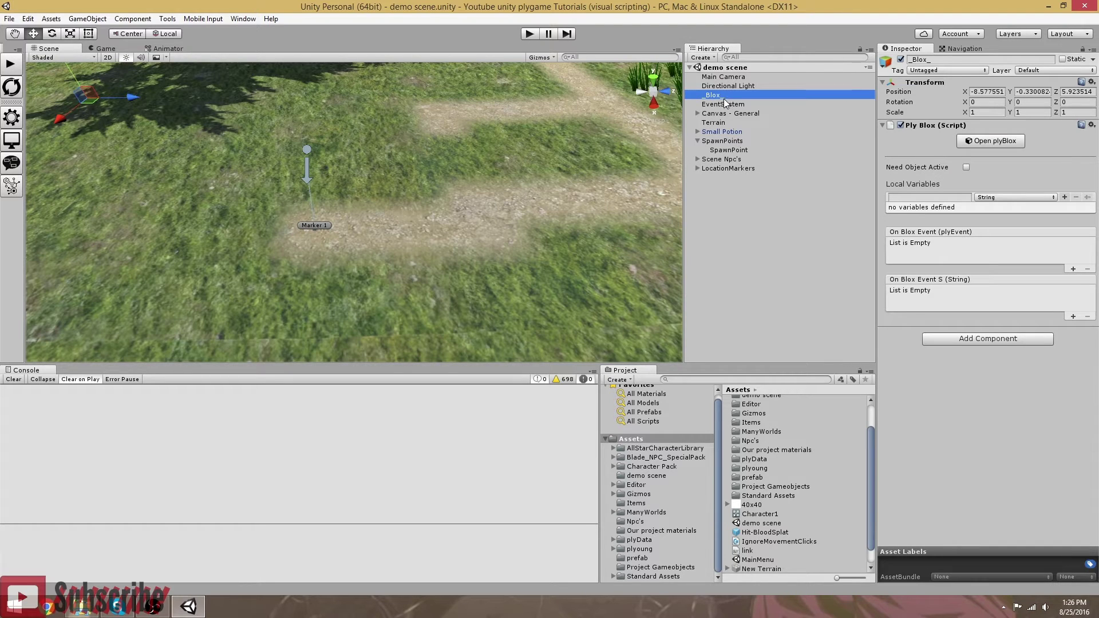
{"action": "left_click", "coordinate": [992, 142]}
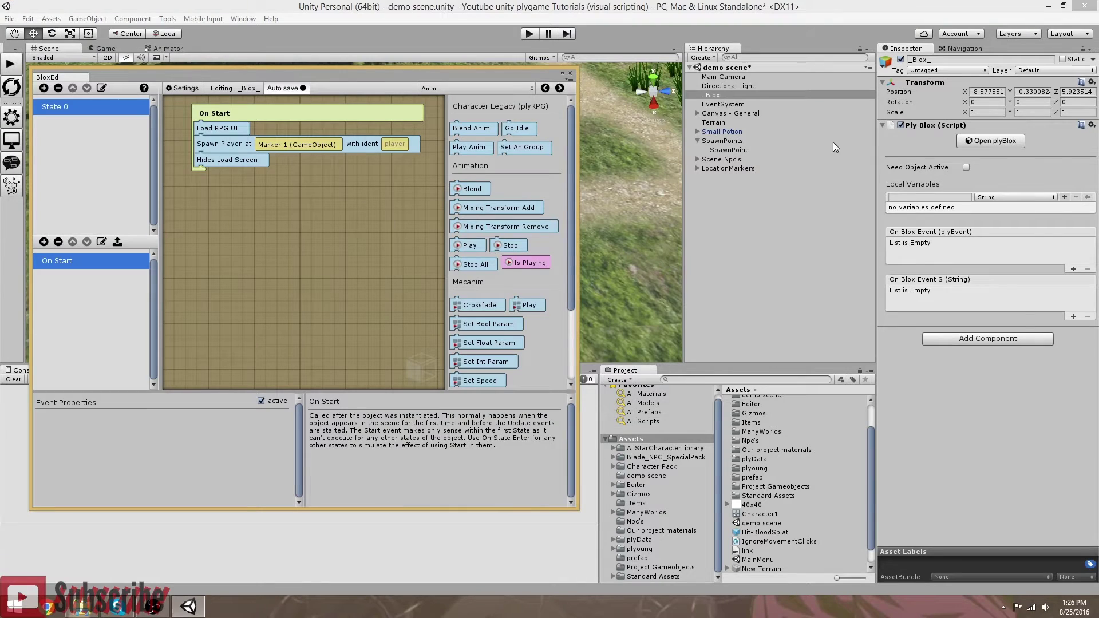
{"action": "left_click_drag", "start_coordinate": [223, 78], "coordinate": [277, 83]}
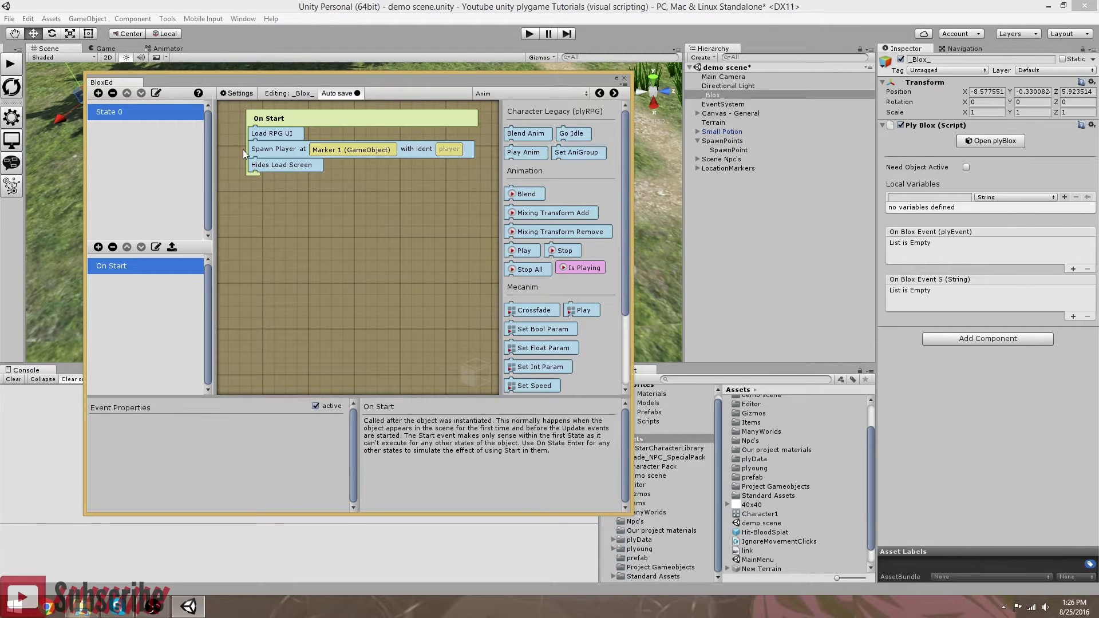
- Show the Character blocks and examine the On Start event's Spawn Player block and its Marker 1 target
{"action": "left_click", "coordinate": [575, 92]}
{"action": "left_click", "coordinate": [546, 131]}
{"action": "left_click_drag", "start_coordinate": [524, 243], "coordinate": [310, 222]}
{"action": "left_click", "coordinate": [289, 151]}
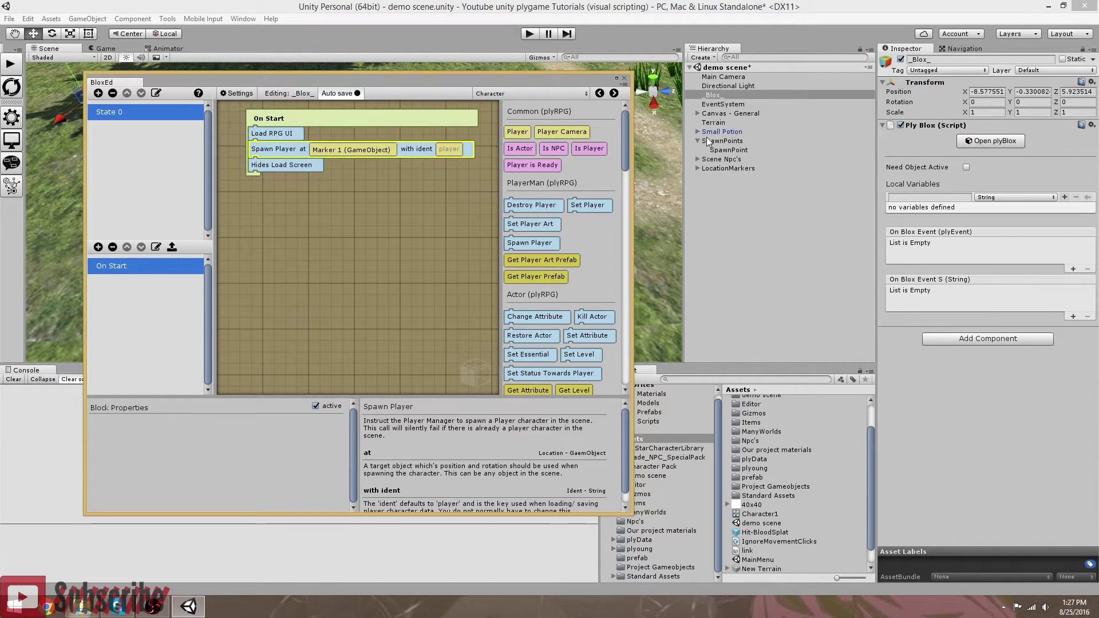
{"action": "left_click", "coordinate": [697, 168]}
{"action": "left_click", "coordinate": [698, 169]}
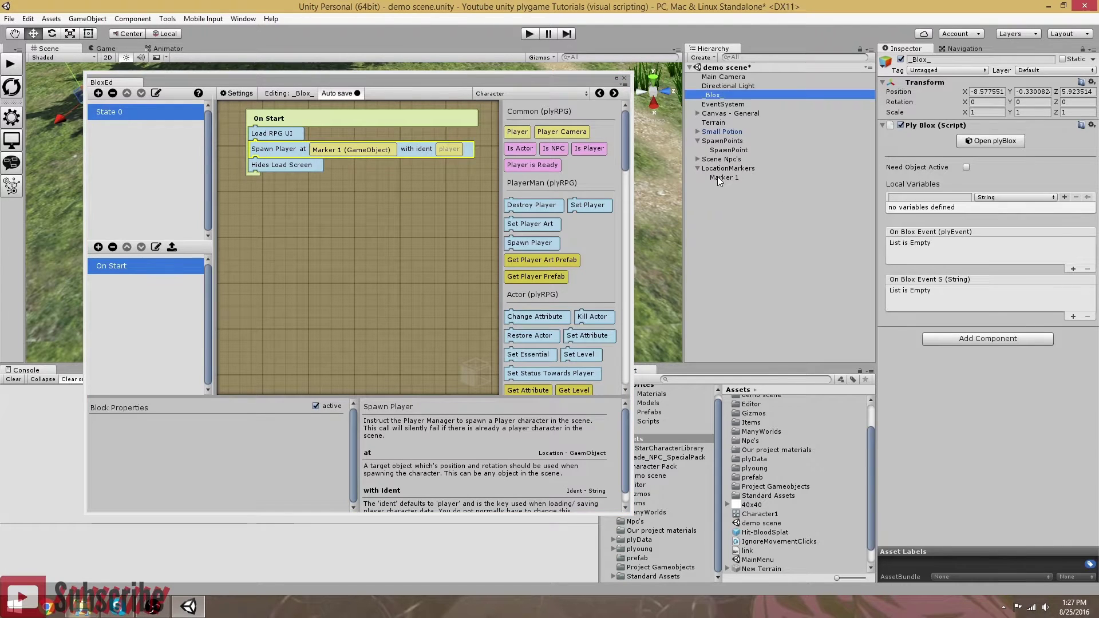
{"action": "left_click", "coordinate": [352, 150]}
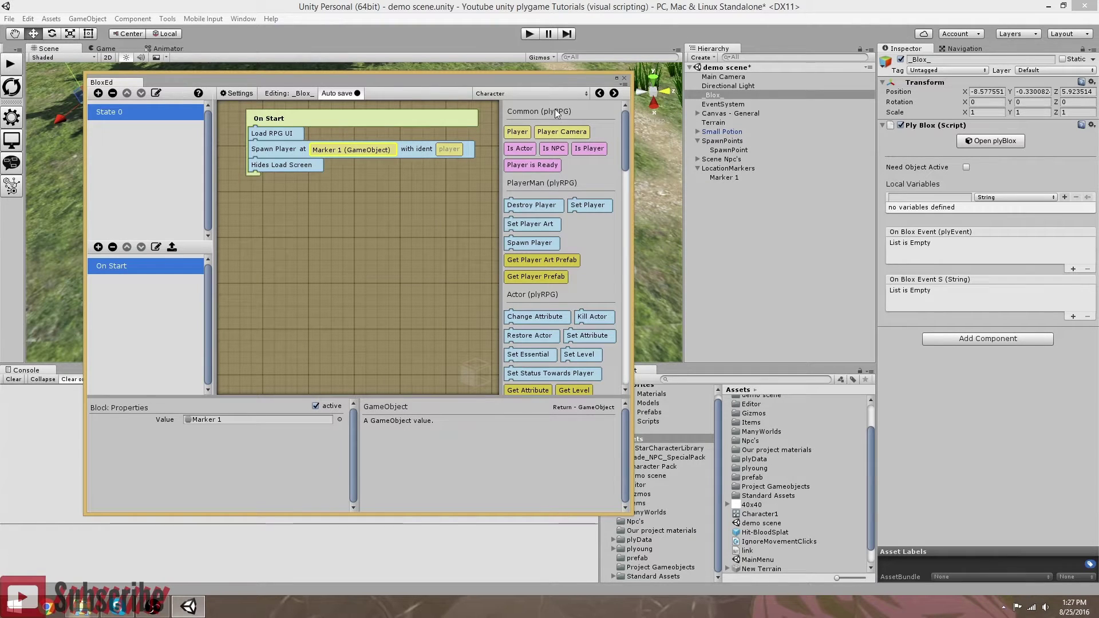
- Browse the Object category's blocks, and close the BloxEd editor
{"action": "left_click", "coordinate": [553, 93]}
{"action": "left_click", "coordinate": [503, 242]}
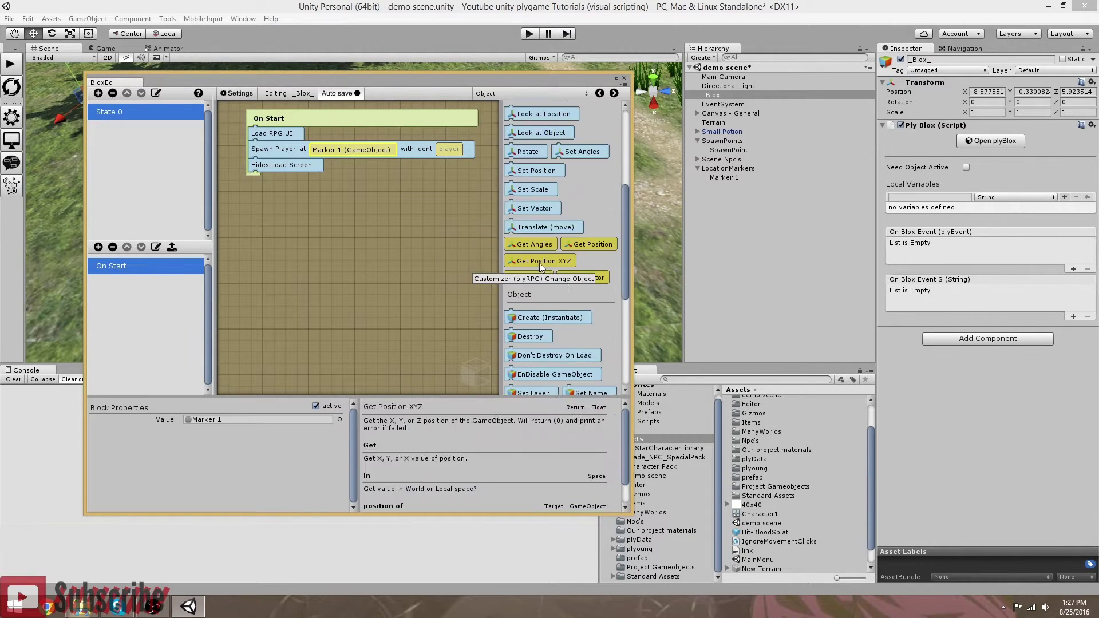
{"action": "scroll", "coordinate": [569, 275], "scroll_direction": "down", "scroll_amount": 3}
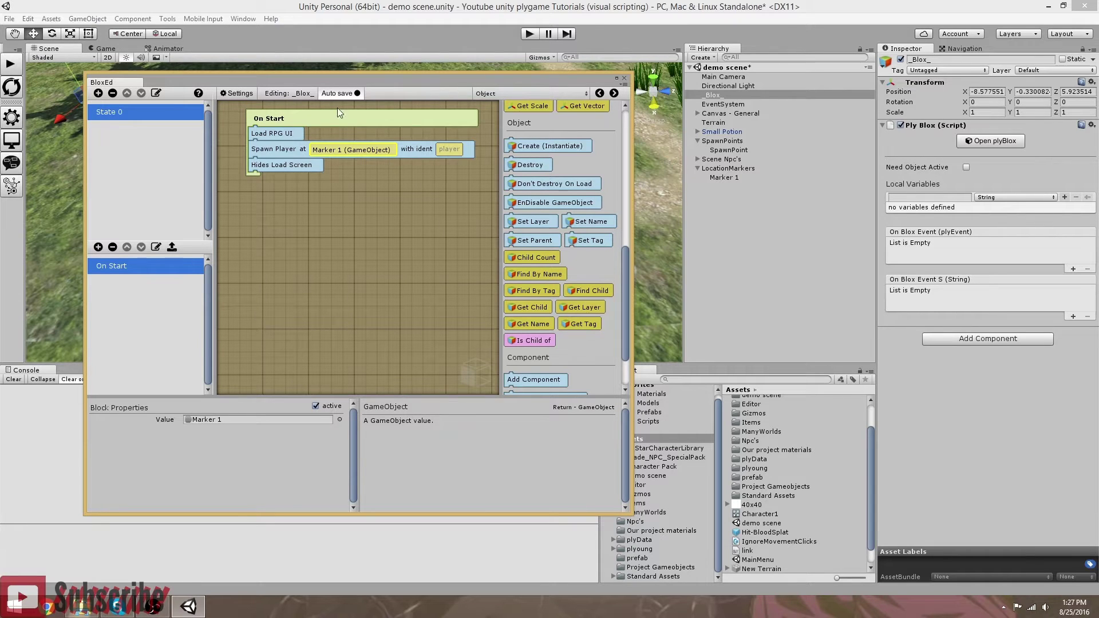
{"action": "left_click_drag", "start_coordinate": [351, 81], "coordinate": [334, 71]}
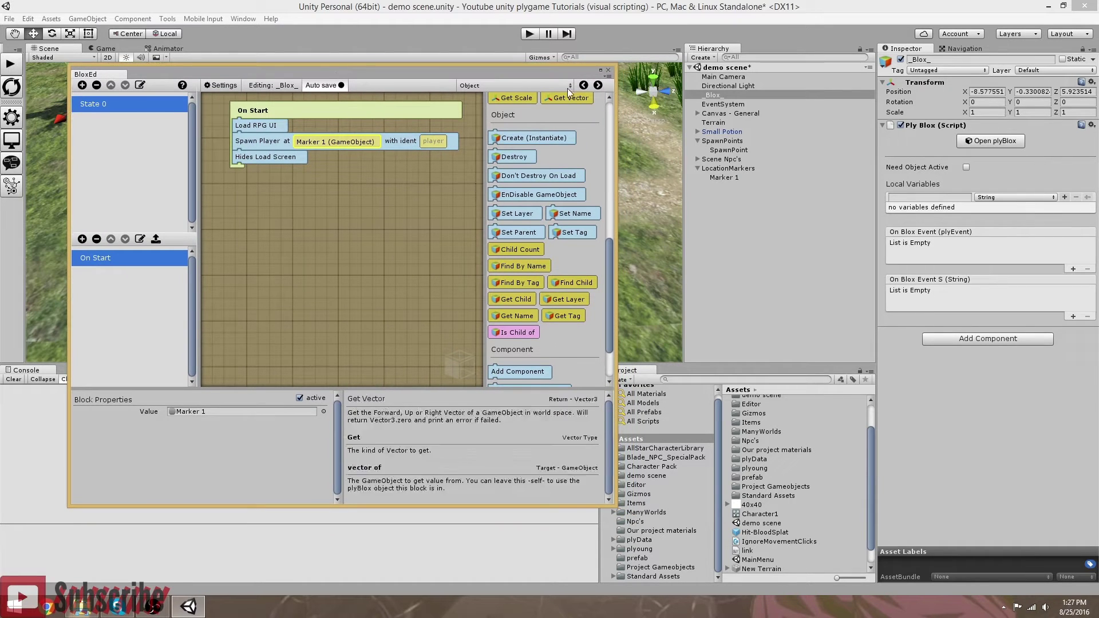
{"action": "left_click", "coordinate": [608, 70]}
{"action": "left_click", "coordinate": [764, 253]}
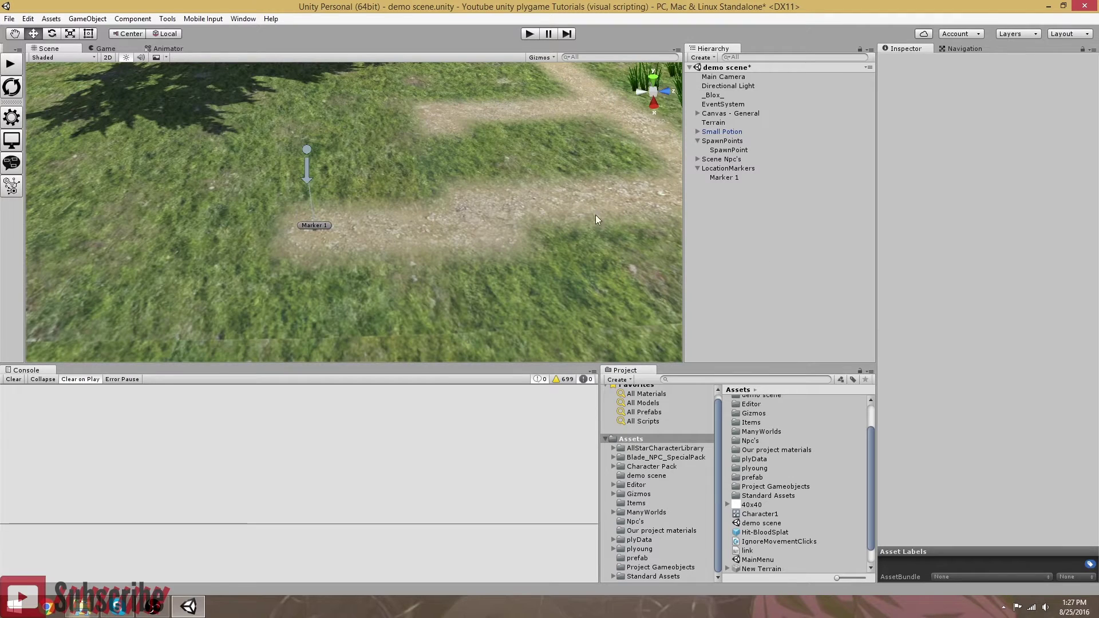
- Save the scene and test-play a new game from the main menu, moving the player character forward
{"action": "key", "text": "ctrl+s"}
{"action": "left_click", "coordinate": [11, 64]}
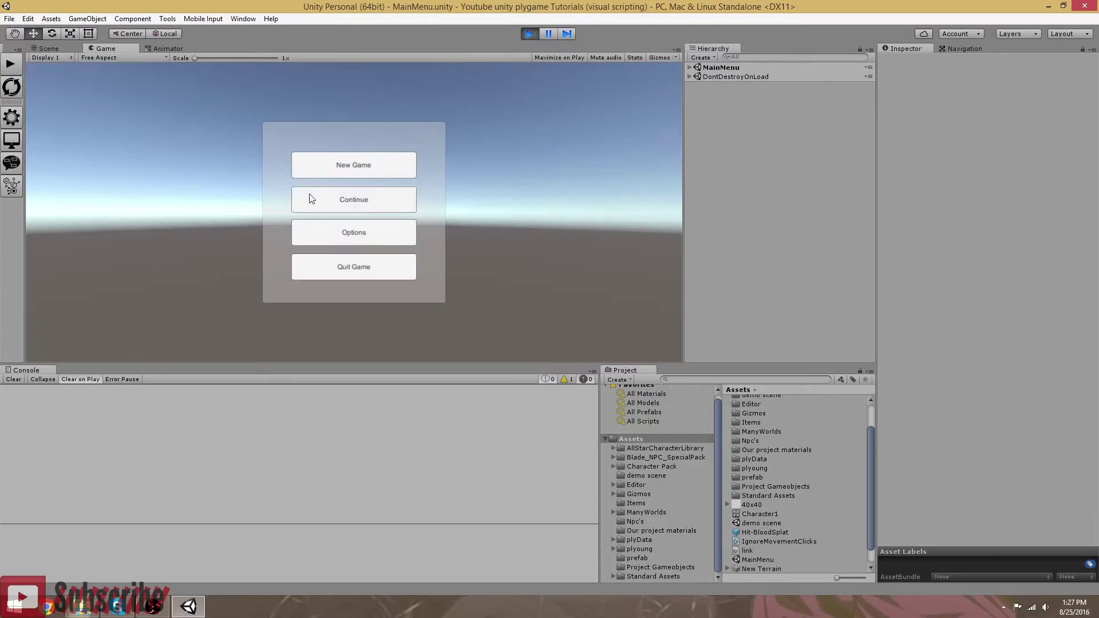
{"action": "left_click", "coordinate": [358, 166]}
{"action": "left_click", "coordinate": [365, 232]}
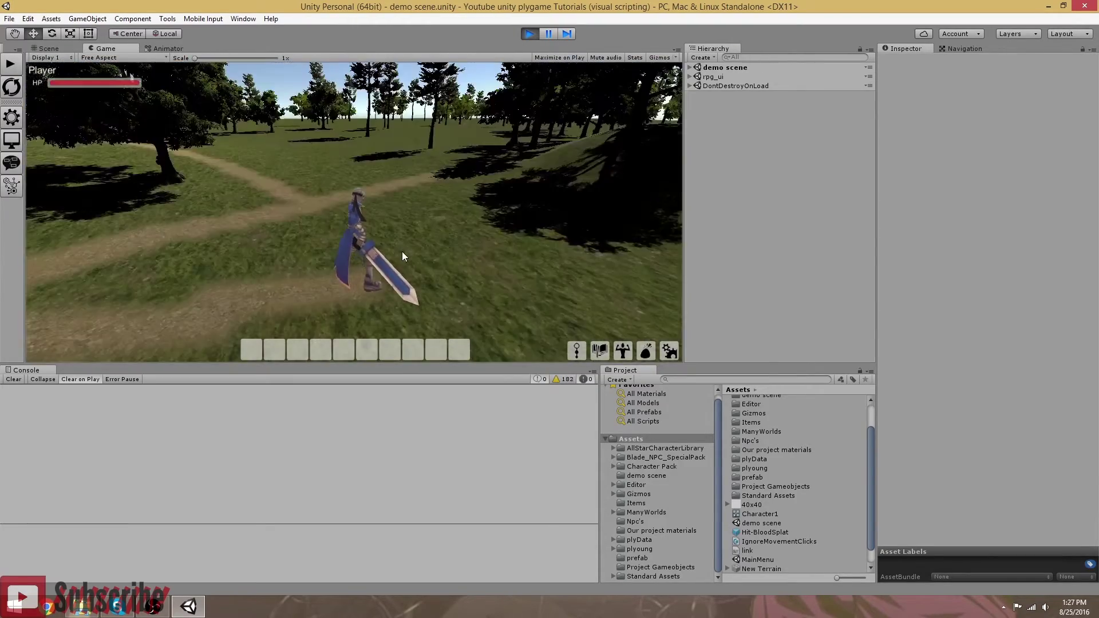
{"action": "key", "text": "w"}
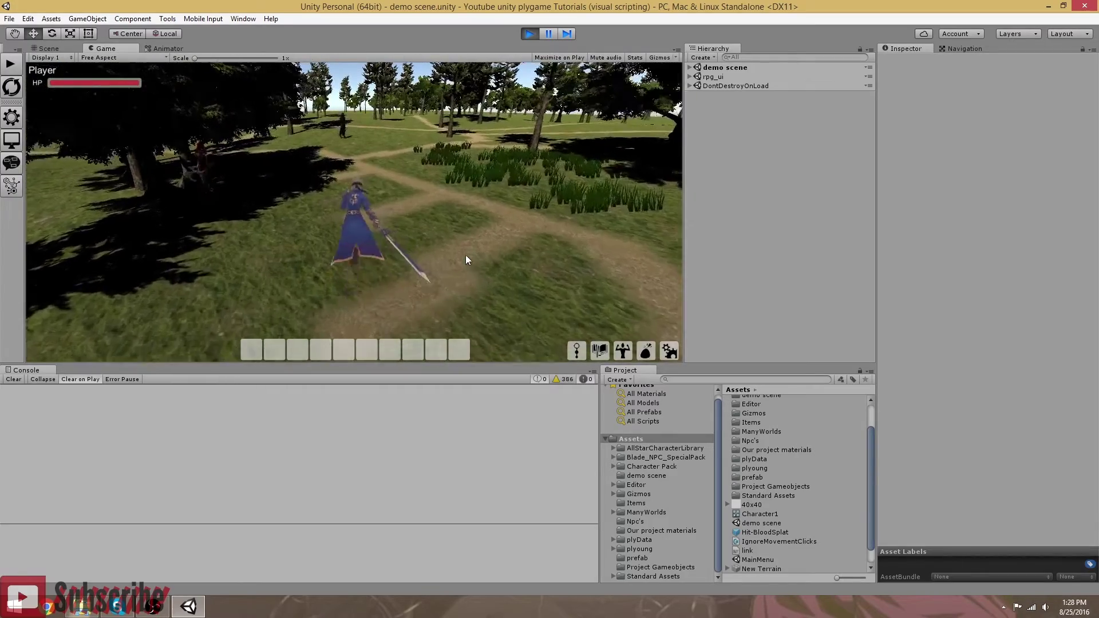
- Run the player character along the forest paths in the play test and rotate the camera around to view the surroundings
{"action": "key", "text": "w"}
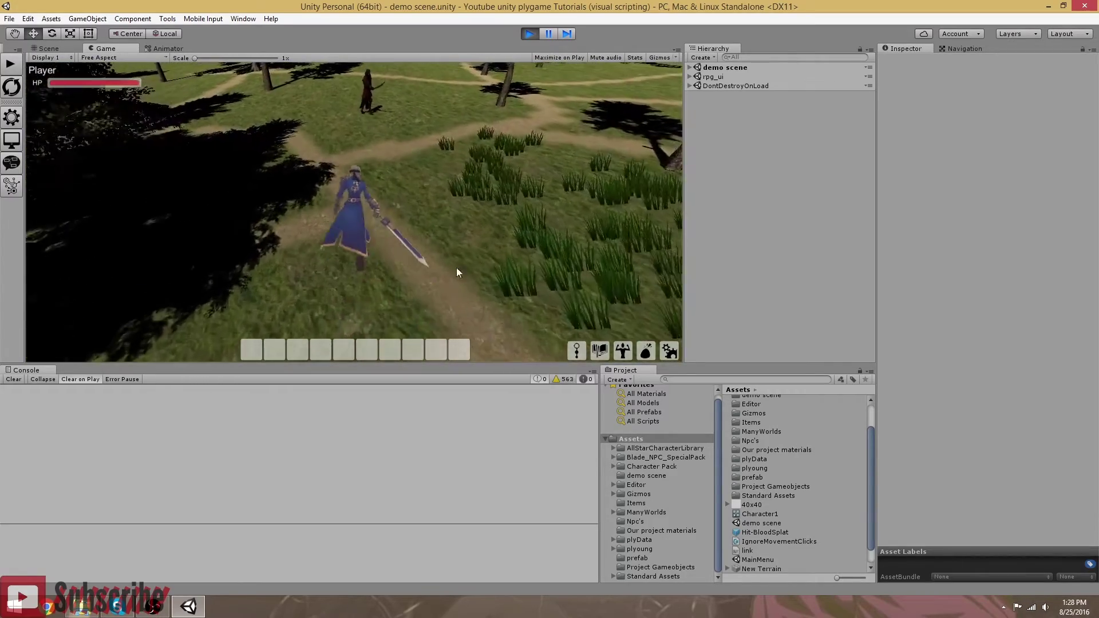
{"action": "key", "text": "w"}
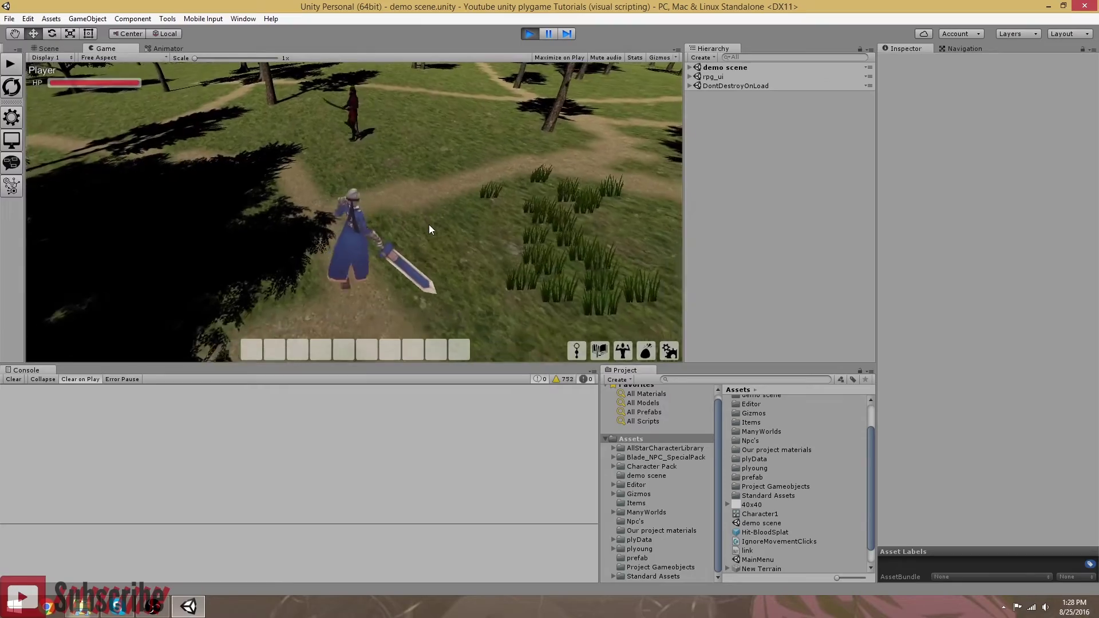
{"action": "key", "text": "w"}
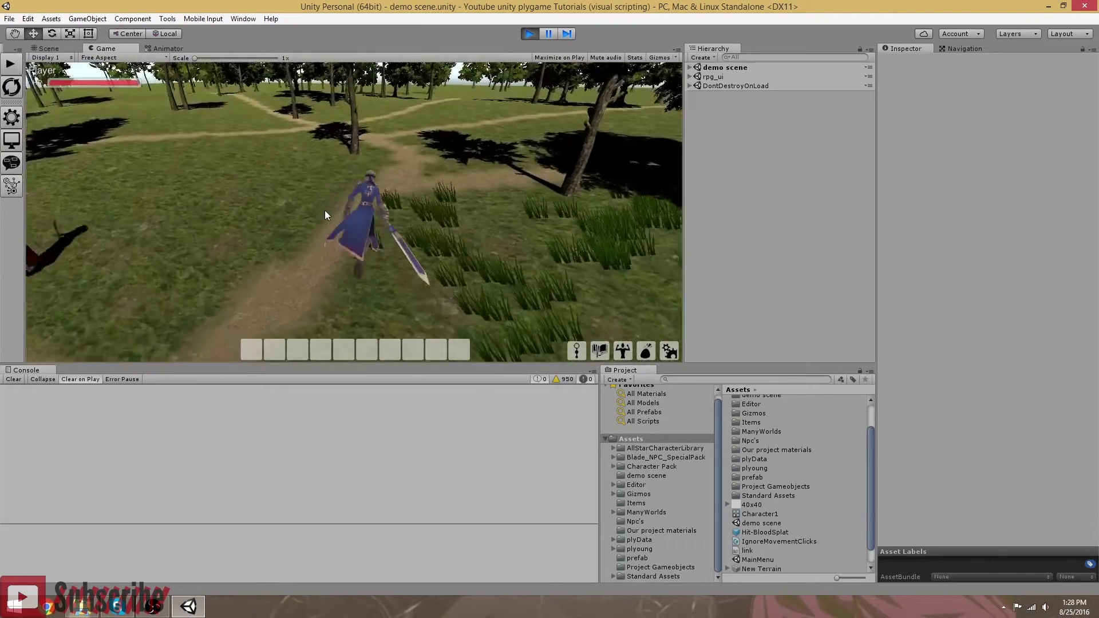
{"action": "key", "text": "w"}
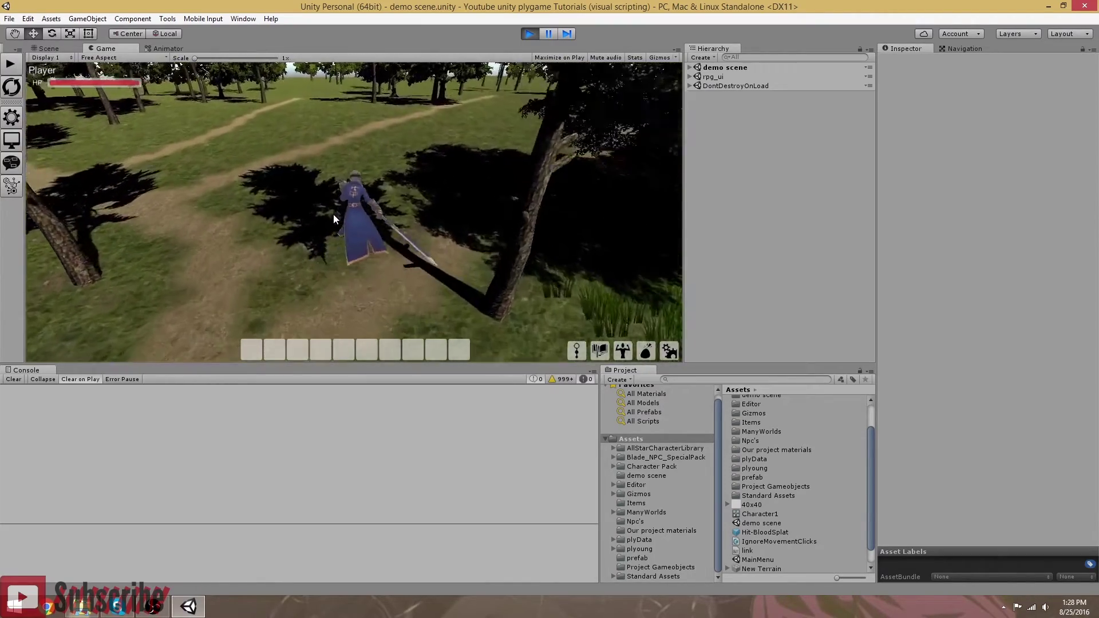
{"action": "key", "text": "w"}
{"action": "right_click_drag", "start_coordinate": [331, 214], "coordinate": [277, 218]}
{"action": "key", "text": "d"}
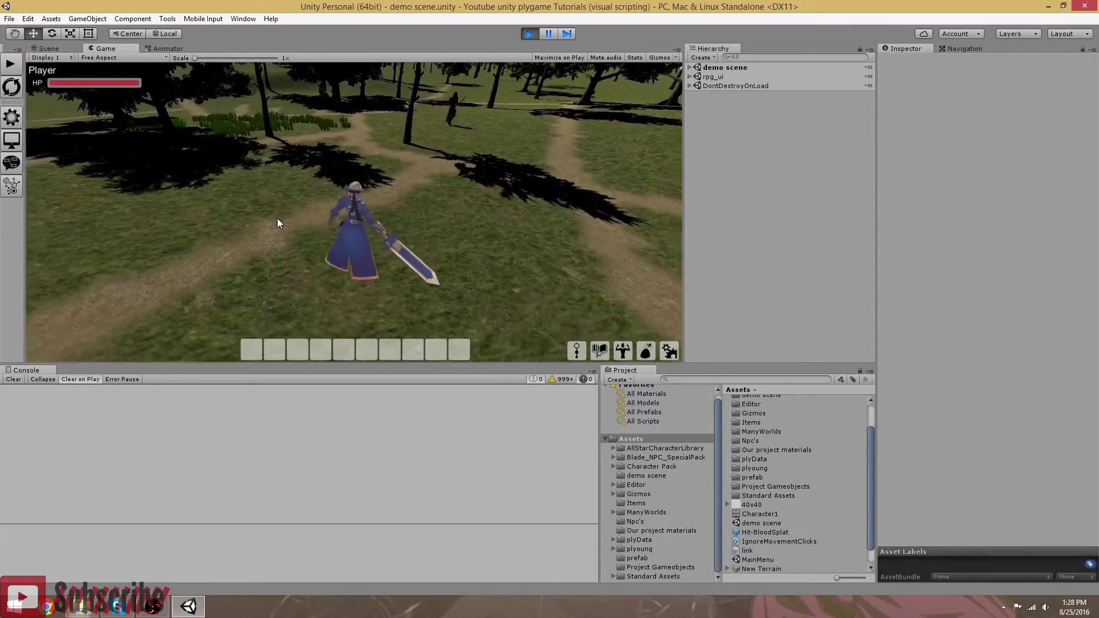
{"action": "mouse_move", "coordinate": [279, 217]}
{"action": "right_mouse_down"}
{"action": "mouse_move", "coordinate": [279, 199]}
{"action": "mouse_move", "coordinate": [245, 196]}
{"action": "mouse_move", "coordinate": [280, 202]}
{"action": "right_mouse_up"}
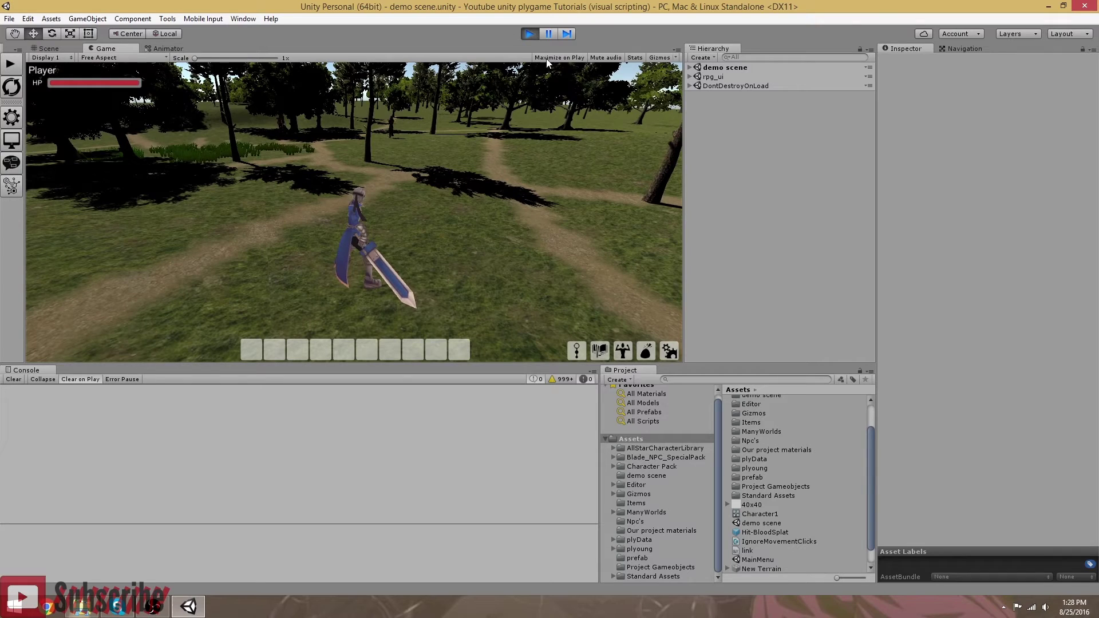
- Save the game to Save Slot1 from the in-game pause menu, and stop the play test
{"action": "key", "text": "Escape"}
{"action": "left_click", "coordinate": [353, 187]}
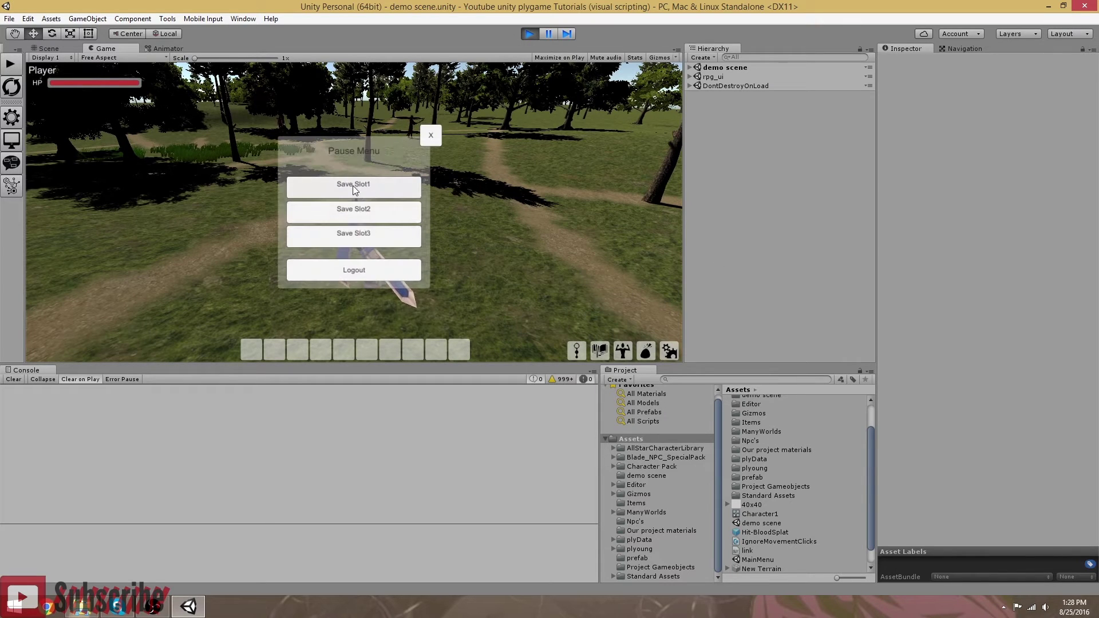
{"action": "left_click", "coordinate": [425, 140]}
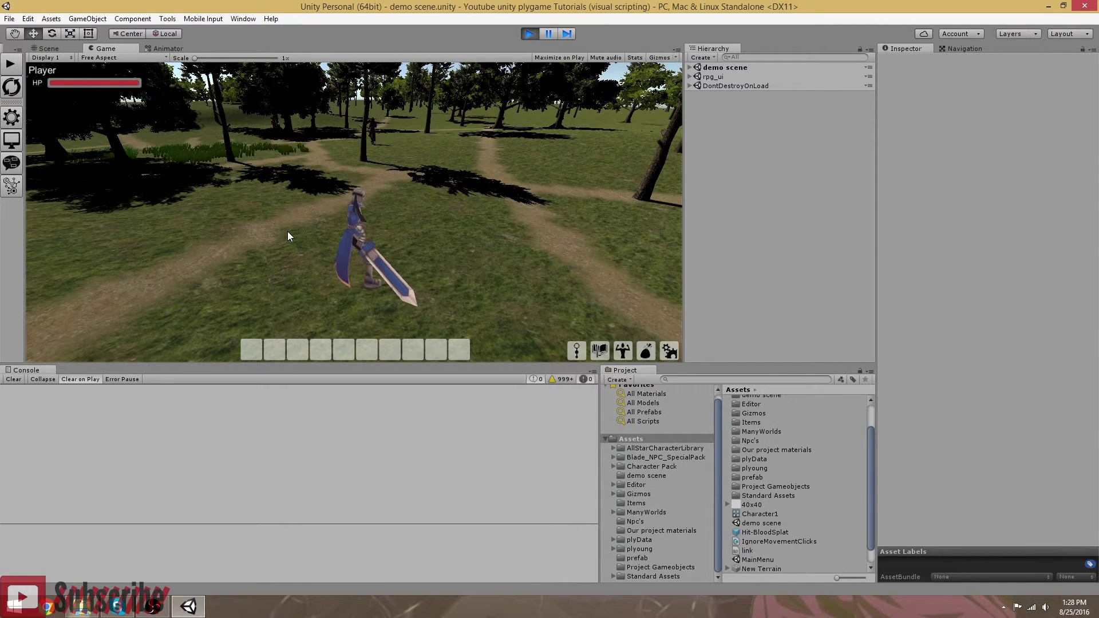
{"action": "right_click_drag", "start_coordinate": [422, 255], "coordinate": [434, 254]}
{"action": "left_click", "coordinate": [530, 33]}
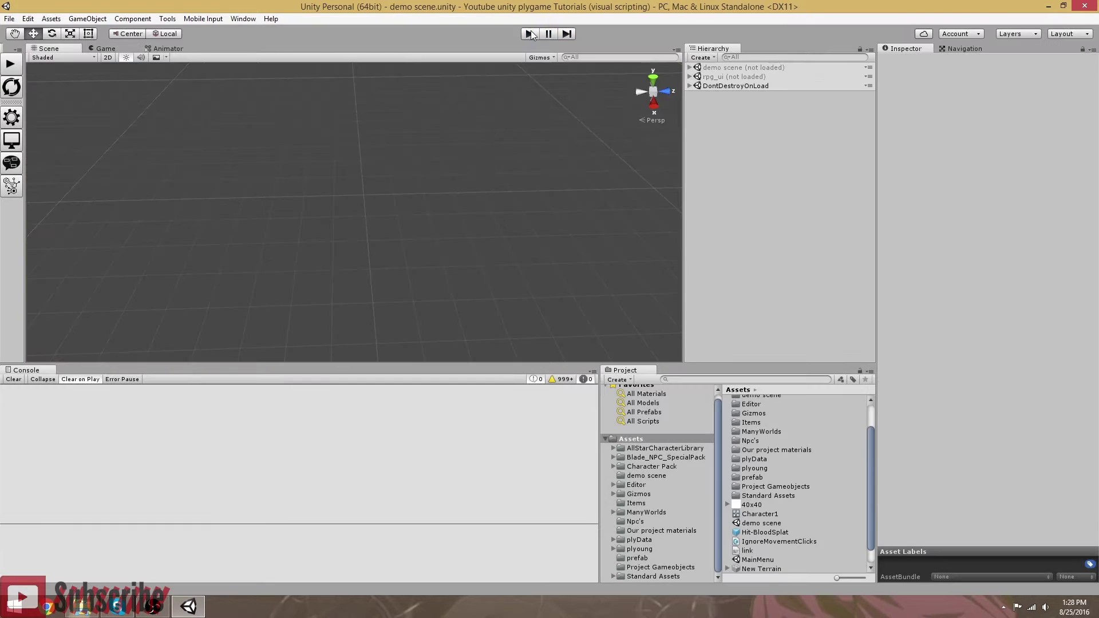
- Relaunch the game, continue from Slot1, and move the loaded player to check its starting location
{"action": "left_click", "coordinate": [12, 65]}
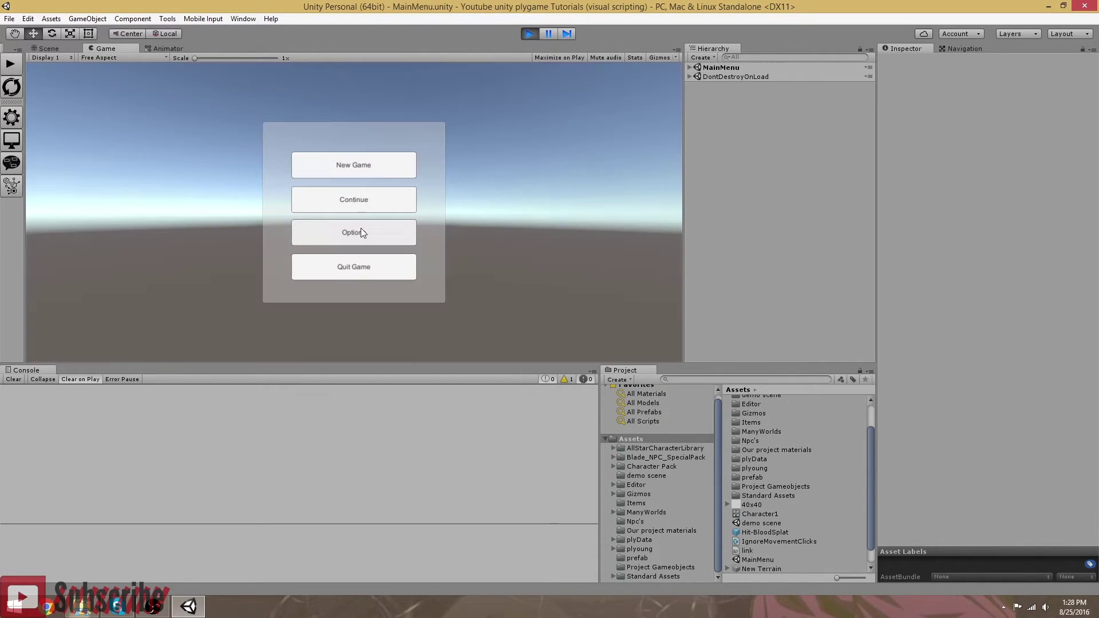
{"action": "left_click", "coordinate": [353, 201]}
{"action": "left_click", "coordinate": [354, 171]}
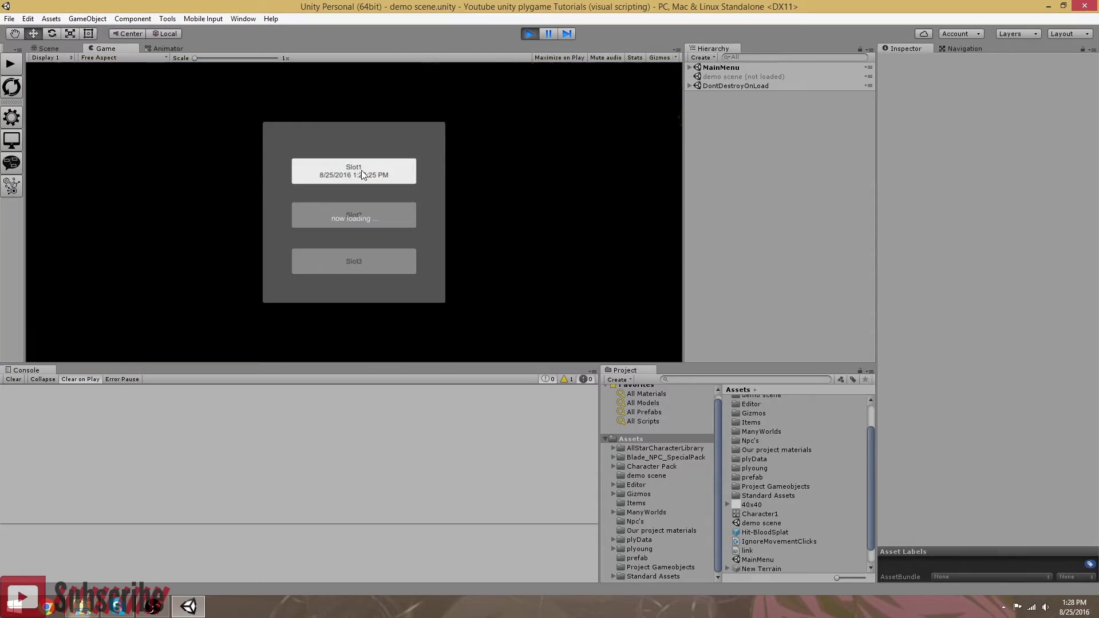
{"action": "right_click_drag", "start_coordinate": [404, 242], "coordinate": [372, 224]}
{"action": "key", "text": "w"}
{"action": "key", "text": "w"}
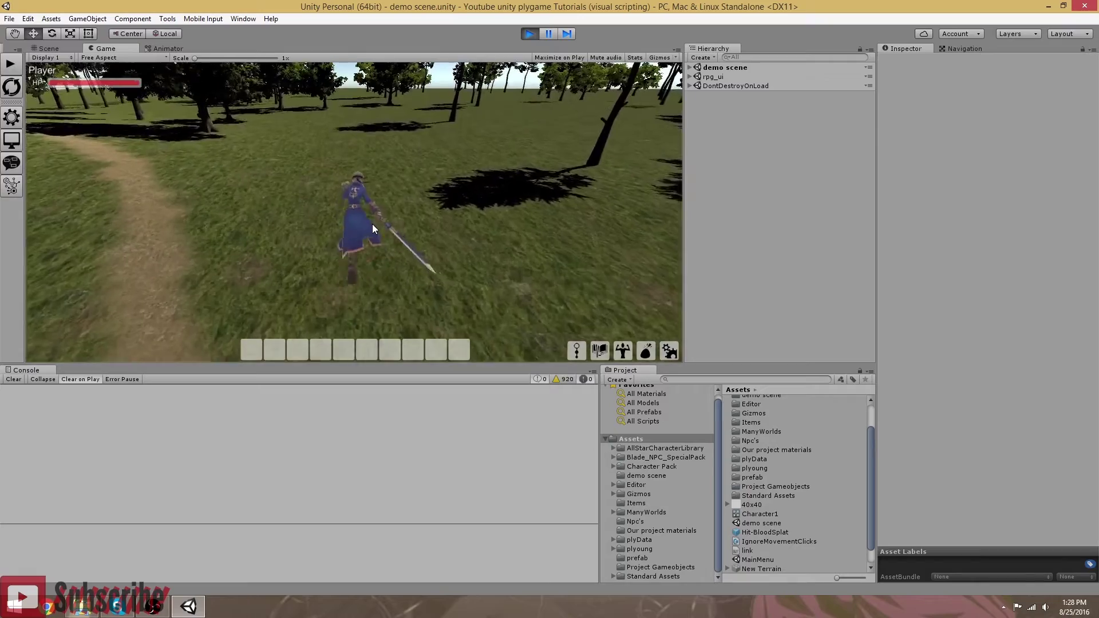
{"action": "right_click_drag", "start_coordinate": [368, 227], "coordinate": [319, 238]}
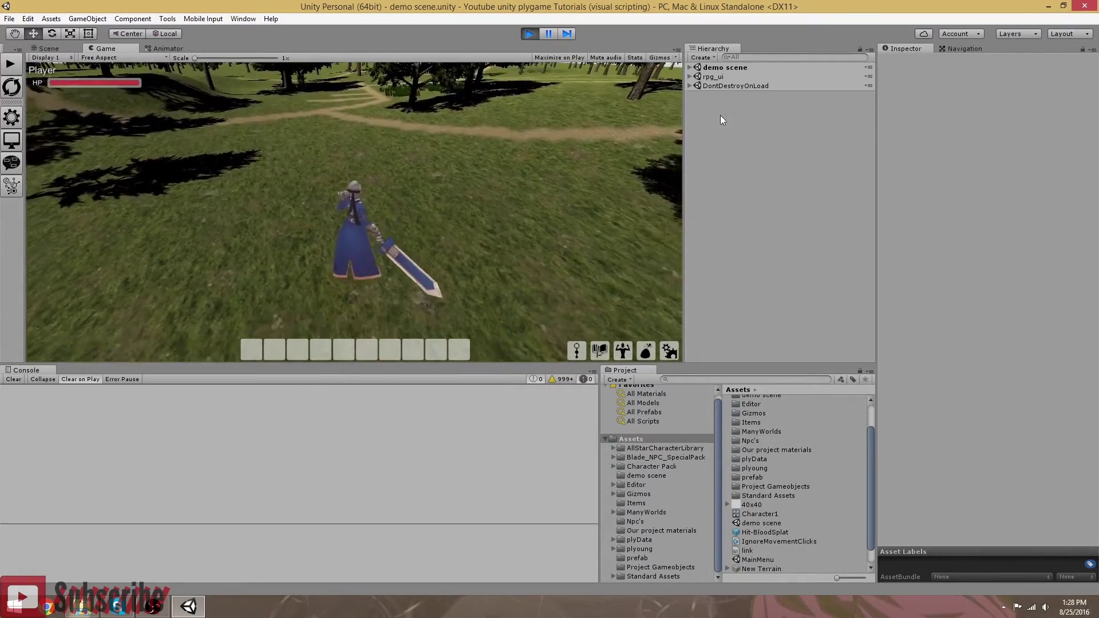
- Select the Player object in the running demo scene and examine its component settings, especially the Persistable Object options
{"action": "left_click", "coordinate": [690, 67]}
{"action": "left_click", "coordinate": [712, 168]}
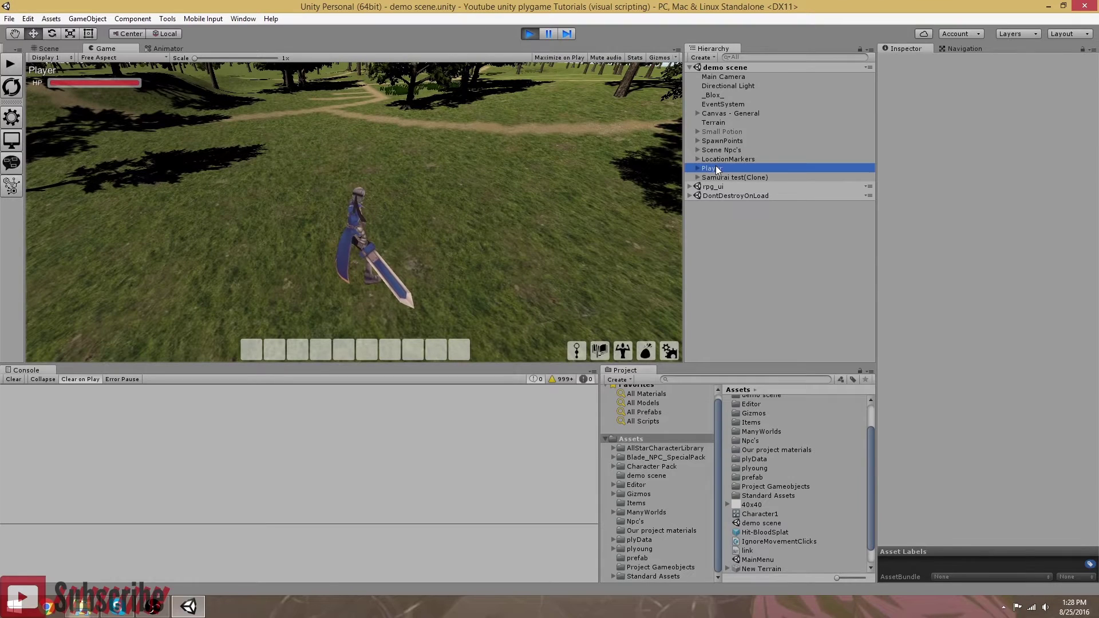
{"action": "scroll", "coordinate": [963, 286], "scroll_direction": "down", "scroll_amount": 10}
{"action": "scroll", "coordinate": [963, 286], "scroll_direction": "down", "scroll_amount": 15}
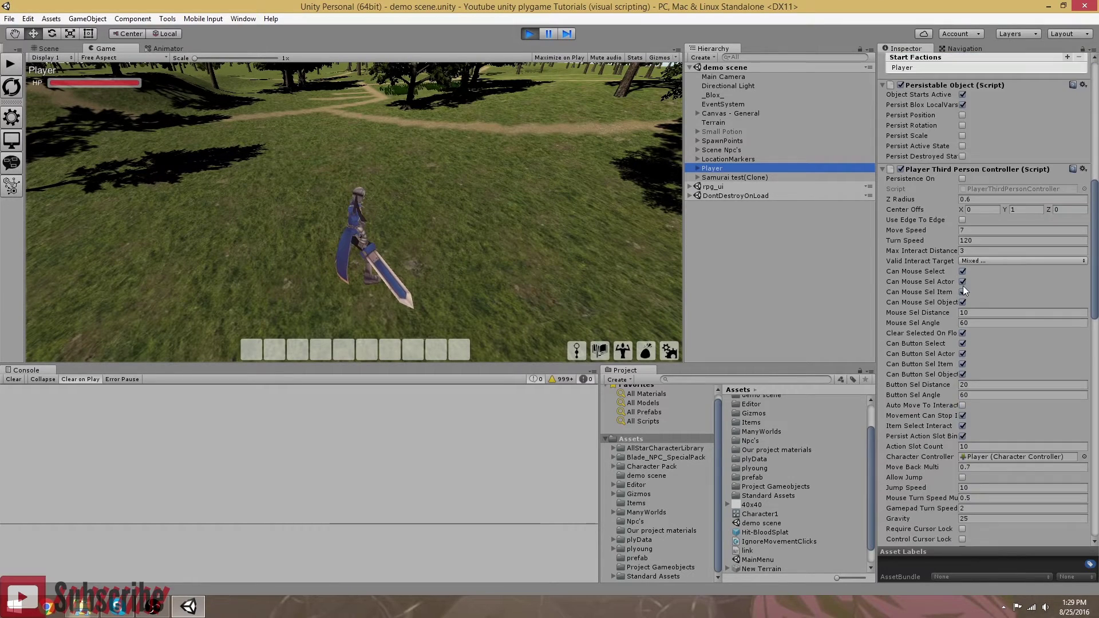
{"action": "scroll", "coordinate": [964, 285], "scroll_direction": "down", "scroll_amount": 4}
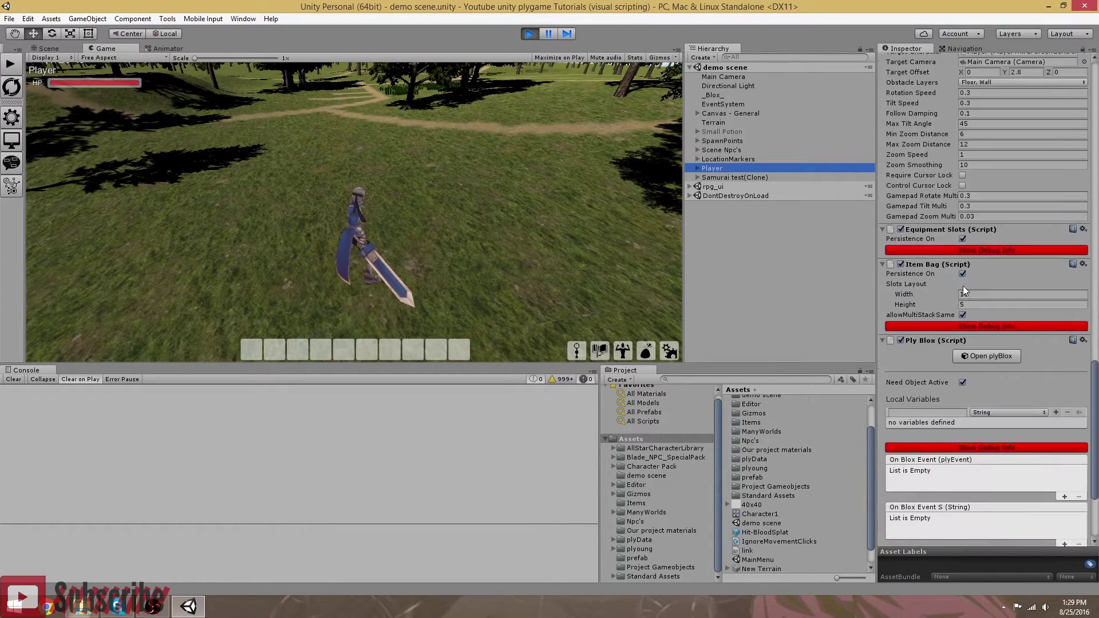
{"action": "scroll", "coordinate": [966, 284], "scroll_direction": "up", "scroll_amount": 20}
{"action": "scroll", "coordinate": [967, 284], "scroll_direction": "up", "scroll_amount": 10}
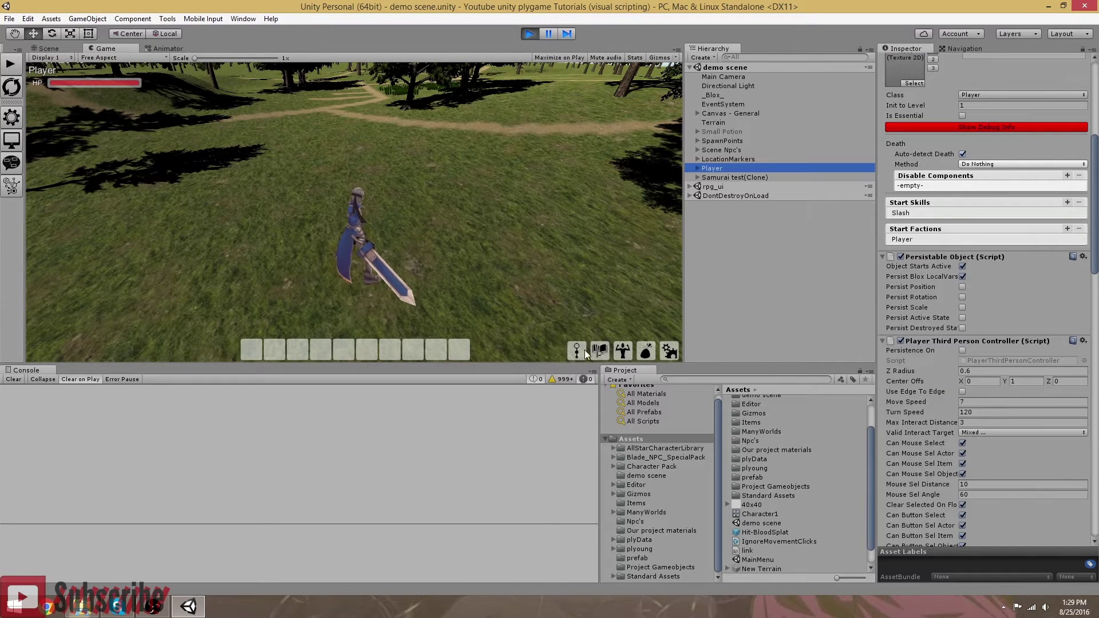
- Overwrite Save Slot1 from the pause menu with Persist Position enabled on the Player, and stop the play test
{"action": "left_click", "coordinate": [522, 225]}
{"action": "key", "text": "Escape"}
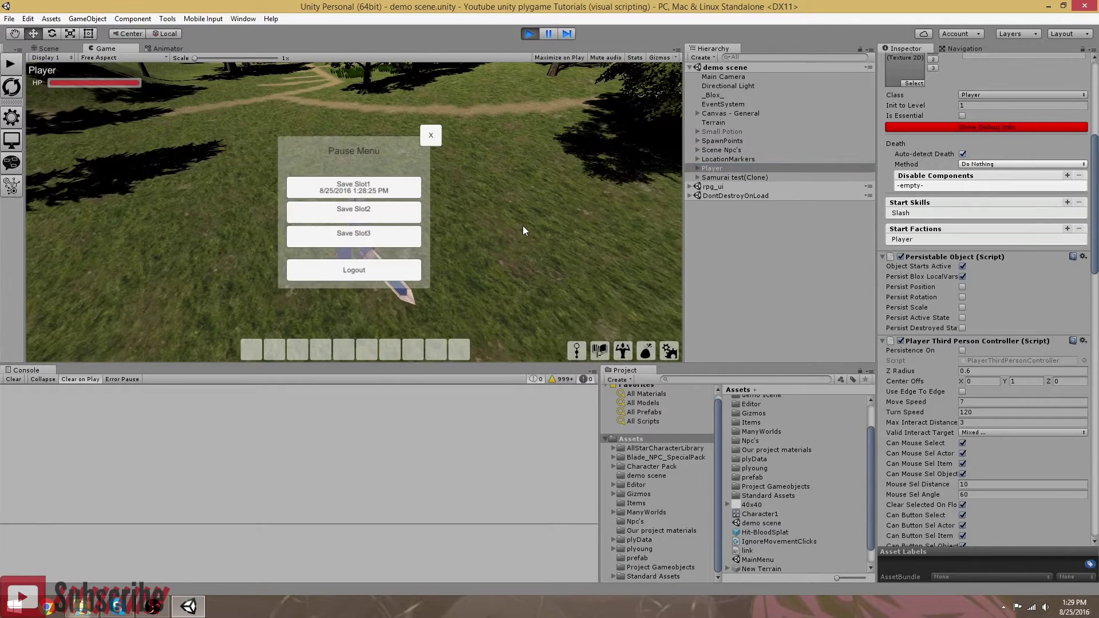
{"action": "left_click", "coordinate": [353, 187]}
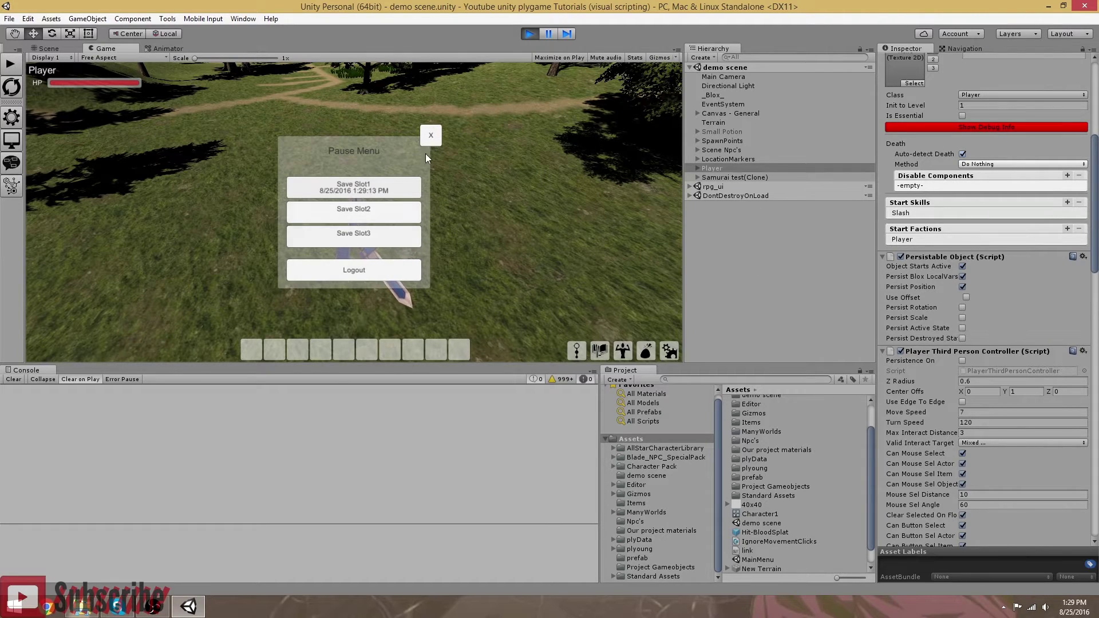
{"action": "left_click", "coordinate": [431, 136]}
{"action": "left_click", "coordinate": [530, 34]}
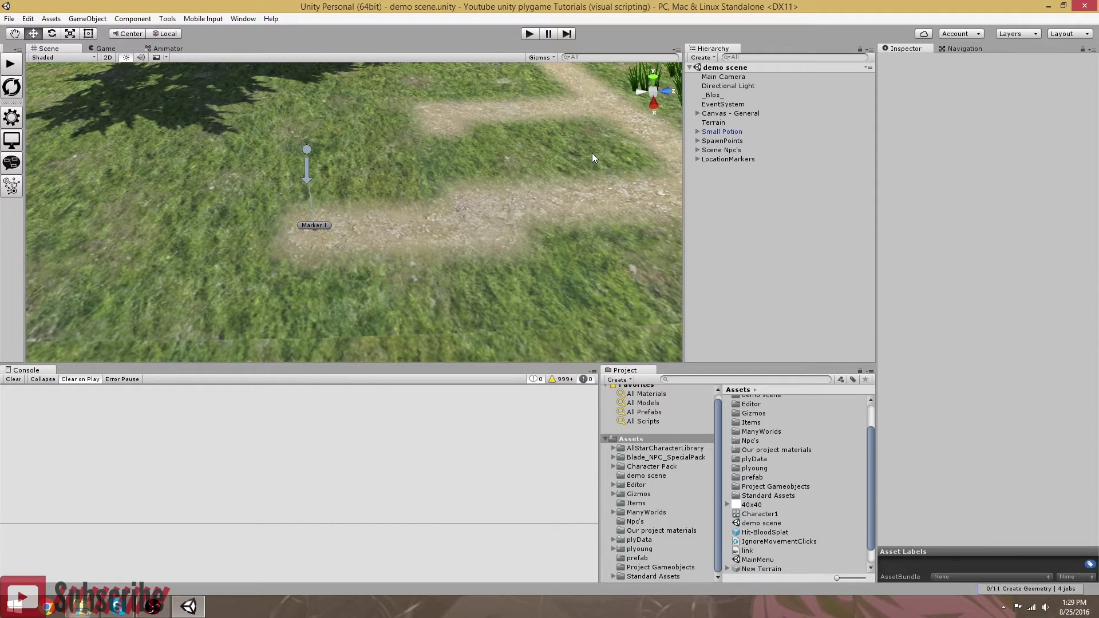
- Launch the game again and continue from the re-saved Slot1 to check the player's restored position
{"action": "left_click", "coordinate": [10, 66]}
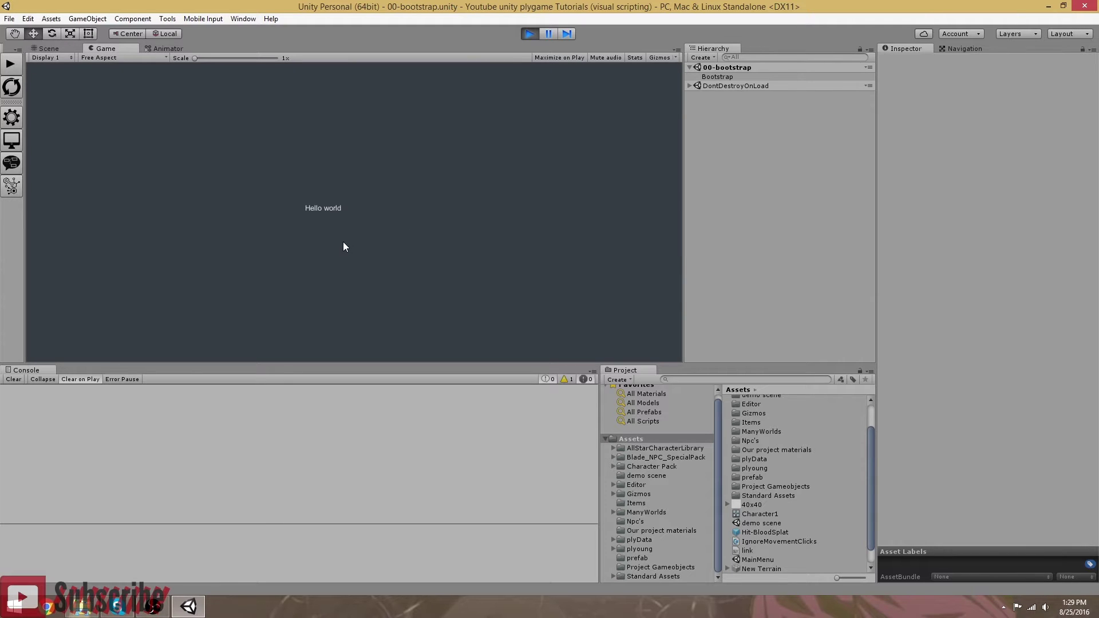
{"action": "left_click", "coordinate": [346, 208]}
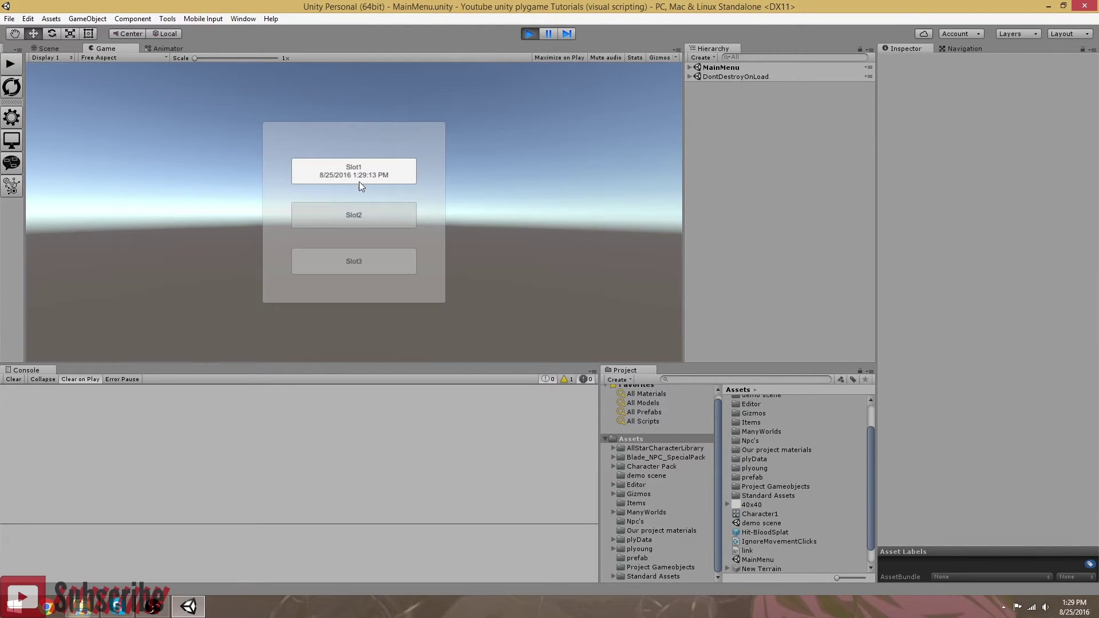
{"action": "left_click", "coordinate": [359, 182]}
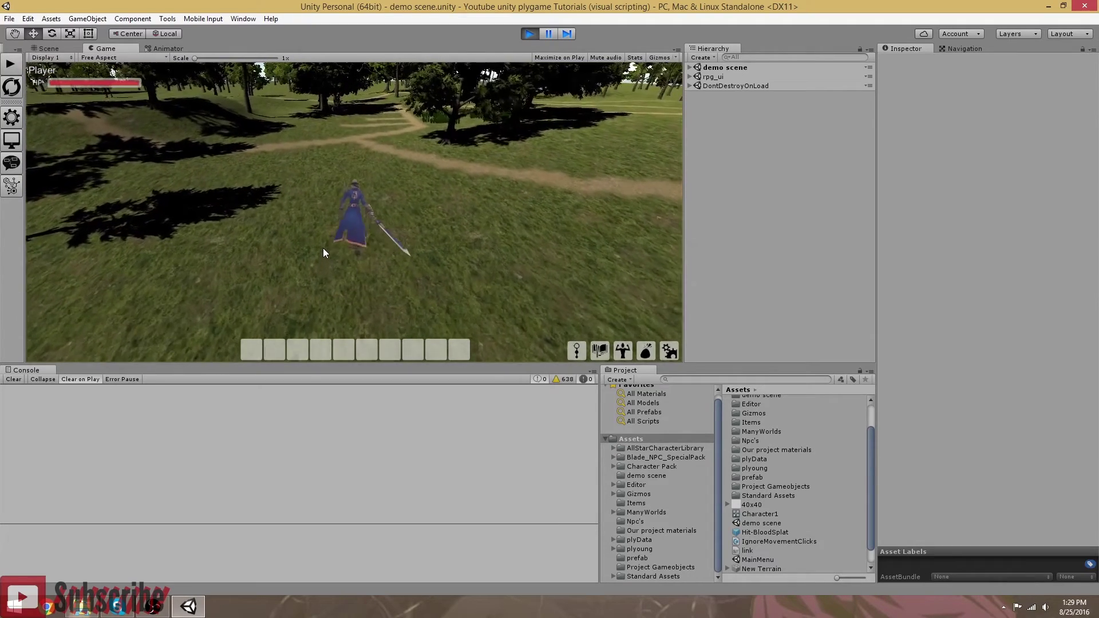
- Save the game to Save Slot2 from the pause menu, and stop the play test
{"action": "key", "text": "Escape"}
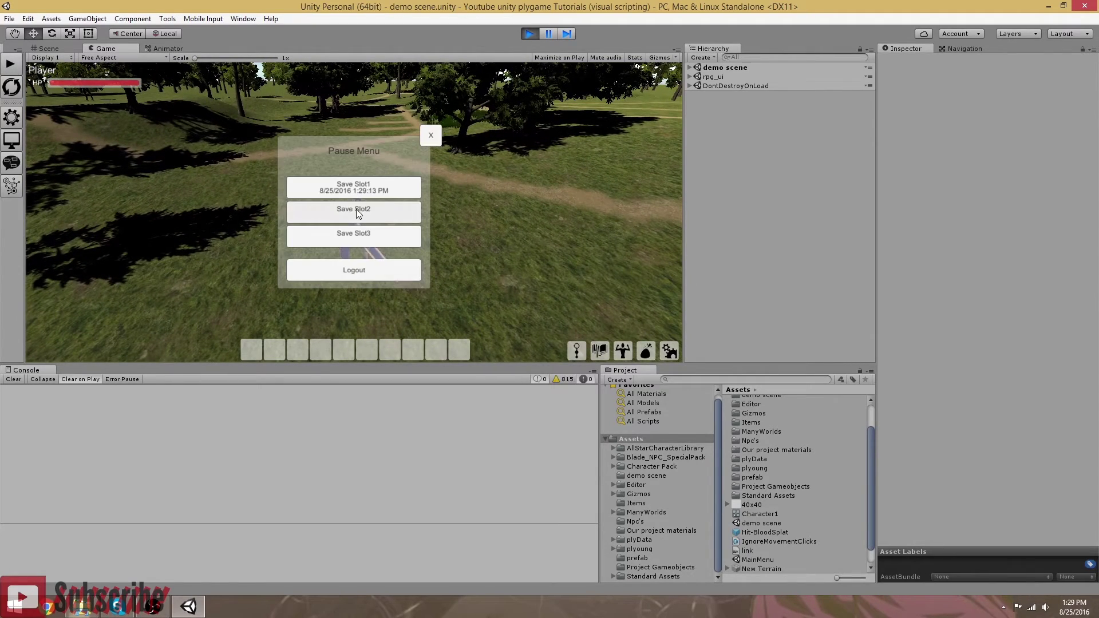
{"action": "left_click", "coordinate": [356, 214]}
{"action": "left_click", "coordinate": [431, 138]}
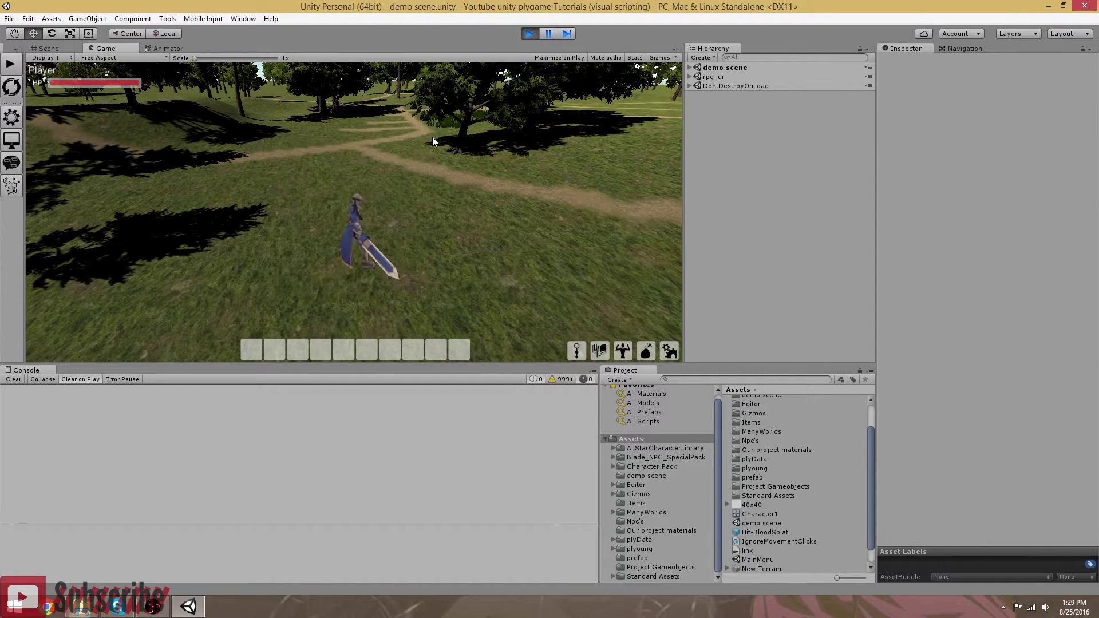
{"action": "left_click", "coordinate": [529, 34]}
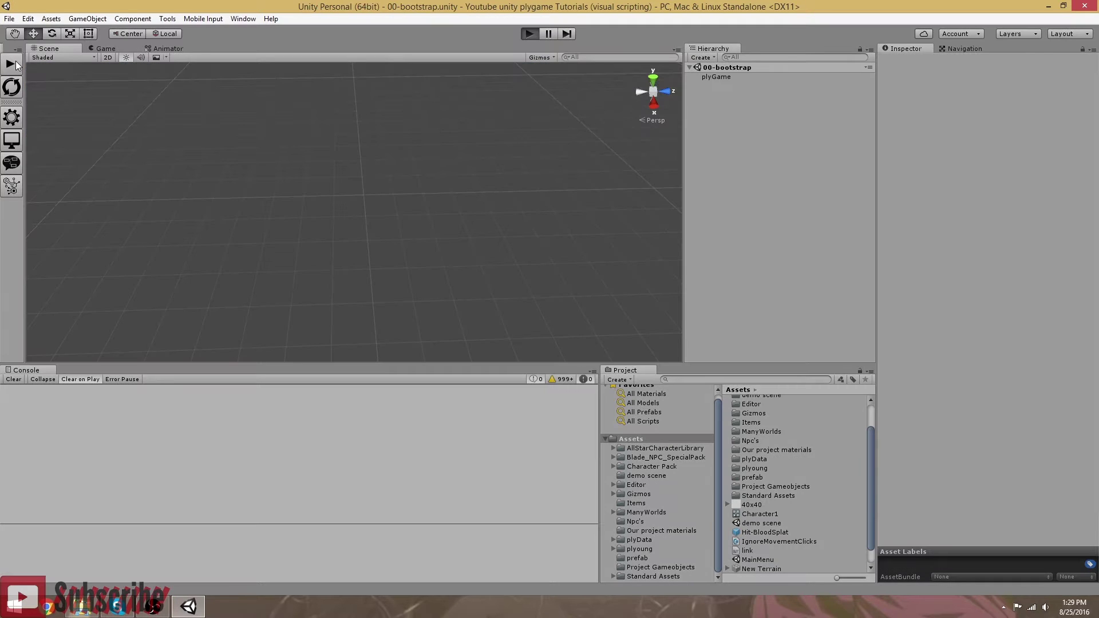
- Relaunch the game, continue from Slot2, look around the player's restored position, and stop the play test
{"action": "left_click", "coordinate": [13, 64]}
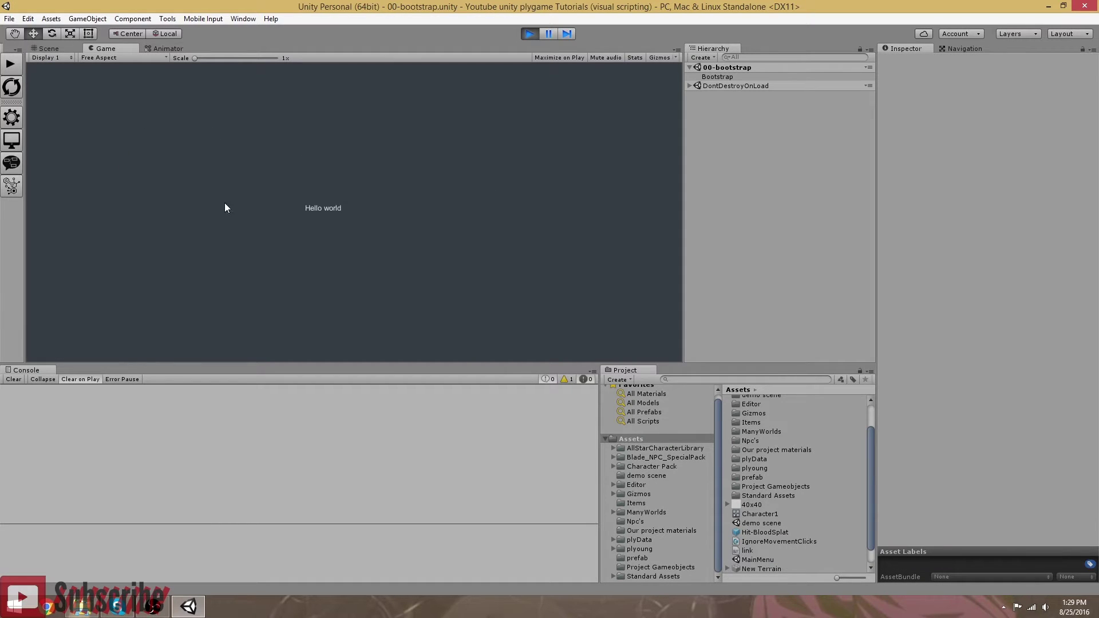
{"action": "left_click", "coordinate": [355, 198]}
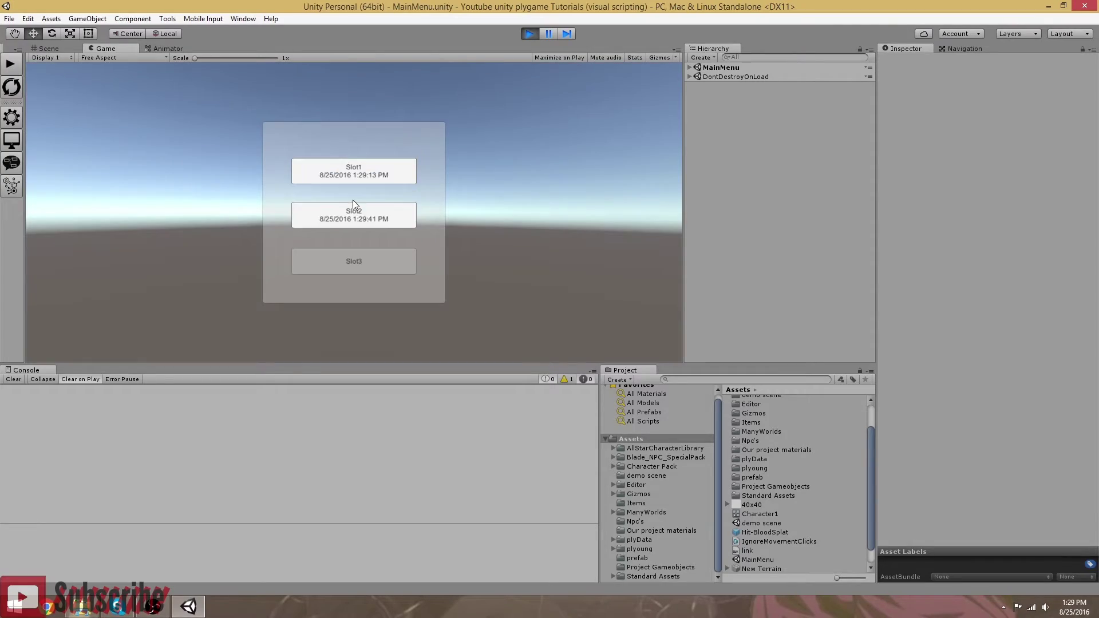
{"action": "left_click", "coordinate": [356, 219]}
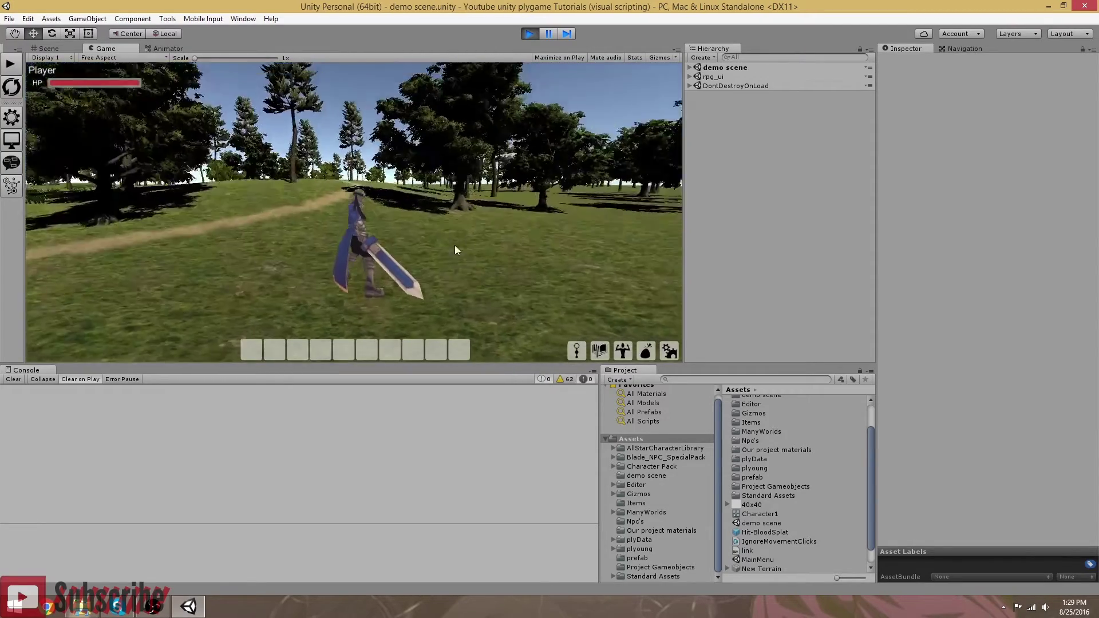
{"action": "mouse_move", "coordinate": [427, 275]}
{"action": "right_mouse_down"}
{"action": "mouse_move", "coordinate": [425, 288]}
{"action": "mouse_move", "coordinate": [438, 291]}
{"action": "right_mouse_up"}
{"action": "right_click_drag", "start_coordinate": [442, 222], "coordinate": [437, 224]}
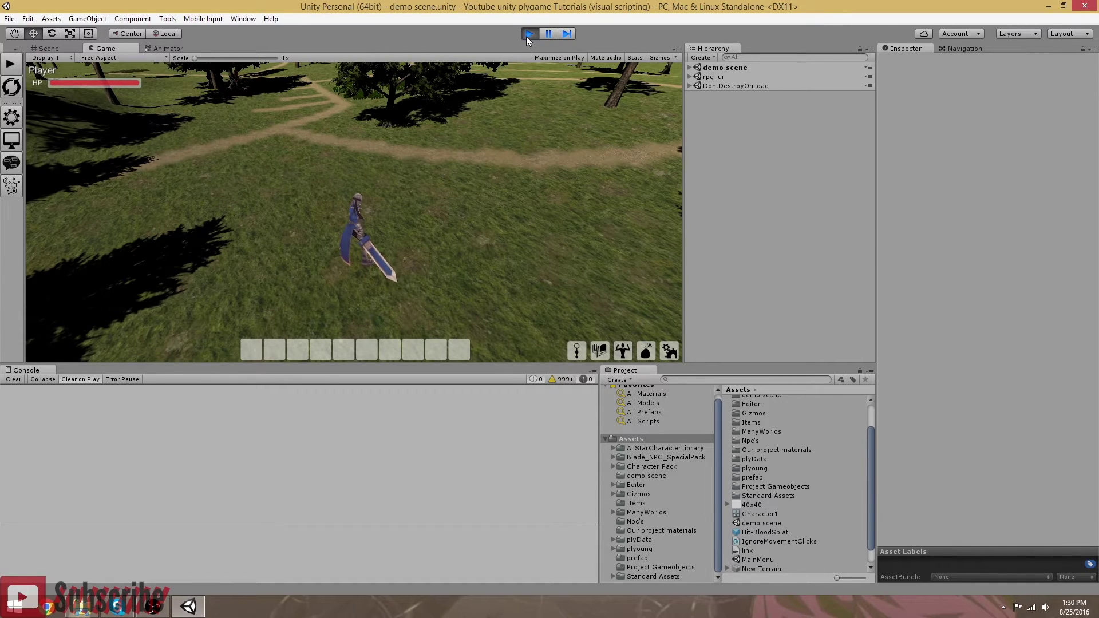
{"action": "right_click_drag", "start_coordinate": [492, 156], "coordinate": [450, 236]}
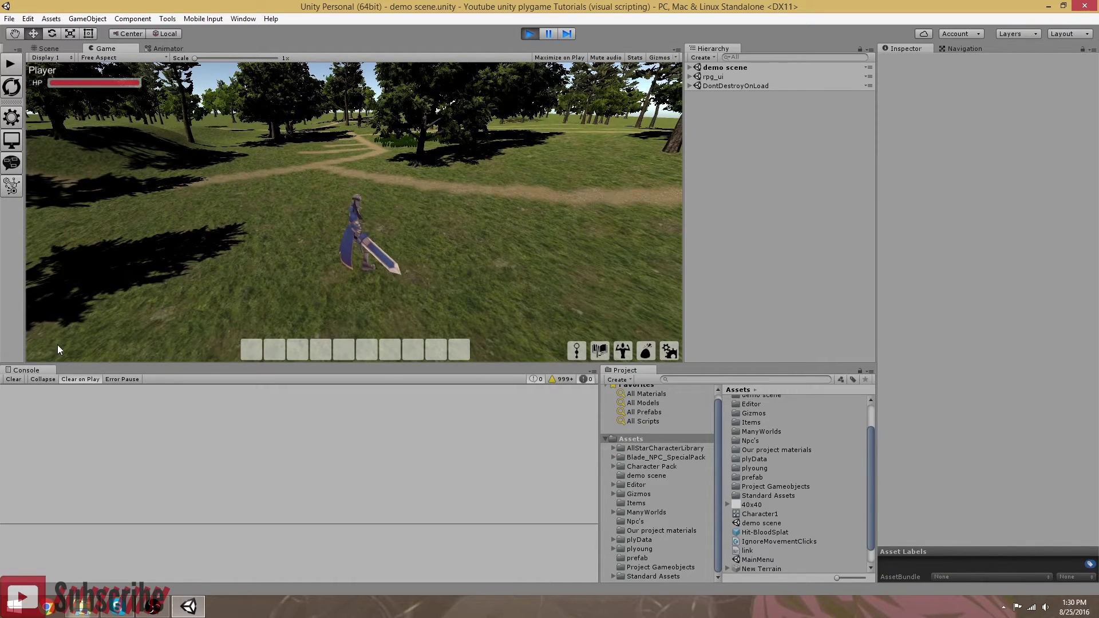
{"action": "left_click", "coordinate": [529, 34]}
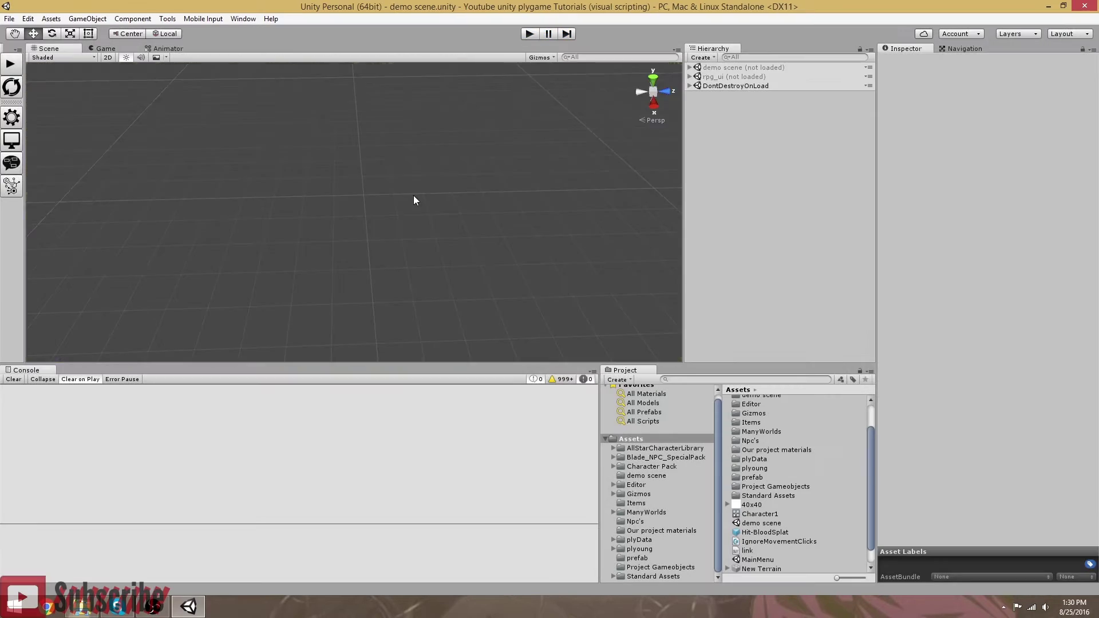
- Place the Character1 prefab from the Npc's folder into the demo scene, on the grass beside the dirt path near Marker 1
{"action": "right_click_drag", "start_coordinate": [405, 237], "coordinate": [321, 289]}
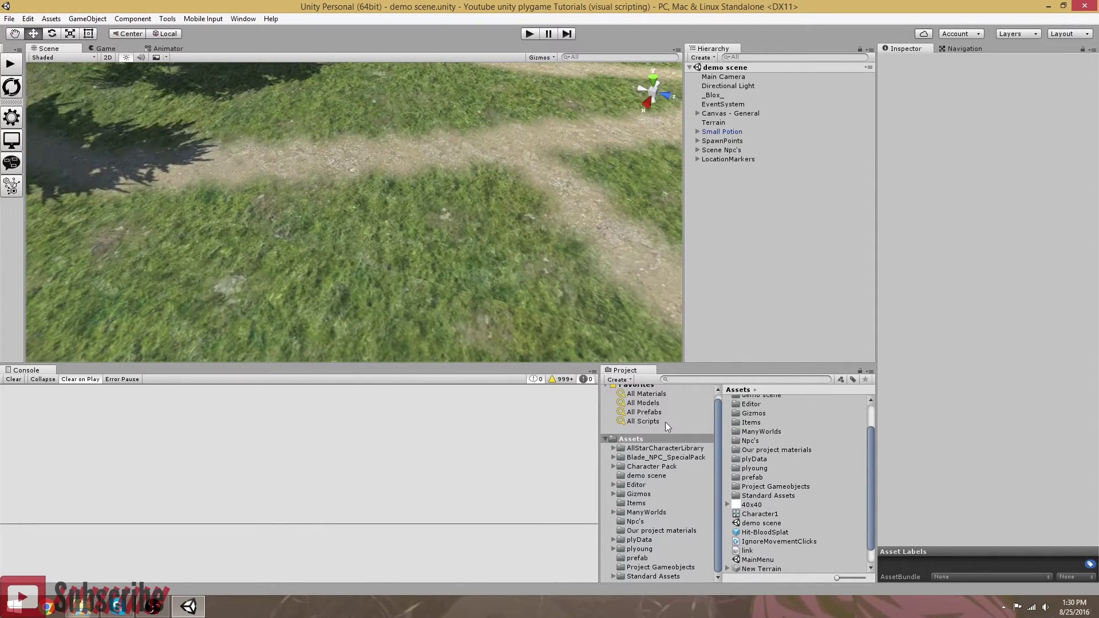
{"action": "left_click", "coordinate": [630, 521]}
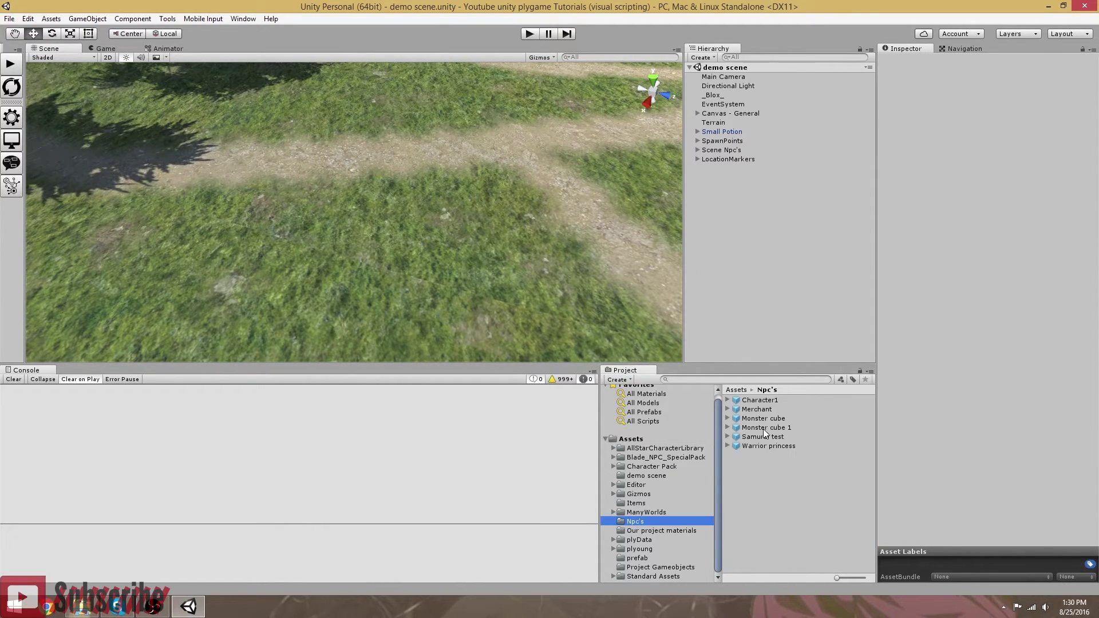
{"action": "left_click_drag", "start_coordinate": [764, 428], "coordinate": [343, 218]}
{"action": "mouse_move", "coordinate": [488, 246]}
{"action": "right_mouse_down"}
{"action": "mouse_move", "coordinate": [382, 228]}
{"action": "mouse_move", "coordinate": [456, 261]}
{"action": "mouse_move", "coordinate": [352, 228]}
{"action": "mouse_move", "coordinate": [424, 247]}
{"action": "mouse_move", "coordinate": [335, 242]}
{"action": "mouse_move", "coordinate": [431, 256]}
{"action": "mouse_move", "coordinate": [454, 283]}
{"action": "mouse_move", "coordinate": [507, 272]}
{"action": "mouse_move", "coordinate": [424, 271]}
{"action": "mouse_move", "coordinate": [502, 259]}
{"action": "mouse_move", "coordinate": [404, 256]}
{"action": "mouse_move", "coordinate": [443, 259]}
{"action": "mouse_move", "coordinate": [504, 240]}
{"action": "right_mouse_up"}
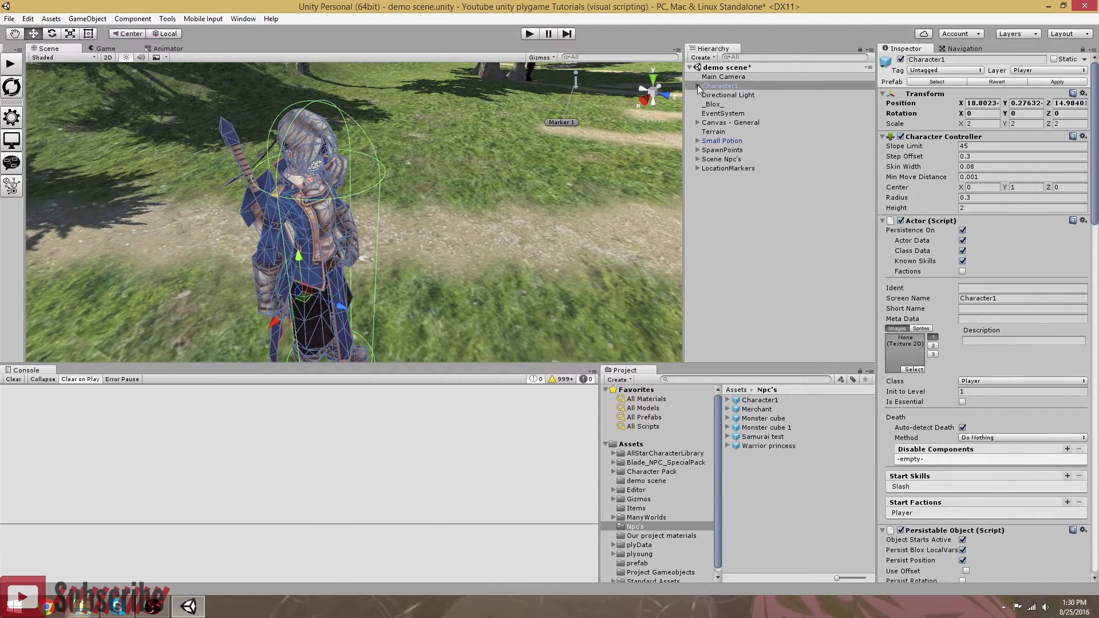
- Locate the root bone of the sword mesh headusOBJexport009 in Character1's hierarchy and select that bone
{"action": "left_click", "coordinate": [697, 86]}
{"action": "left_click", "coordinate": [705, 95]}
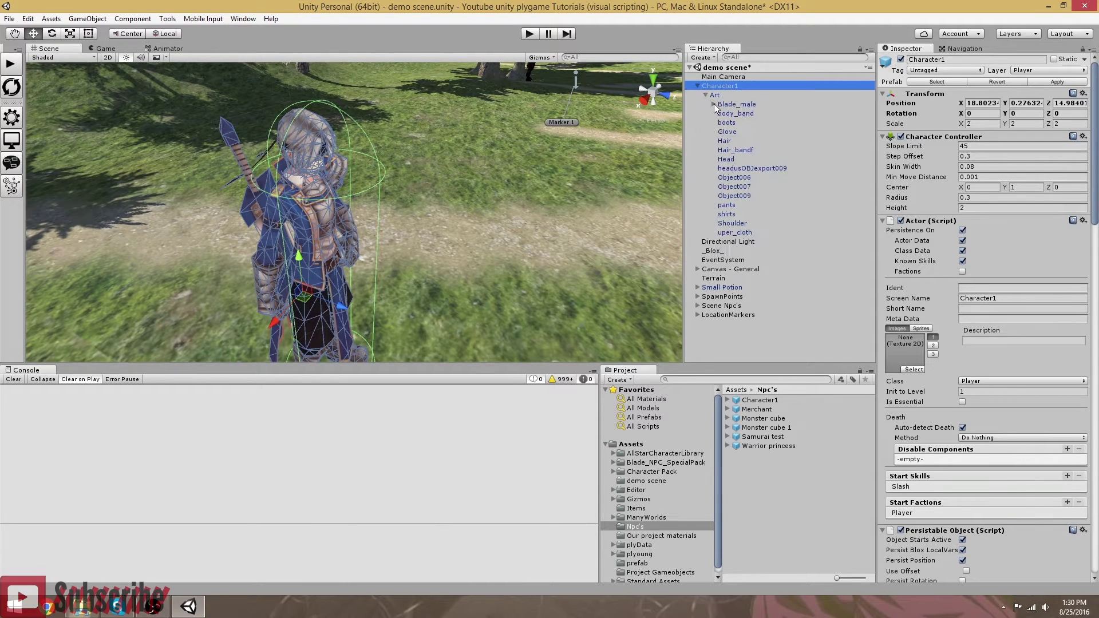
{"action": "left_click", "coordinate": [734, 168]}
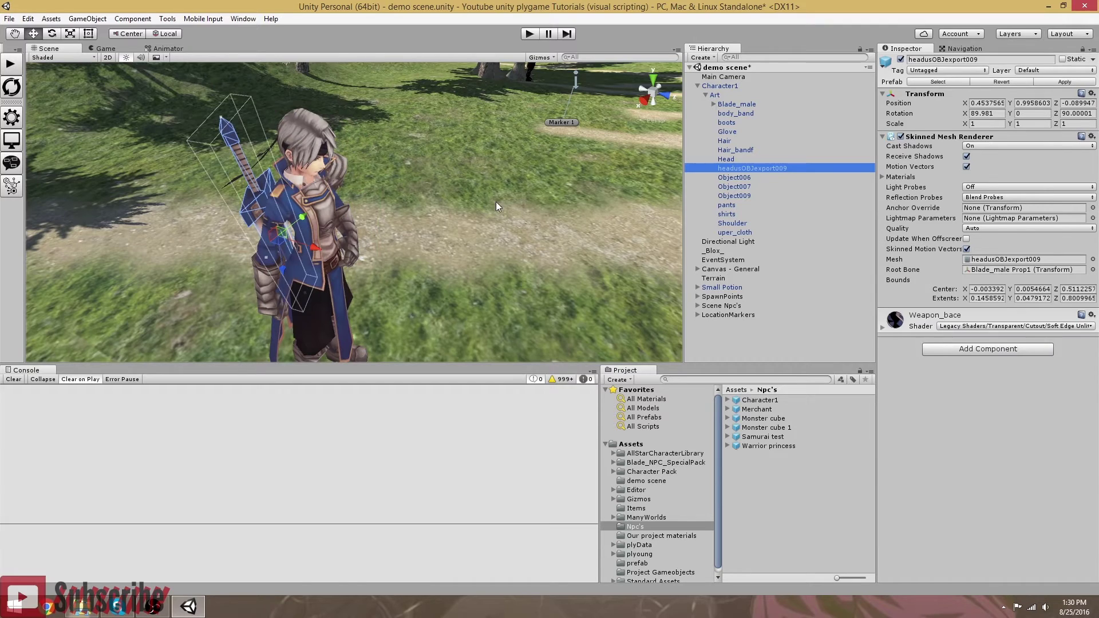
{"action": "right_click_drag", "start_coordinate": [496, 201], "coordinate": [457, 204]}
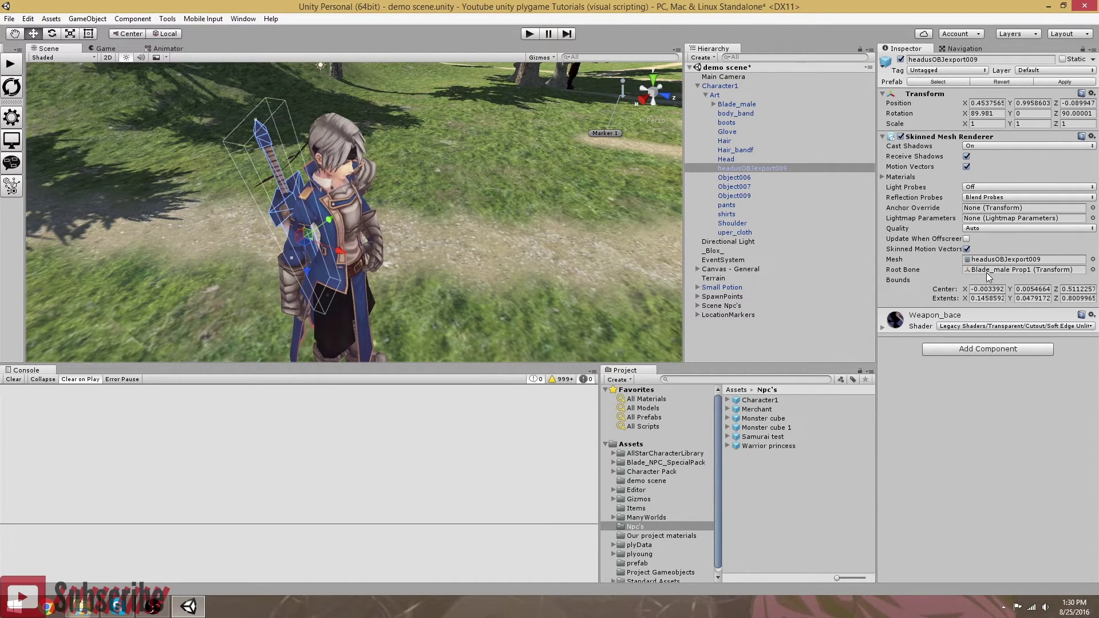
{"action": "left_click", "coordinate": [1018, 276]}
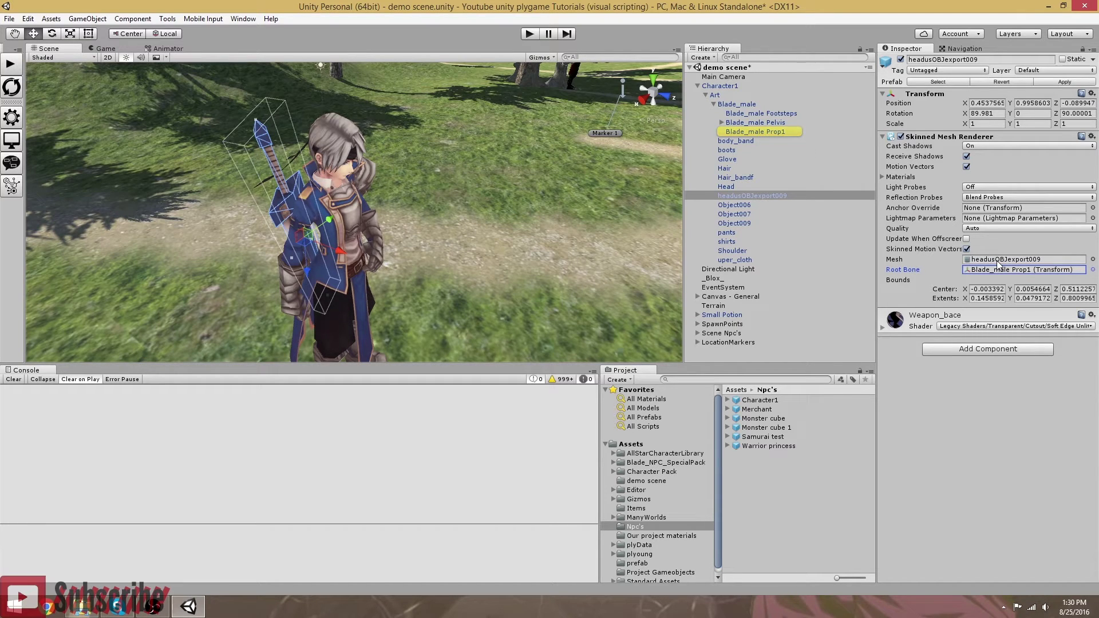
{"action": "left_click", "coordinate": [745, 131]}
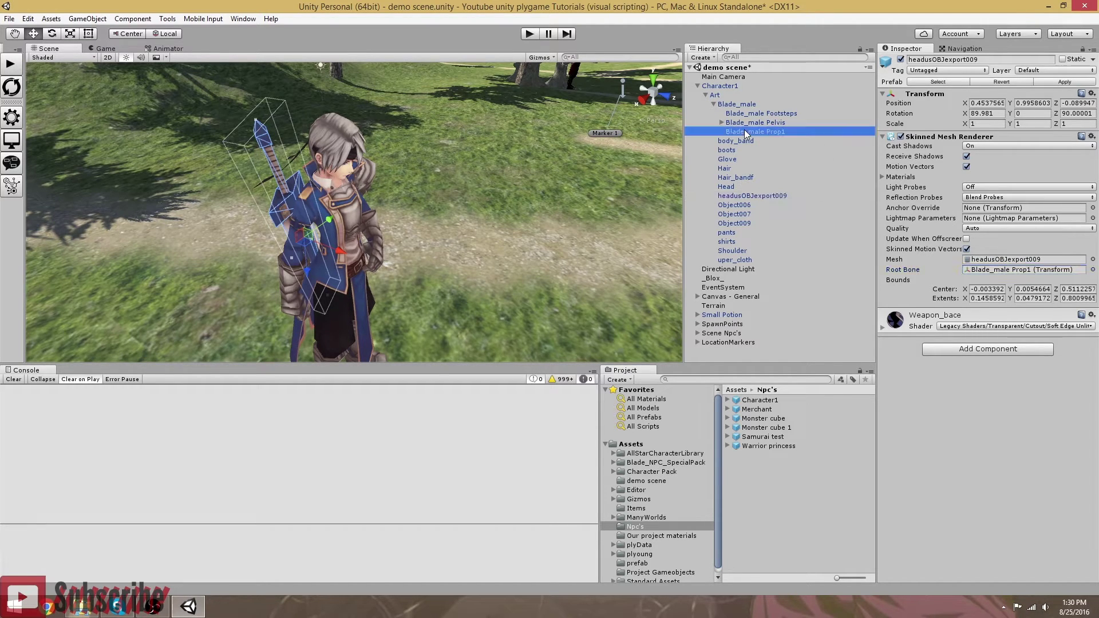
{"action": "left_click_drag", "start_coordinate": [486, 198], "coordinate": [802, 133], "text": "alt"}
- Create an empty child object under Character1's Blade_male Prop1 bone
{"action": "right_click", "coordinate": [768, 132]}
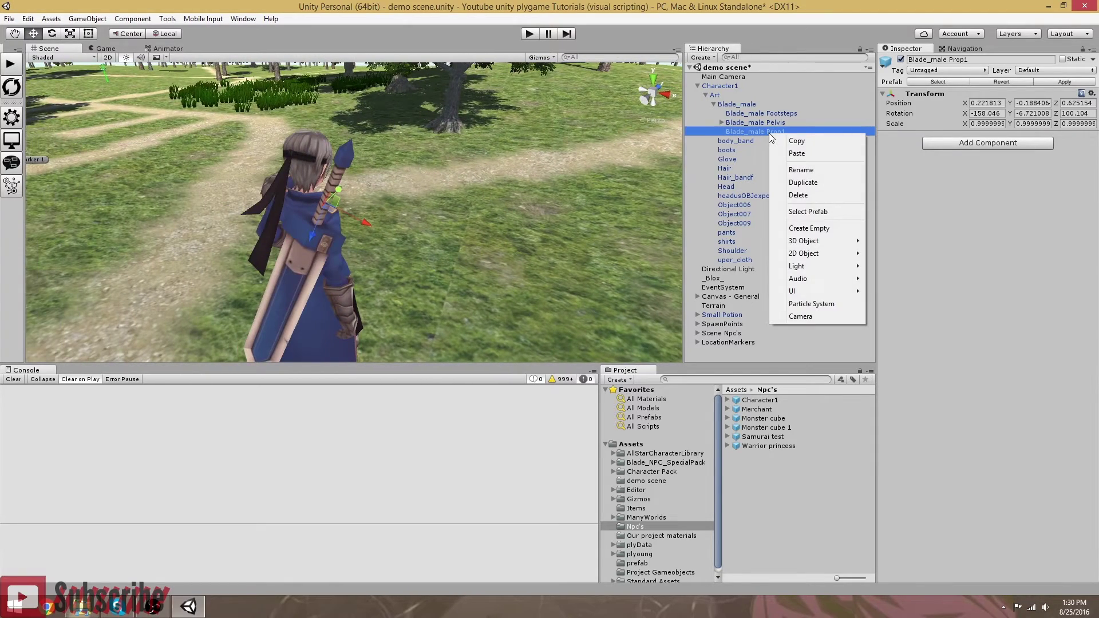
{"action": "left_click", "coordinate": [929, 70]}
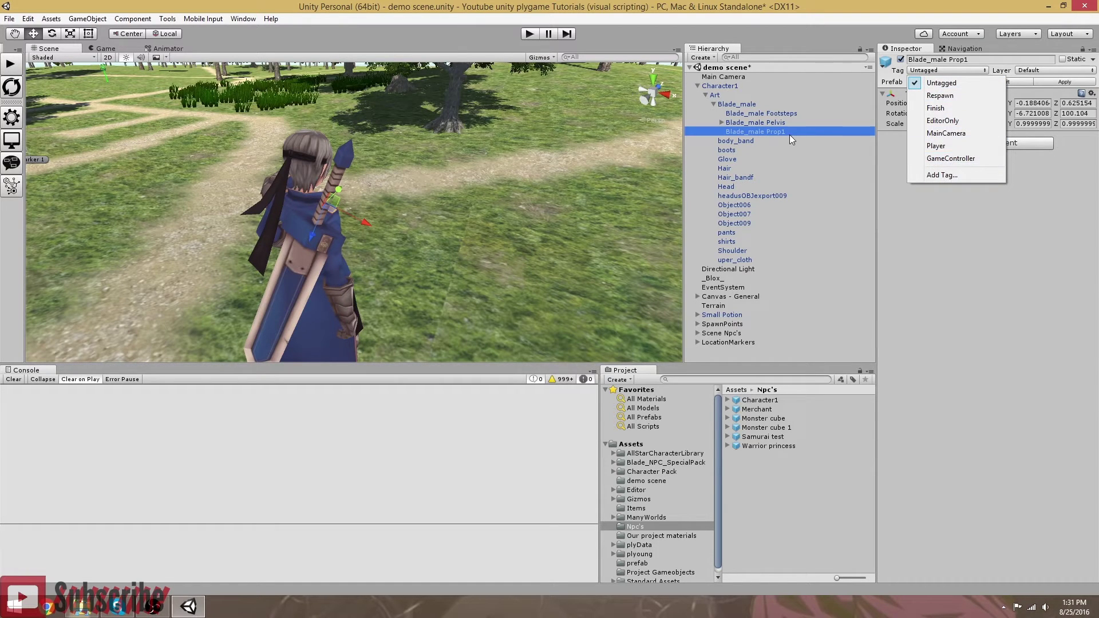
{"action": "right_click", "coordinate": [768, 132]}
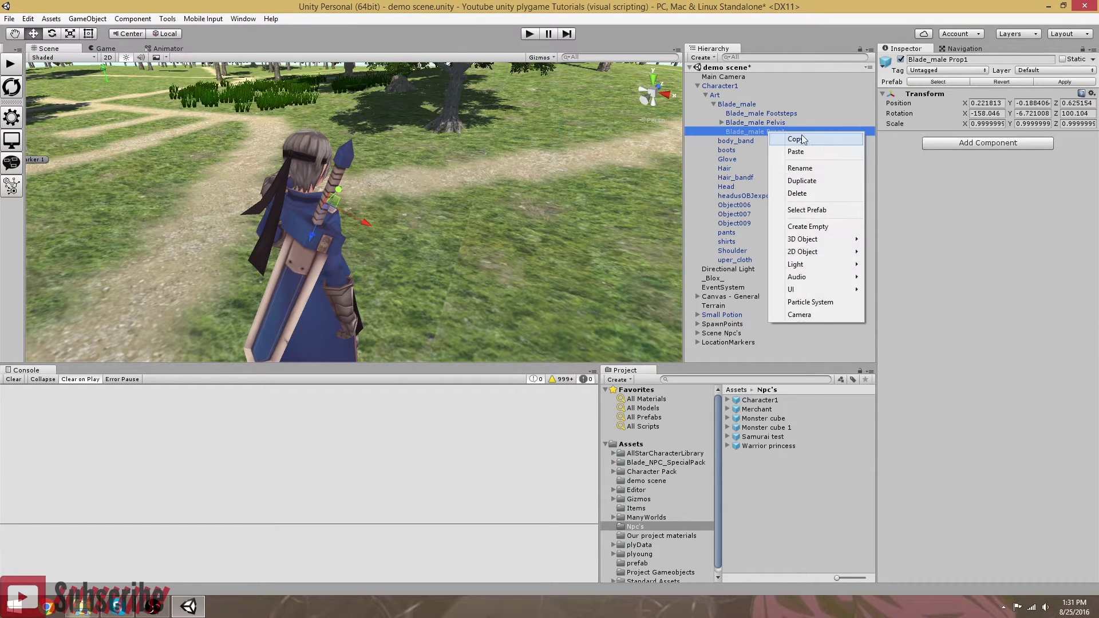
{"action": "left_click", "coordinate": [813, 227]}
- Rename the new empty object under Blade_male Prop1 as EquipSlot-MainHand
{"action": "left_click", "coordinate": [966, 60]}
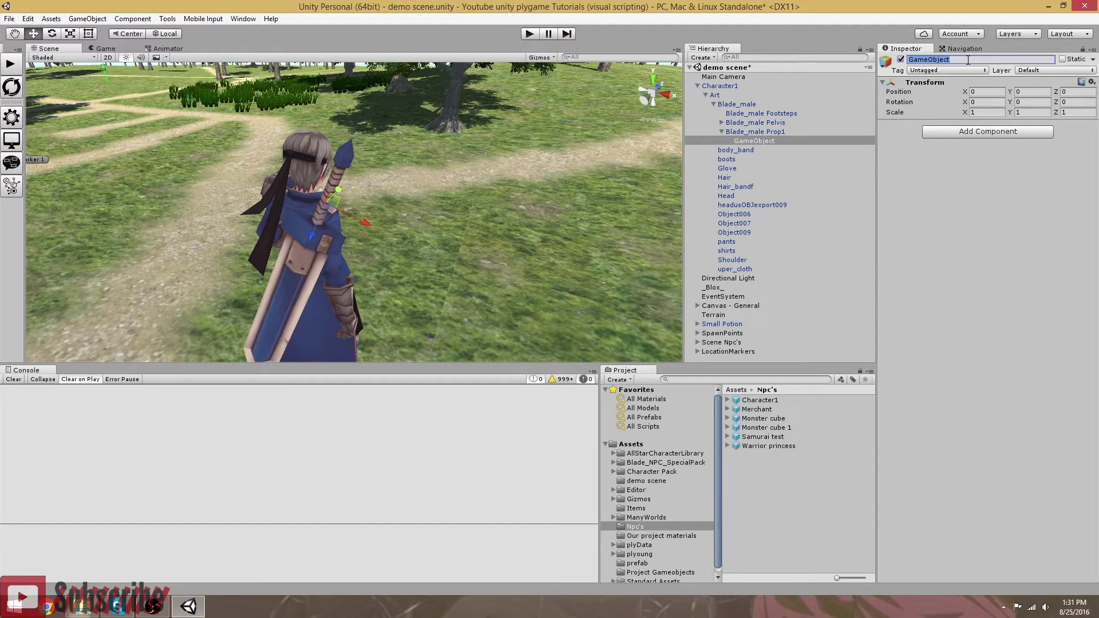
{"action": "type", "text": "Main-H"}
{"action": "key", "text": "BackSpace"}
{"action": "key", "text": "BackSpace"}
{"action": "key", "text": "BackSpace"}
{"action": "key", "text": "BackSpace"}
{"action": "key", "text": "BackSpace"}
{"action": "key", "text": "BackSpace"}
{"action": "key", "text": "BackSpace"}
{"action": "type", "text": "EquipSlot-MainHand"}
{"action": "left_click", "coordinate": [953, 71]}
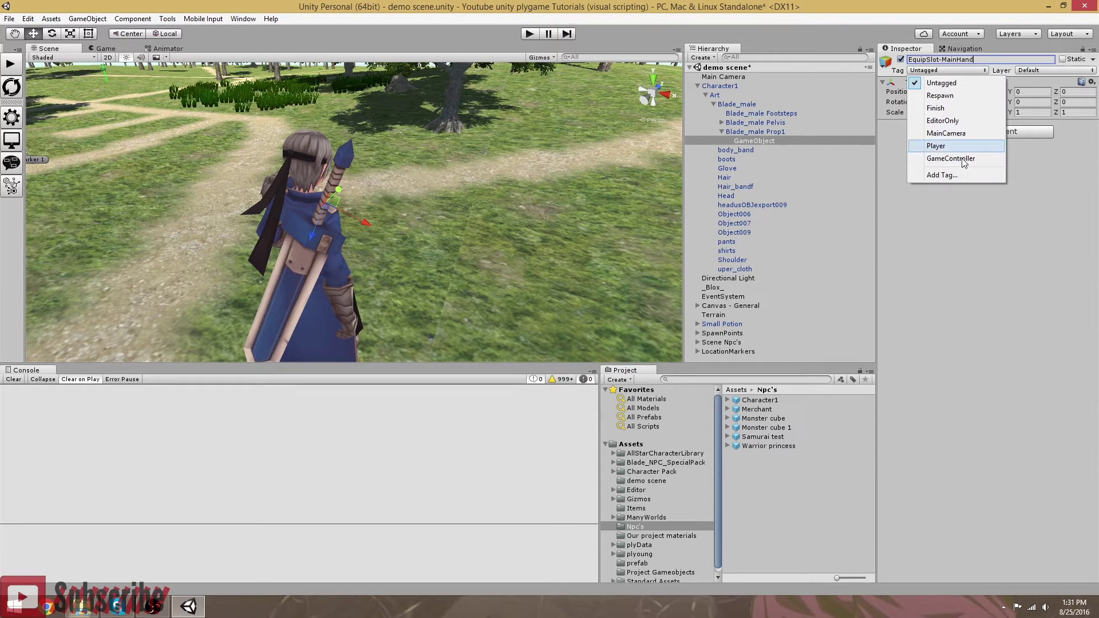
{"action": "left_click", "coordinate": [996, 58]}
{"action": "left_click", "coordinate": [996, 57]}
{"action": "type", "text": "Q"}
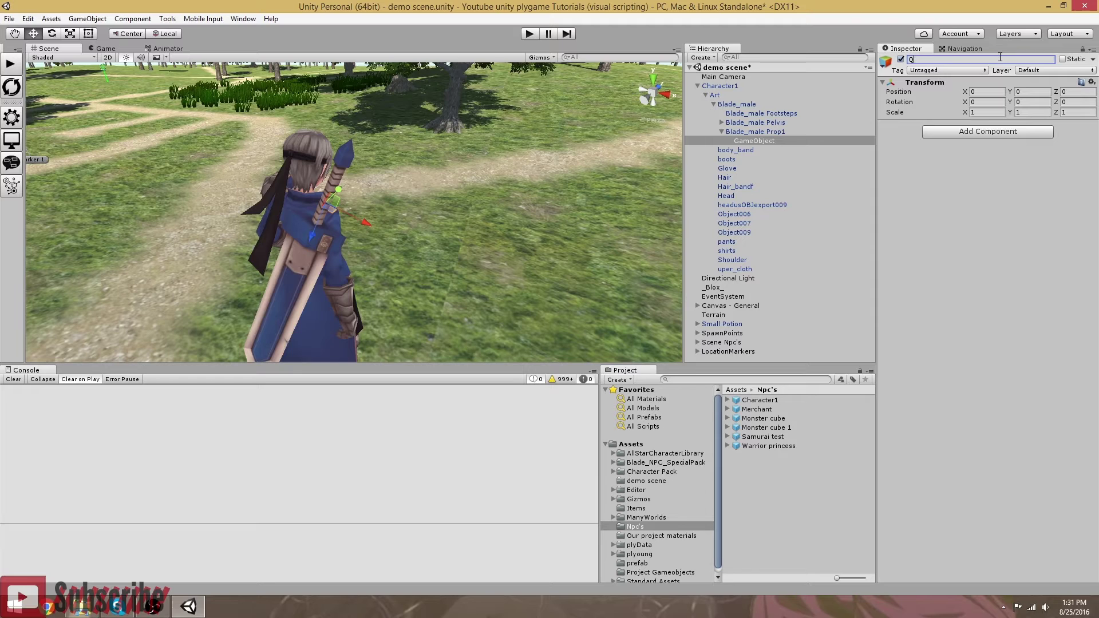
{"action": "type", "text": "EquipSlot-MainHand"}
{"action": "key", "text": "Return"}
- Add an equip slot in the plyGame item settings and name it MainHand
{"action": "left_click", "coordinate": [11, 119]}
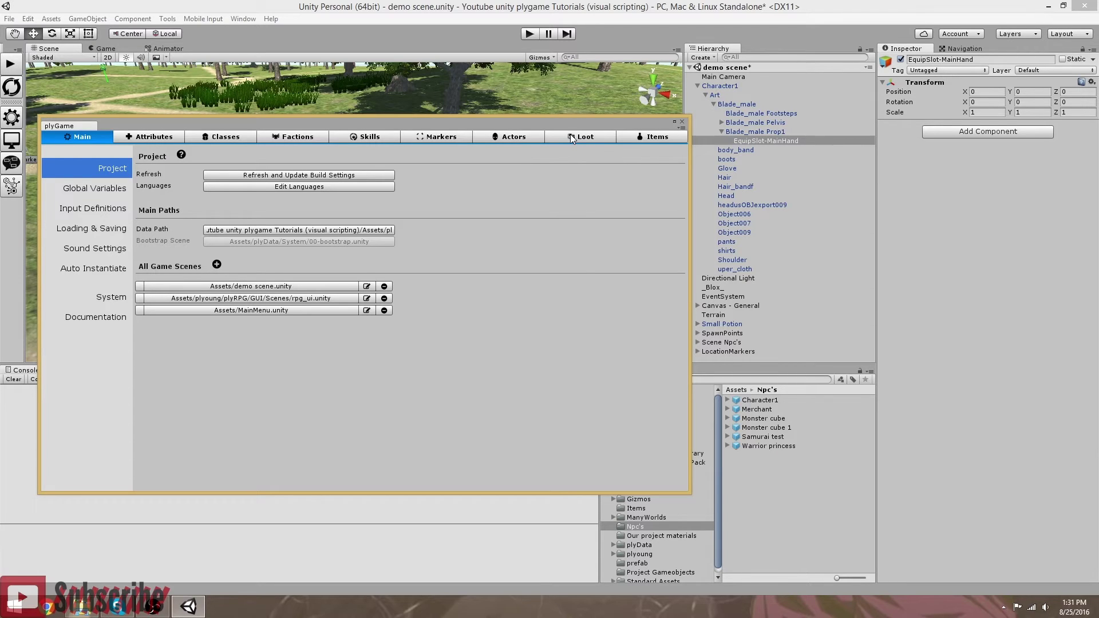
{"action": "left_click", "coordinate": [652, 138]}
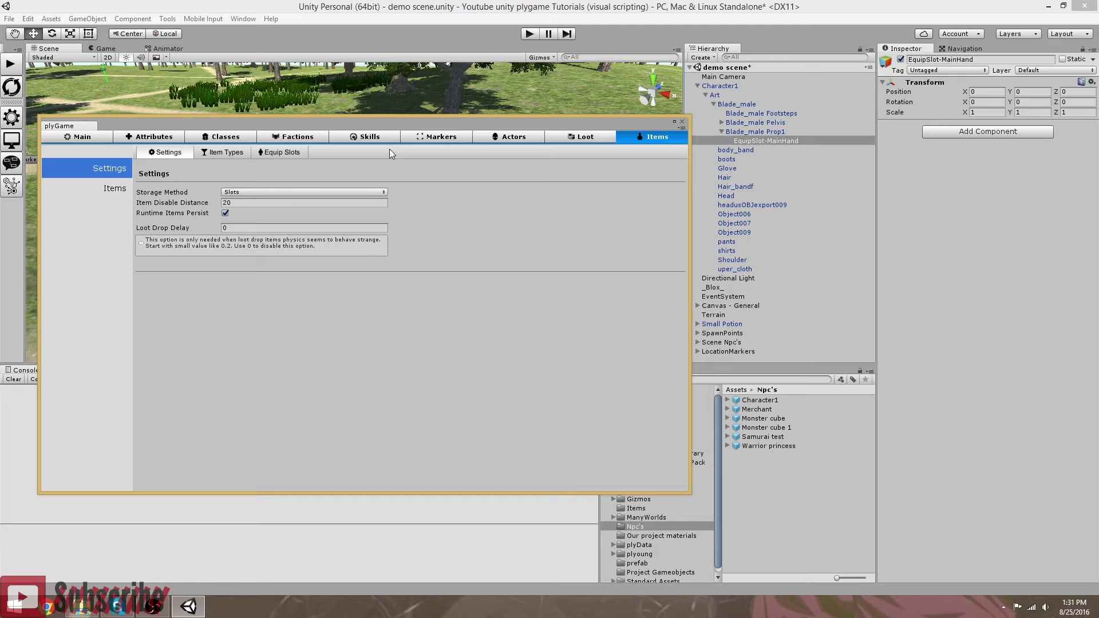
{"action": "left_click", "coordinate": [284, 153]}
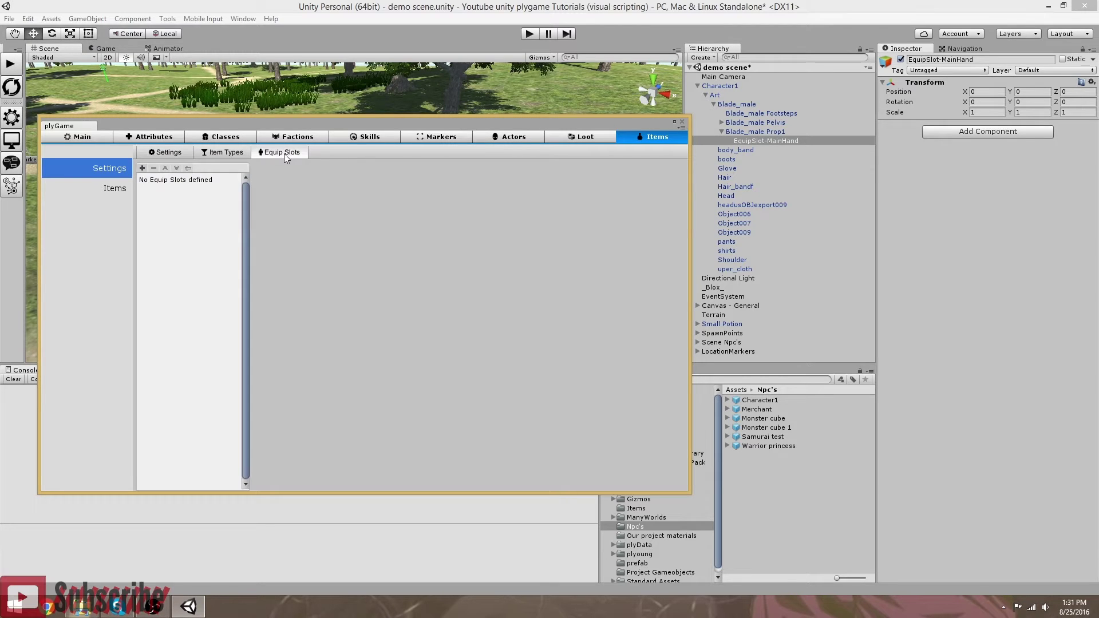
{"action": "left_click", "coordinate": [142, 168]}
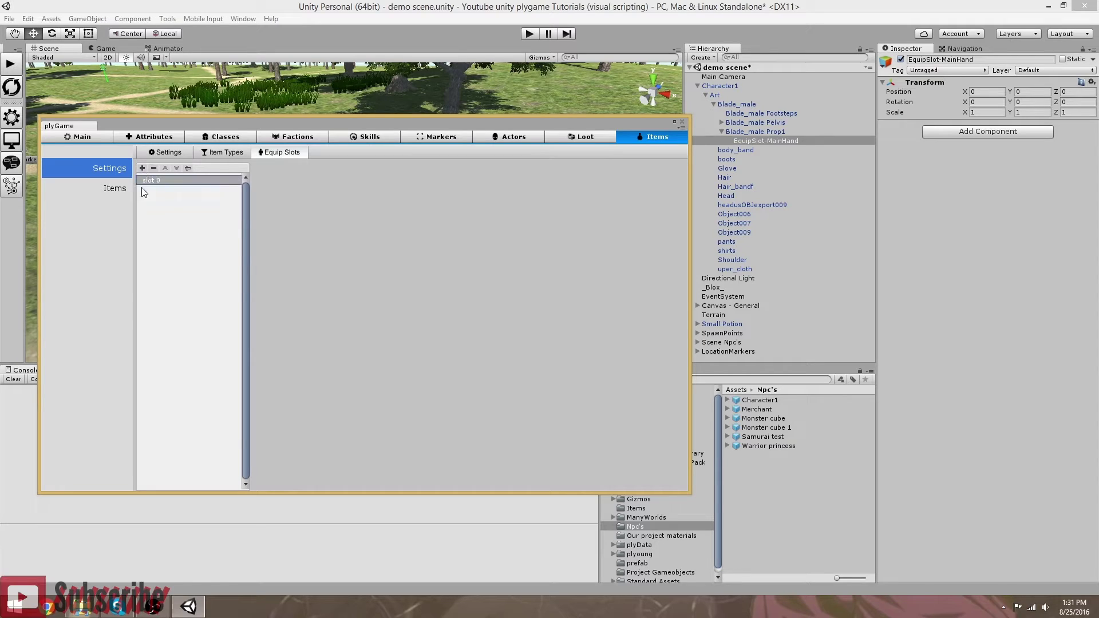
{"action": "left_click", "coordinate": [188, 169]}
{"action": "left_click", "coordinate": [89, 32]}
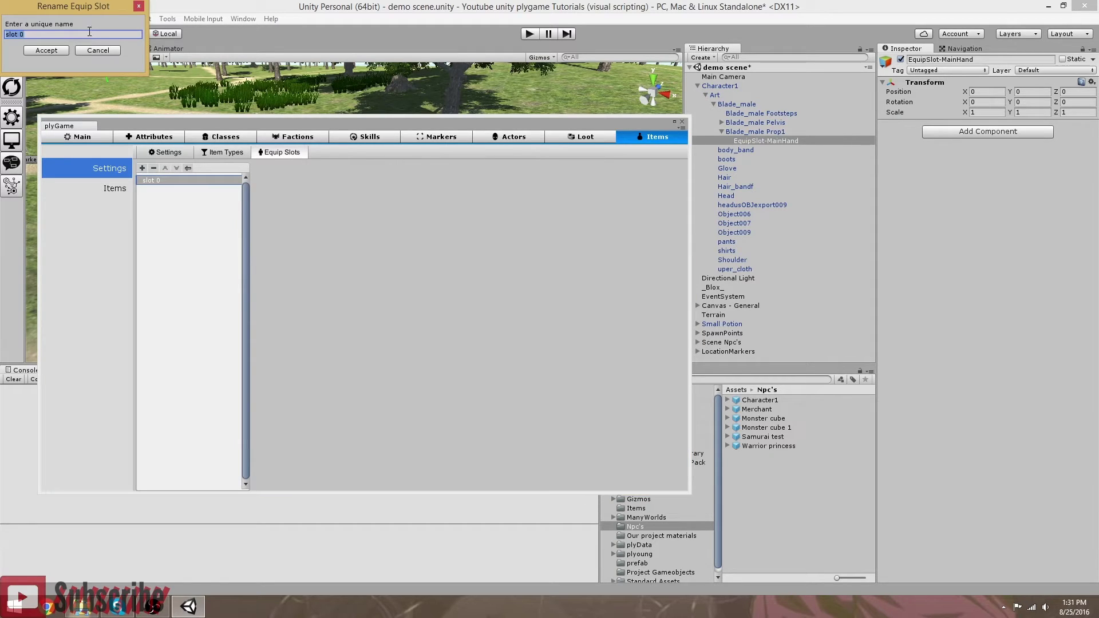
{"action": "type", "text": "MainHand"}
{"action": "left_click", "coordinate": [48, 53]}
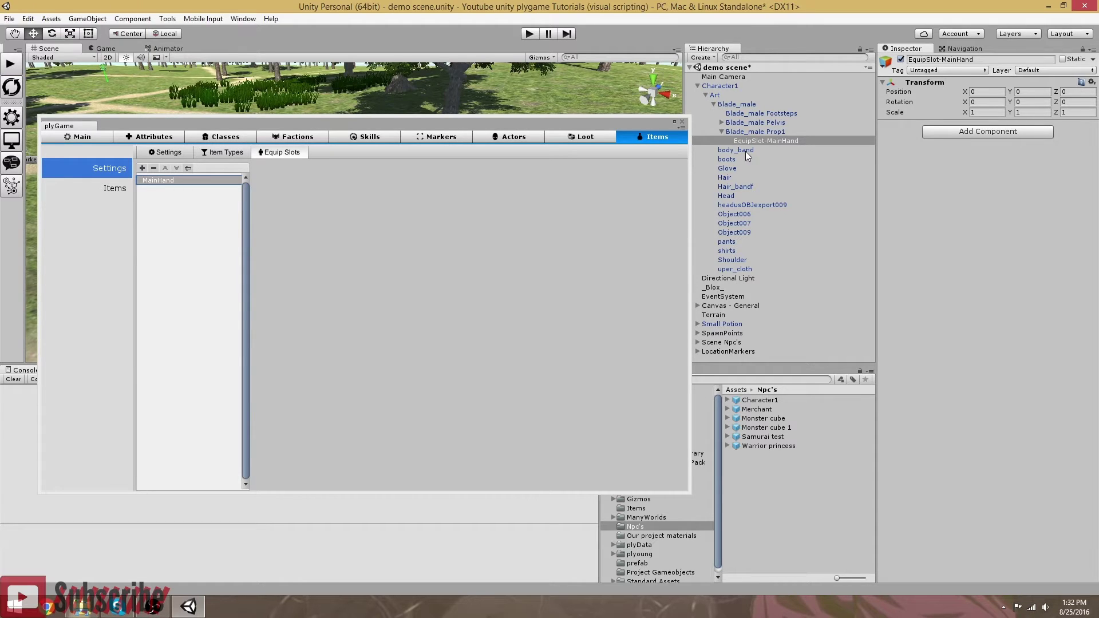
- Open the Tags & Layers settings from the EquipSlot-MainHand object and name User Layer 30 EquipSlot-MainHand
{"action": "left_click", "coordinate": [766, 141]}
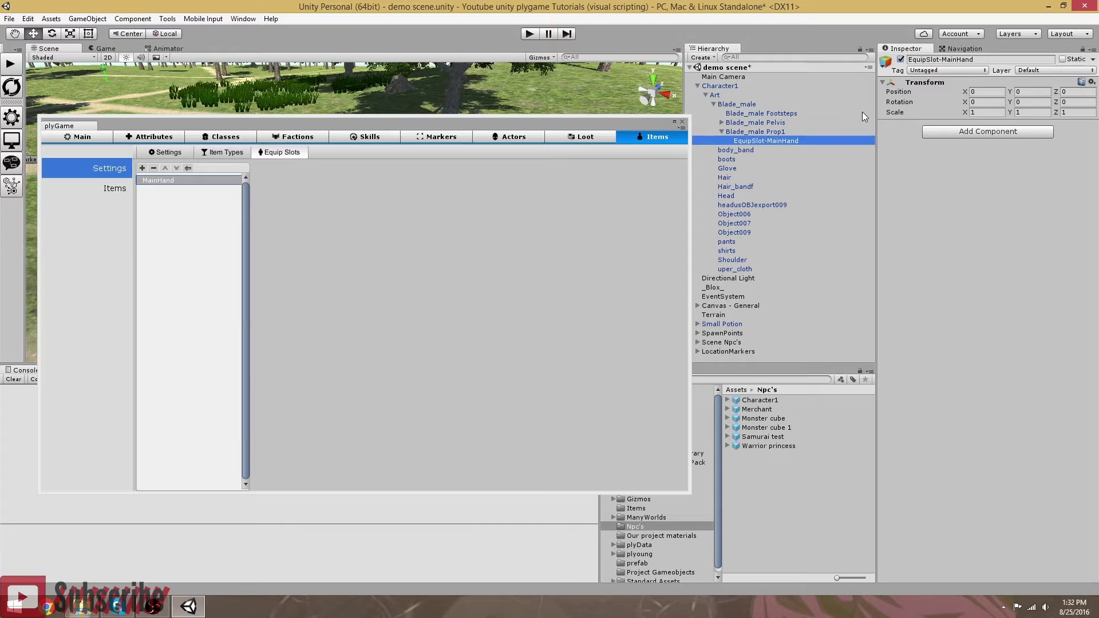
{"action": "left_click", "coordinate": [948, 70]}
{"action": "left_click", "coordinate": [953, 174]}
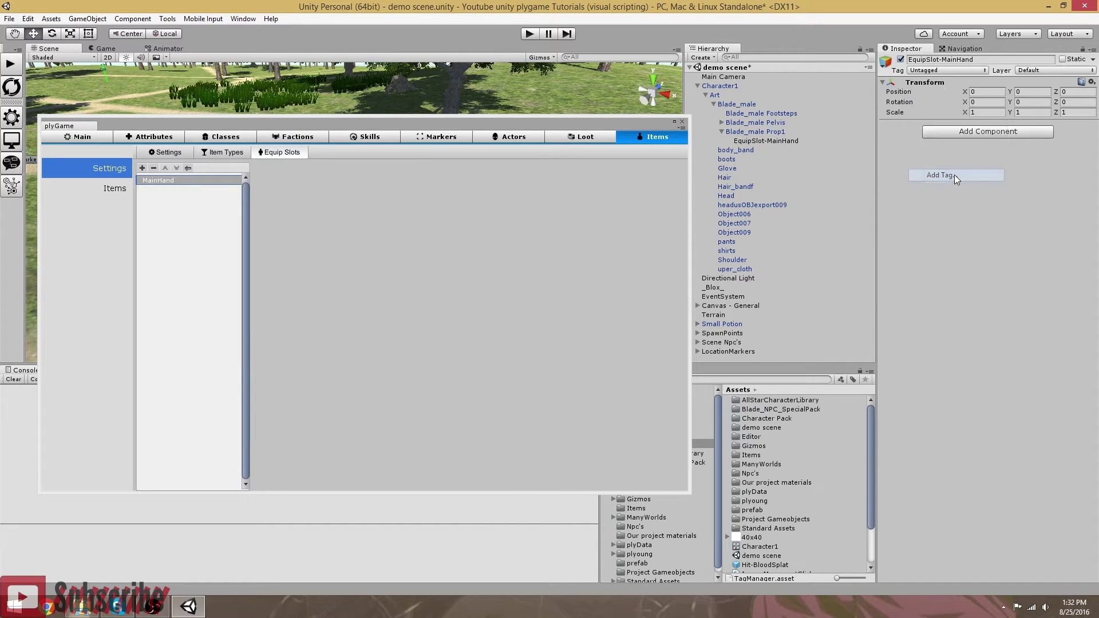
{"action": "left_click", "coordinate": [882, 131]}
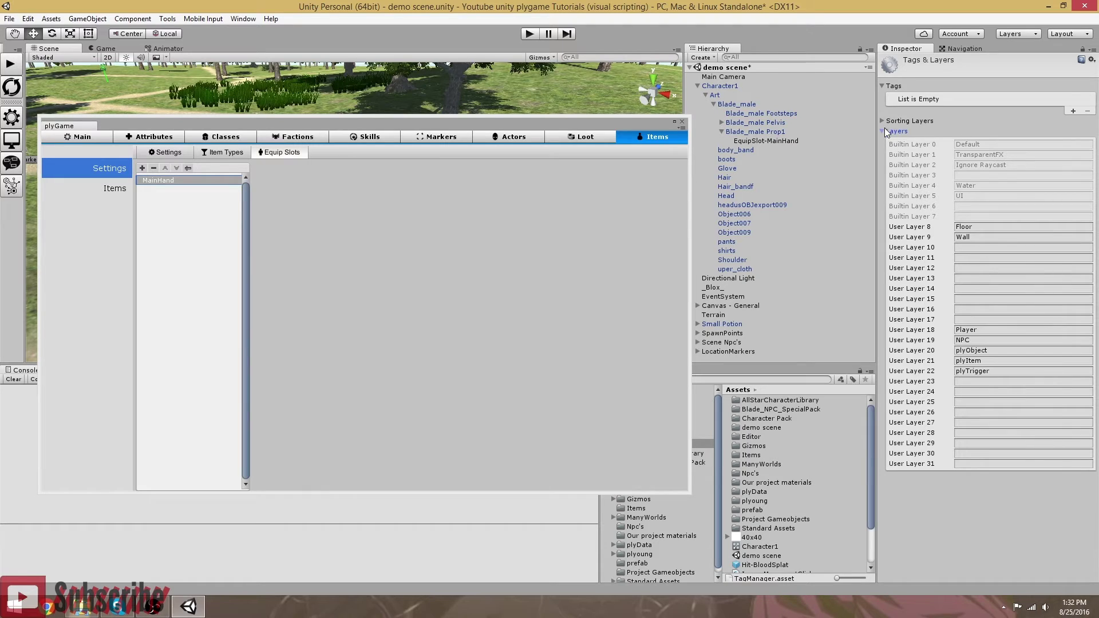
{"action": "left_click", "coordinate": [882, 131]}
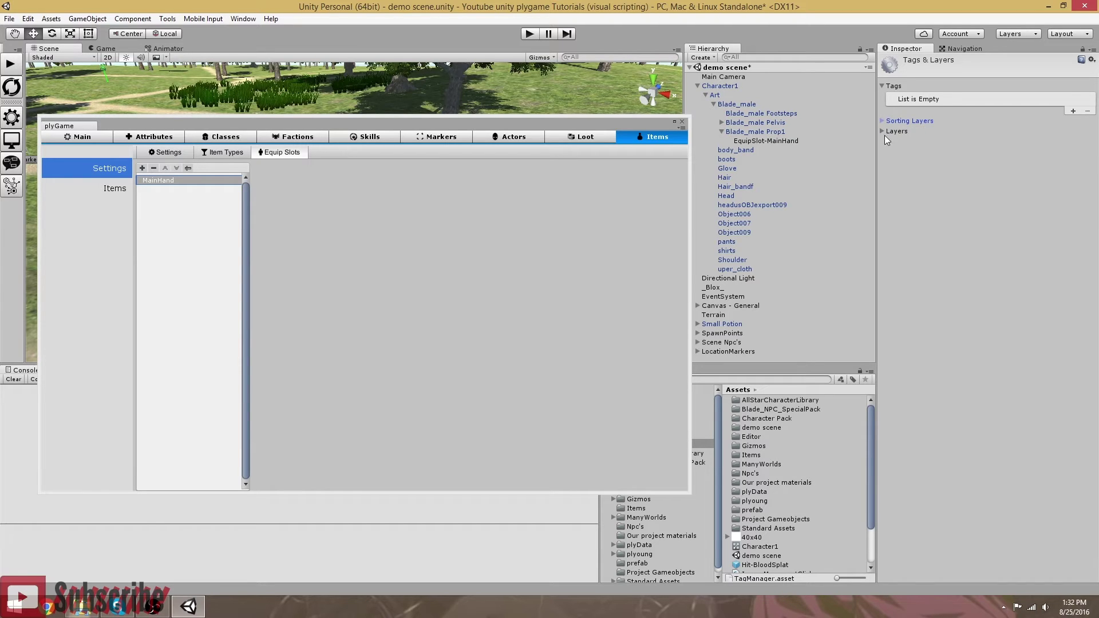
{"action": "left_click", "coordinate": [882, 131]}
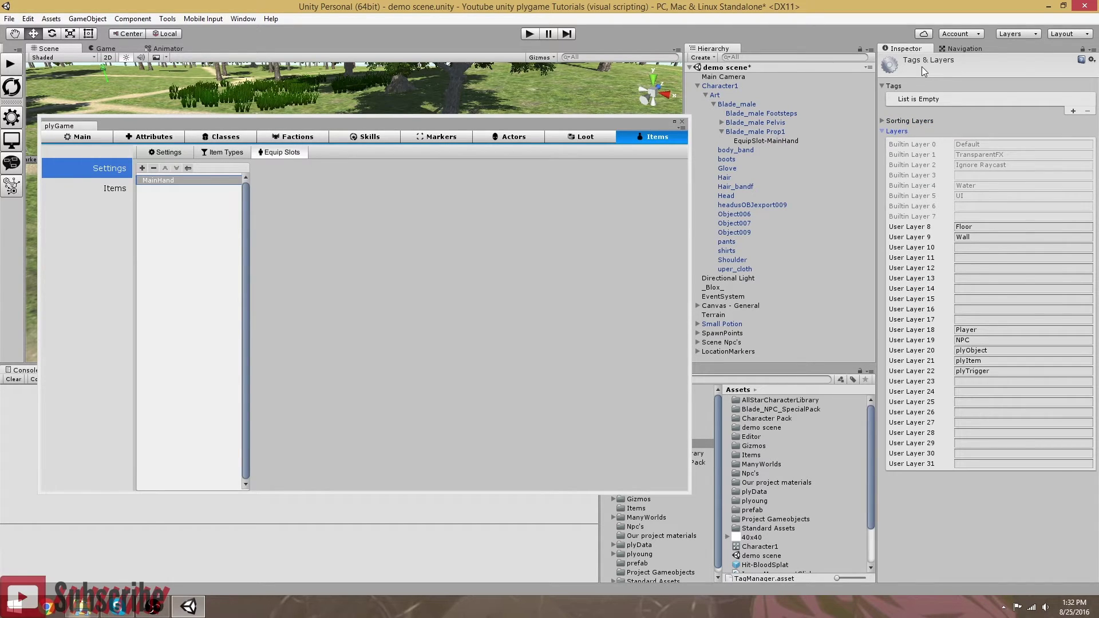
{"action": "left_click", "coordinate": [962, 393]}
{"action": "left_click", "coordinate": [963, 454]}
{"action": "type", "text": "Slot"}
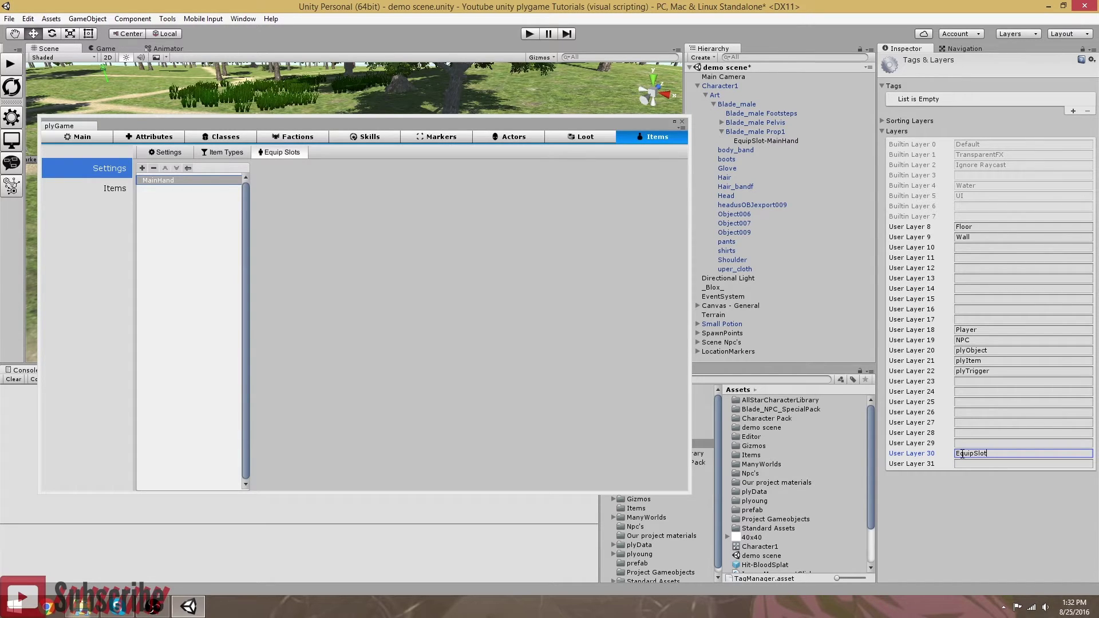
{"action": "type", "text": "-MainHand"}
- Copy the layer name EquipSlot-MainHand to User Layer 25 and clear the name of User Layer 30
{"action": "key", "text": "ctrl+a"}
{"action": "key", "text": "ctrl+c"}
{"action": "left_click", "coordinate": [962, 402]}
{"action": "key", "text": "ctrl+v"}
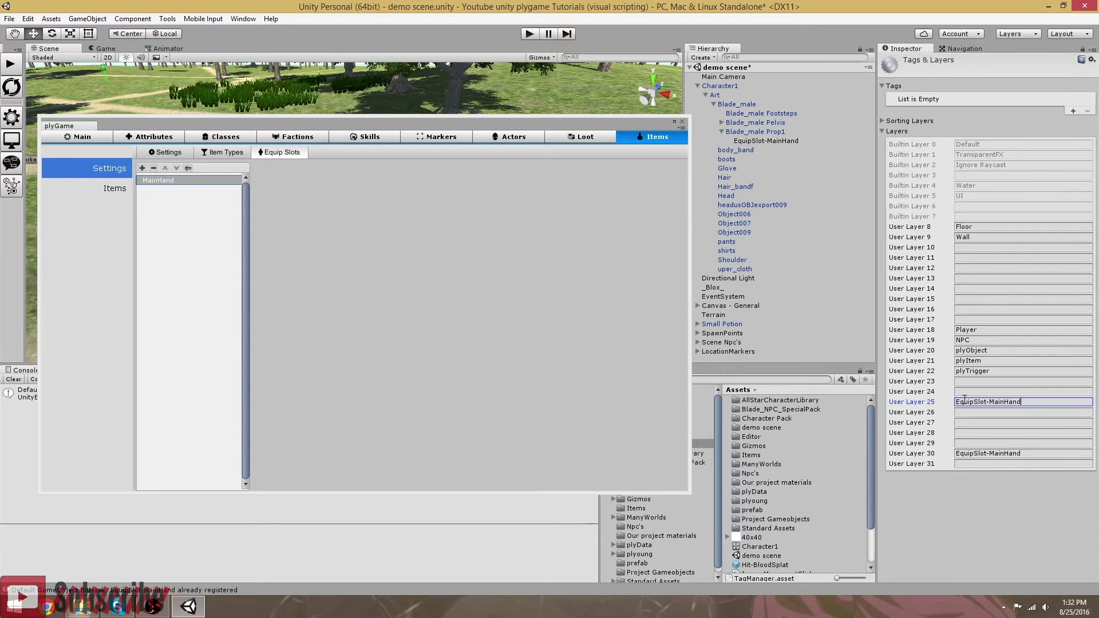
{"action": "left_click", "coordinate": [990, 453]}
{"action": "key", "text": "BackSpace"}
{"action": "left_click", "coordinate": [961, 508]}
{"action": "left_click", "coordinate": [409, 261]}
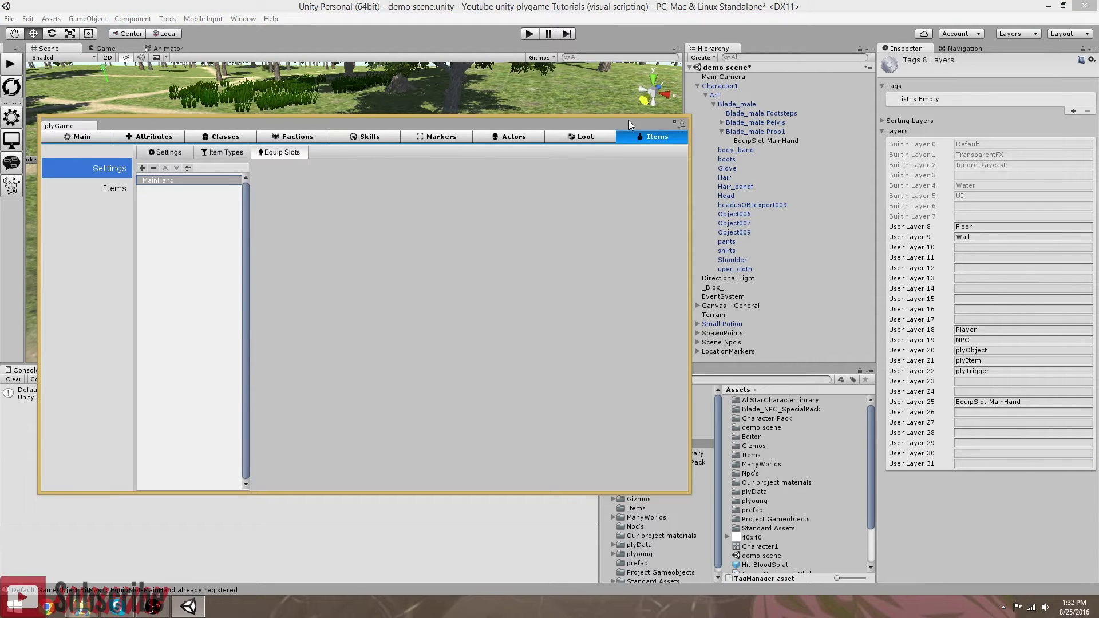
- Close the plyGame settings window and save the demo scene
{"action": "left_click", "coordinate": [682, 121]}
{"action": "left_click_drag", "start_coordinate": [584, 212], "coordinate": [595, 263], "text": "alt"}
{"action": "key", "text": "ctrl+s"}
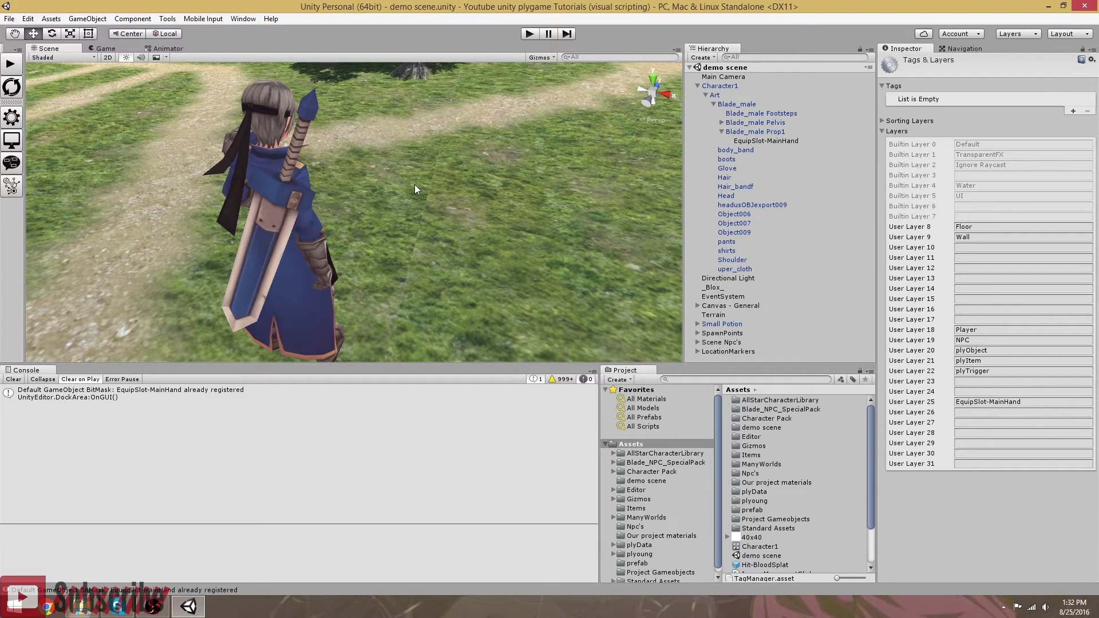
- Deactivate the character's sword mesh headusOBJexport009 so the sword on the back is hidden
{"action": "mouse_move", "coordinate": [416, 183]}
{"action": "left_mouse_down", "text": "alt"}
{"action": "mouse_move", "coordinate": [493, 238]}
{"action": "mouse_move", "coordinate": [459, 225]}
{"action": "left_mouse_up", "text": "alt"}
{"action": "scroll", "coordinate": [469, 211], "scroll_direction": "down", "scroll_amount": 7}
{"action": "scroll", "coordinate": [471, 220], "scroll_direction": "up", "scroll_amount": 2}
{"action": "scroll", "coordinate": [472, 224], "scroll_direction": "up", "scroll_amount": 3}
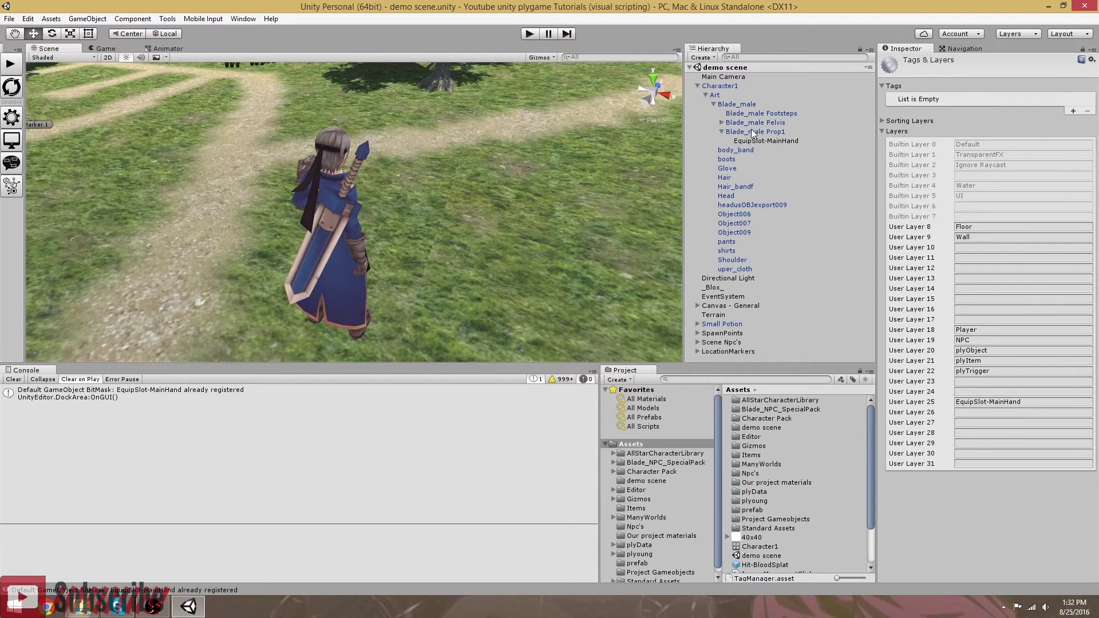
{"action": "left_click", "coordinate": [765, 142]}
{"action": "left_click", "coordinate": [722, 131]}
{"action": "left_click", "coordinate": [752, 195]}
{"action": "left_click", "coordinate": [901, 59]}
{"action": "left_click", "coordinate": [901, 60]}
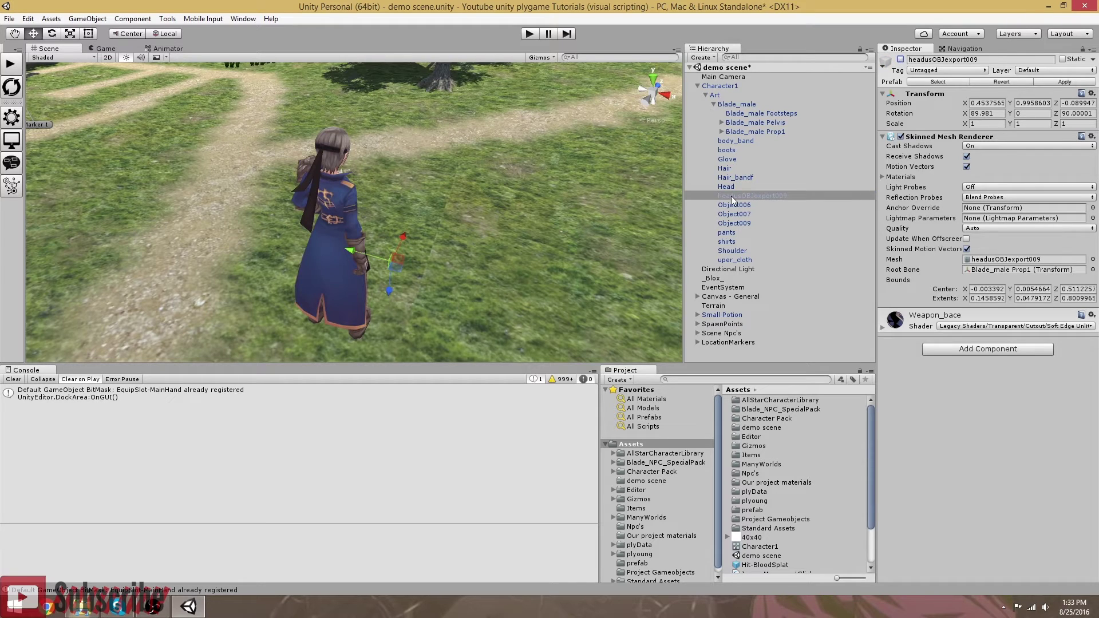
- Review the Blade_male Prop1 bone, its EquipSlot-MainHand child and the deactivated sword mesh
{"action": "left_click", "coordinate": [751, 130]}
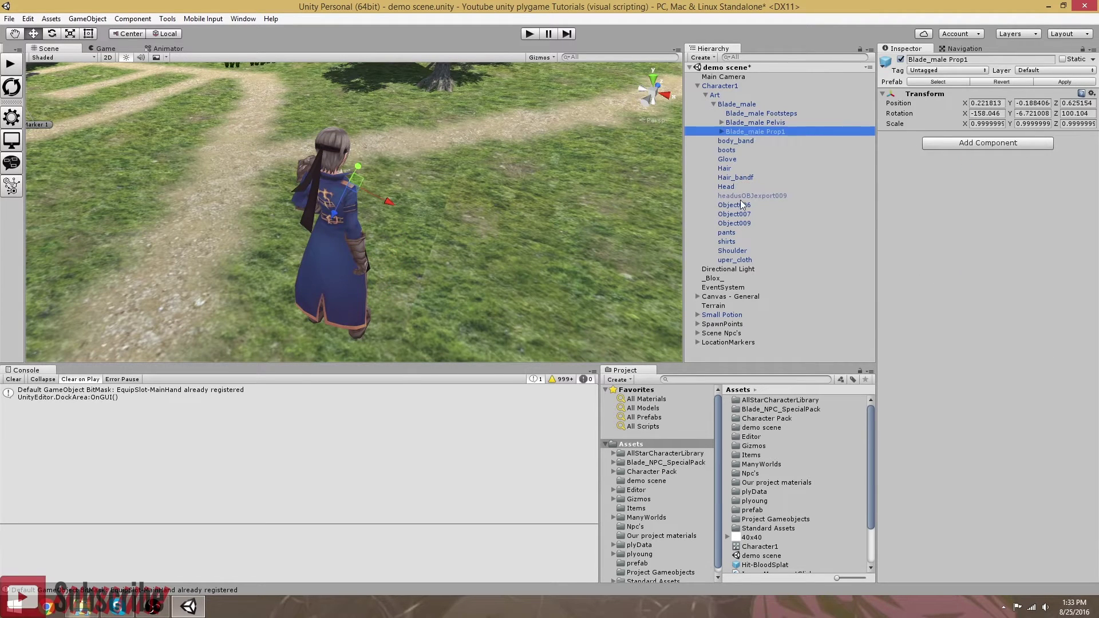
{"action": "left_click", "coordinate": [740, 194]}
{"action": "left_click", "coordinate": [742, 131]}
{"action": "left_click", "coordinate": [722, 131]}
{"action": "left_click", "coordinate": [744, 141]}
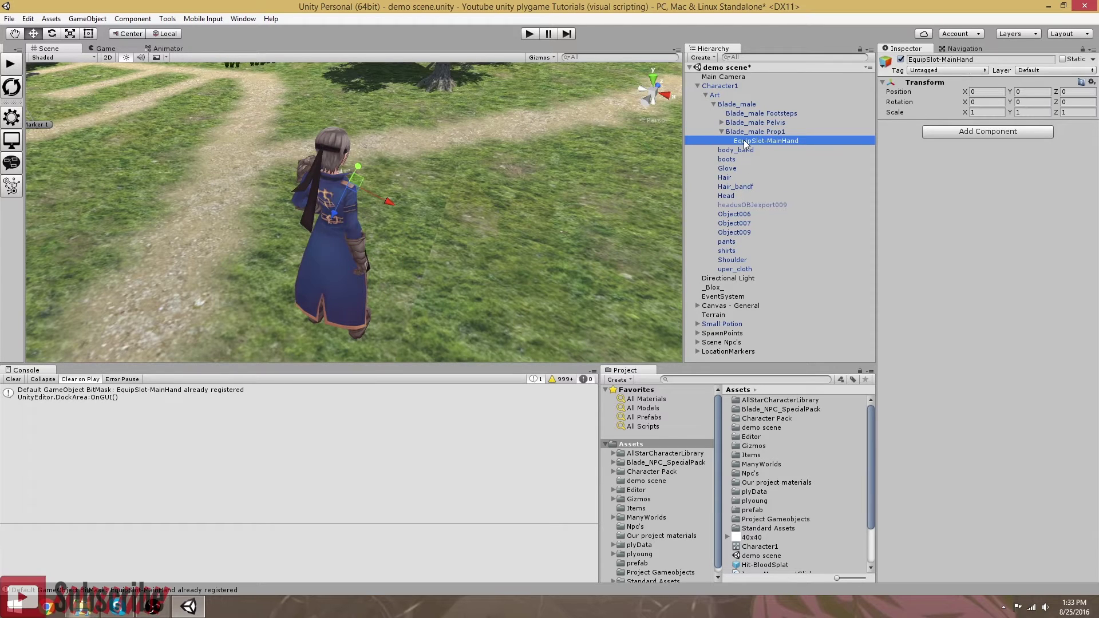
{"action": "left_click", "coordinate": [745, 133]}
{"action": "left_click", "coordinate": [747, 140]}
{"action": "left_click", "coordinate": [742, 133]}
{"action": "left_click", "coordinate": [723, 131]}
- Apply the changes on the Character1 instance to its prefab
{"action": "left_click", "coordinate": [698, 86]}
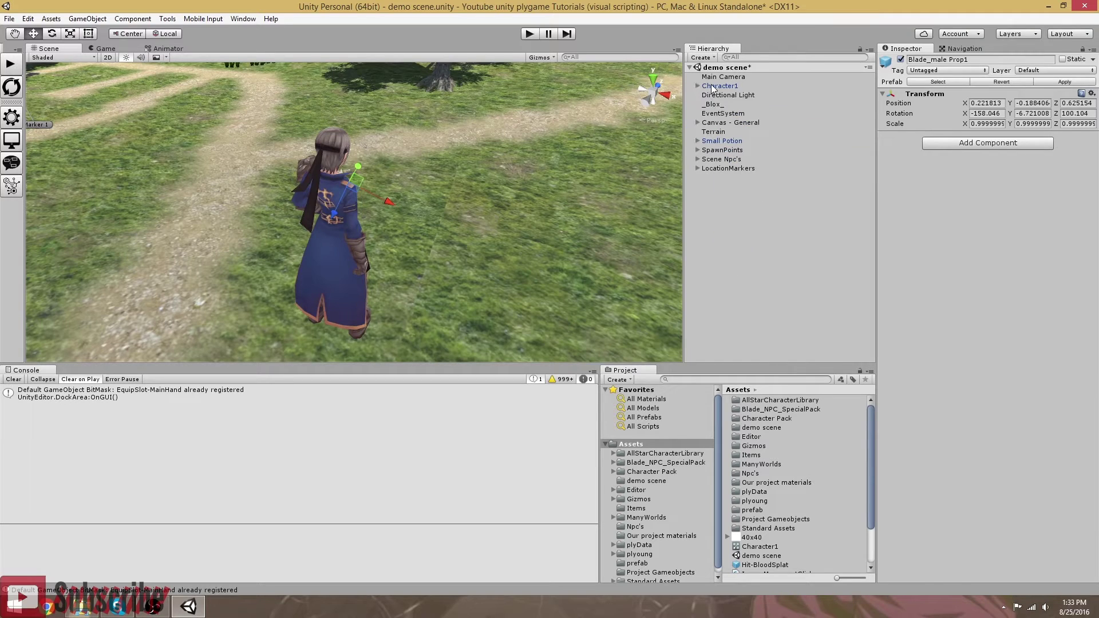
{"action": "left_click", "coordinate": [719, 86]}
{"action": "left_click", "coordinate": [1054, 81]}
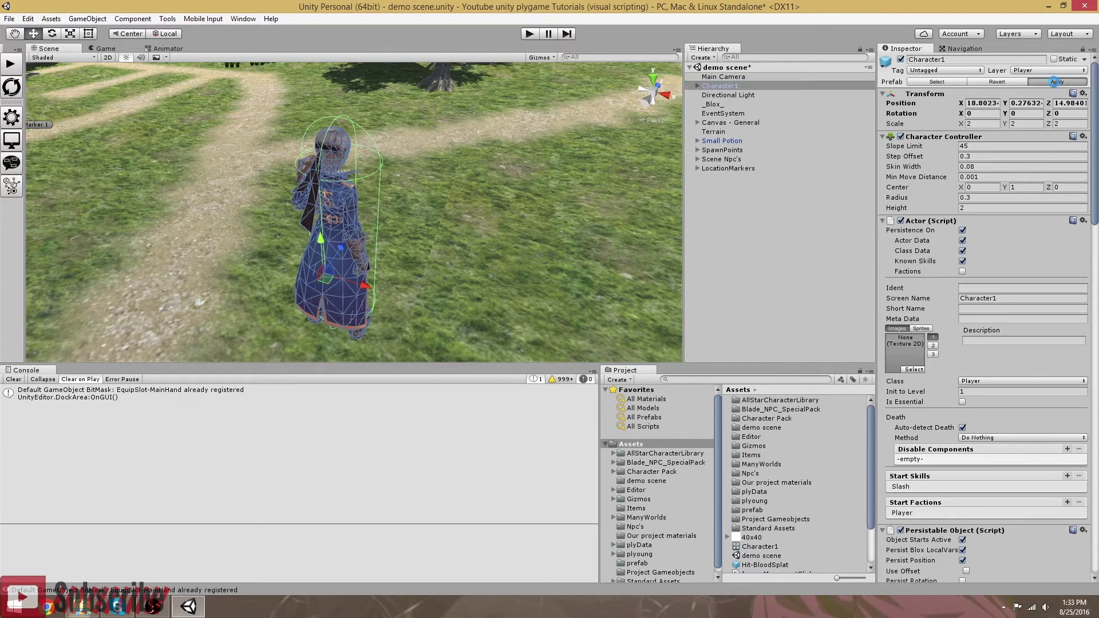
- Delete the Character1 instance from the demo scene and save the scene
{"action": "right_click", "coordinate": [726, 86]}
{"action": "left_click", "coordinate": [758, 150]}
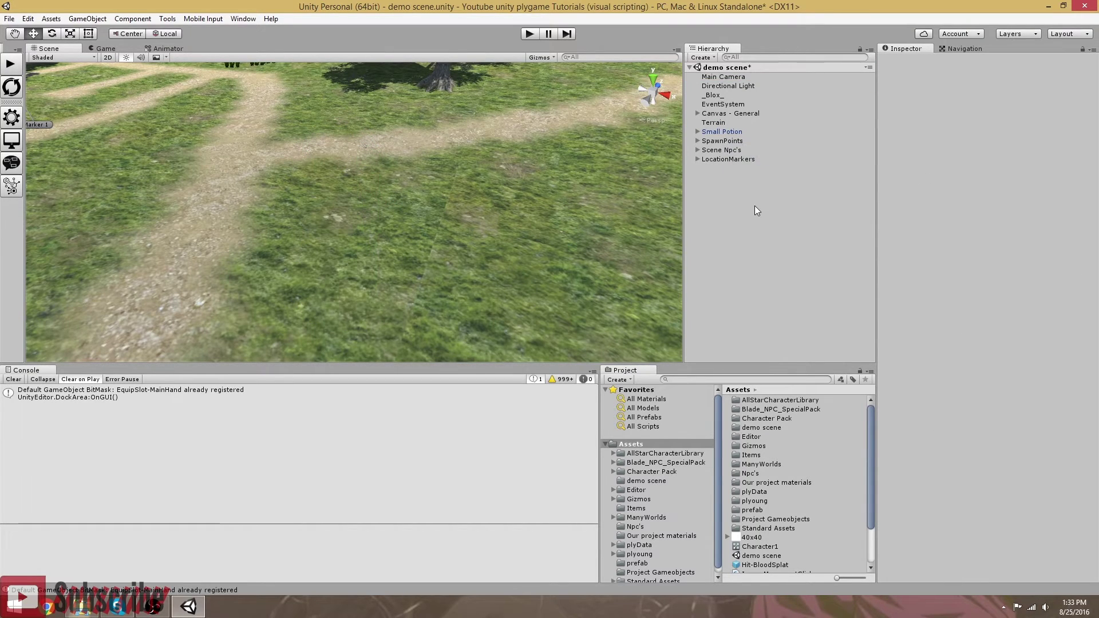
{"action": "key", "text": "ctrl+s"}
- Review the MainHand entry in plyGame's item equip slots
{"action": "left_click_drag", "start_coordinate": [621, 210], "coordinate": [399, 256], "text": "alt"}
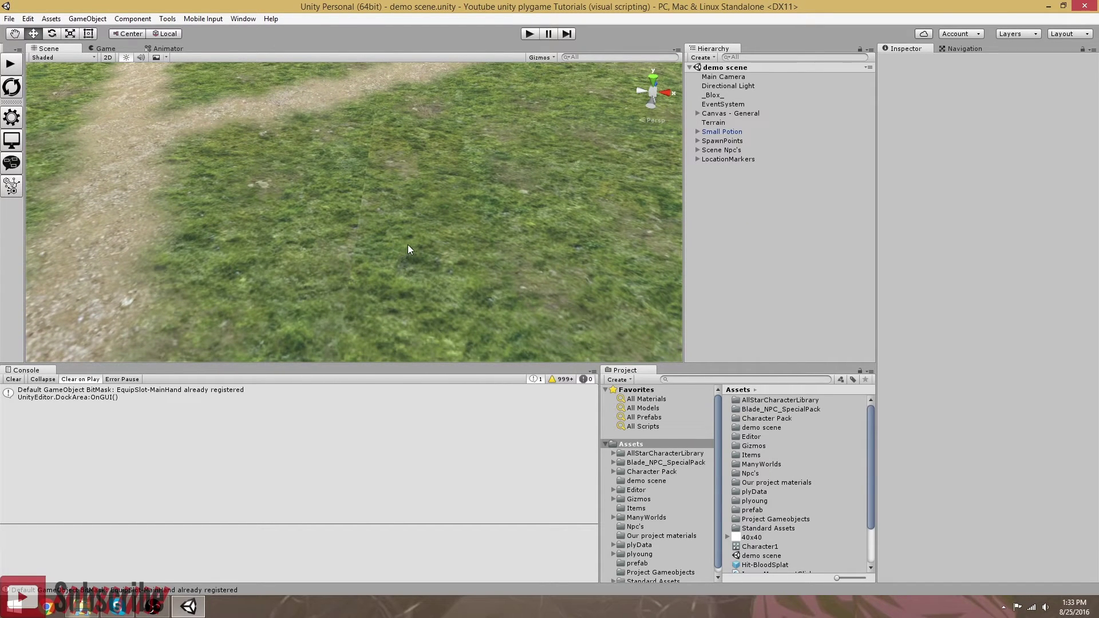
{"action": "left_click", "coordinate": [13, 117]}
{"action": "left_click", "coordinate": [612, 105]}
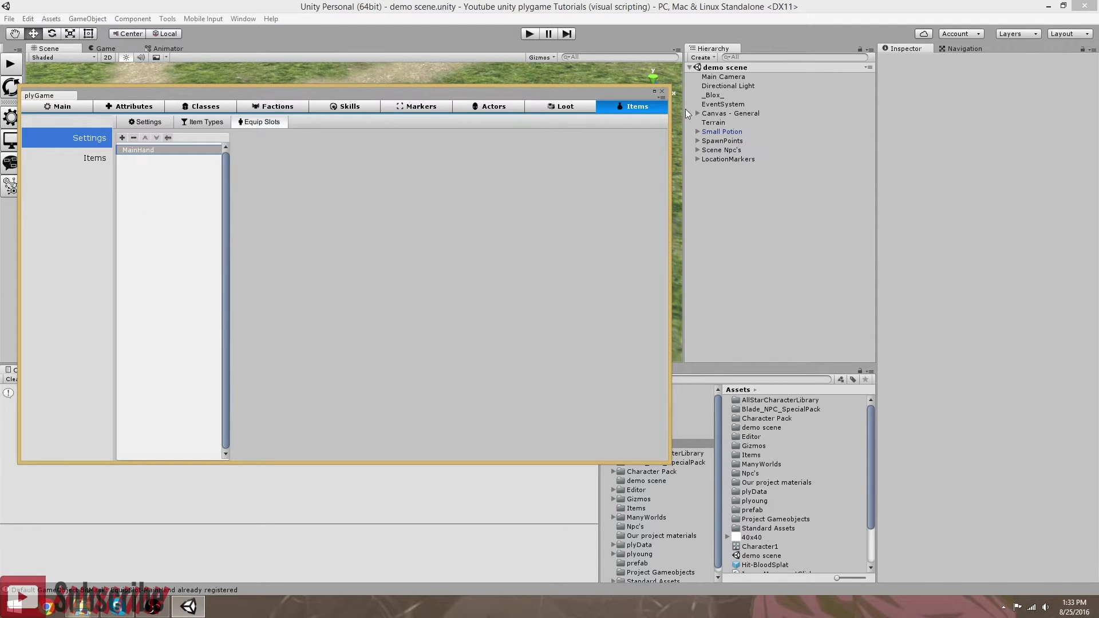
{"action": "left_click", "coordinate": [663, 92]}
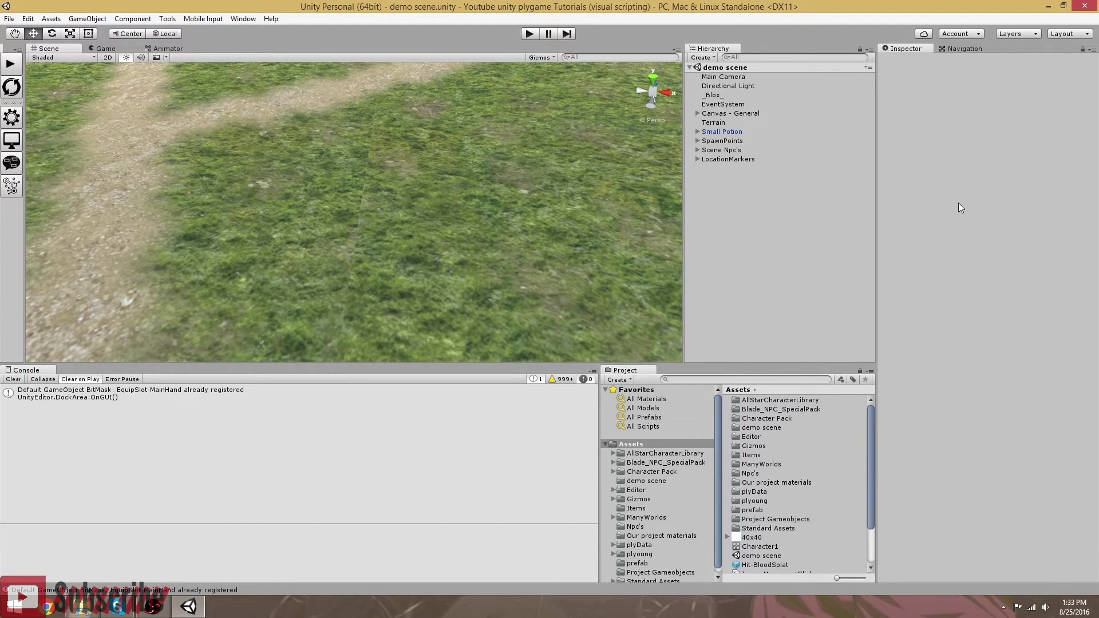
- Check which tags can be assigned to the Terrain object
{"action": "left_click", "coordinate": [713, 123]}
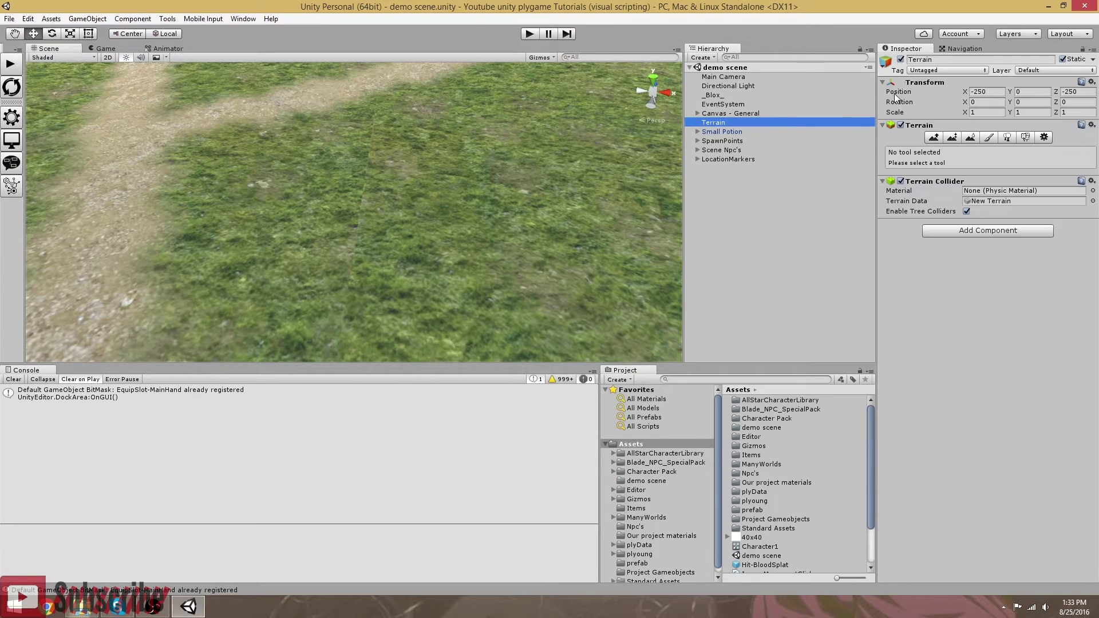
{"action": "left_click", "coordinate": [932, 71]}
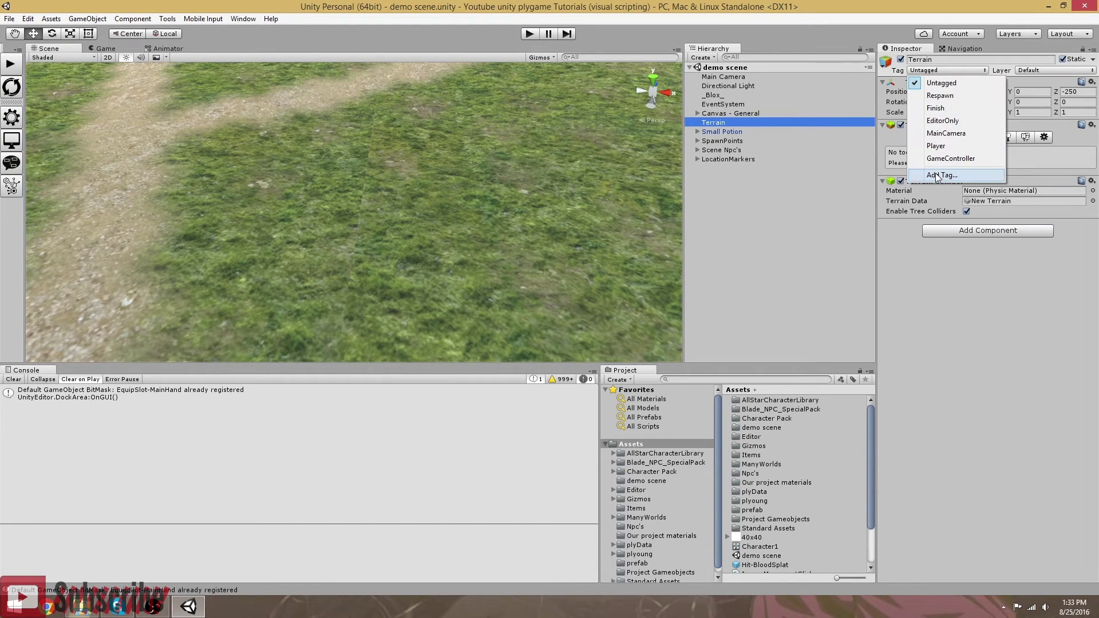
{"action": "left_click", "coordinate": [871, 497]}
- Place the Character1 prefab from the Npc's folder in the demo scene
{"action": "scroll", "coordinate": [867, 526], "scroll_direction": "down", "scroll_amount": 3}
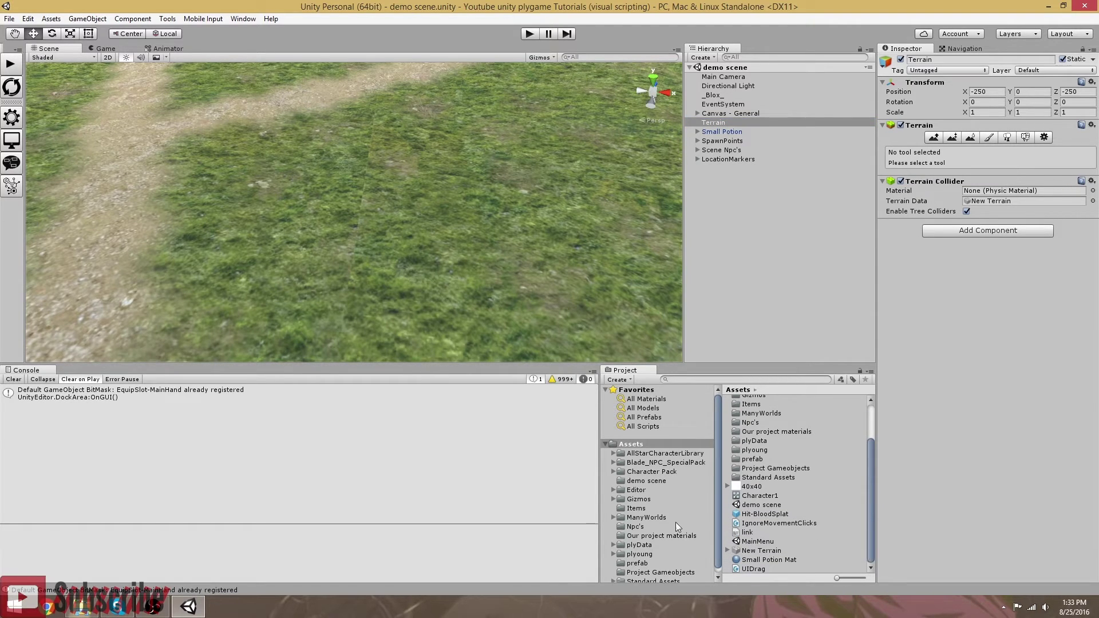
{"action": "scroll", "coordinate": [675, 522], "scroll_direction": "down", "scroll_amount": 1}
{"action": "left_click", "coordinate": [641, 521]}
{"action": "left_click_drag", "start_coordinate": [759, 404], "coordinate": [320, 227]}
- Locate the root bone of the headusOBJexport009 sword mesh and select the EquipSlot-MainHand child under Blade_male Prop1
{"action": "left_click", "coordinate": [697, 86]}
{"action": "left_click", "coordinate": [706, 95]}
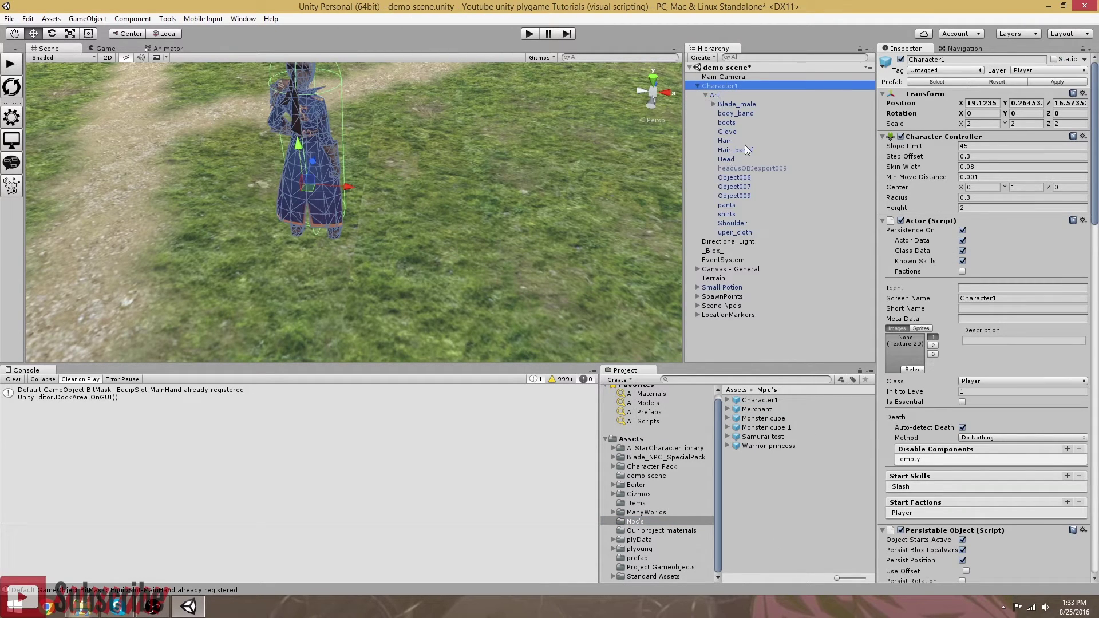
{"action": "left_click", "coordinate": [747, 168]}
{"action": "left_click", "coordinate": [991, 269]}
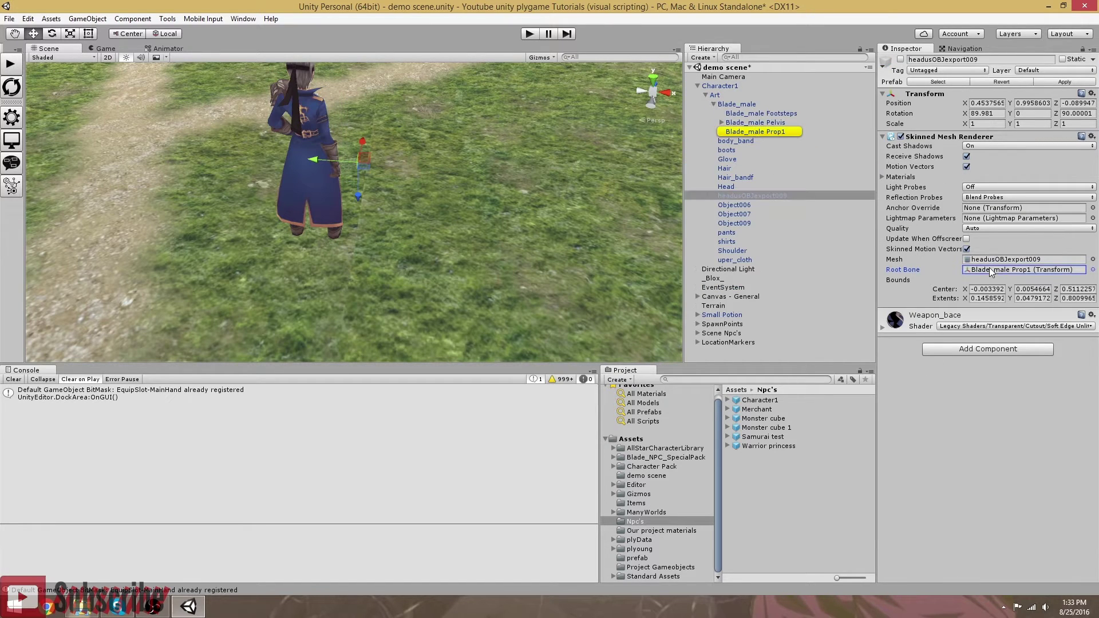
{"action": "left_click", "coordinate": [760, 123]}
{"action": "left_click", "coordinate": [739, 132]}
{"action": "left_click", "coordinate": [722, 131]}
{"action": "left_click", "coordinate": [747, 140]}
- Open the project's Tags & Layers settings, copy the name EquipSlot-MainHand from User Layer 25 and clear that layer
{"action": "left_click", "coordinate": [940, 70]}
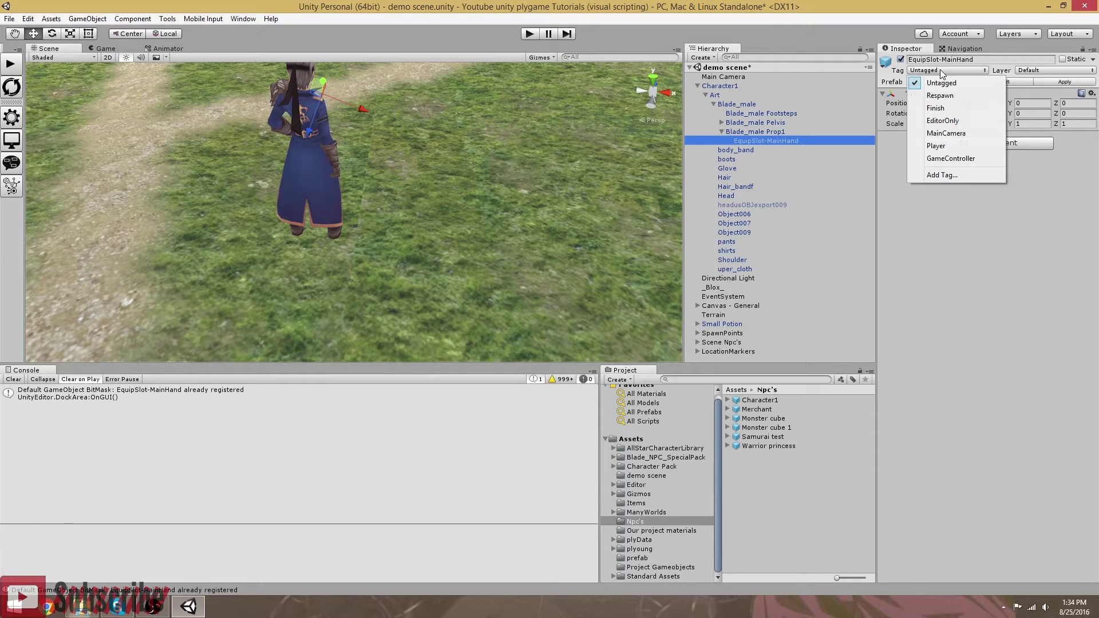
{"action": "left_click", "coordinate": [948, 177]}
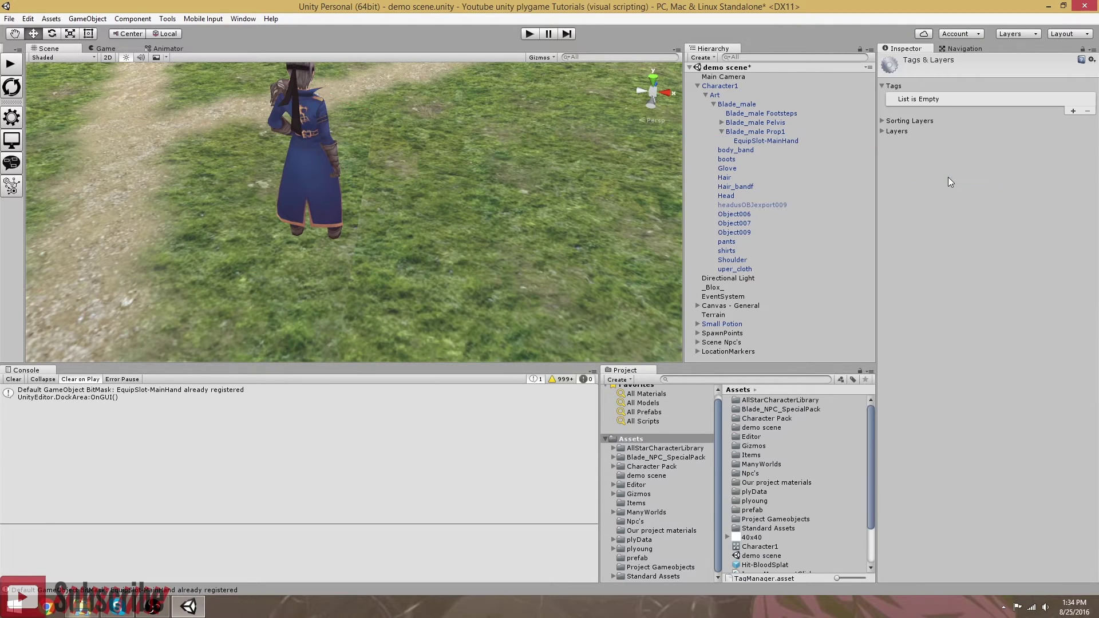
{"action": "left_click", "coordinate": [882, 131]}
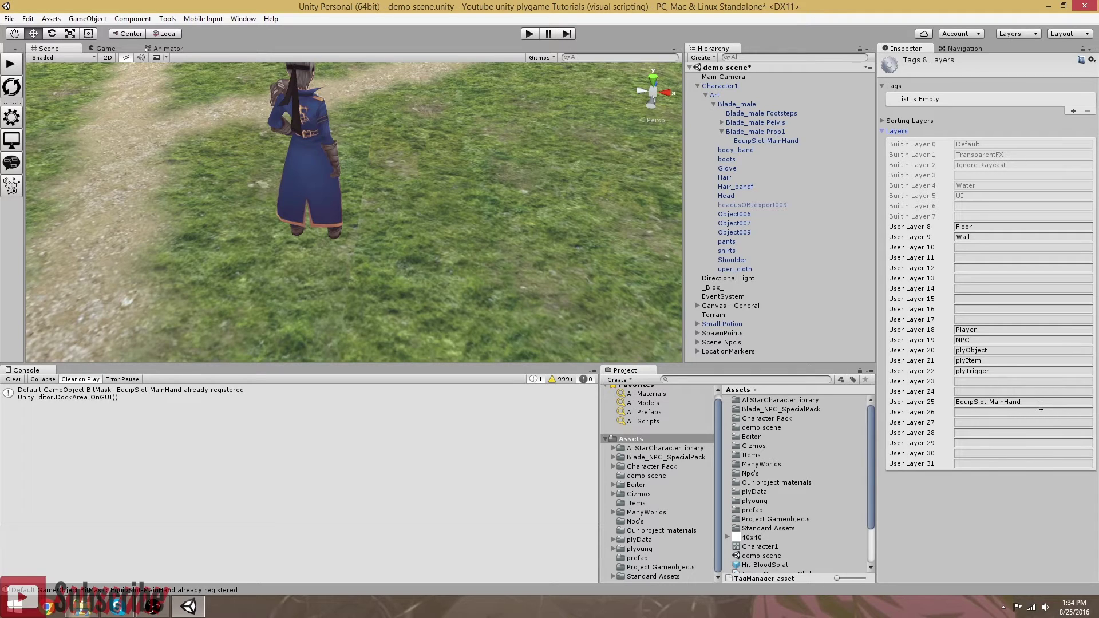
{"action": "left_click_drag", "start_coordinate": [1041, 405], "coordinate": [932, 401]}
{"action": "key", "text": "ctrl+c"}
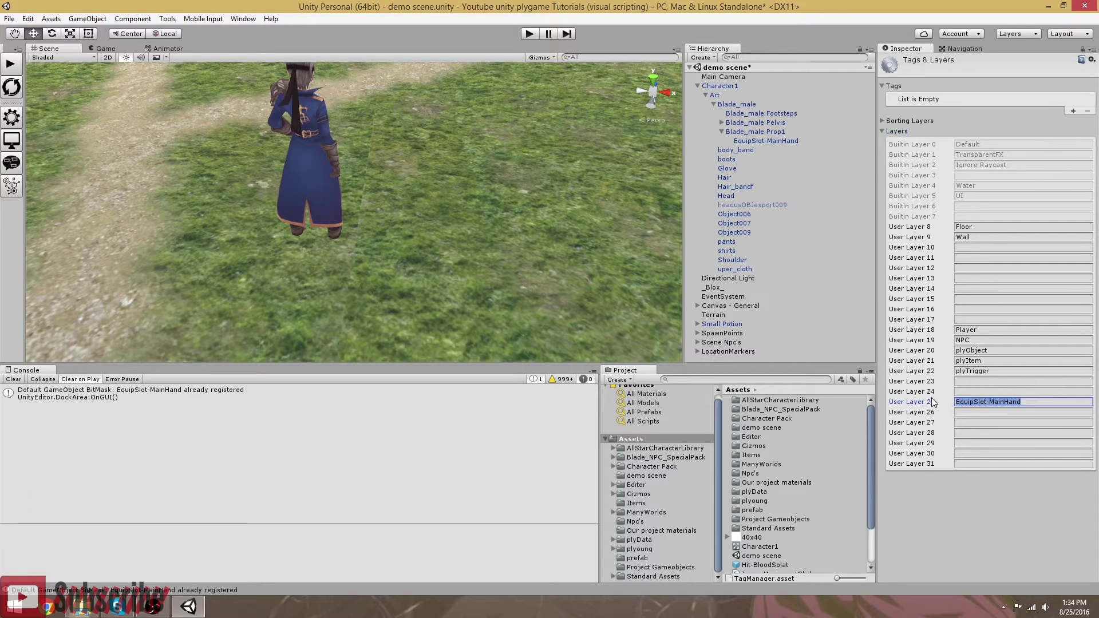
{"action": "key", "text": "BackSpace"}
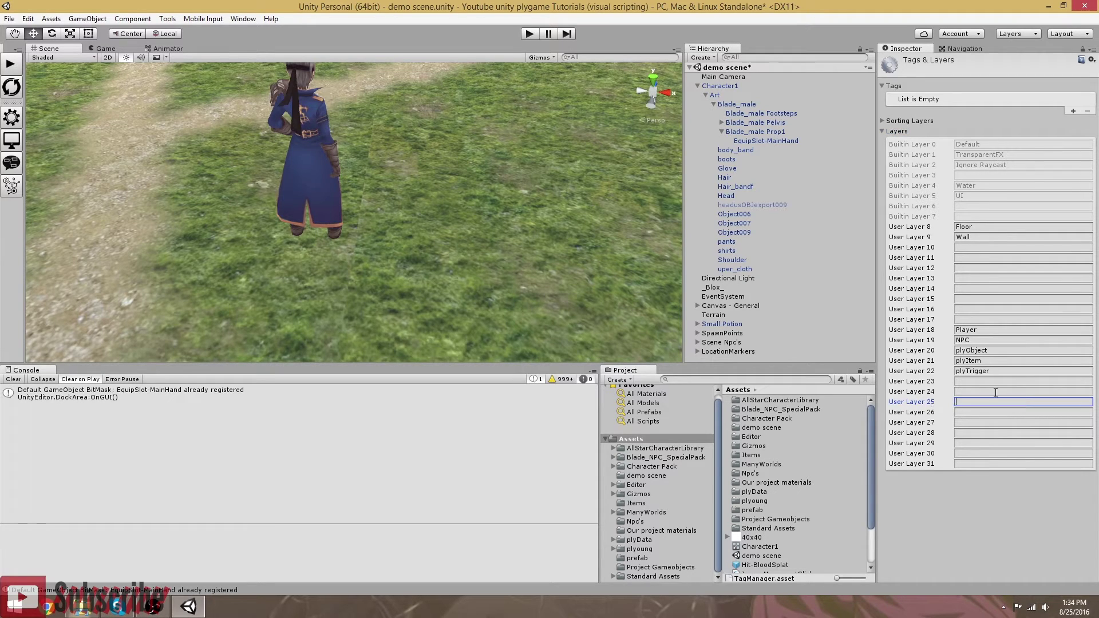
- Add a new tag and name it EquipSlot-MainHand using the copied text
{"action": "left_click", "coordinate": [1073, 110]}
{"action": "left_click", "coordinate": [995, 100]}
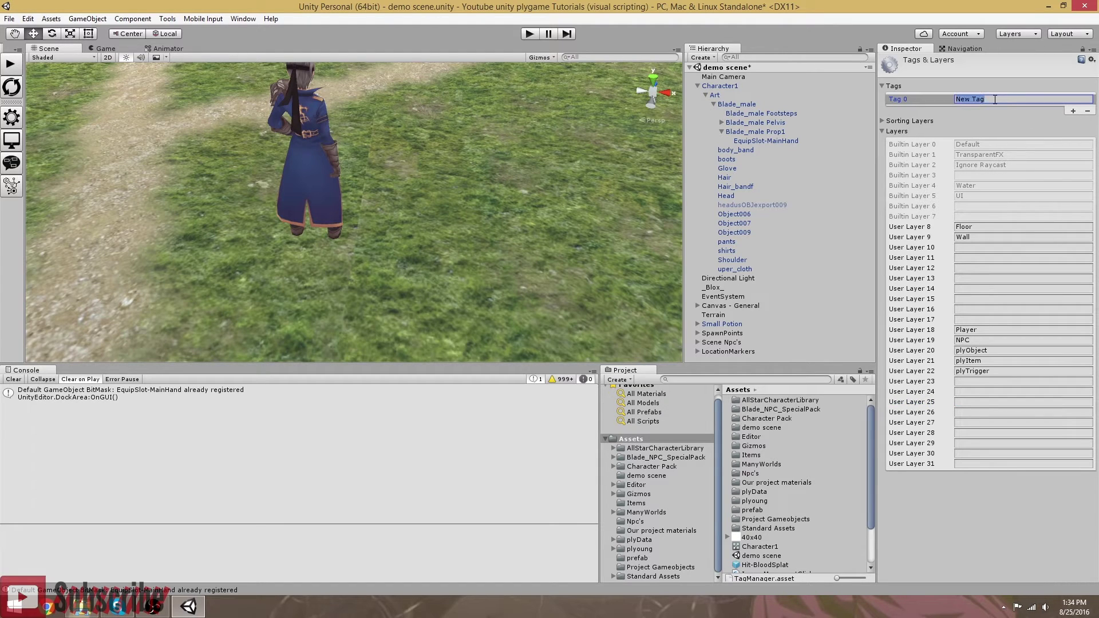
{"action": "key", "text": "ctrl+v"}
{"action": "key", "text": "ctrl+a"}
- Assign the EquipSlot-MainHand tag to the character's EquipSlot-MainHand object
{"action": "left_click", "coordinate": [752, 141]}
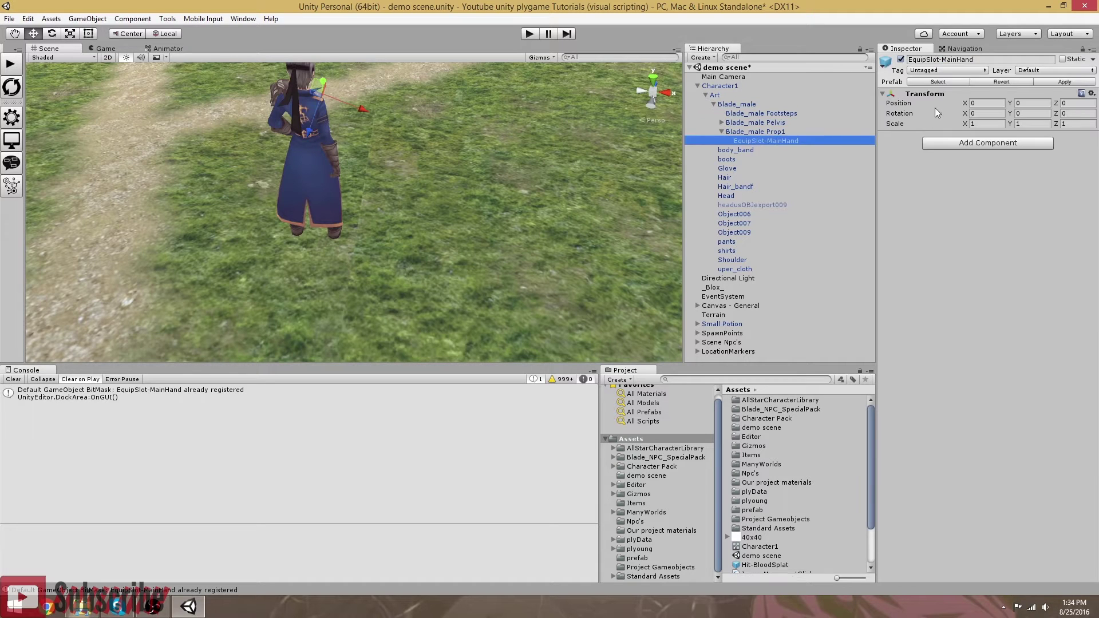
{"action": "left_click", "coordinate": [939, 70]}
{"action": "left_click", "coordinate": [940, 170]}
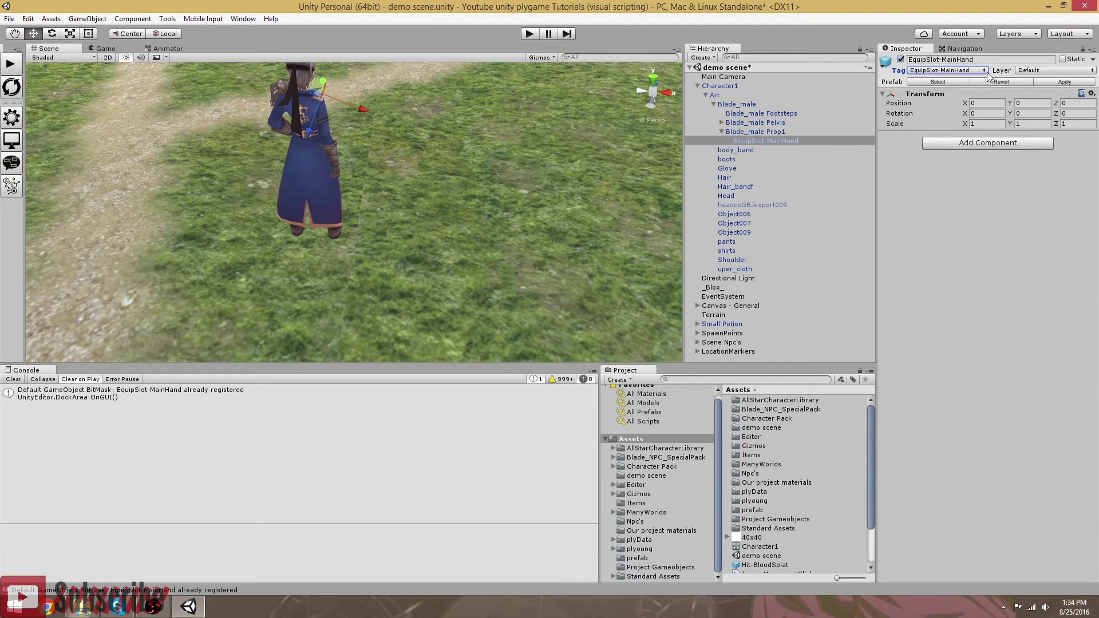
- Remove the tagged Character1 instance from the demo scene and save the scene
{"action": "left_click", "coordinate": [722, 132]}
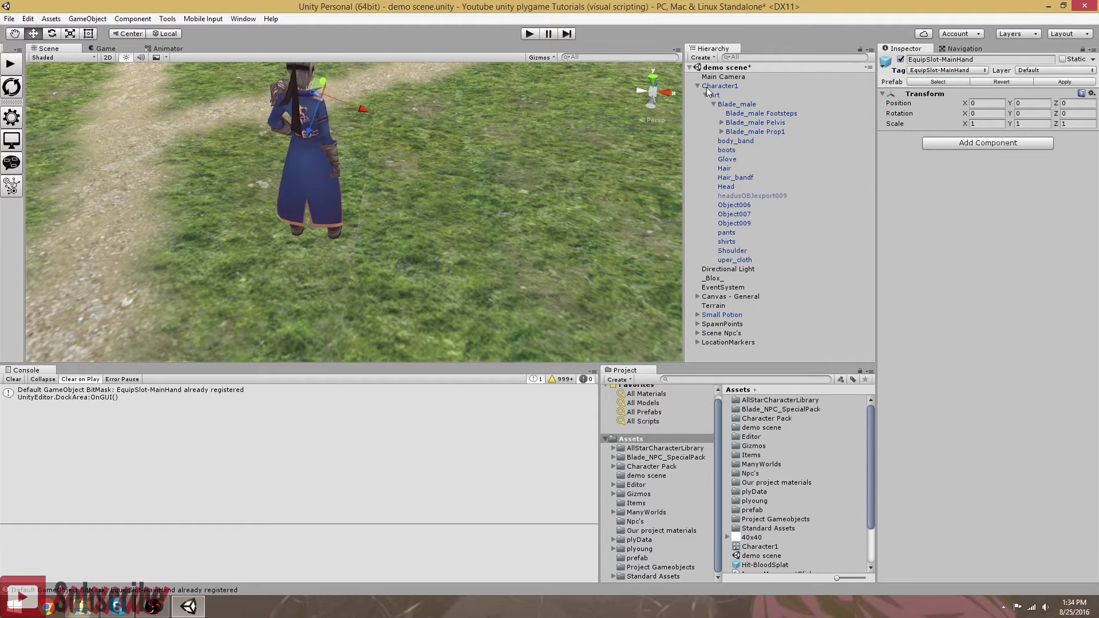
{"action": "left_click", "coordinate": [713, 86]}
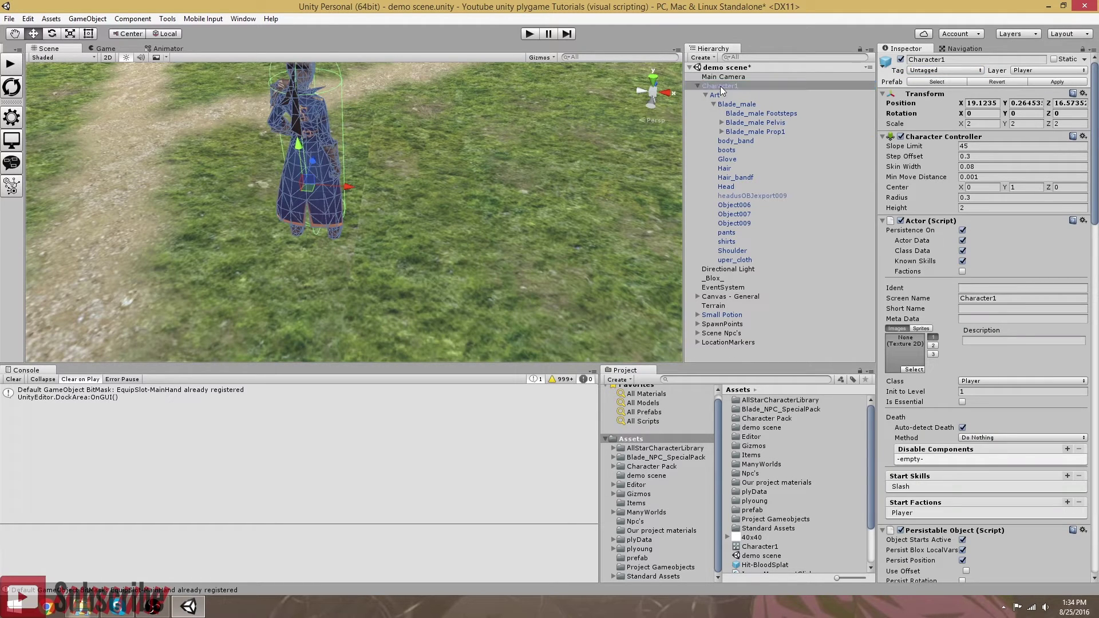
{"action": "key", "text": "Delete"}
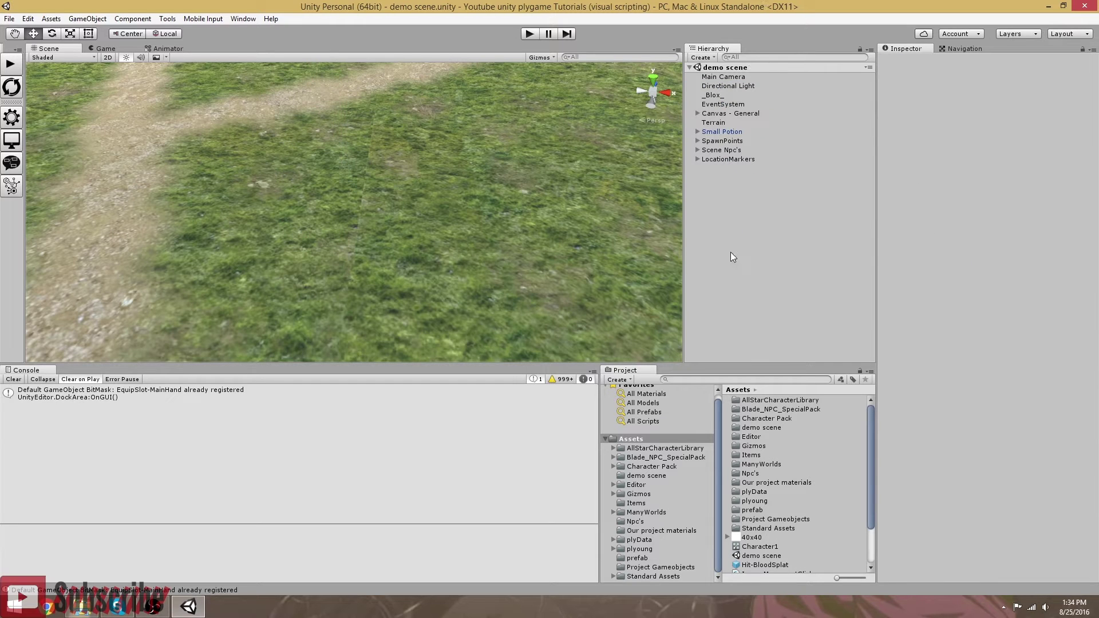
- Open the Weapons folder inside the Prefabs of Blade_NPC_SpecialPack
{"action": "mouse_move", "coordinate": [430, 218]}
{"action": "right_mouse_down"}
{"action": "mouse_move", "coordinate": [459, 220]}
{"action": "mouse_move", "coordinate": [440, 234]}
{"action": "right_mouse_up"}
{"action": "scroll", "coordinate": [458, 227], "scroll_direction": "down", "scroll_amount": 3}
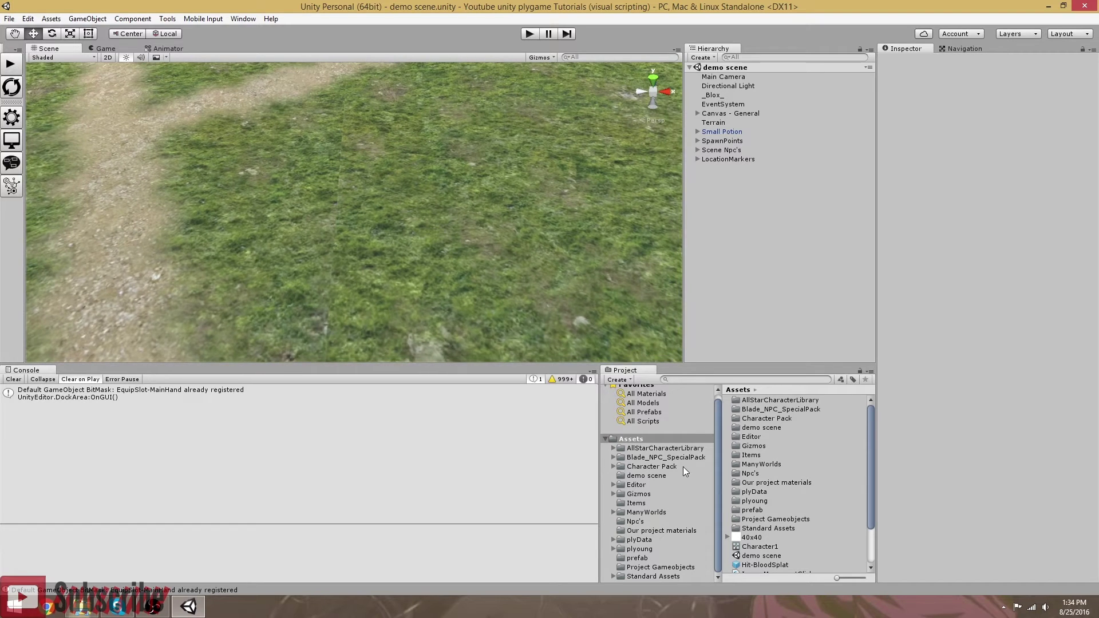
{"action": "left_click", "coordinate": [613, 457]}
{"action": "left_click", "coordinate": [640, 467]}
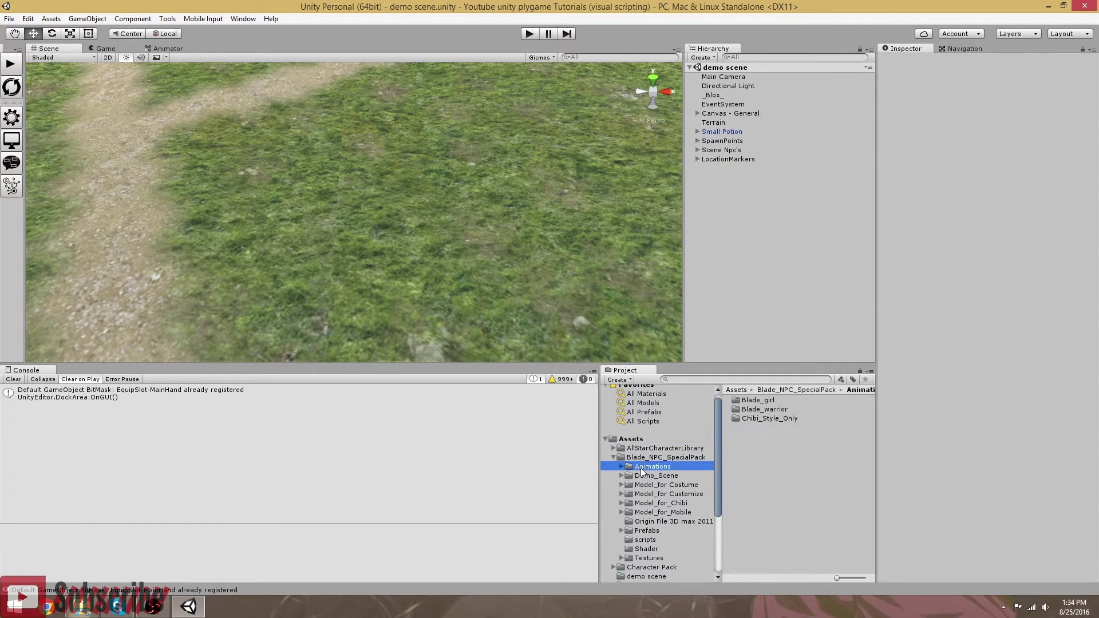
{"action": "left_click", "coordinate": [647, 531]}
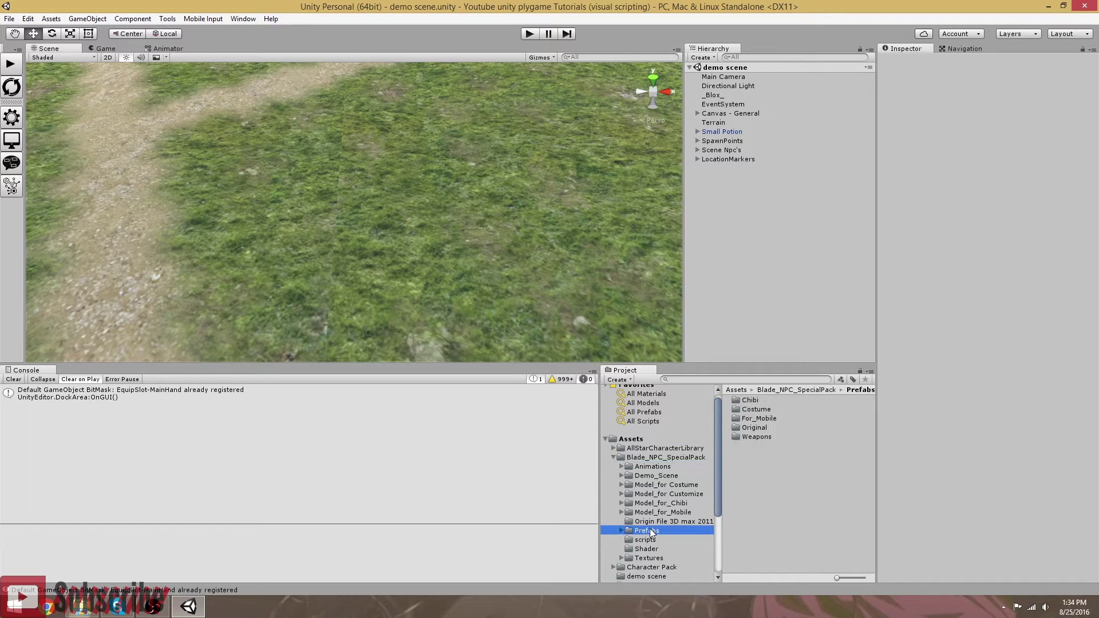
{"action": "double_click", "coordinate": [755, 438]}
- Preview the Weapon@Base, Weapon@T01 and Weapon@T06 prefabs to choose a sword model
{"action": "left_click", "coordinate": [757, 402]}
{"action": "left_click", "coordinate": [755, 411]}
{"action": "left_click_drag", "start_coordinate": [901, 476], "coordinate": [950, 483]}
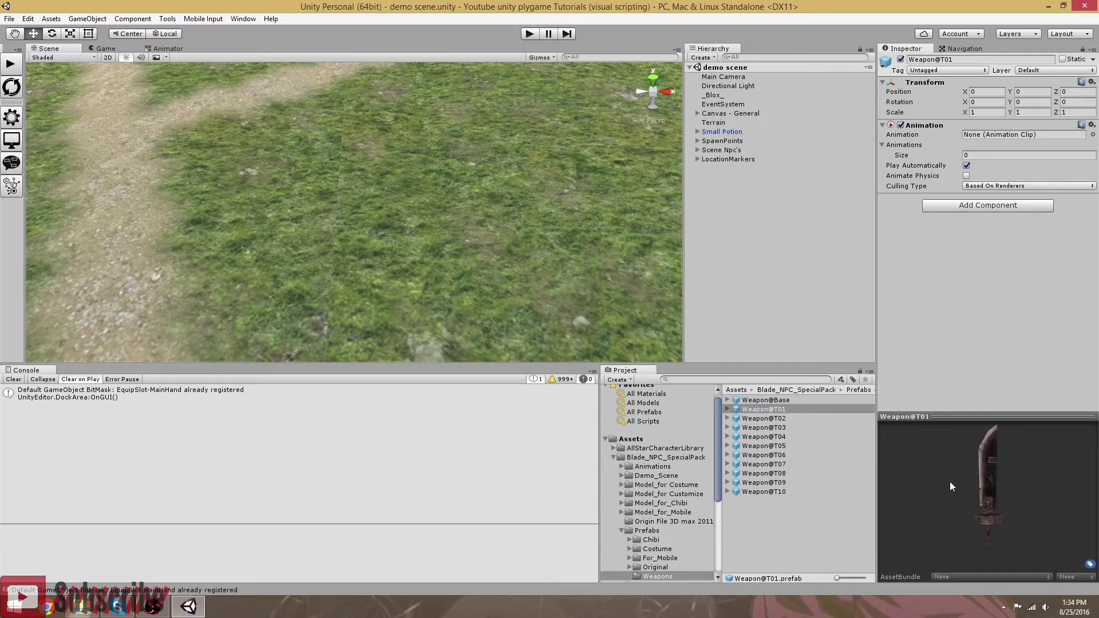
{"action": "left_click", "coordinate": [759, 456]}
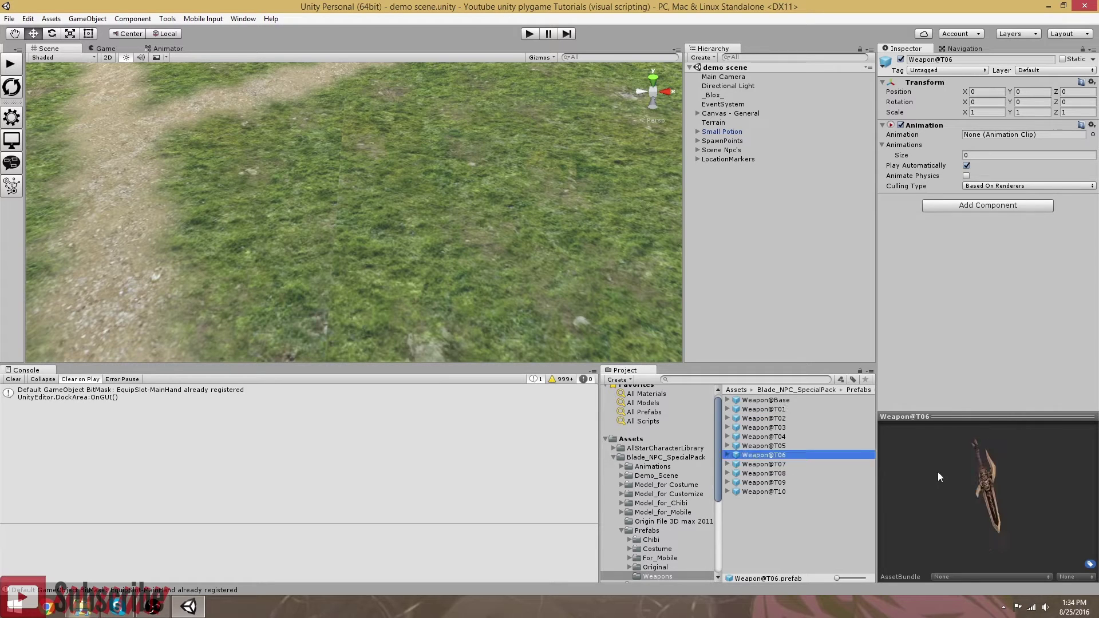
{"action": "left_click_drag", "start_coordinate": [939, 476], "coordinate": [932, 451]}
- Place the Weapon@T06 prefab in the demo scene at about X 21.6, Y 1.68, Z 15.56
{"action": "left_click_drag", "start_coordinate": [775, 455], "coordinate": [417, 154]}
{"action": "middle_click_drag", "start_coordinate": [396, 186], "coordinate": [374, 208]}
{"action": "scroll", "coordinate": [383, 235], "scroll_direction": "up", "scroll_amount": 5}
{"action": "right_click_drag", "start_coordinate": [383, 234], "coordinate": [377, 200]}
{"action": "scroll", "coordinate": [364, 201], "scroll_direction": "up", "scroll_amount": 5}
{"action": "scroll", "coordinate": [365, 201], "scroll_direction": "down", "scroll_amount": 6}
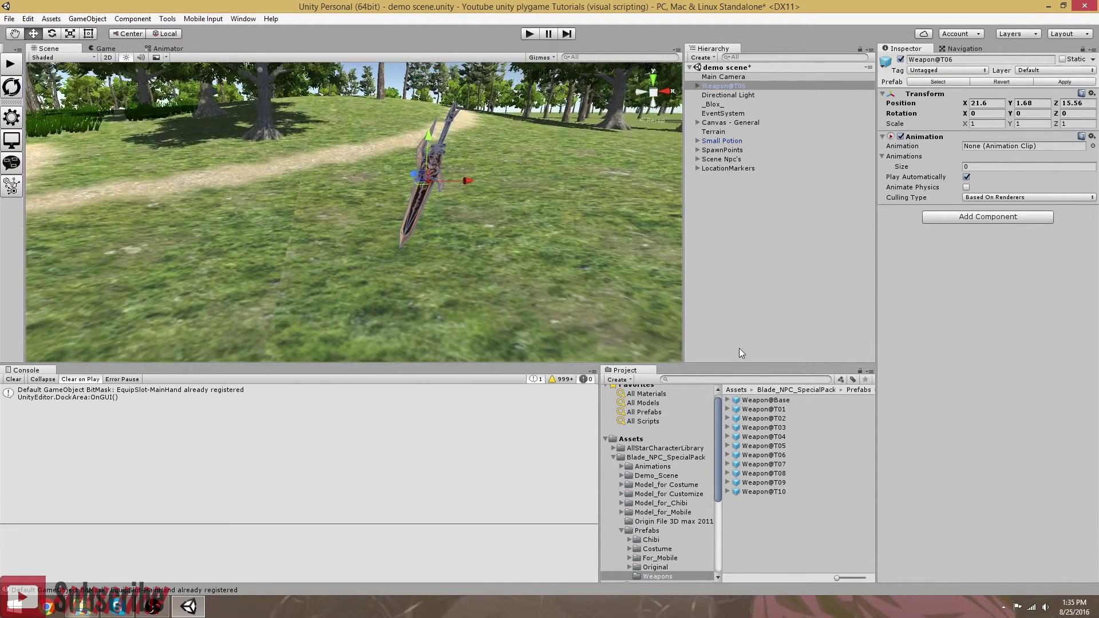
- Place Character1 from the Npc's folder beside the sword at about X 20.2, Y 0.24, Z 16.5 as a size reference
{"action": "left_click", "coordinate": [621, 530]}
{"action": "scroll", "coordinate": [647, 521], "scroll_direction": "down", "scroll_amount": 5}
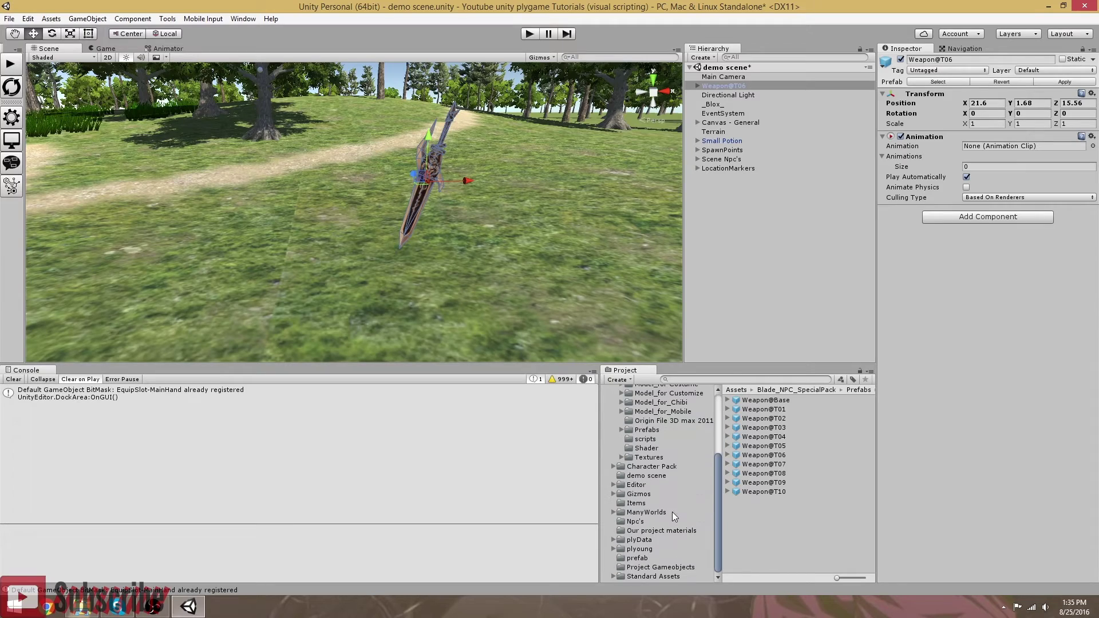
{"action": "left_click", "coordinate": [635, 521]}
{"action": "left_click_drag", "start_coordinate": [757, 402], "coordinate": [297, 288]}
{"action": "key", "text": "f"}
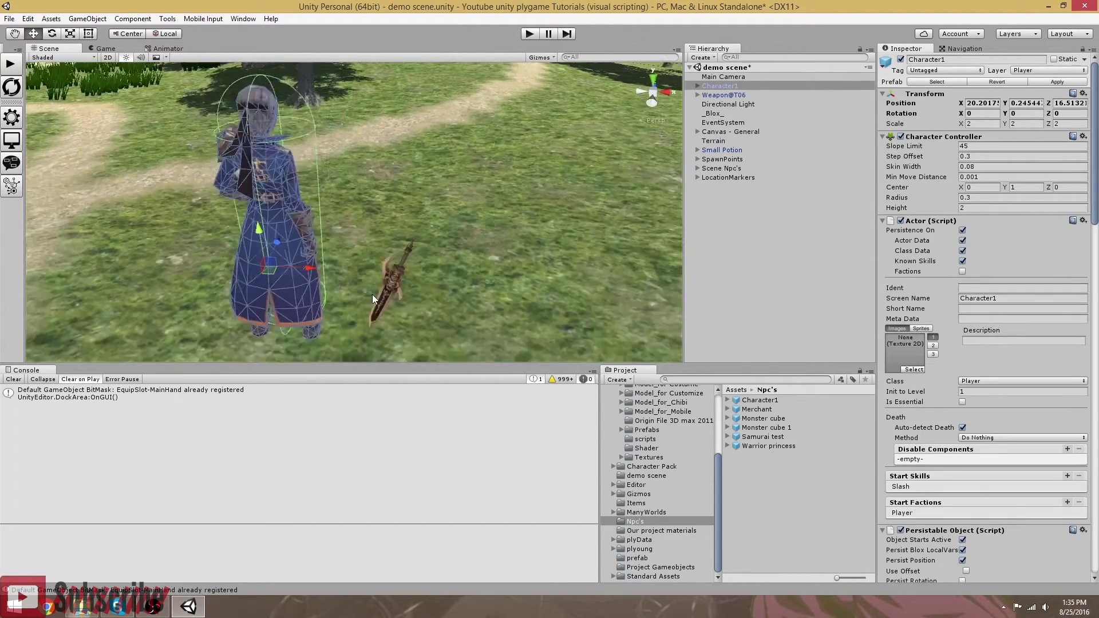
- Set the scale of Weapon@T06 to 1.7 on all three axes and compare its size with the character
{"action": "left_click", "coordinate": [356, 227]}
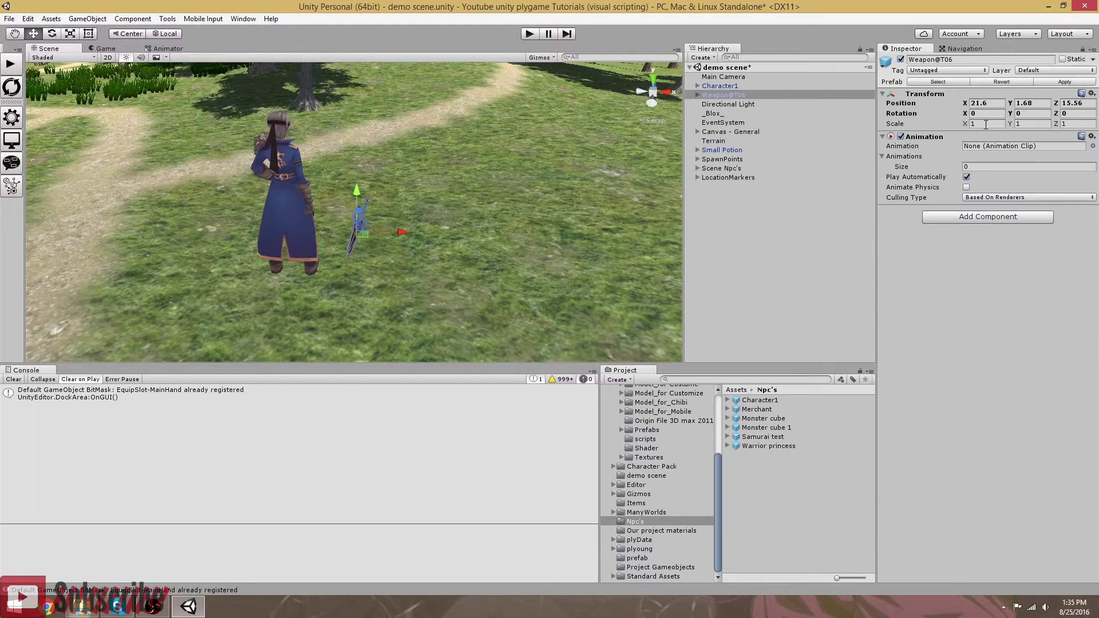
{"action": "type", "text": ".7"}
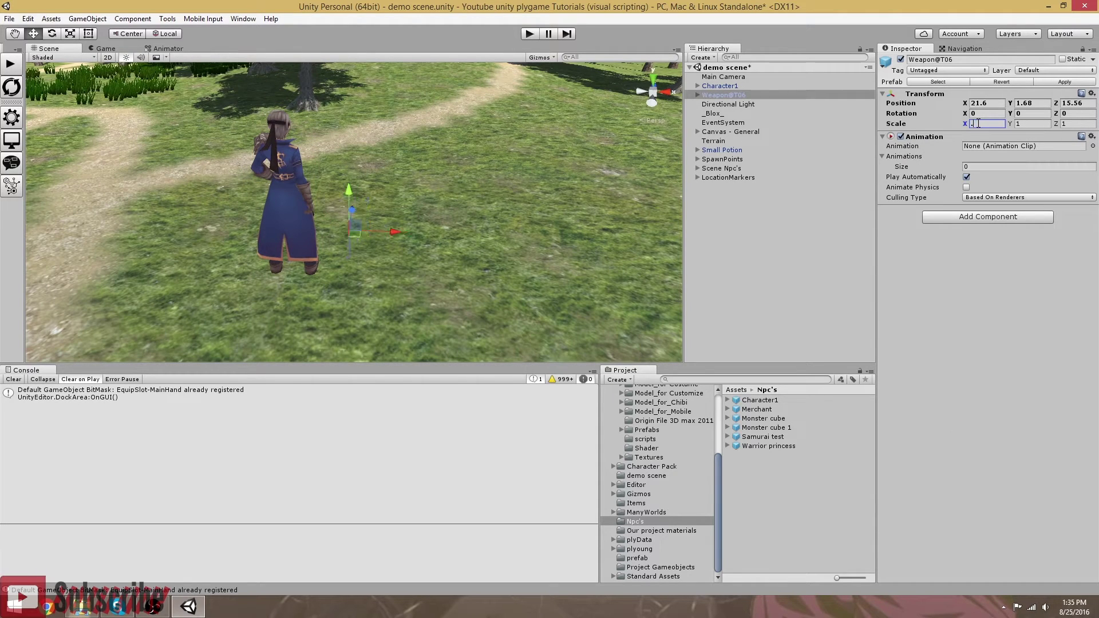
{"action": "left_click_drag", "start_coordinate": [979, 123], "coordinate": [966, 124]}
{"action": "type", "text": "1.7"}
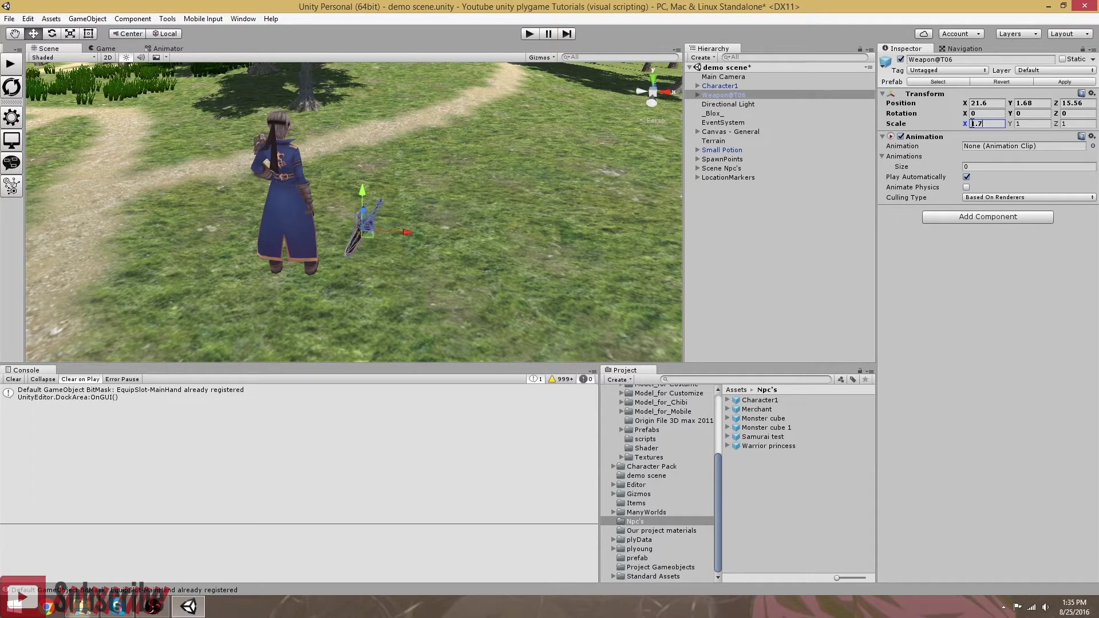
{"action": "key", "text": "Tab"}
{"action": "type", "text": "1.7"}
{"action": "key", "text": "Tab"}
{"action": "type", "text": "1.7"}
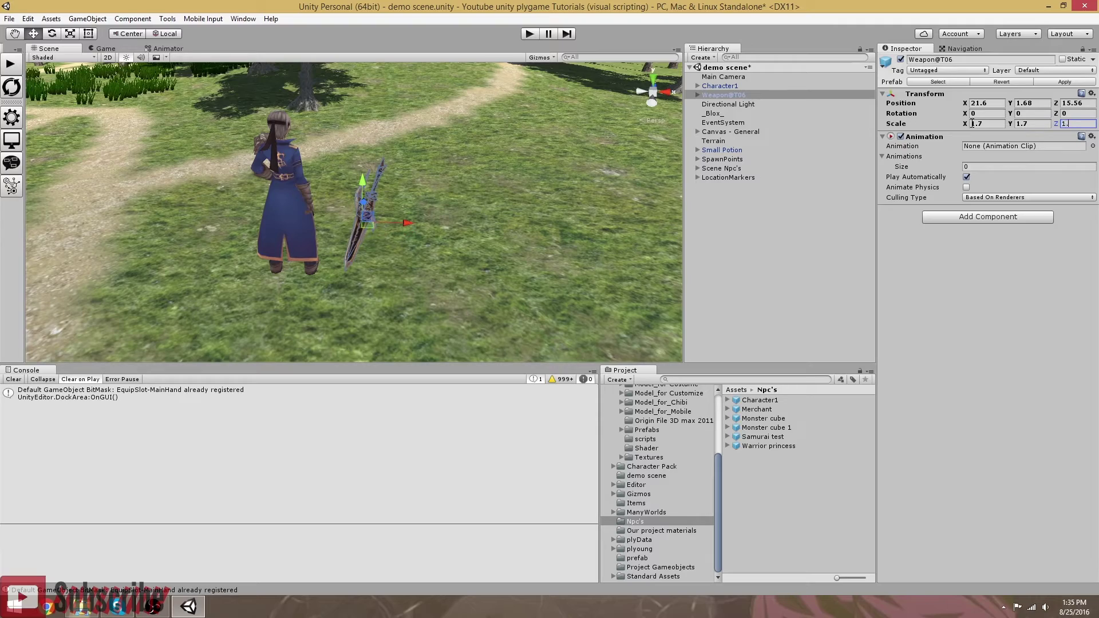
{"action": "left_click_drag", "start_coordinate": [503, 240], "coordinate": [500, 176], "text": "alt"}
{"action": "scroll", "coordinate": [500, 193], "scroll_direction": "up", "scroll_amount": 6}
{"action": "scroll", "coordinate": [501, 177], "scroll_direction": "down", "scroll_amount": 5}
{"action": "scroll", "coordinate": [501, 177], "scroll_direction": "down", "scroll_amount": 4}
{"action": "scroll", "coordinate": [501, 177], "scroll_direction": "up", "scroll_amount": 5}
{"action": "middle_click_drag", "start_coordinate": [500, 176], "coordinate": [499, 201]}
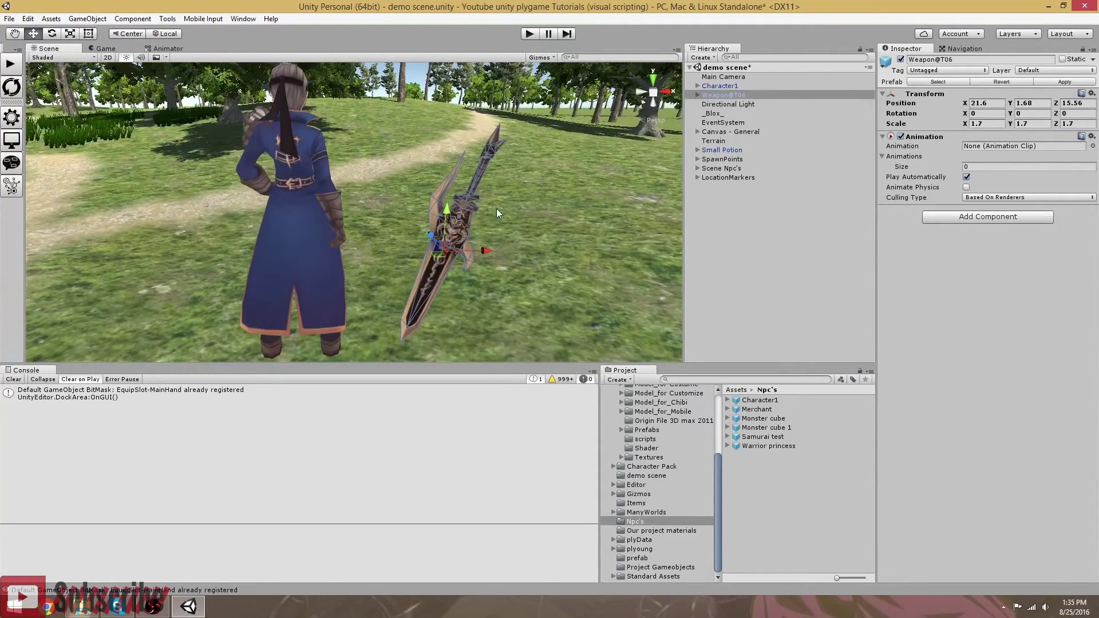
{"action": "left_click", "coordinate": [721, 86]}
{"action": "left_click", "coordinate": [721, 95]}
{"action": "right_click", "coordinate": [700, 232]}
{"action": "left_click", "coordinate": [742, 220]}
{"action": "right_click", "coordinate": [742, 223]}
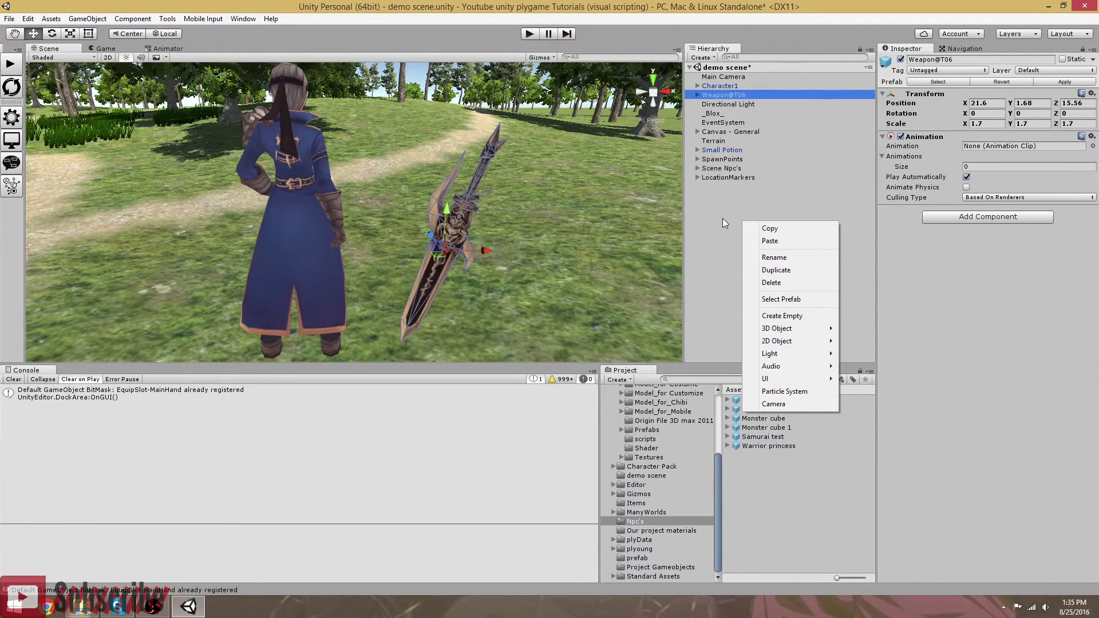
{"action": "right_click", "coordinate": [722, 218]}
{"action": "left_click", "coordinate": [714, 221]}
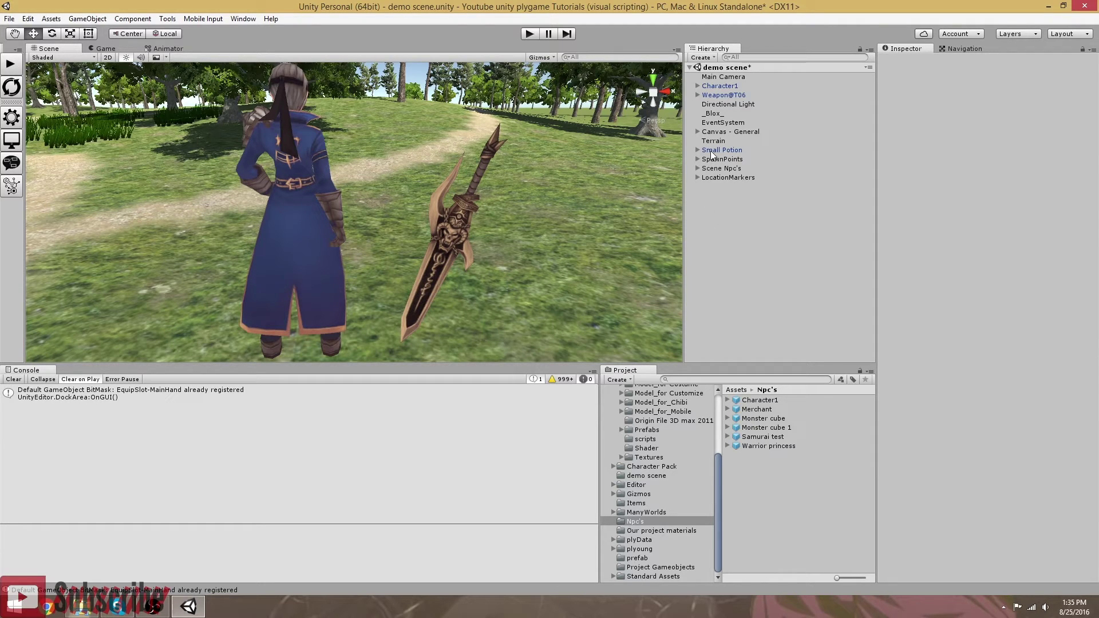
{"action": "scroll", "coordinate": [658, 475], "scroll_direction": "up", "scroll_amount": 4}
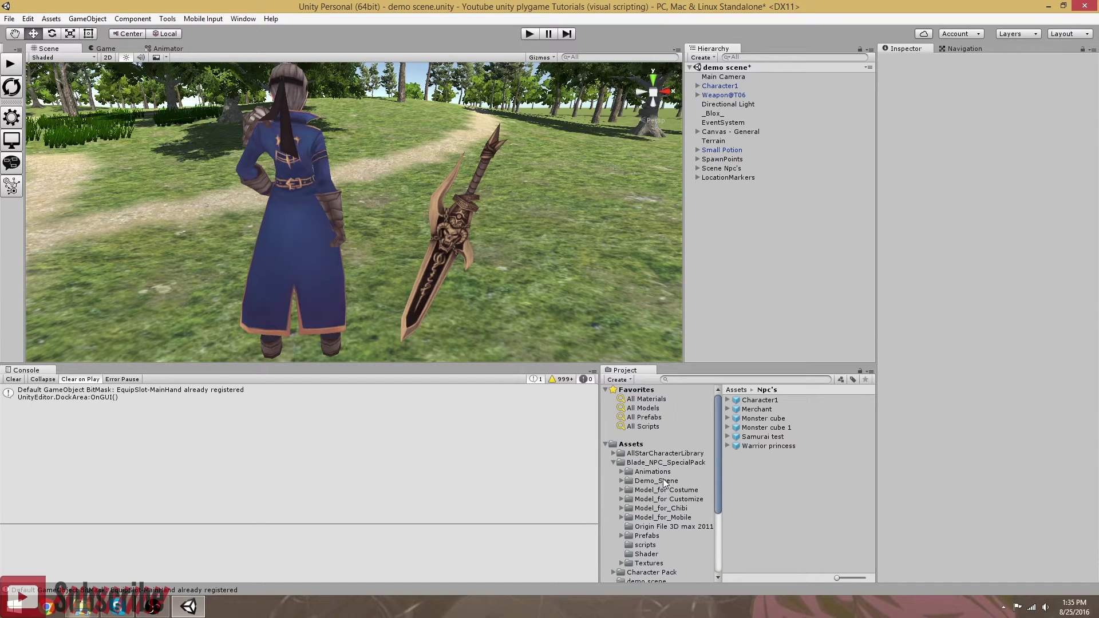
- Rename the scene's Small Potion object to Sword and save it as a new prefab in the Items folder
{"action": "left_click", "coordinate": [632, 445]}
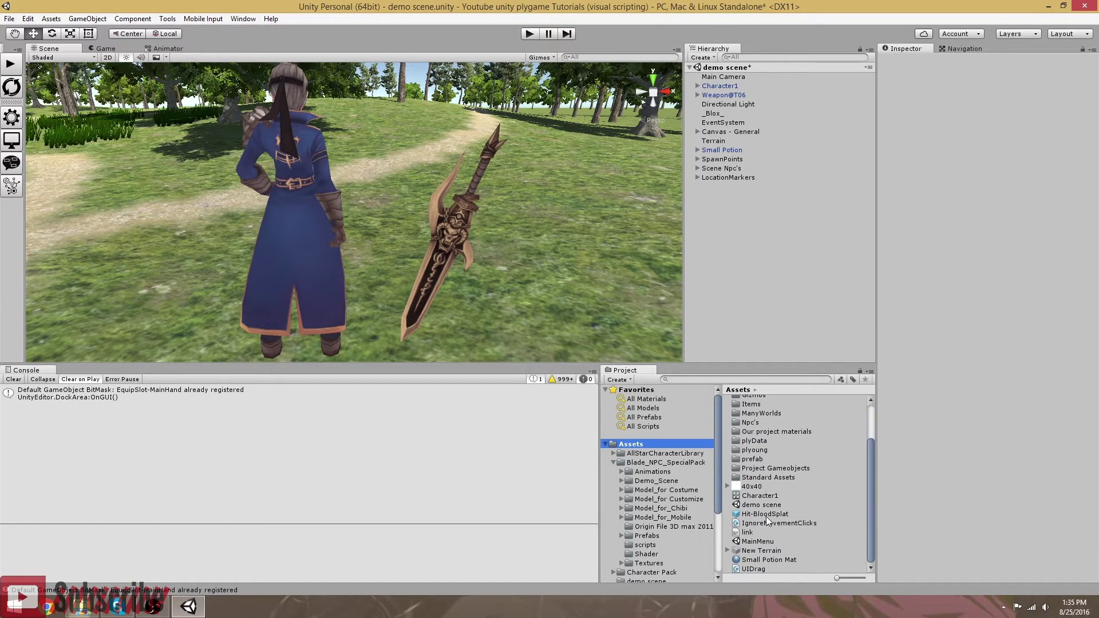
{"action": "left_click", "coordinate": [722, 150]}
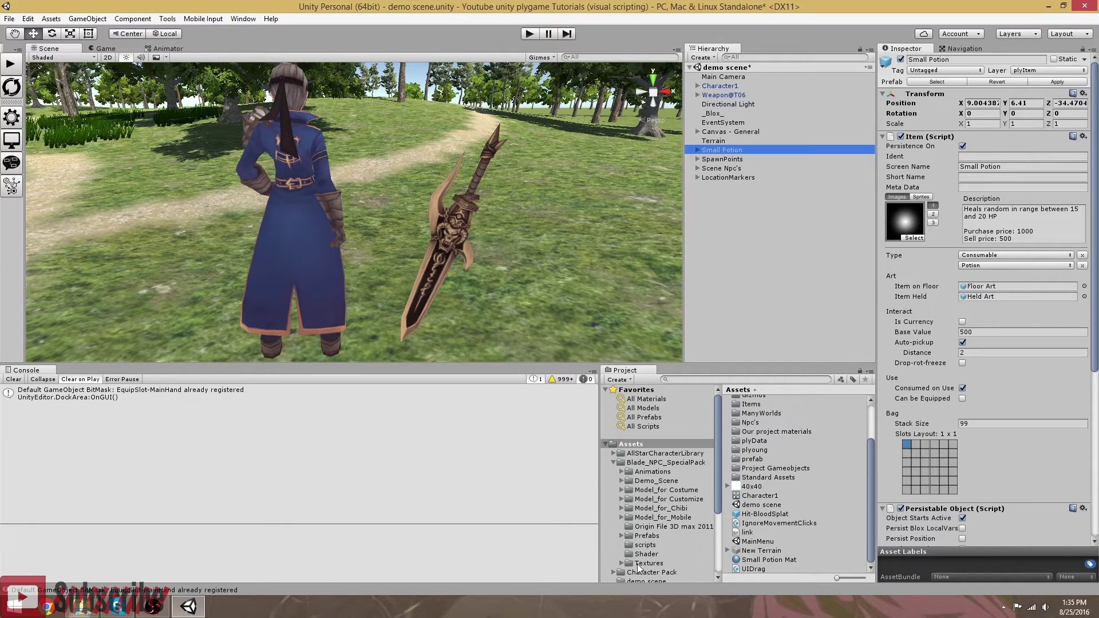
{"action": "scroll", "coordinate": [651, 545], "scroll_direction": "down", "scroll_amount": 5}
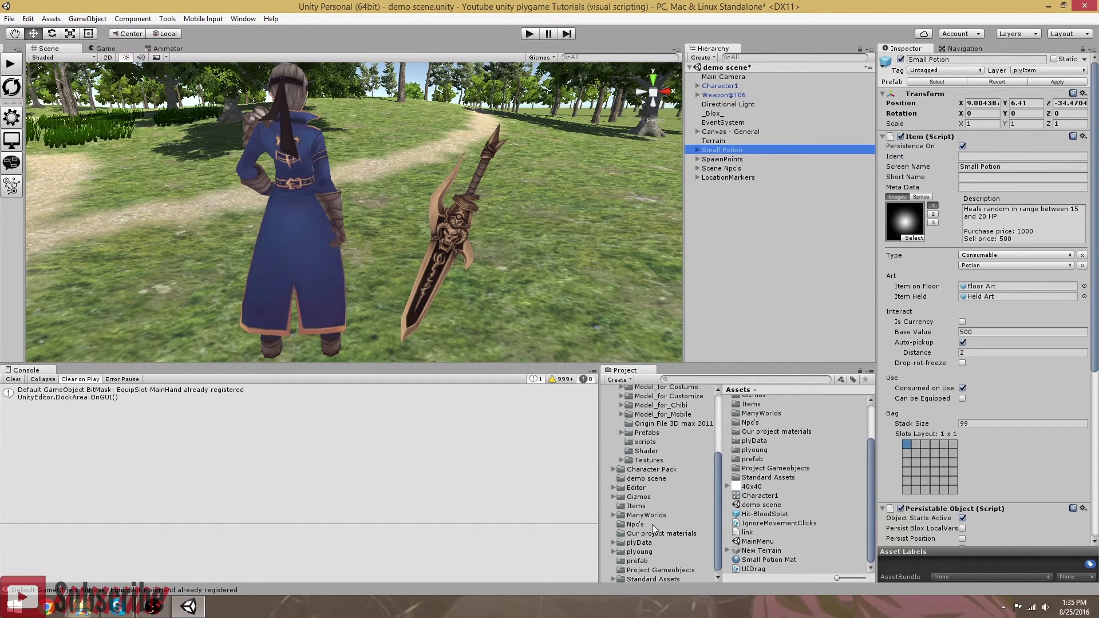
{"action": "left_click", "coordinate": [636, 506]}
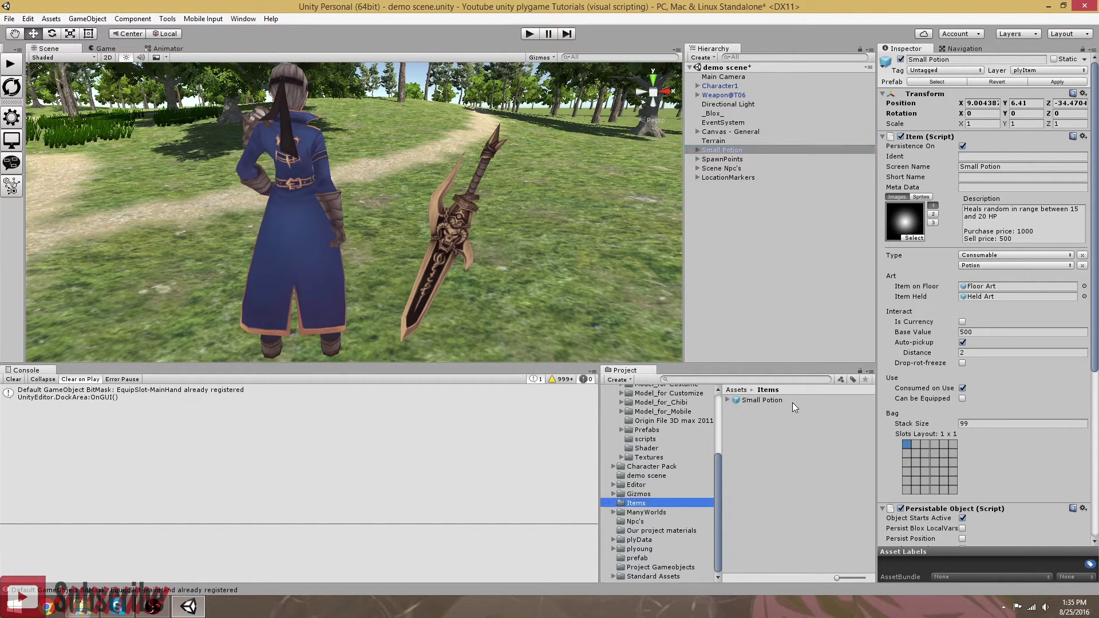
{"action": "left_click", "coordinate": [759, 400]}
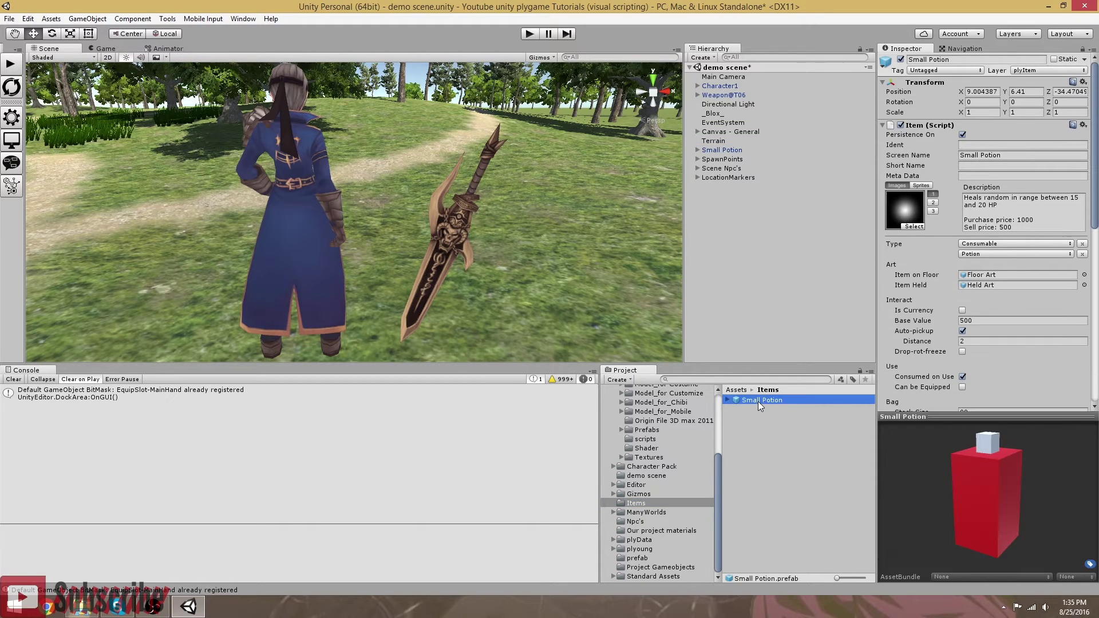
{"action": "left_click", "coordinate": [716, 150]}
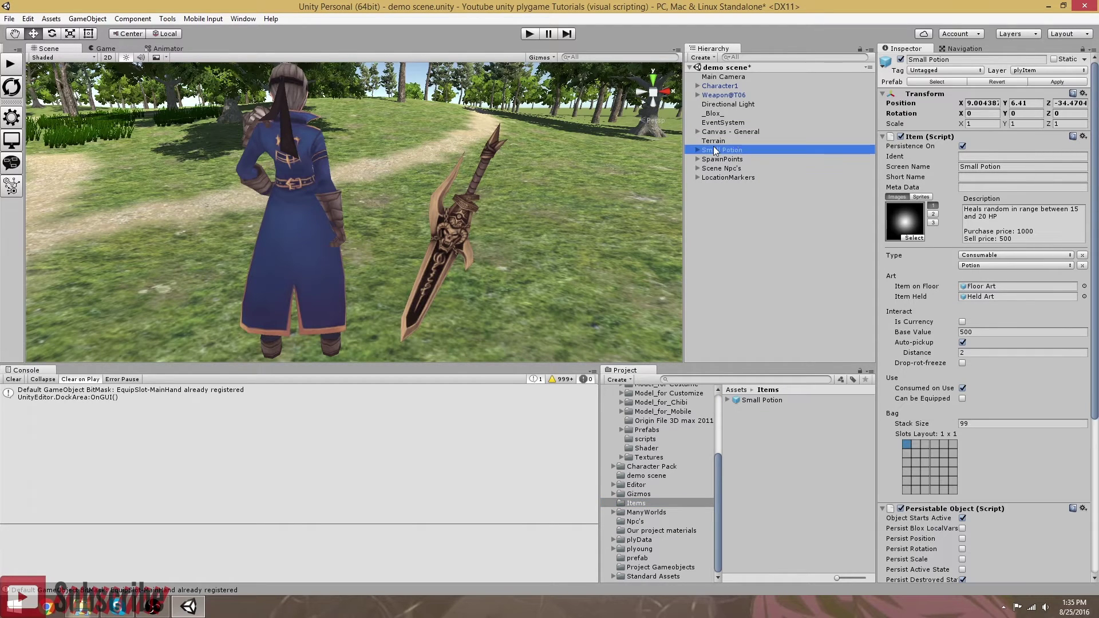
{"action": "left_click", "coordinate": [956, 61]}
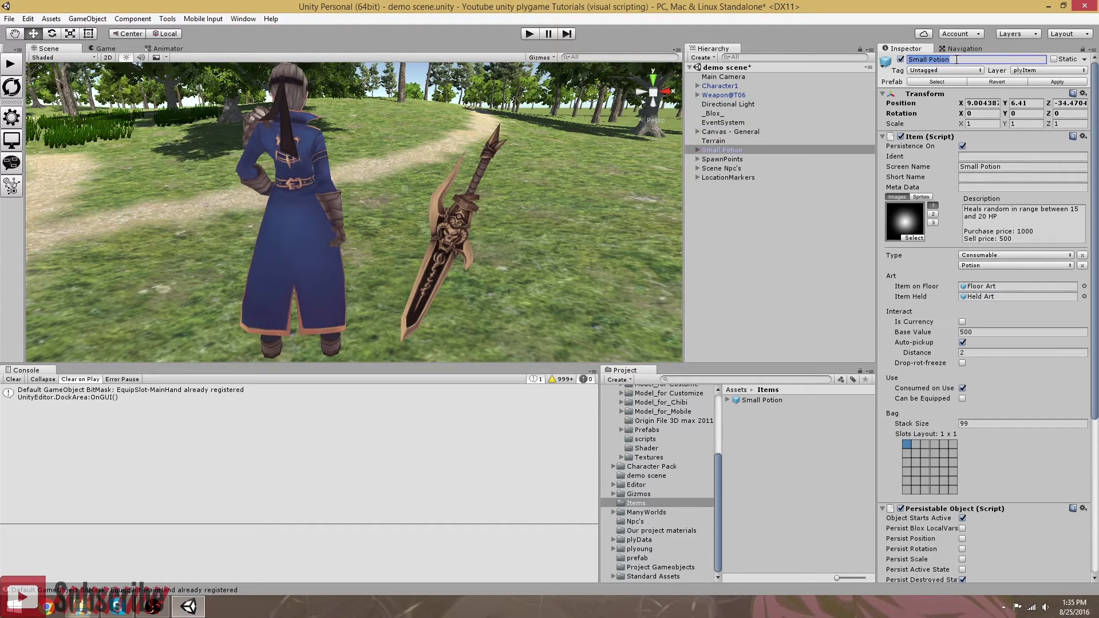
{"action": "type", "text": "Sword"}
{"action": "key", "text": "Return"}
{"action": "left_click_drag", "start_coordinate": [702, 149], "coordinate": [761, 430]}
- Delete the existing Sword object from the scene and place the Sword prefab near the character at about X 24, Y 0.59, Z 17
{"action": "left_click", "coordinate": [720, 252]}
{"action": "left_click", "coordinate": [714, 150]}
{"action": "key", "text": "Delete"}
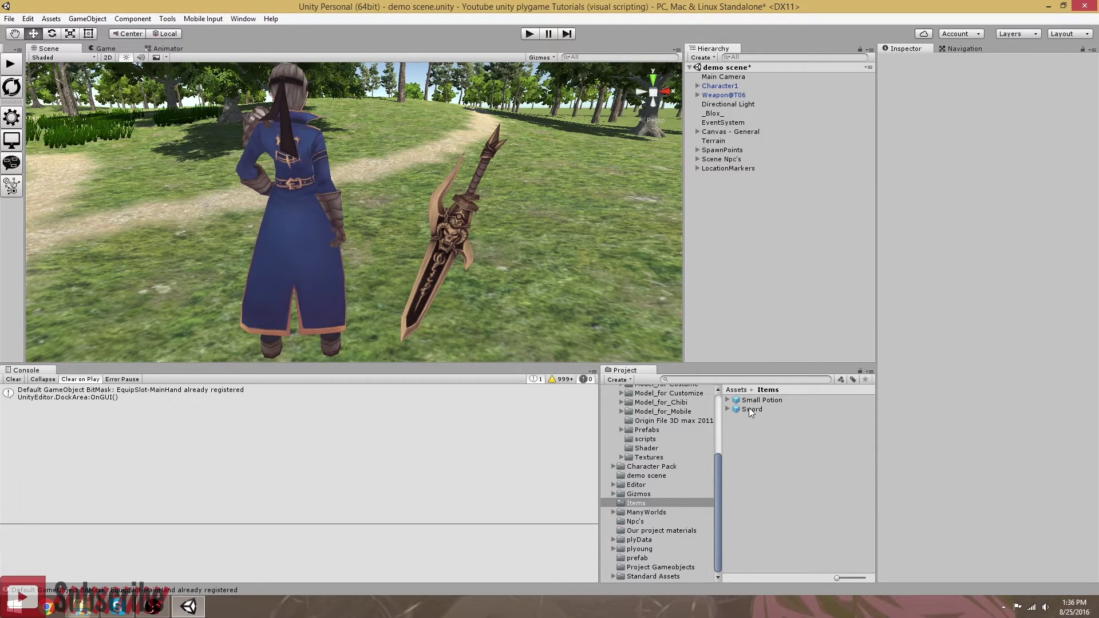
{"action": "left_click_drag", "start_coordinate": [750, 408], "coordinate": [524, 314]}
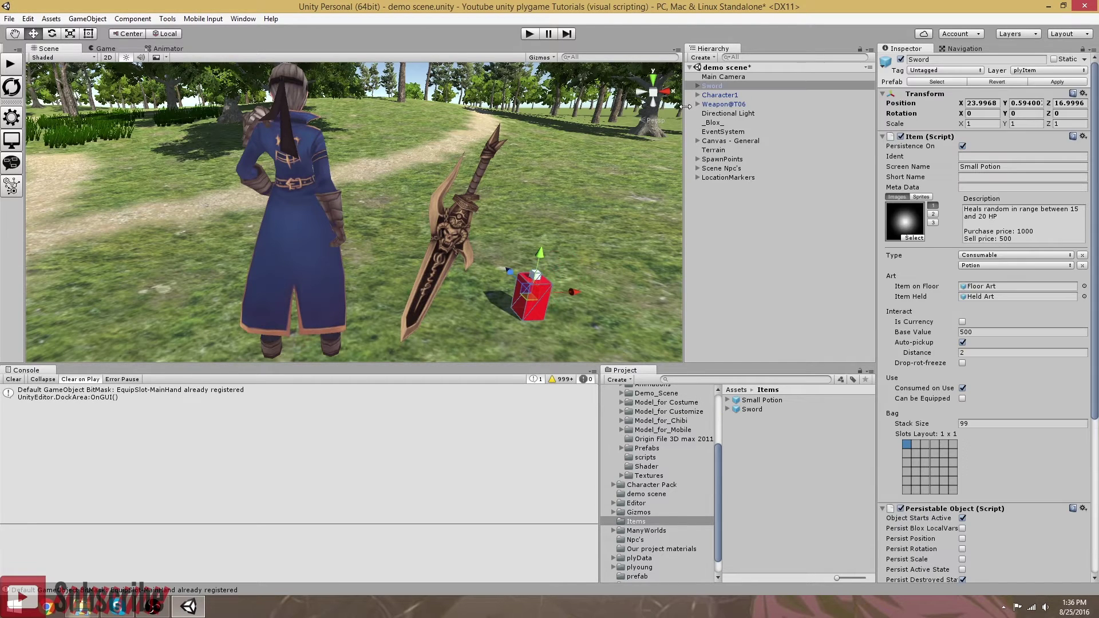
- Delete the Sword's Held Art and Floor Art children, breaking the prefab instance, and make Weapon@T06 a child of Sword
{"action": "left_click", "coordinate": [697, 86]}
{"action": "left_click_drag", "start_coordinate": [722, 95], "coordinate": [723, 108]}
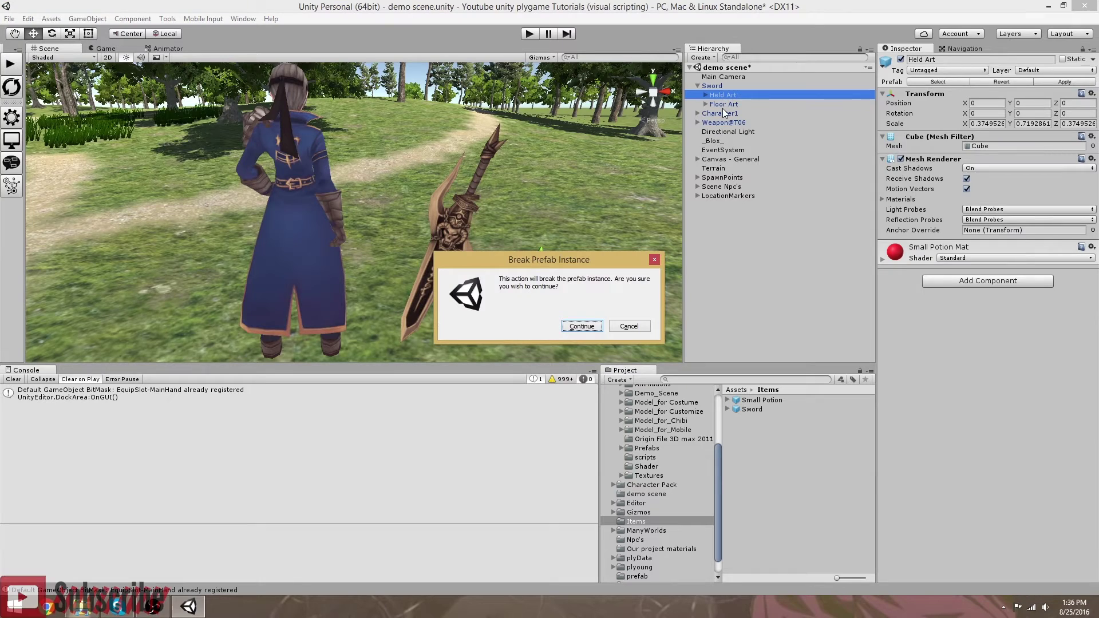
{"action": "key", "text": "Return"}
{"action": "key", "text": "Delete"}
{"action": "mouse_move", "coordinate": [723, 105]}
{"action": "left_mouse_down"}
{"action": "mouse_move", "coordinate": [716, 89]}
{"action": "mouse_move", "coordinate": [721, 103]}
{"action": "left_mouse_up"}
{"action": "double_click", "coordinate": [716, 88]}
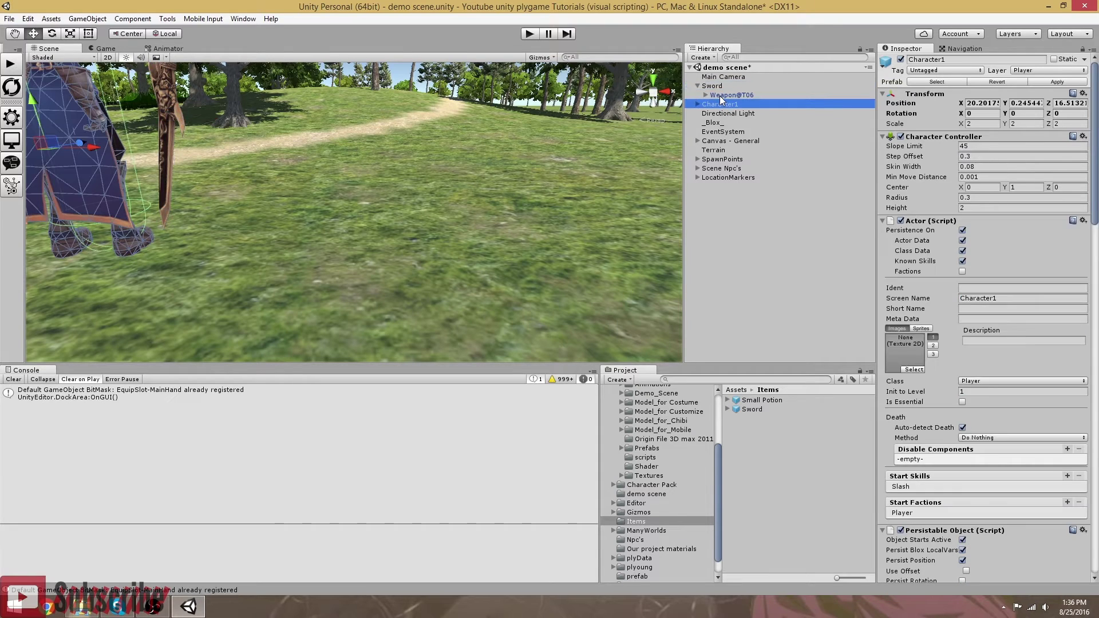
{"action": "left_click", "coordinate": [721, 97]}
{"action": "left_click", "coordinate": [697, 86]}
{"action": "left_click", "coordinate": [701, 86]}
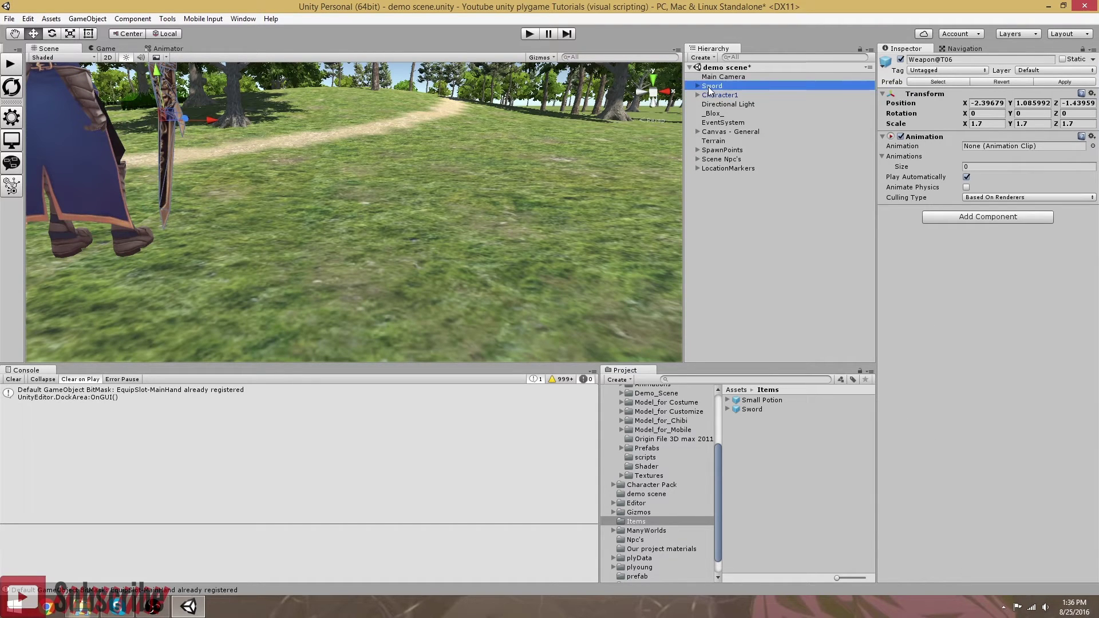
- Set the local position of Weapon@T06 under Sword to 0, 0, 0
{"action": "left_click", "coordinate": [697, 86]}
{"action": "left_click", "coordinate": [732, 95]}
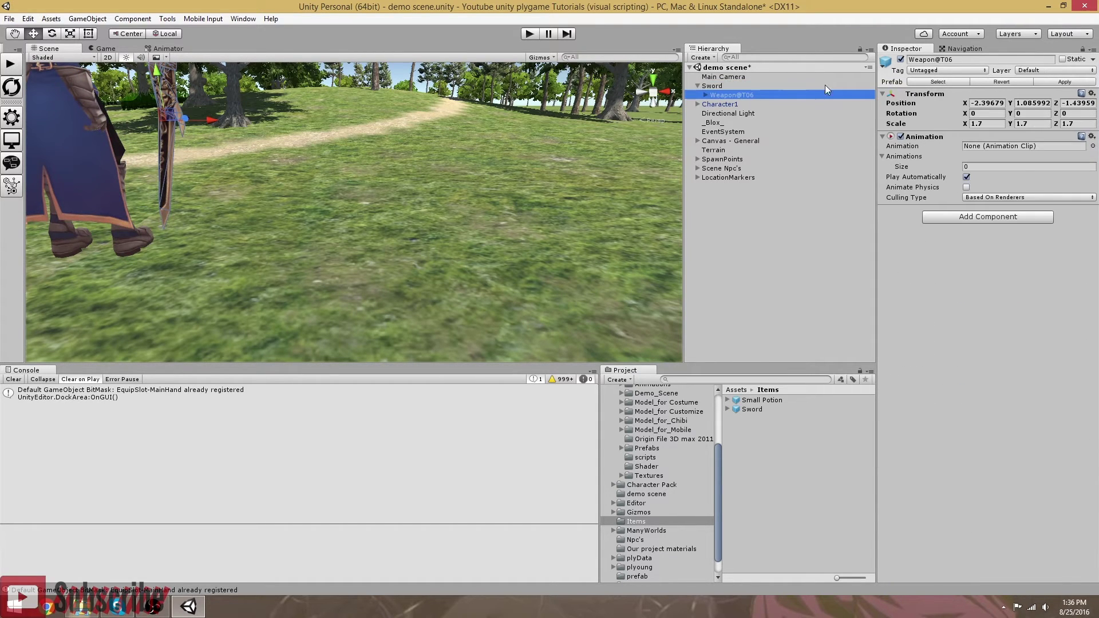
{"action": "left_click", "coordinate": [998, 103]}
{"action": "type", "text": "0"}
{"action": "left_click", "coordinate": [1030, 103]}
{"action": "type", "text": "0"}
{"action": "left_click", "coordinate": [1066, 103]}
{"action": "type", "text": "0"}
{"action": "left_click_drag", "start_coordinate": [550, 229], "coordinate": [330, 306], "text": "alt"}
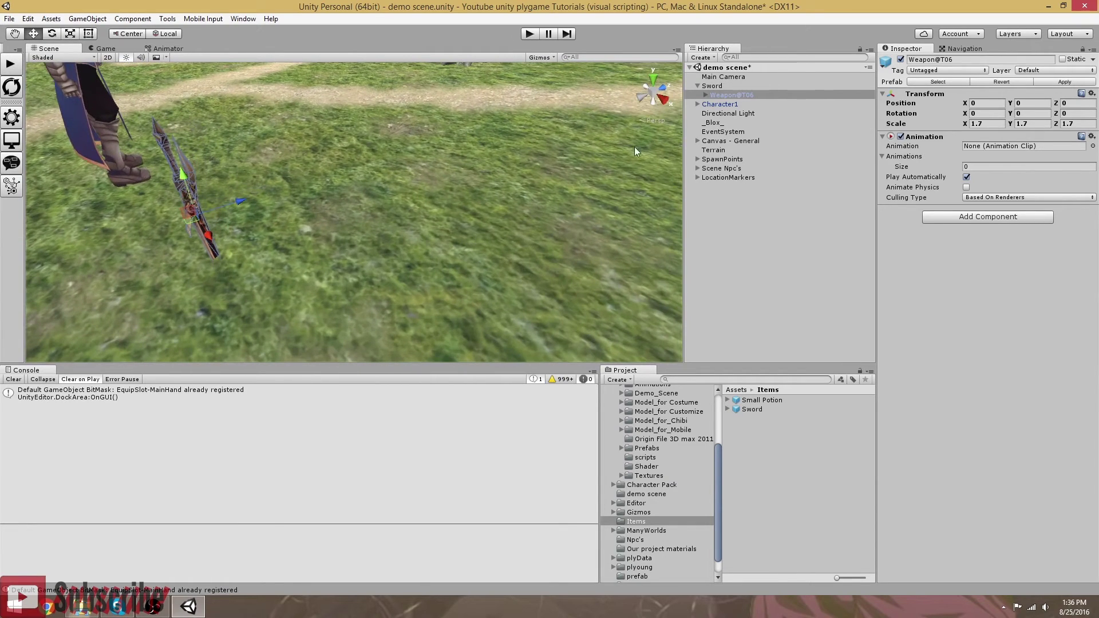
- Examine the children of Weapon@T06 and toggle the wepon object off and on to check whether it holds the sword mesh
{"action": "left_click", "coordinate": [706, 95]}
{"action": "left_click", "coordinate": [714, 104]}
{"action": "left_click", "coordinate": [714, 104]}
{"action": "left_click", "coordinate": [730, 186]}
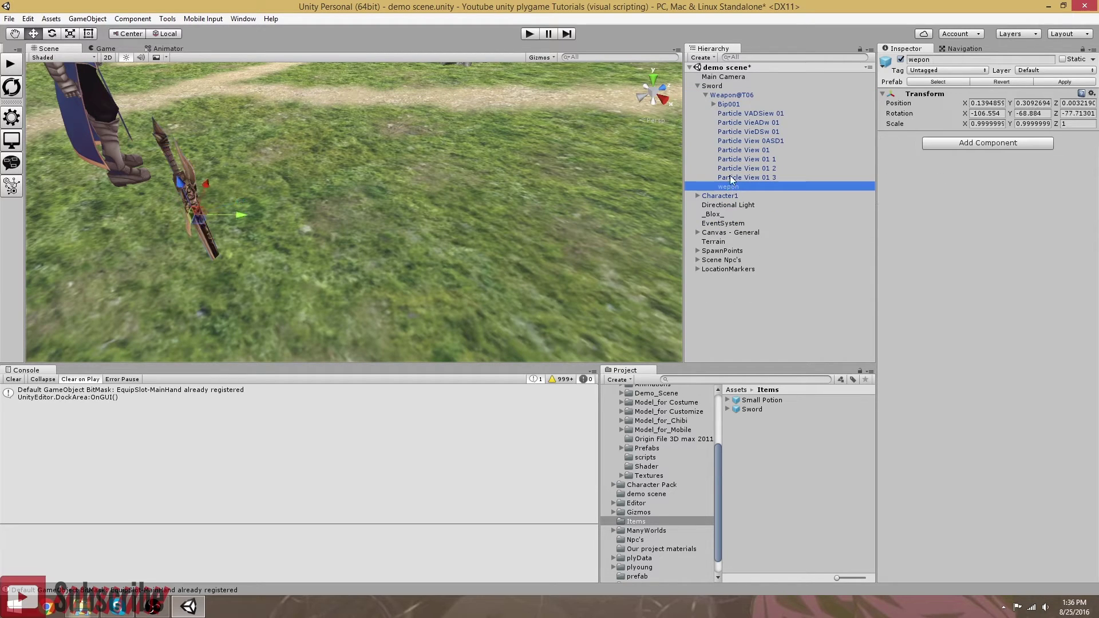
{"action": "left_click", "coordinate": [901, 59]}
{"action": "left_click", "coordinate": [901, 60]}
{"action": "left_click", "coordinate": [901, 59]}
{"action": "left_click", "coordinate": [900, 60]}
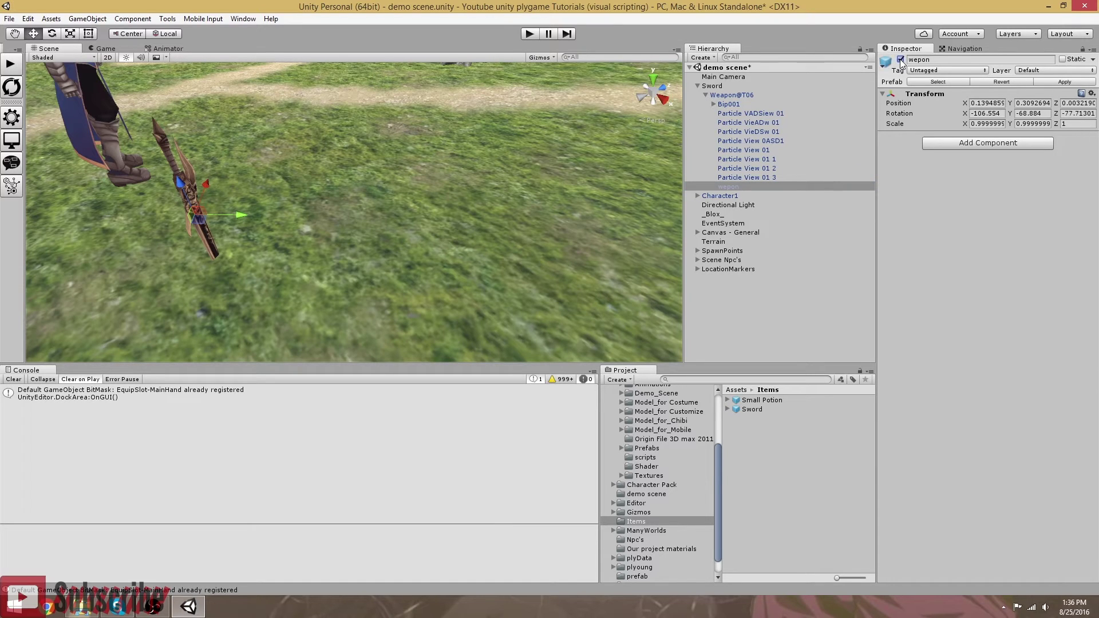
- Find Bip001 Prop1 inside the Bip001 hierarchy and move it directly under Sword, accepting the broken prefab instance
{"action": "left_click", "coordinate": [173, 163]}
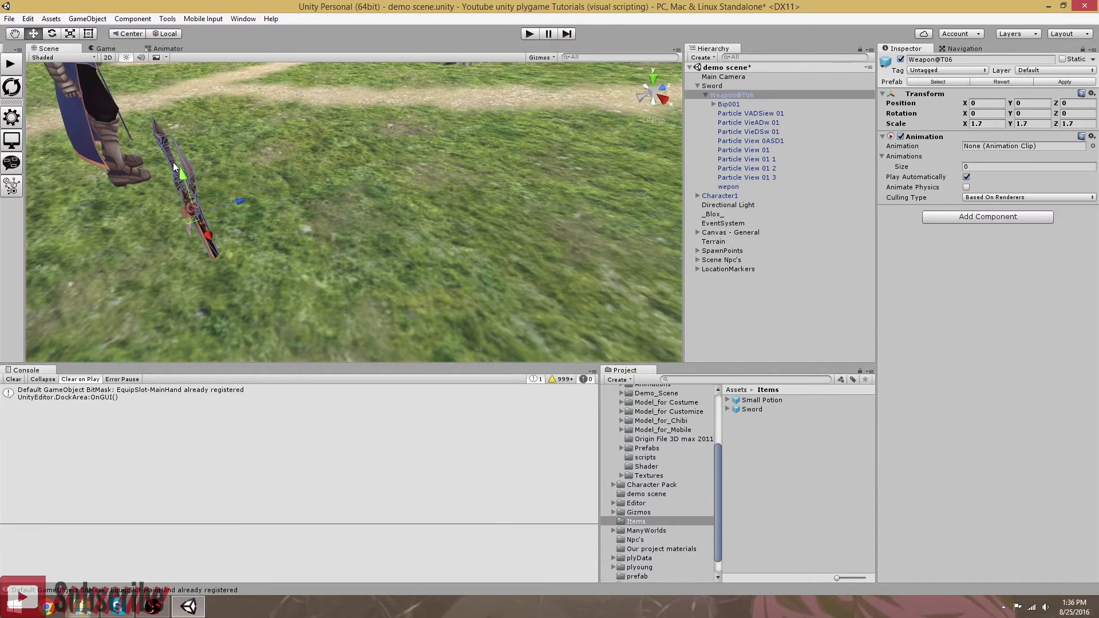
{"action": "left_click", "coordinate": [727, 105]}
{"action": "left_click", "coordinate": [713, 104]}
{"action": "left_click", "coordinate": [721, 123]}
{"action": "left_click", "coordinate": [745, 159]}
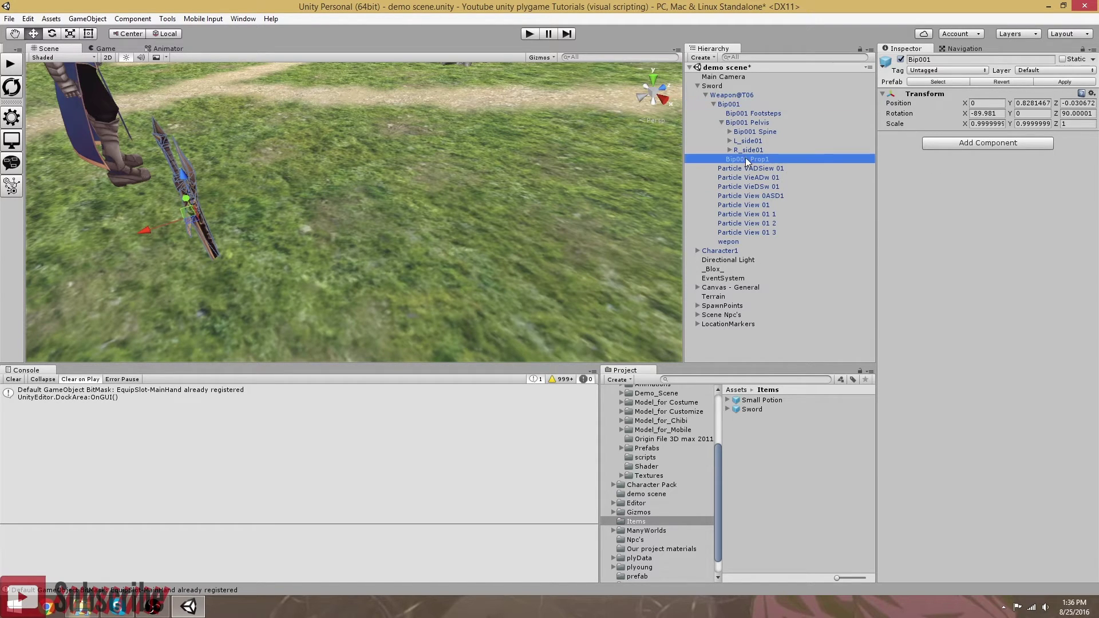
{"action": "left_click_drag", "start_coordinate": [730, 164], "coordinate": [718, 91]}
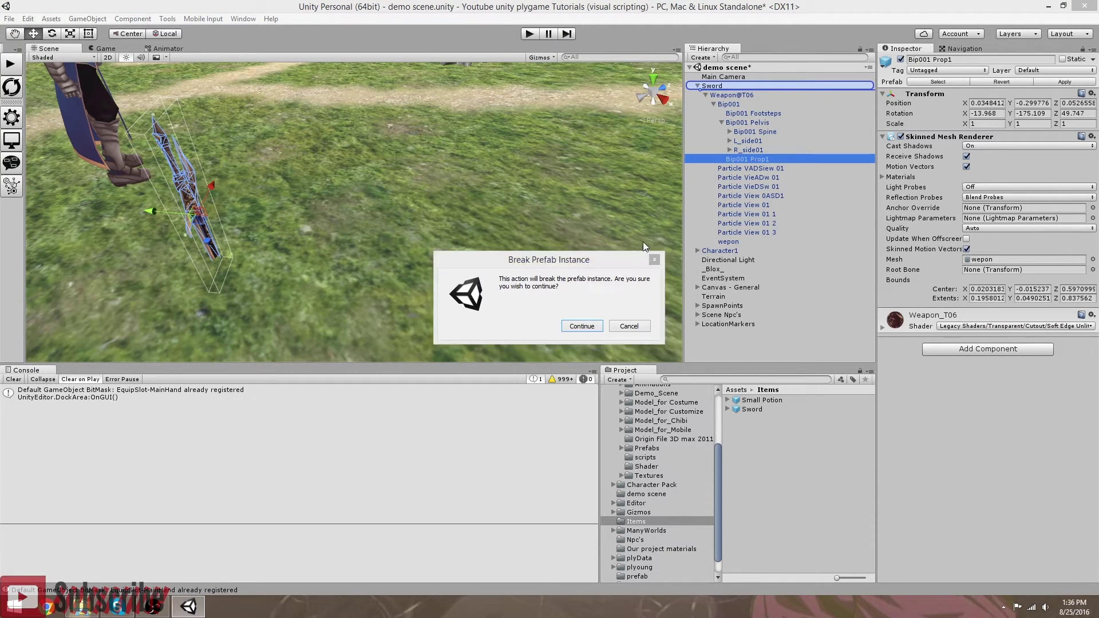
{"action": "left_click", "coordinate": [593, 328]}
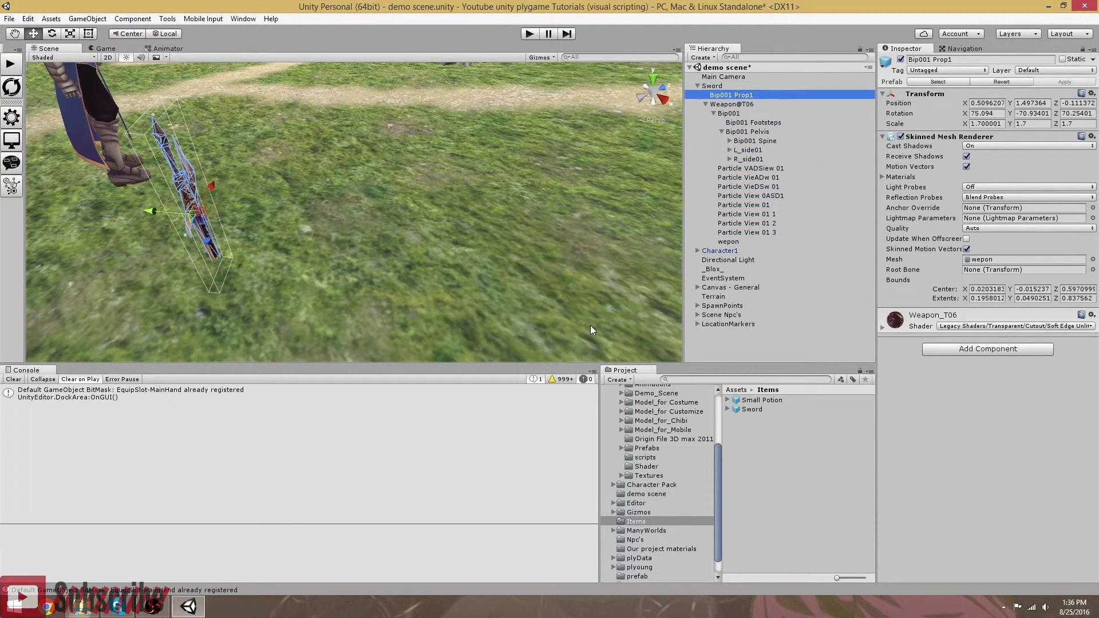
- Delete the leftover Weapon@T06 object with its bones and particle children from Sword
{"action": "left_click", "coordinate": [716, 105]}
{"action": "right_click", "coordinate": [720, 105]}
{"action": "left_click", "coordinate": [753, 169]}
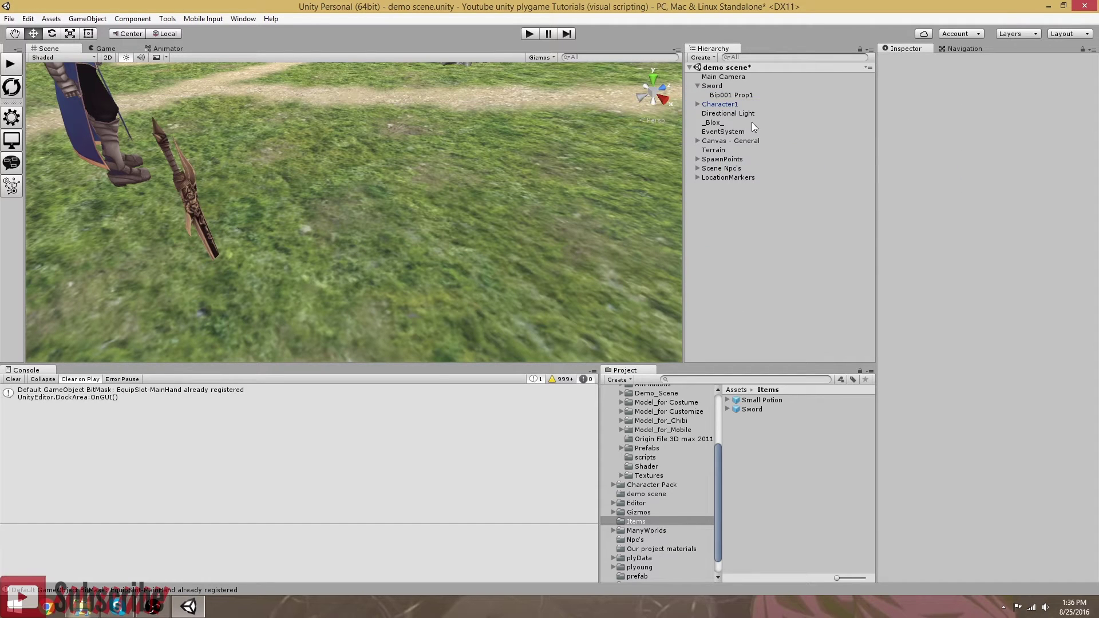
- Set the rotation of Bip001 Prop1 to 0 on all three axes
{"action": "left_click", "coordinate": [730, 95]}
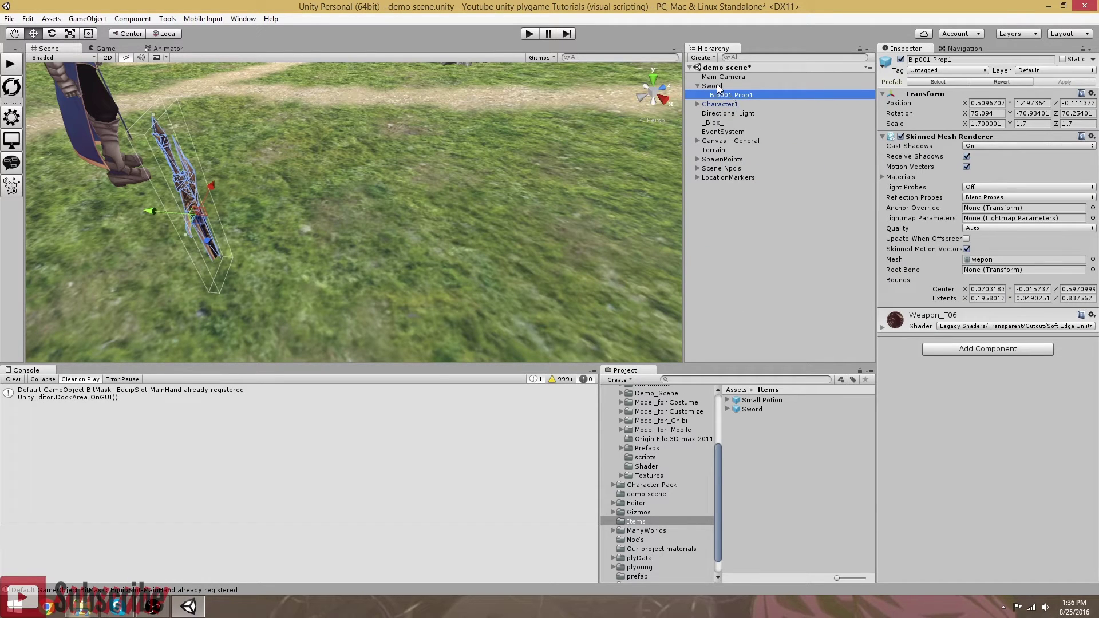
{"action": "left_click", "coordinate": [712, 86]}
{"action": "right_click_drag", "start_coordinate": [560, 186], "coordinate": [518, 213]}
{"action": "left_click", "coordinate": [728, 96]}
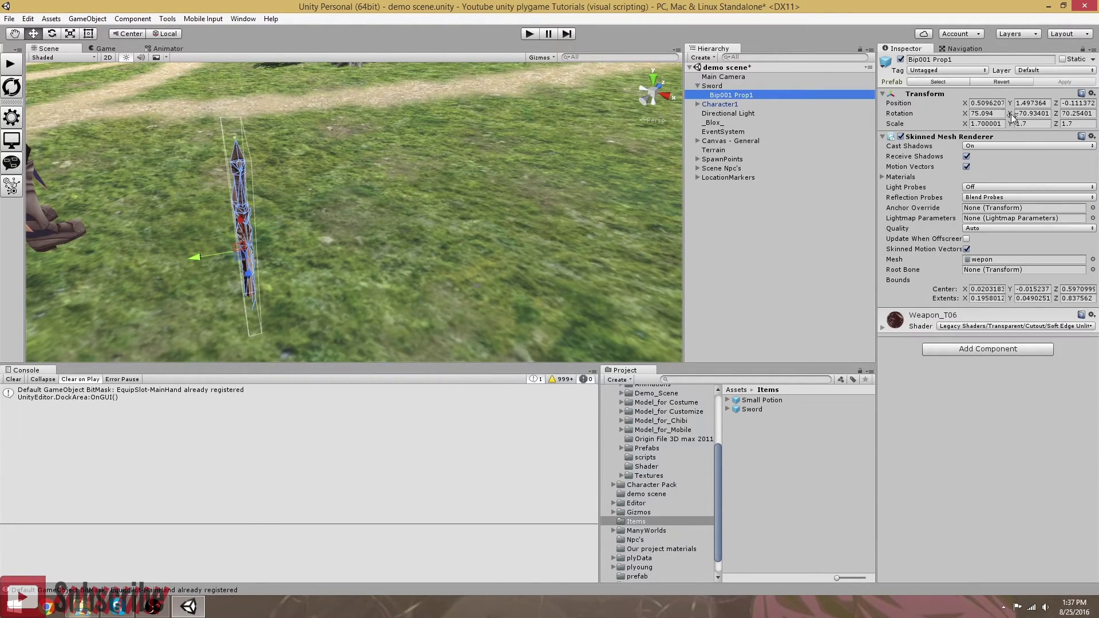
{"action": "left_click", "coordinate": [985, 113]}
{"action": "type", "text": "0"}
{"action": "left_click", "coordinate": [1032, 113]}
{"action": "type", "text": "0"}
{"action": "left_click", "coordinate": [1071, 114]}
{"action": "type", "text": "0"}
- Set the local position of Bip001 Prop1 to 0, 0, 0 so it is centred on Sword
{"action": "right_click_drag", "start_coordinate": [297, 207], "coordinate": [435, 189]}
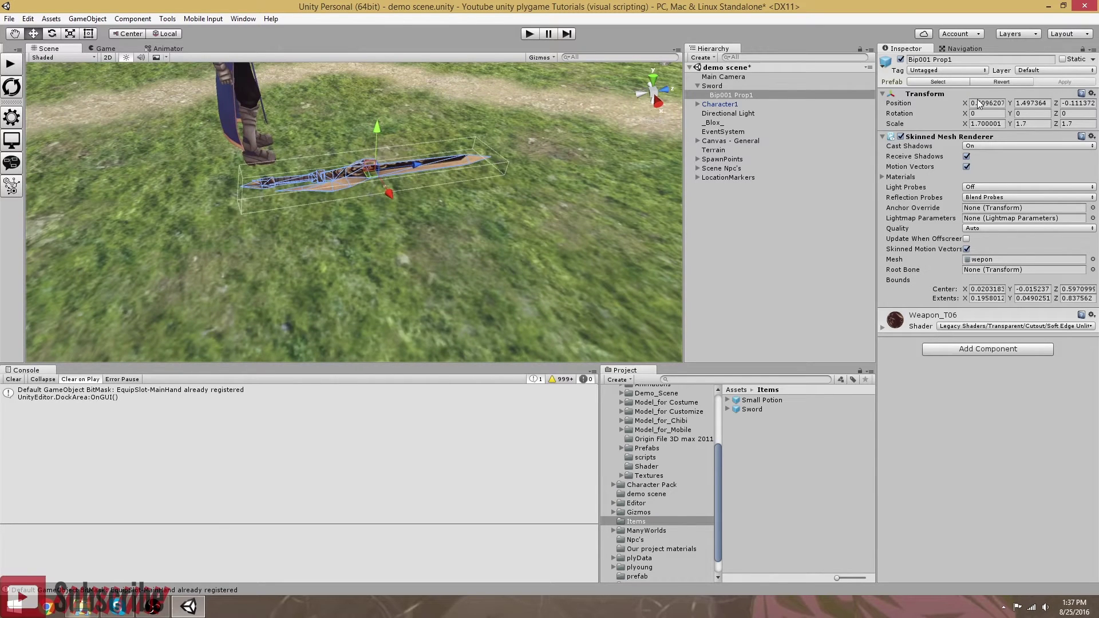
{"action": "type", "text": "0"}
{"action": "key", "text": "Tab"}
{"action": "type", "text": "0"}
{"action": "key", "text": "Tab"}
{"action": "type", "text": "0"}
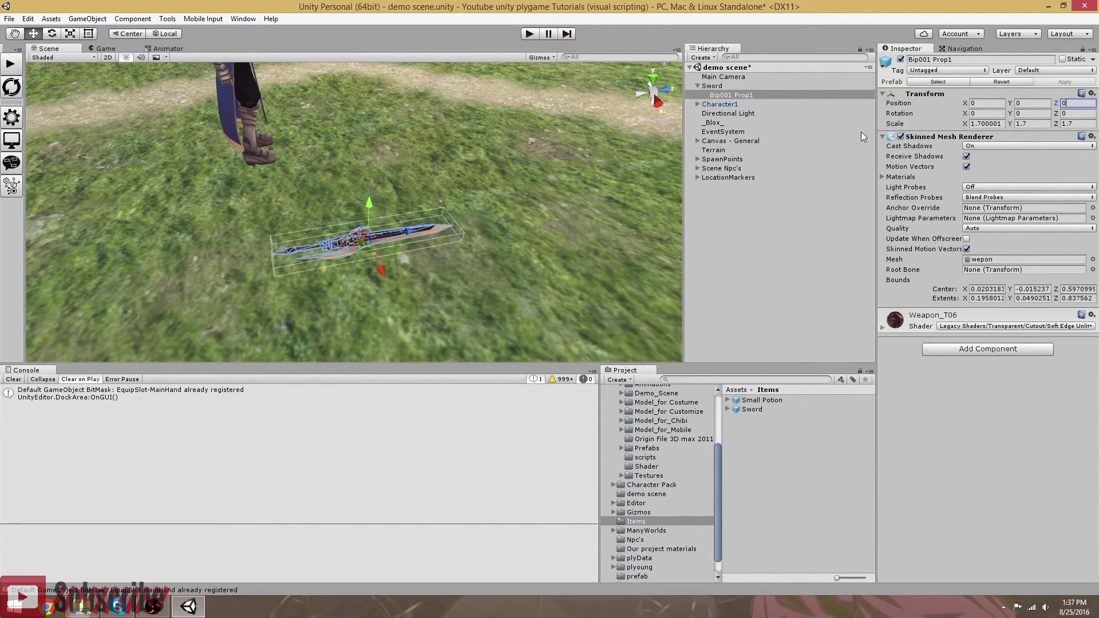
- Rename Bip001 Prop1 to Floor Art, then duplicate it and name the copy Held Art
{"action": "left_click", "coordinate": [990, 57]}
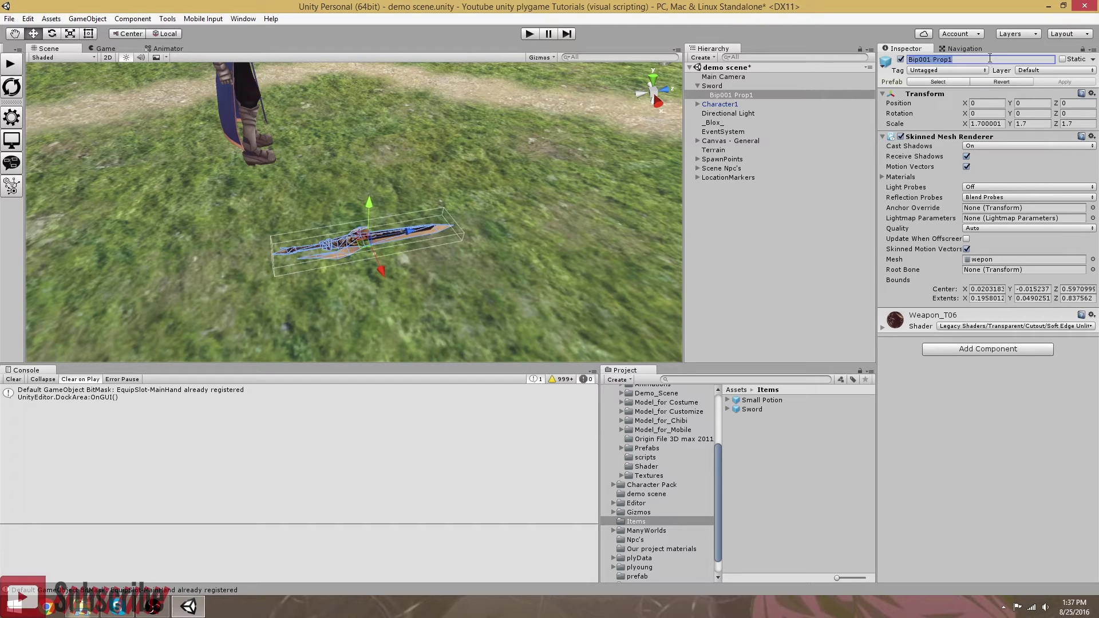
{"action": "type", "text": "Floor Art"}
{"action": "left_click", "coordinate": [721, 96]}
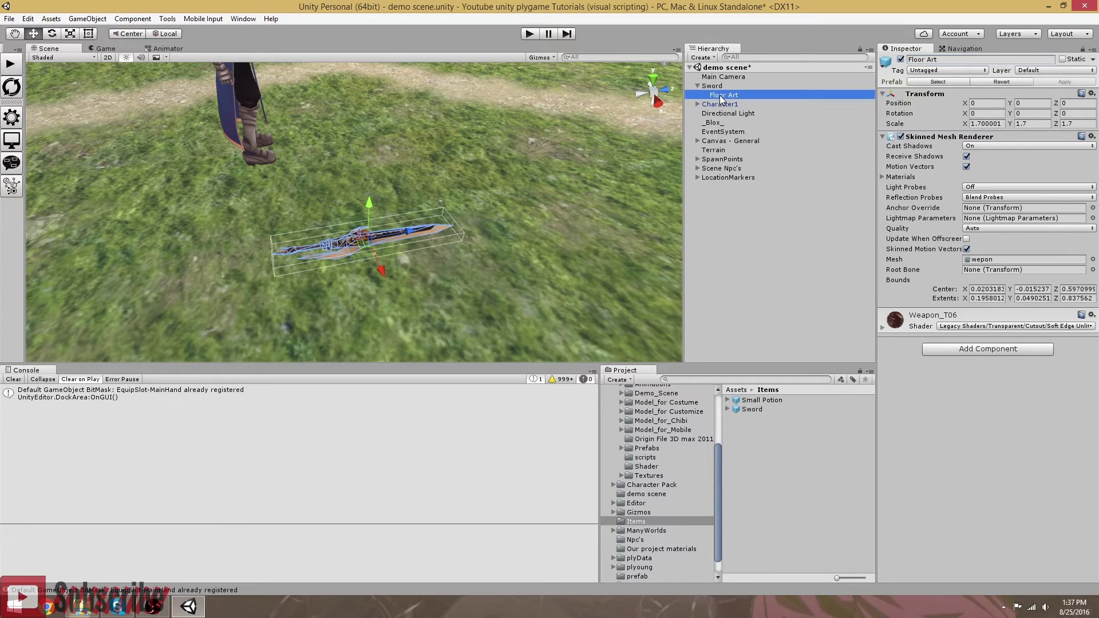
{"action": "key", "text": "ctrl+d"}
{"action": "left_click", "coordinate": [965, 59]}
{"action": "type", "text": "Held Art"}
{"action": "key", "text": "Return"}
- Assign Floor Art as the Sword's Item on Floor and Held Art as its Item Held
{"action": "left_click", "coordinate": [713, 86]}
{"action": "left_click_drag", "start_coordinate": [724, 95], "coordinate": [985, 289]}
{"action": "left_click_drag", "start_coordinate": [728, 105], "coordinate": [991, 297]}
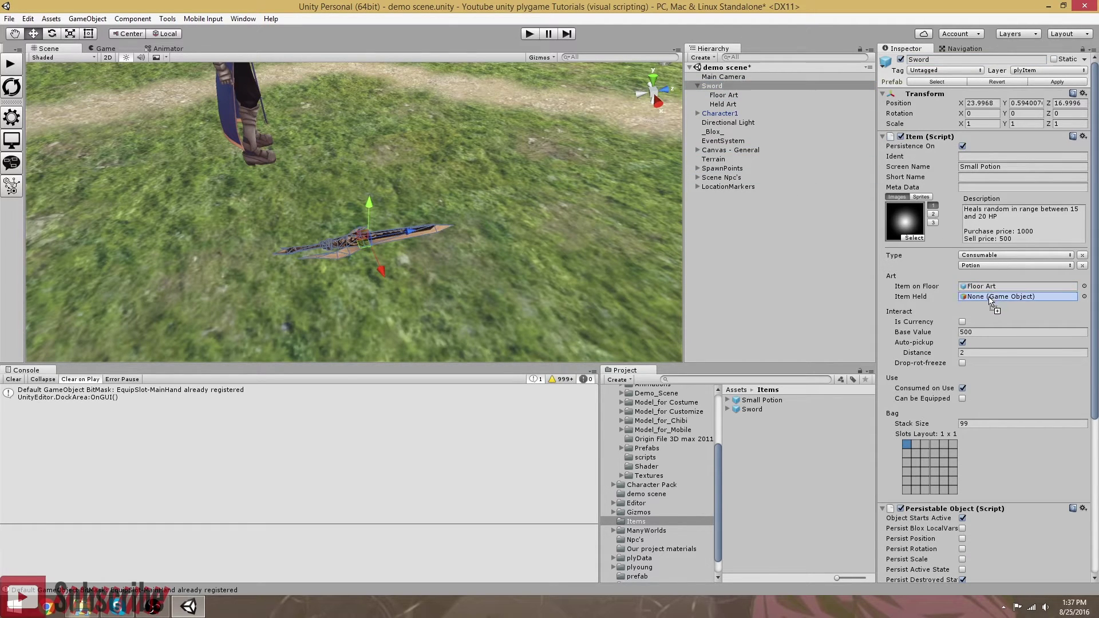
- Add a new item type with one sub-type to the item types in the plyGame main editor
{"action": "left_click", "coordinate": [977, 256]}
{"action": "left_click", "coordinate": [939, 270]}
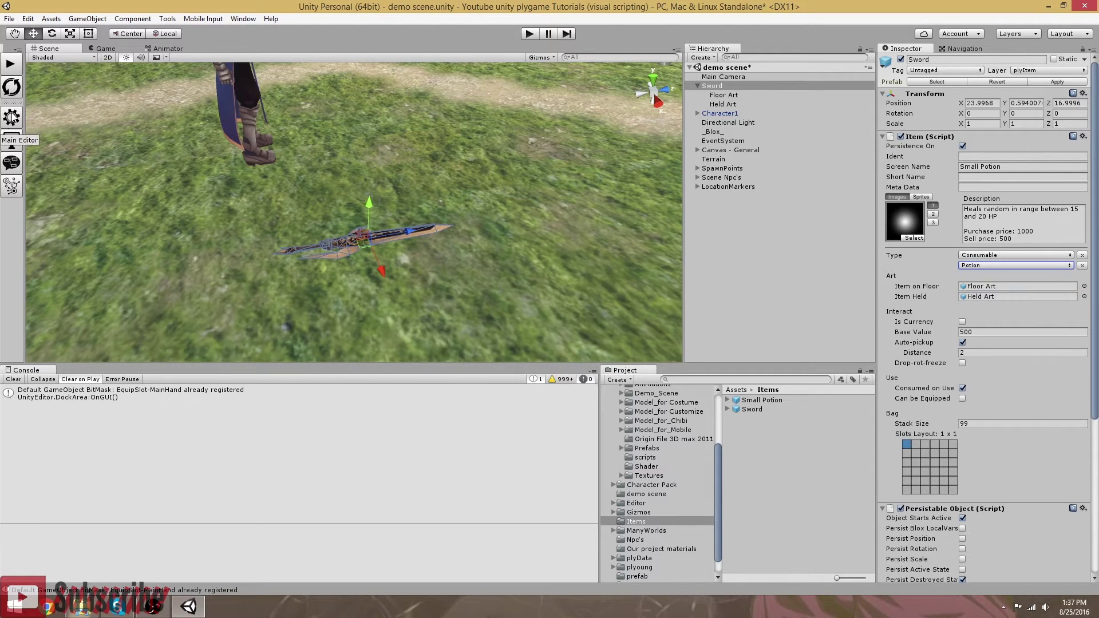
{"action": "left_click", "coordinate": [11, 117]}
{"action": "left_click", "coordinate": [599, 108]}
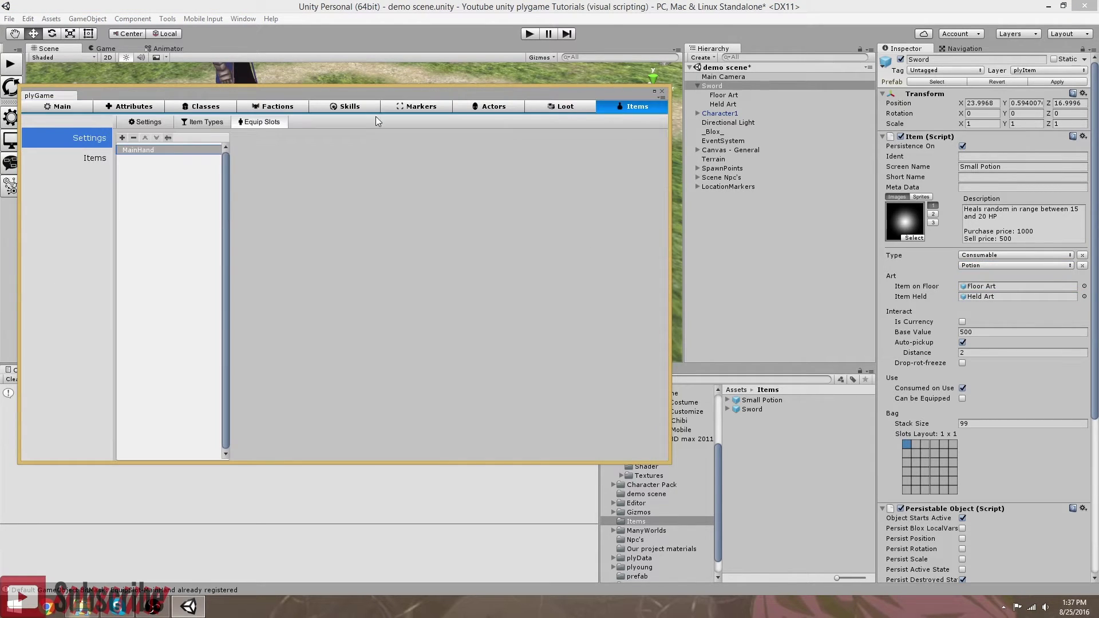
{"action": "left_click", "coordinate": [195, 122]}
{"action": "left_click", "coordinate": [122, 137]}
{"action": "left_click", "coordinate": [238, 138]}
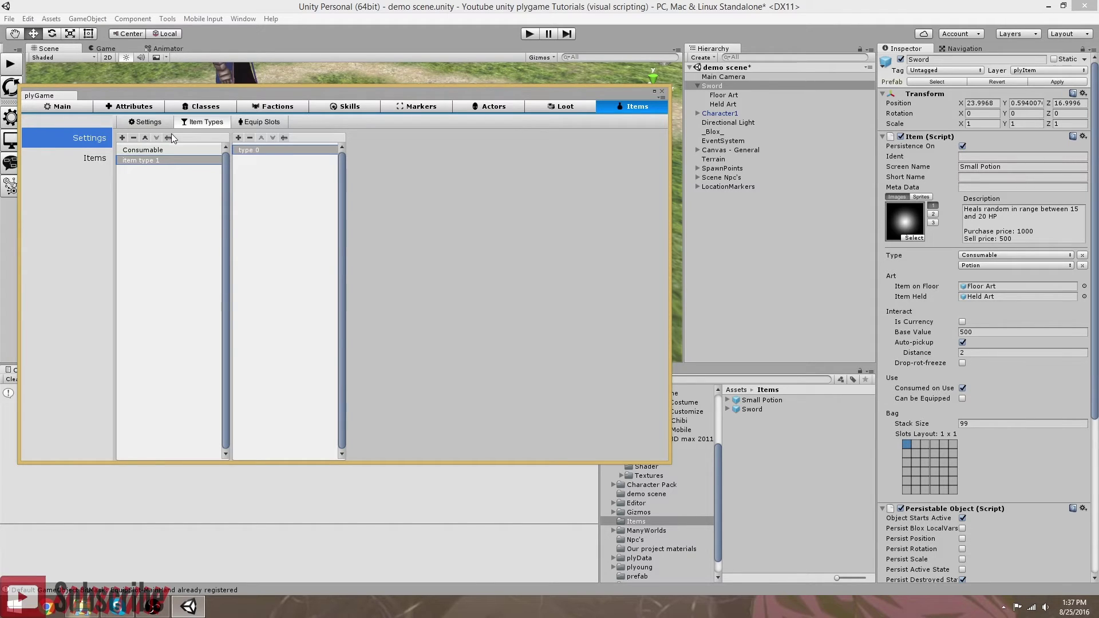
- Rename the new item type to Weapons
{"action": "double_click", "coordinate": [128, 160]}
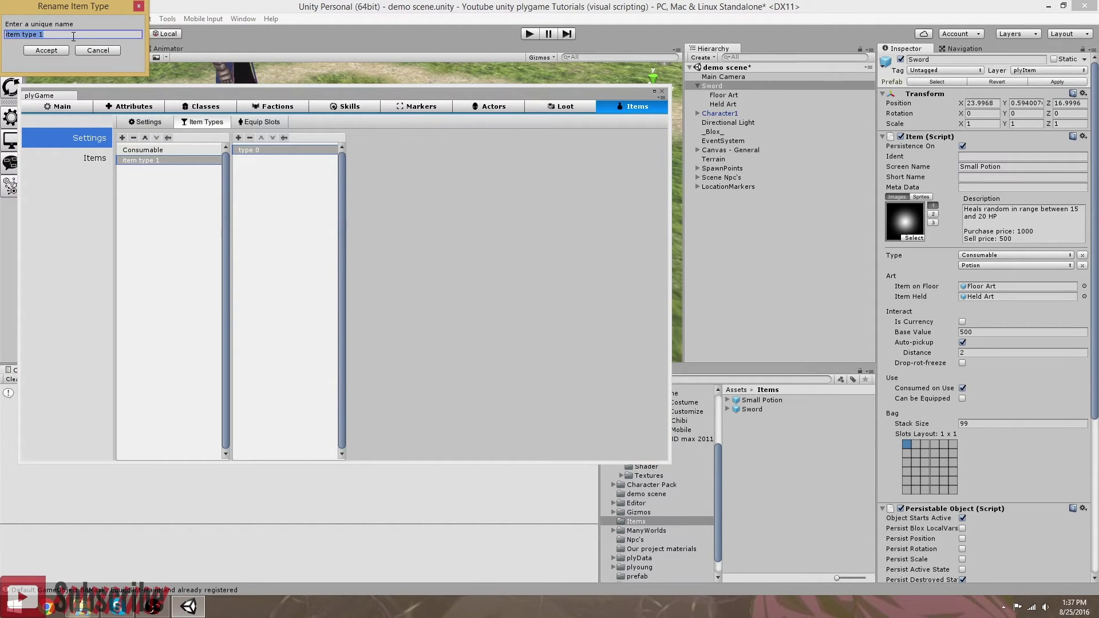
{"action": "type", "text": "Equiab"}
{"action": "key", "text": "Left"}
{"action": "key", "text": "Left"}
{"action": "key", "text": "Left"}
{"action": "key", "text": "Left"}
{"action": "type", "text": "p"}
{"action": "left_click_drag", "start_coordinate": [46, 35], "coordinate": [2, 38]}
{"action": "type", "text": "Weapons"}
{"action": "left_click", "coordinate": [40, 51]}
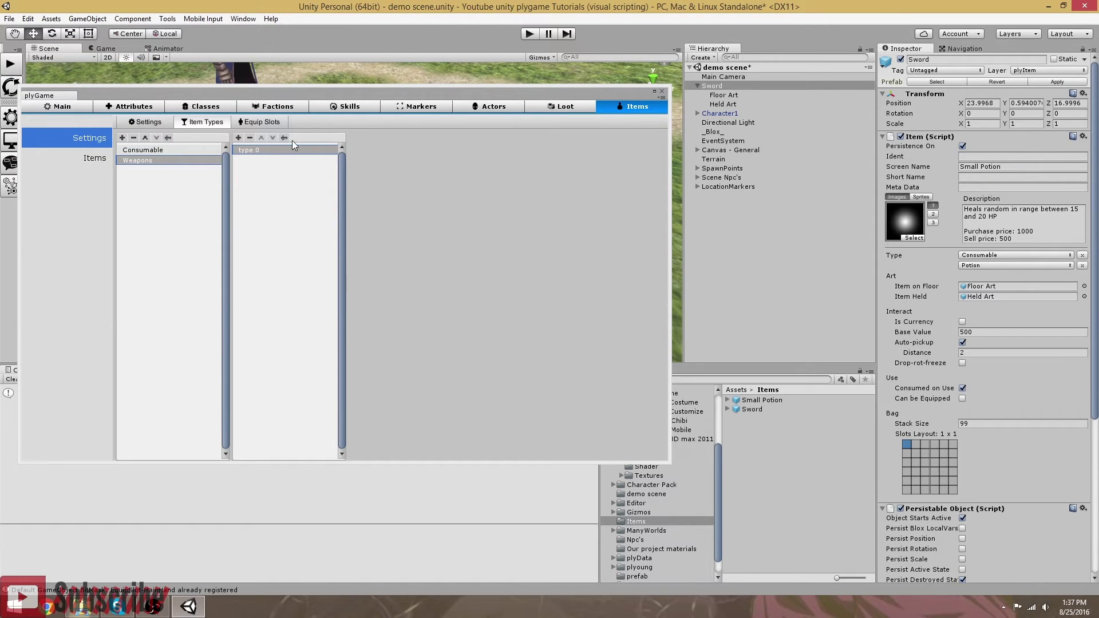
- Rename the Weapons item type's sub-type to GreatSword, keeping it as the only sub-type, and close the plyGame editor
{"action": "left_click", "coordinate": [237, 138]}
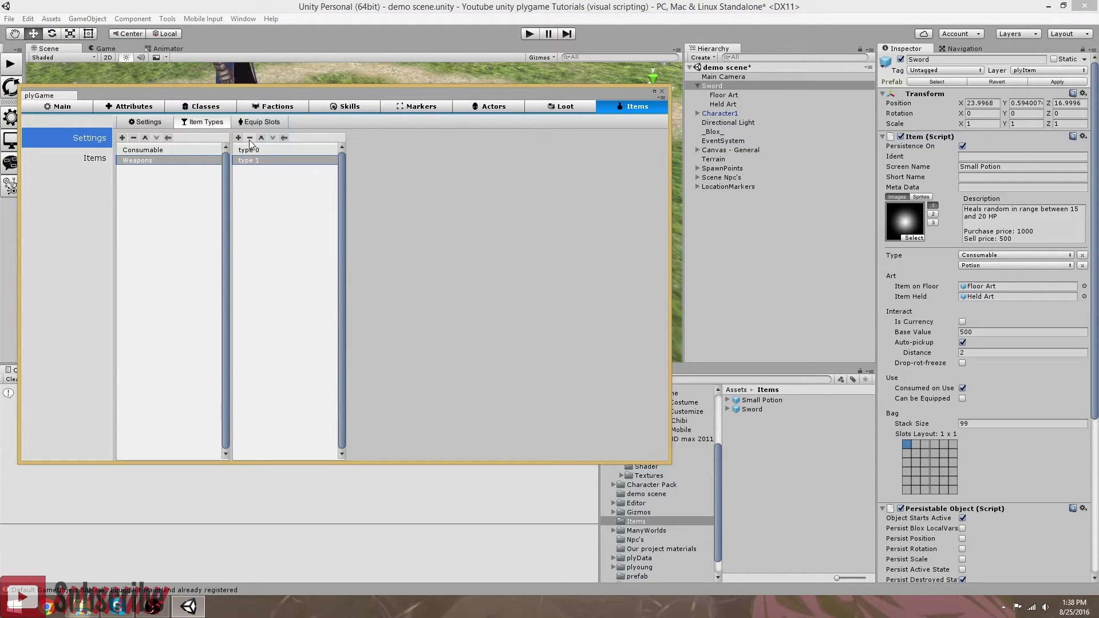
{"action": "left_click", "coordinate": [249, 138]}
{"action": "left_click", "coordinate": [284, 138]}
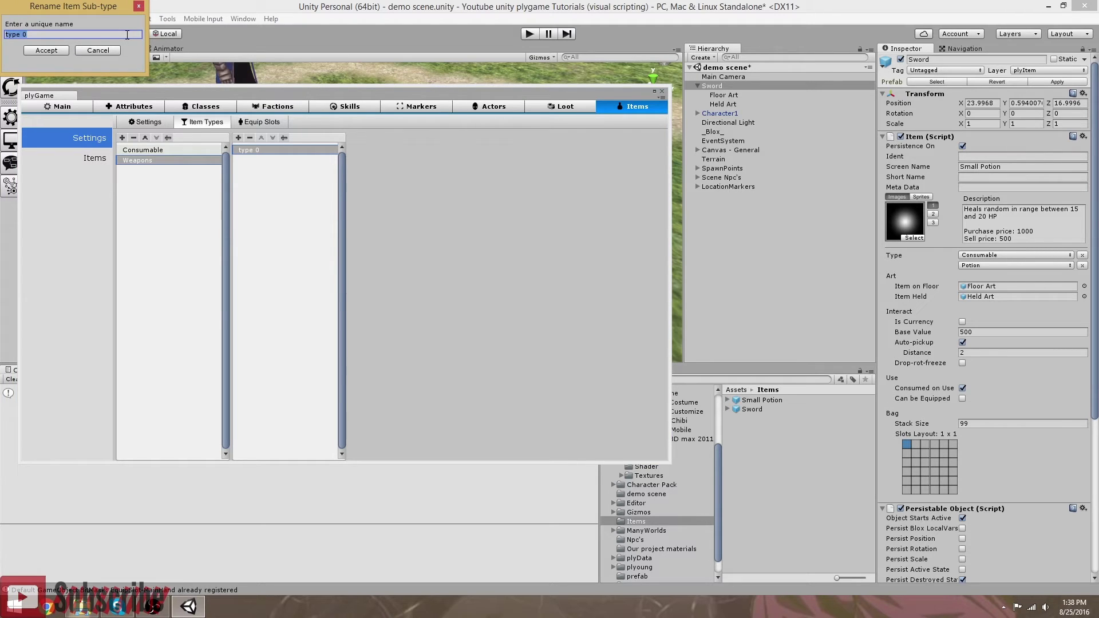
{"action": "type", "text": "BGreatSword"}
{"action": "left_click", "coordinate": [40, 53]}
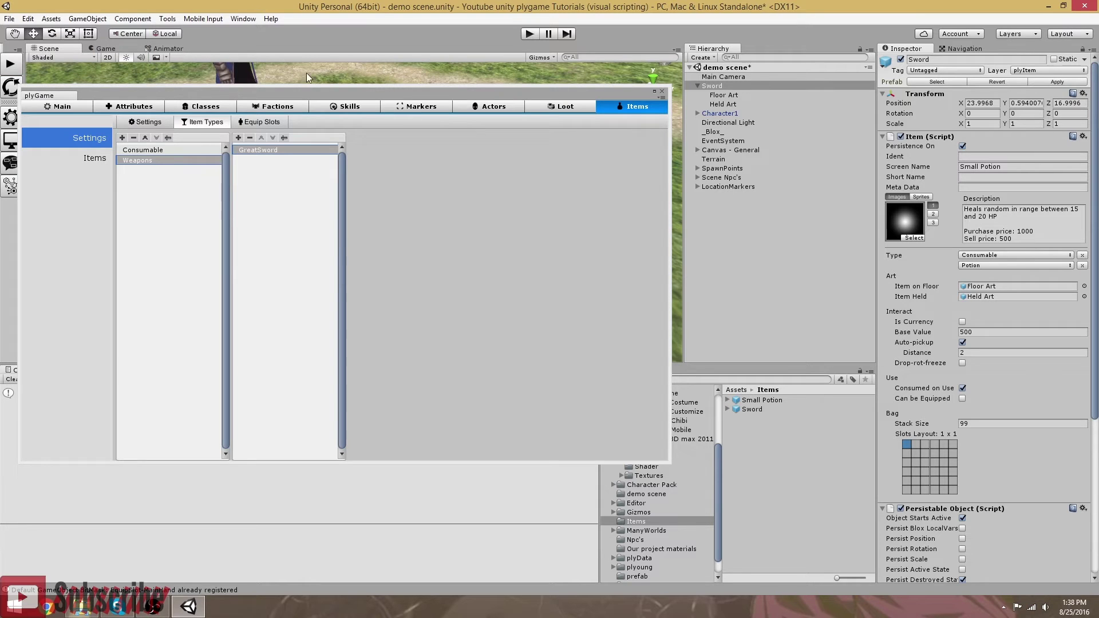
{"action": "left_click", "coordinate": [662, 91]}
- Set the Sword item's type to Weapons and its sub-type to GreatSword
{"action": "left_click", "coordinate": [977, 256]}
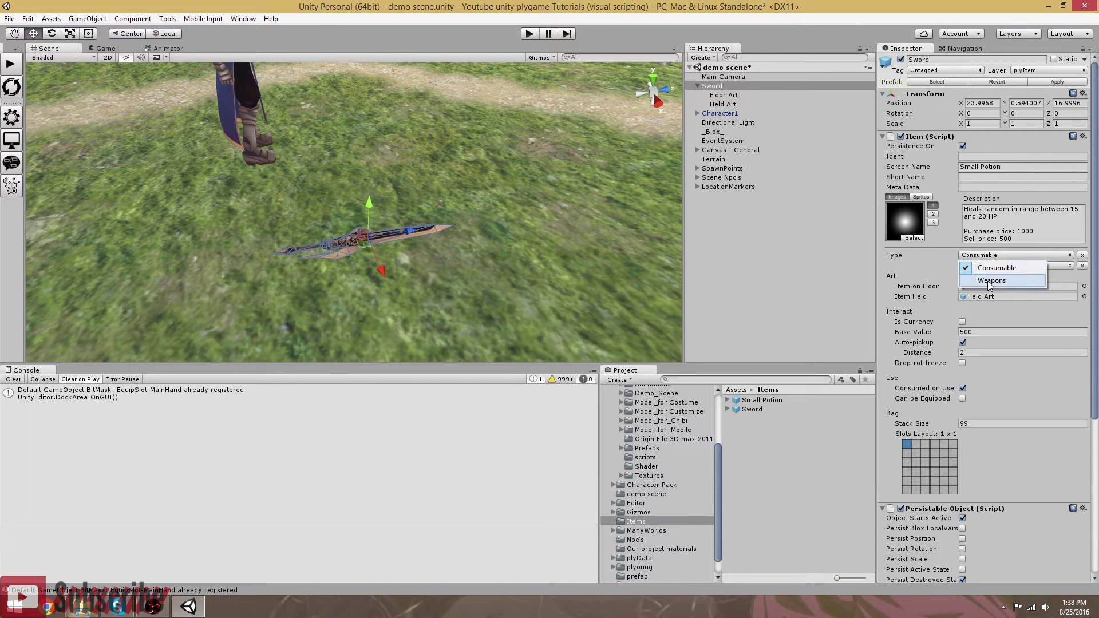
{"action": "left_click", "coordinate": [982, 286]}
{"action": "left_click", "coordinate": [985, 265]}
{"action": "left_click", "coordinate": [982, 280]}
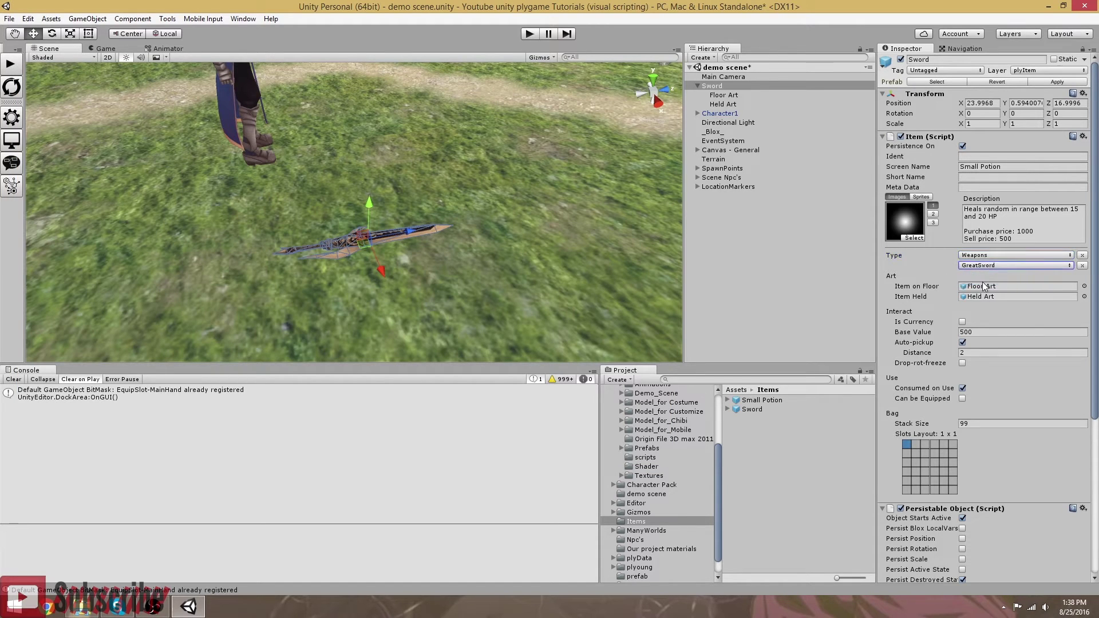
- Set the Sword's base value to 1754 and make it equippable in the MainHand slot instead of consumed on use
{"action": "scroll", "coordinate": [1007, 307], "scroll_direction": "down", "scroll_amount": 3}
{"action": "left_click", "coordinate": [951, 298]}
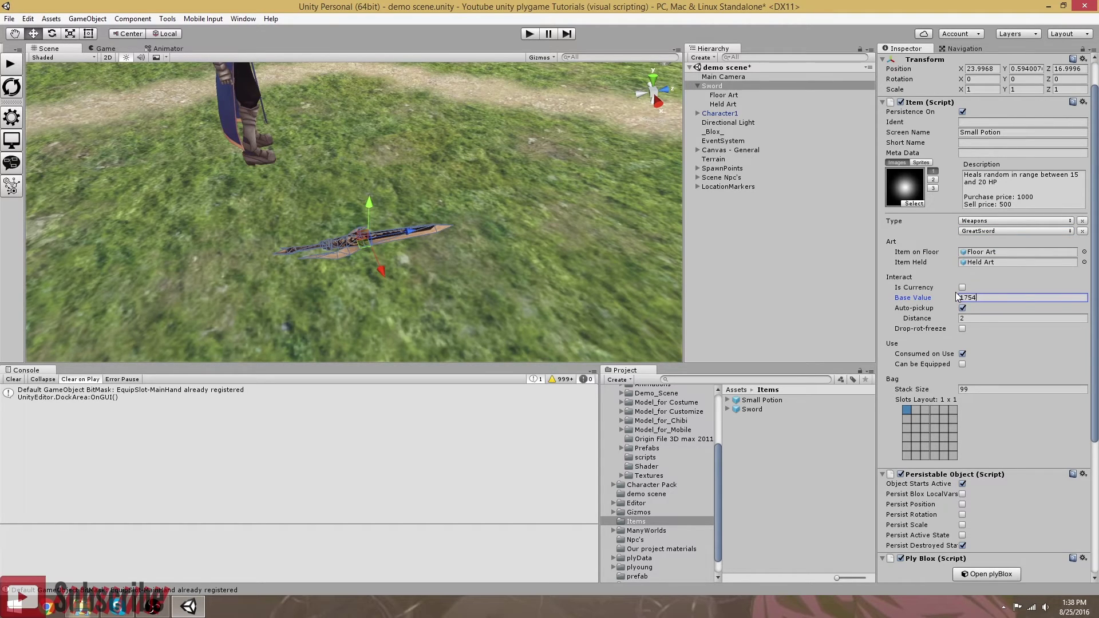
{"action": "left_click", "coordinate": [963, 364]}
{"action": "left_click", "coordinate": [962, 354]}
{"action": "left_click", "coordinate": [982, 373]}
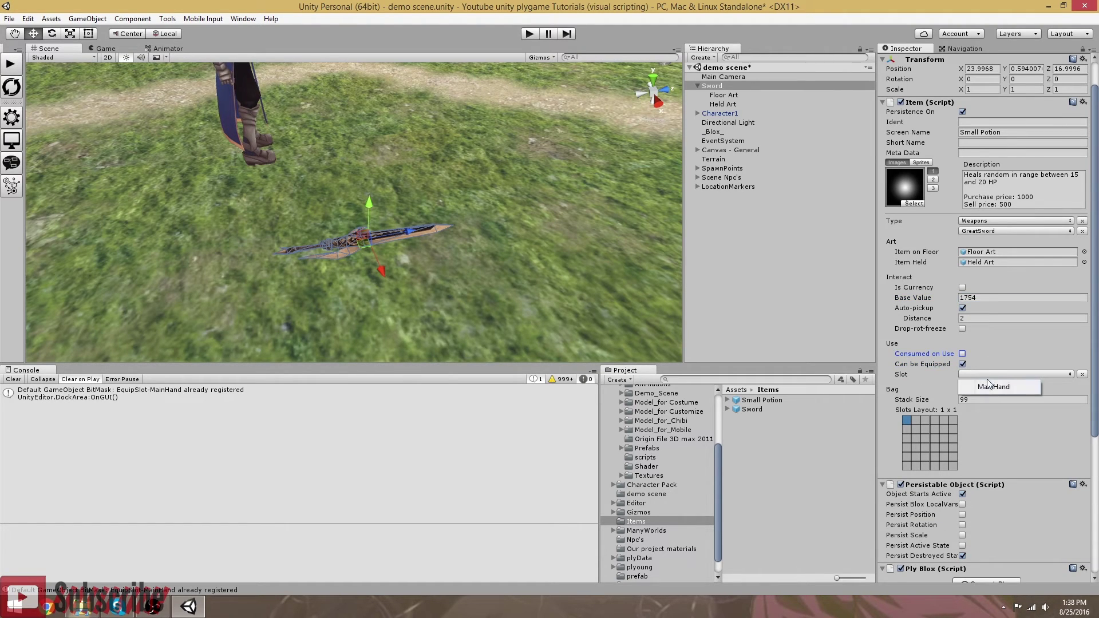
{"action": "left_click", "coordinate": [1002, 387]}
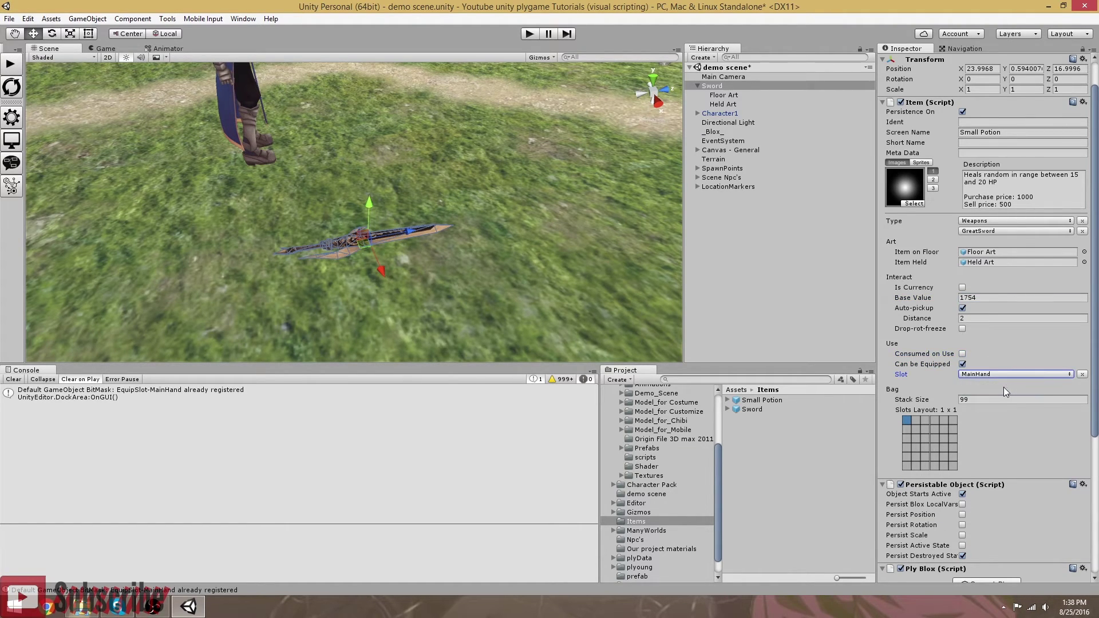
- Set the Sword's bag stack size to 1
{"action": "scroll", "coordinate": [958, 383], "scroll_direction": "down", "scroll_amount": 3}
{"action": "scroll", "coordinate": [981, 344], "scroll_direction": "down", "scroll_amount": 2}
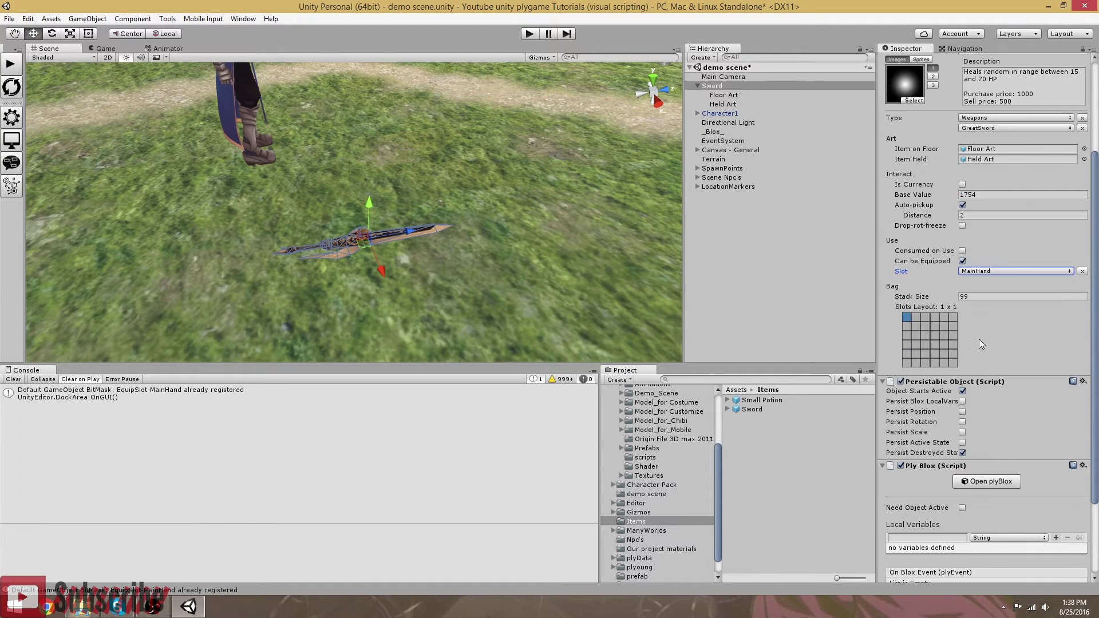
{"action": "left_click", "coordinate": [973, 297]}
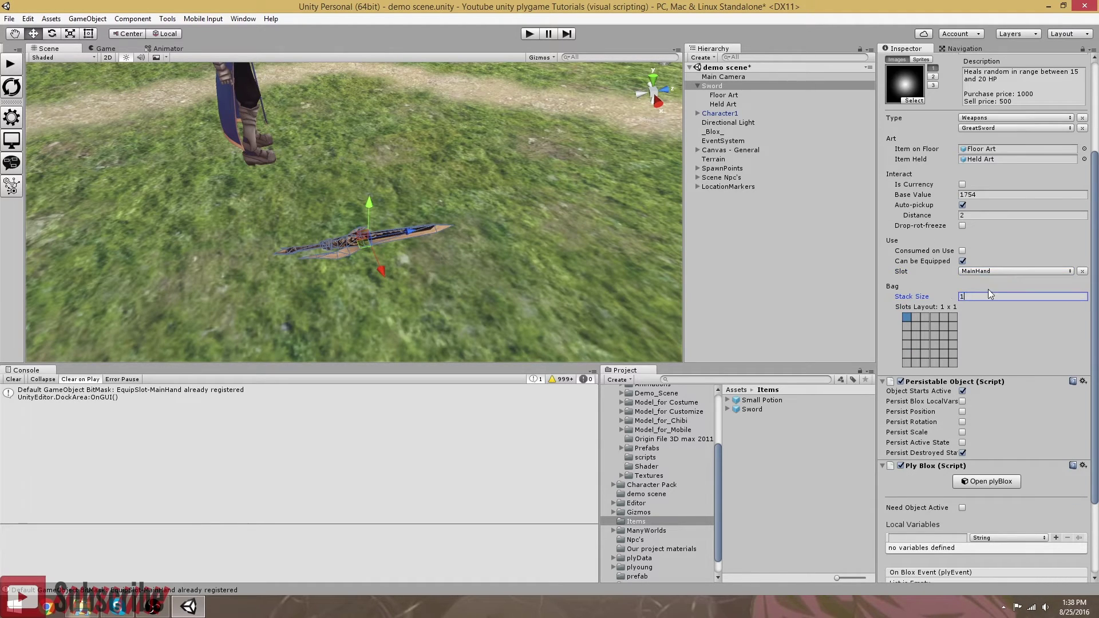
- Delete the Change Attribute Health block from the On Use Item from Bag event in the Sword's plyBlox
{"action": "scroll", "coordinate": [993, 320], "scroll_direction": "down", "scroll_amount": 5}
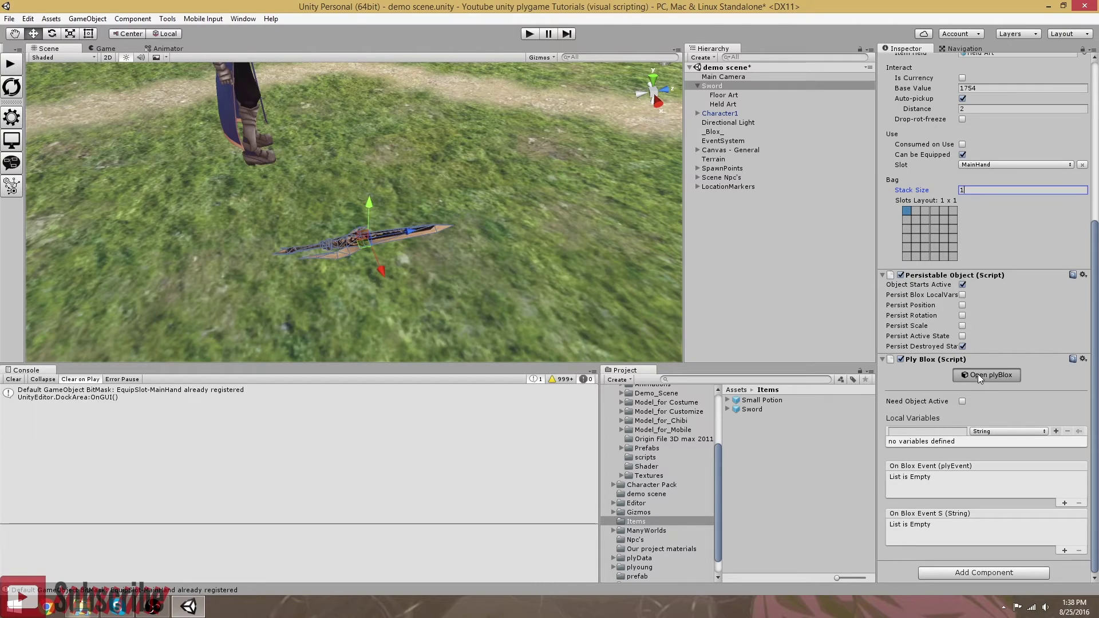
{"action": "left_click", "coordinate": [977, 373]}
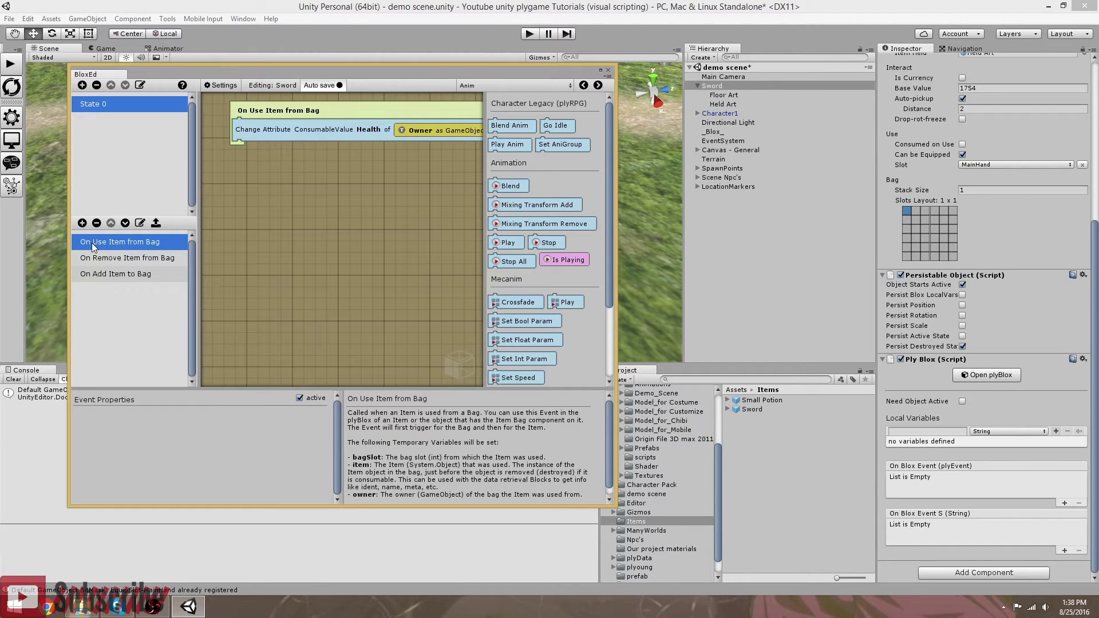
{"action": "left_click", "coordinate": [269, 130]}
{"action": "right_click", "coordinate": [277, 145]}
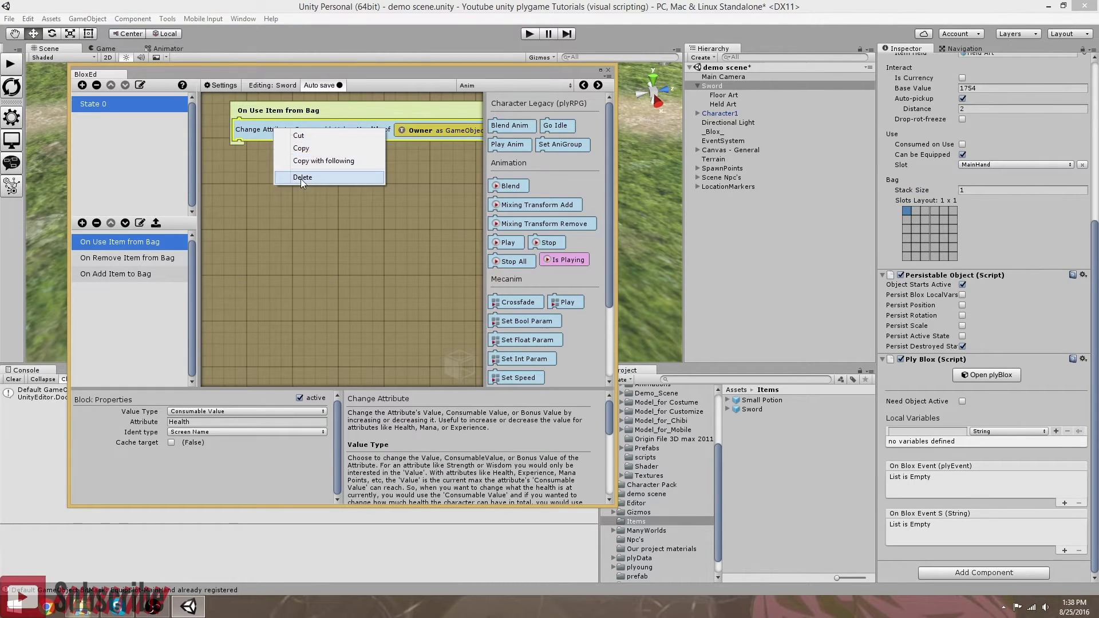
{"action": "left_click", "coordinate": [299, 172]}
- Check the contents of the Sword's On Use Item from Bag, On Remove Item from Bag and On Add Item to Bag events
{"action": "left_click", "coordinate": [136, 259]}
{"action": "left_click", "coordinate": [129, 273]}
{"action": "left_click", "coordinate": [132, 258]}
{"action": "left_click", "coordinate": [132, 242]}
{"action": "left_click", "coordinate": [131, 257]}
{"action": "left_click", "coordinate": [128, 274]}
{"action": "left_click", "coordinate": [126, 243]}
{"action": "left_click", "coordinate": [129, 257]}
{"action": "left_click", "coordinate": [129, 274]}
- Delete the On Use Item from Bag event from the Sword's plyBlox
{"action": "left_click", "coordinate": [129, 243]}
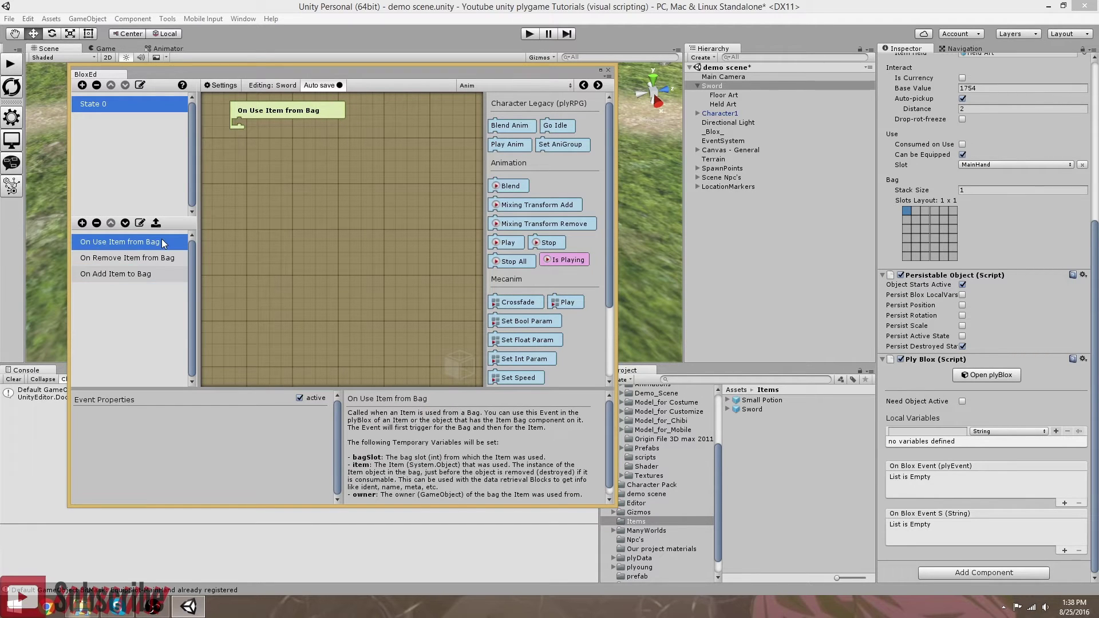
{"action": "left_click", "coordinate": [97, 223]}
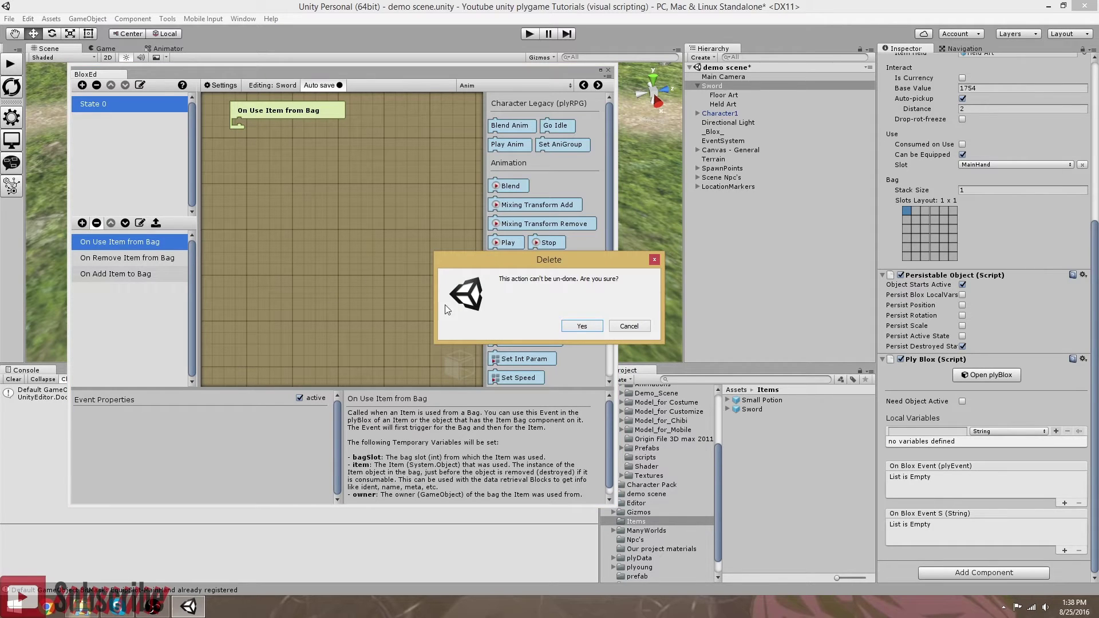
{"action": "left_click", "coordinate": [588, 323]}
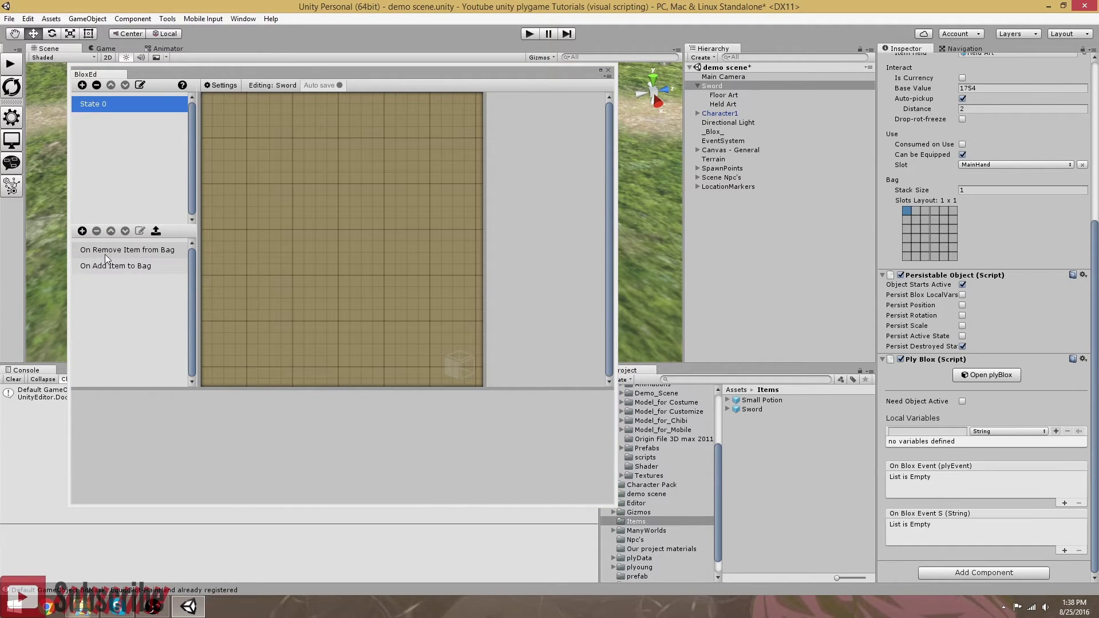
- Add a plyRPG On Equip Item event to the Sword's plyBlox
{"action": "left_click", "coordinate": [83, 232]}
{"action": "mouse_move", "coordinate": [150, 269]}
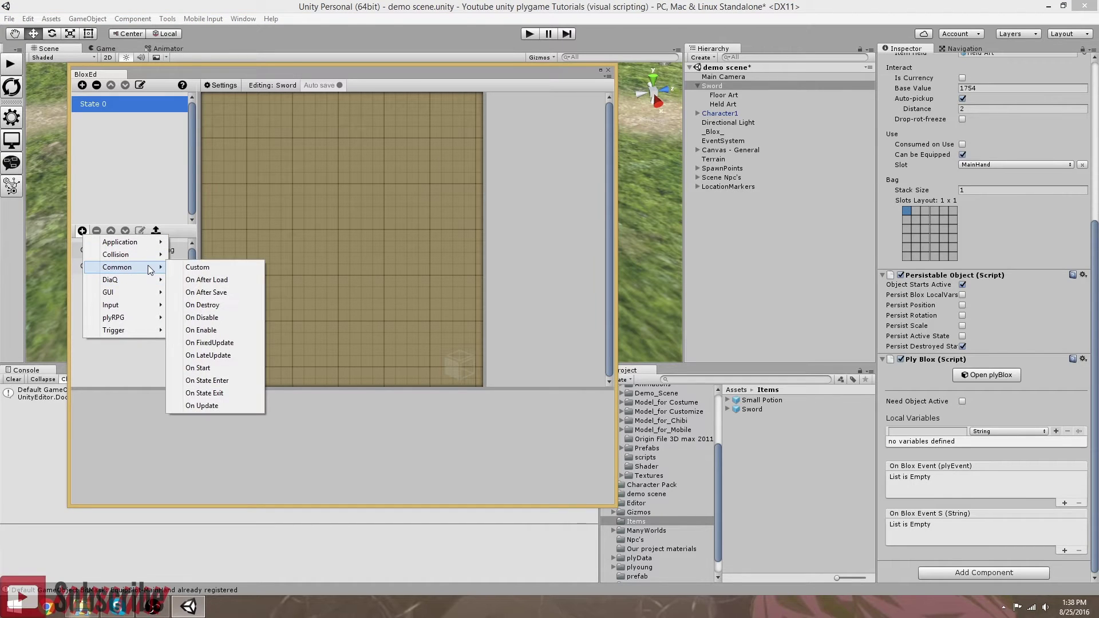
{"action": "mouse_move", "coordinate": [116, 318]}
{"action": "mouse_move", "coordinate": [223, 331]}
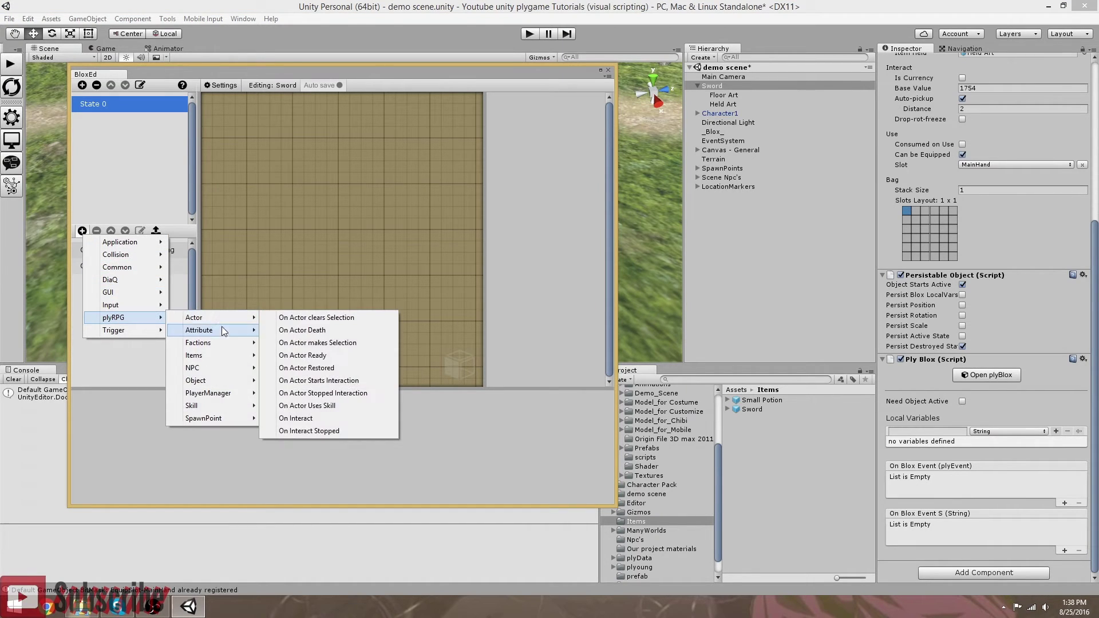
{"action": "mouse_move", "coordinate": [211, 358]}
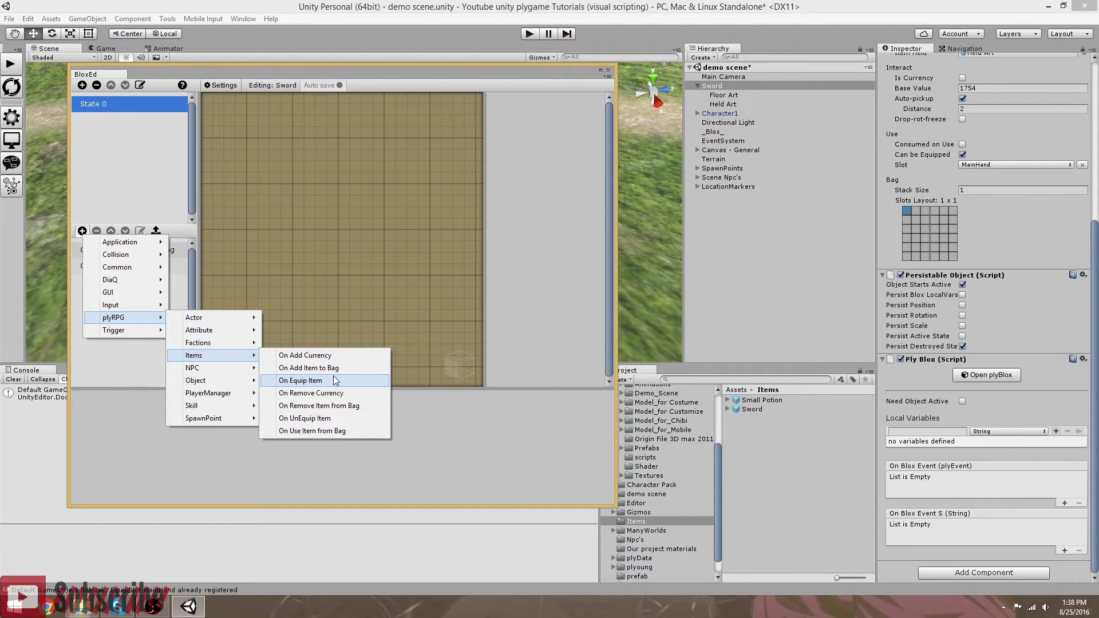
{"action": "left_click", "coordinate": [305, 381]}
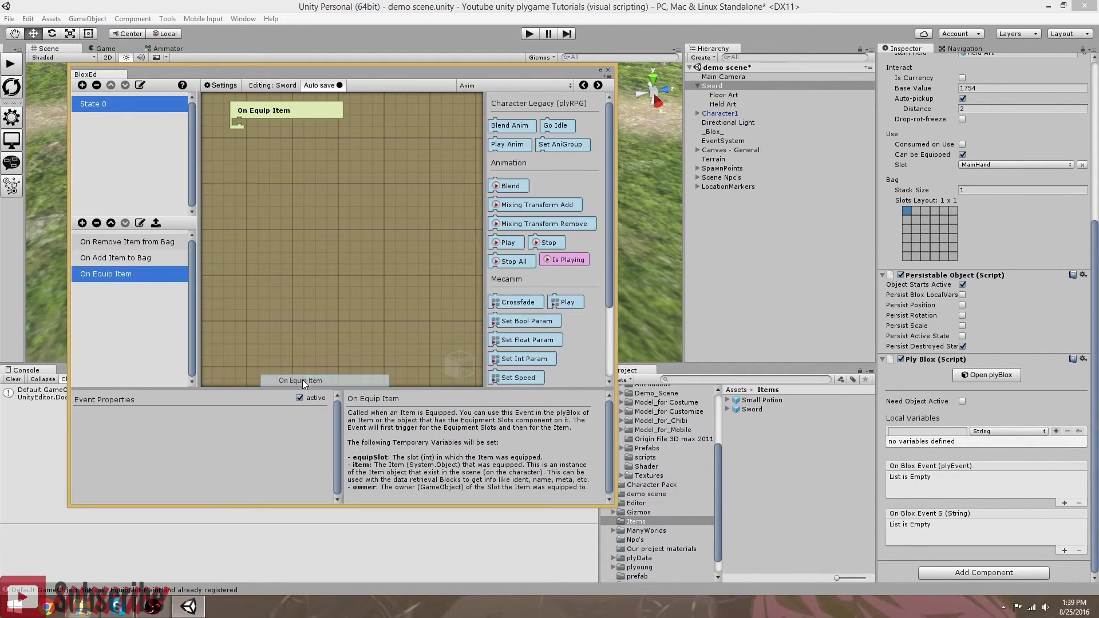
- Add a plyRPG On UnEquip Item event to the Sword's plyBlox and close the blox editor
{"action": "left_click", "coordinate": [82, 223]}
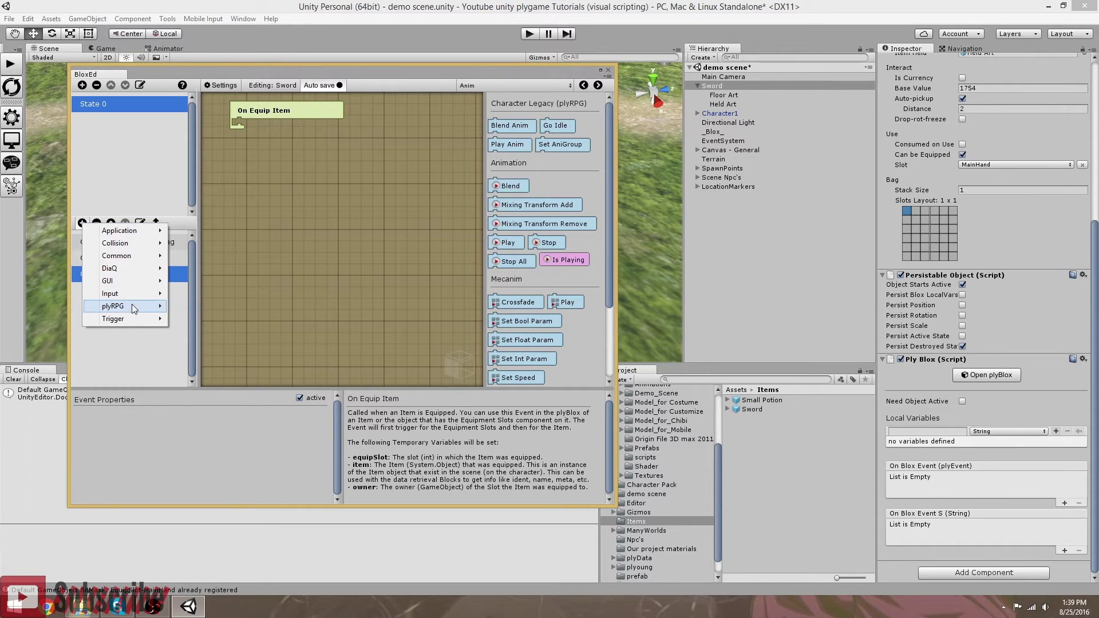
{"action": "mouse_move", "coordinate": [226, 344]}
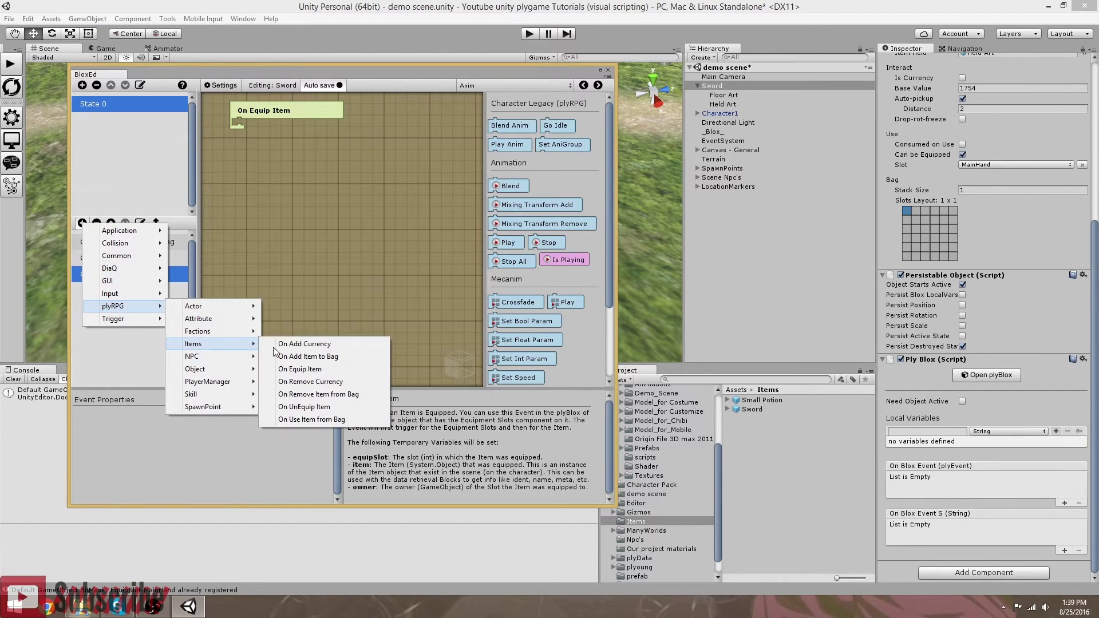
{"action": "left_click", "coordinate": [304, 407]}
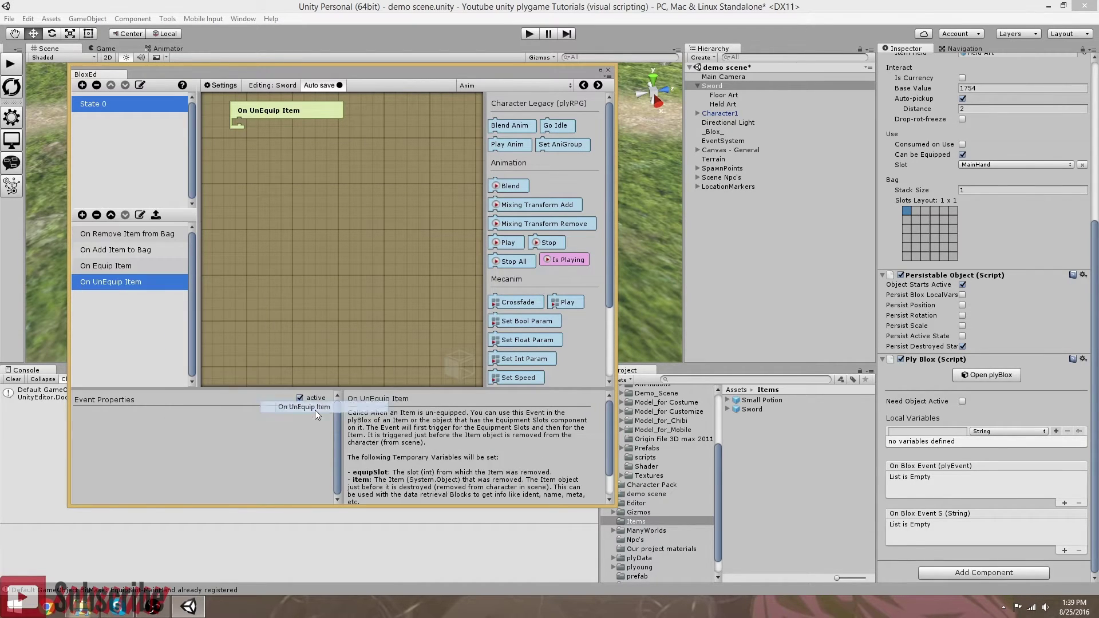
{"action": "left_click", "coordinate": [109, 265]}
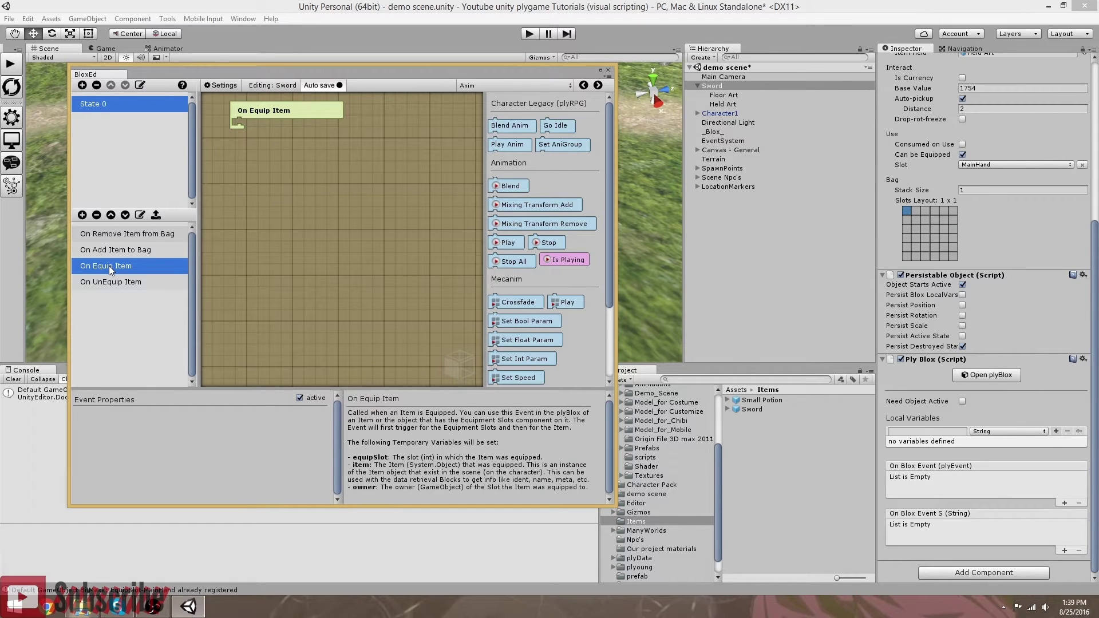
{"action": "left_click", "coordinate": [132, 280]}
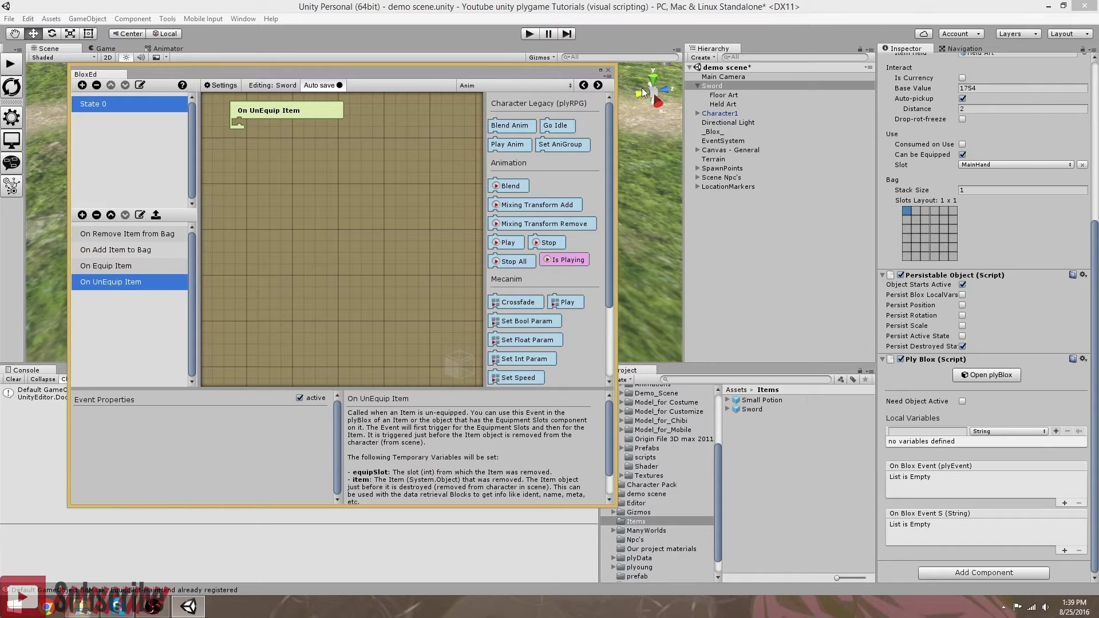
{"action": "left_click", "coordinate": [608, 71]}
- Apply the Sword's item settings and events to its prefab
{"action": "right_click_drag", "start_coordinate": [493, 256], "coordinate": [510, 279]}
{"action": "scroll", "coordinate": [511, 279], "scroll_direction": "down", "scroll_amount": 12}
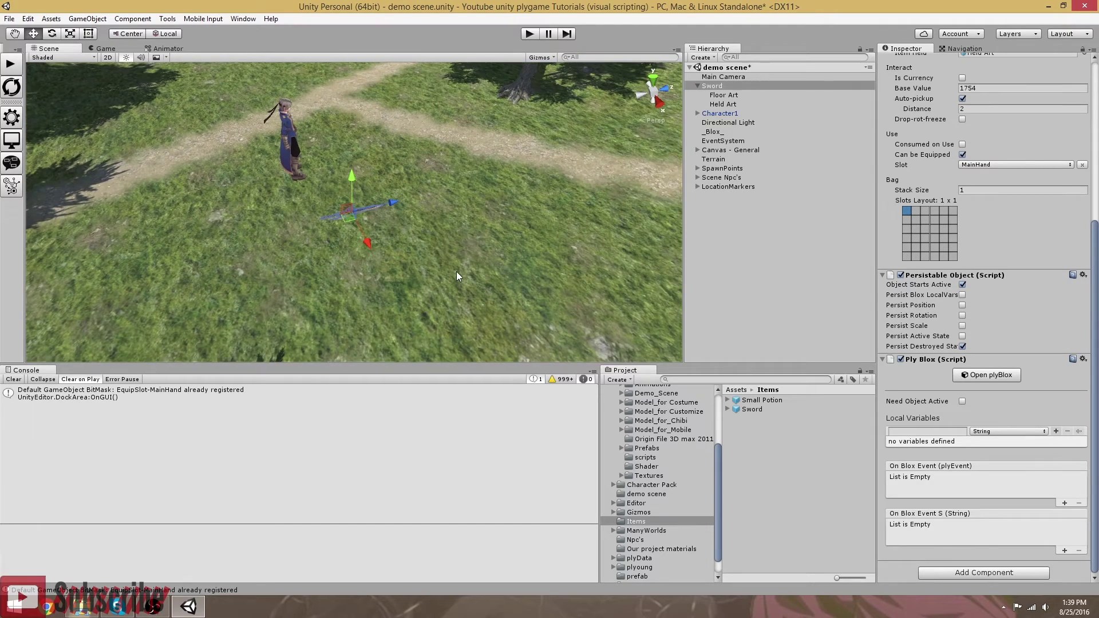
{"action": "scroll", "coordinate": [456, 272], "scroll_direction": "up", "scroll_amount": 3}
{"action": "right_click_drag", "start_coordinate": [456, 273], "coordinate": [440, 238]}
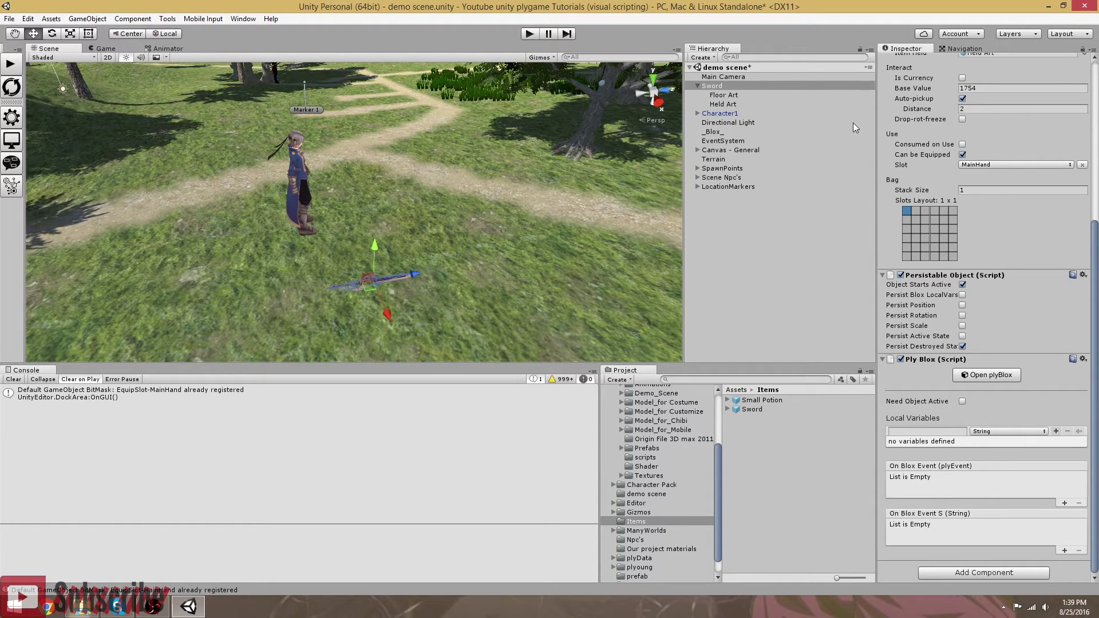
{"action": "scroll", "coordinate": [1021, 145], "scroll_direction": "up", "scroll_amount": 5}
{"action": "left_click", "coordinate": [1044, 81]}
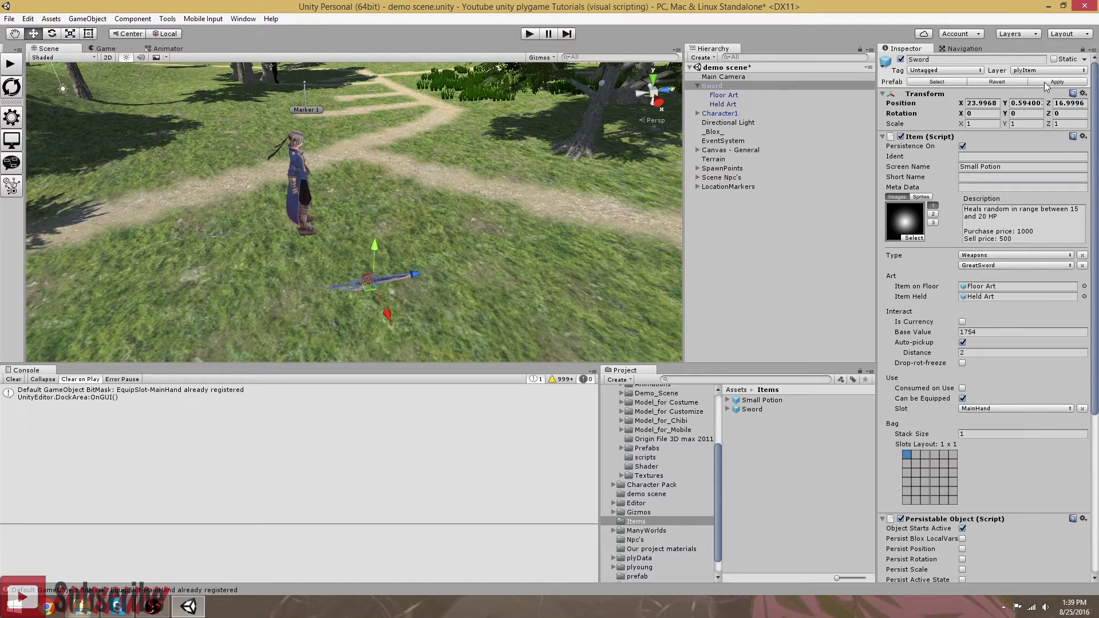
{"action": "left_click", "coordinate": [729, 409]}
{"action": "left_click", "coordinate": [743, 418]}
{"action": "left_click", "coordinate": [728, 409]}
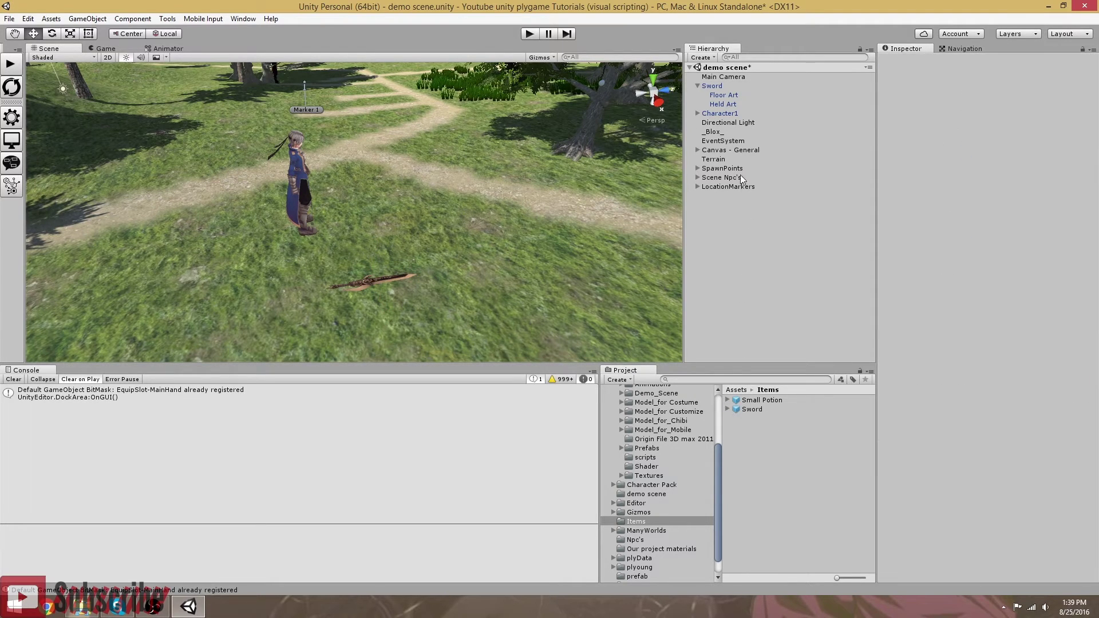
{"action": "left_click", "coordinate": [697, 86]}
{"action": "left_click", "coordinate": [698, 86]}
- Add a Box Collider component to the Sword's Floor Art and apply the change to the Sword prefab
{"action": "left_click", "coordinate": [721, 95]}
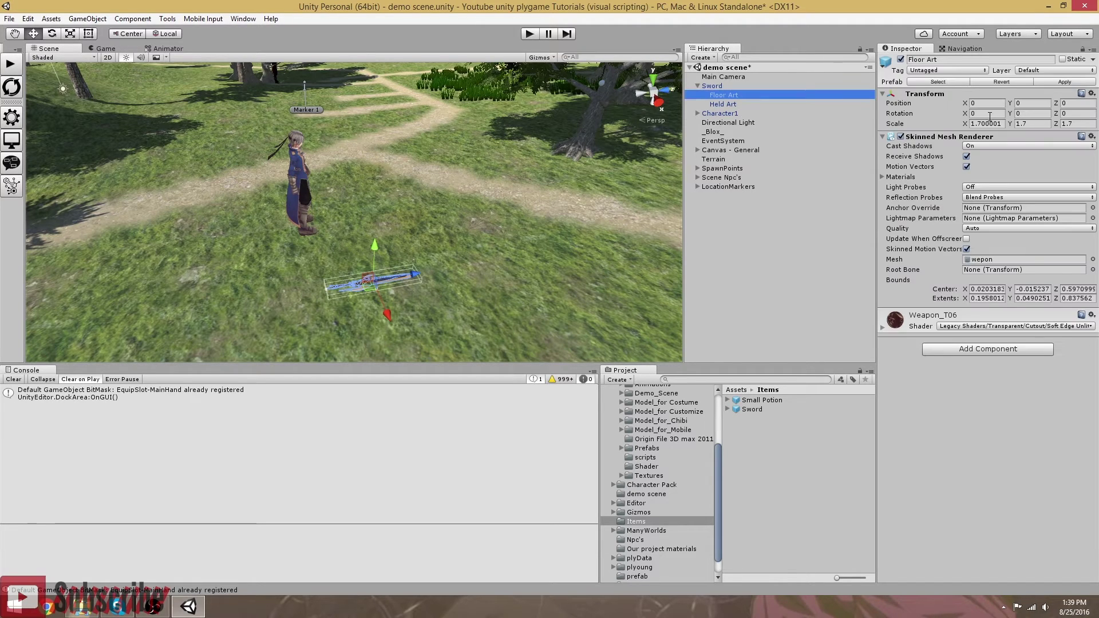
{"action": "left_click", "coordinate": [956, 349]}
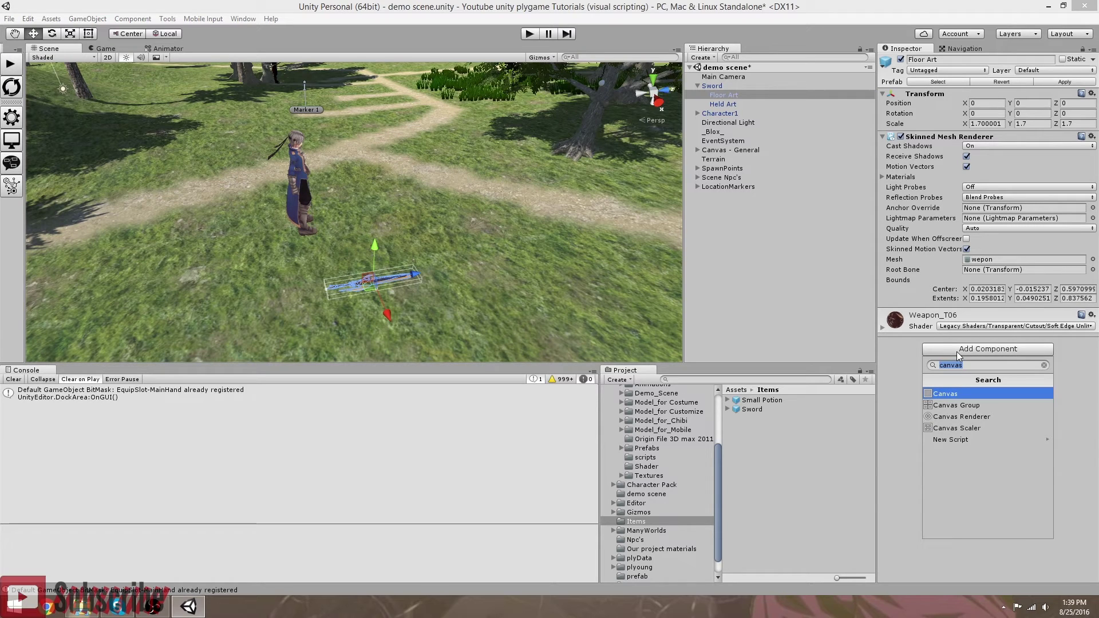
{"action": "type", "text": "coll"}
{"action": "left_click", "coordinate": [940, 394]}
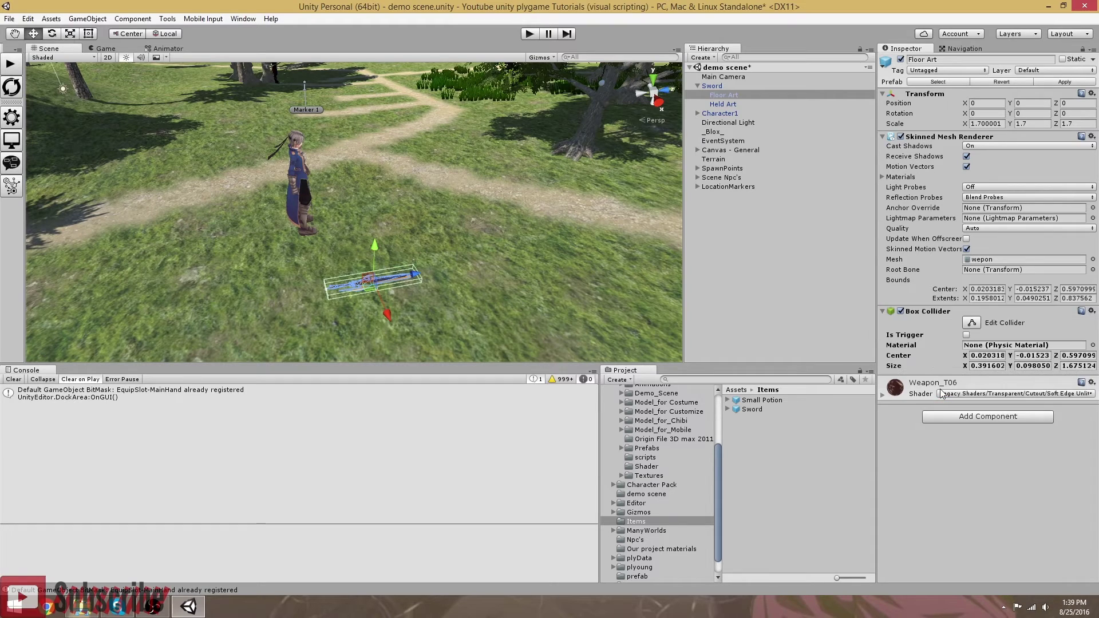
{"action": "left_click", "coordinate": [699, 86]}
{"action": "left_click", "coordinate": [1058, 81]}
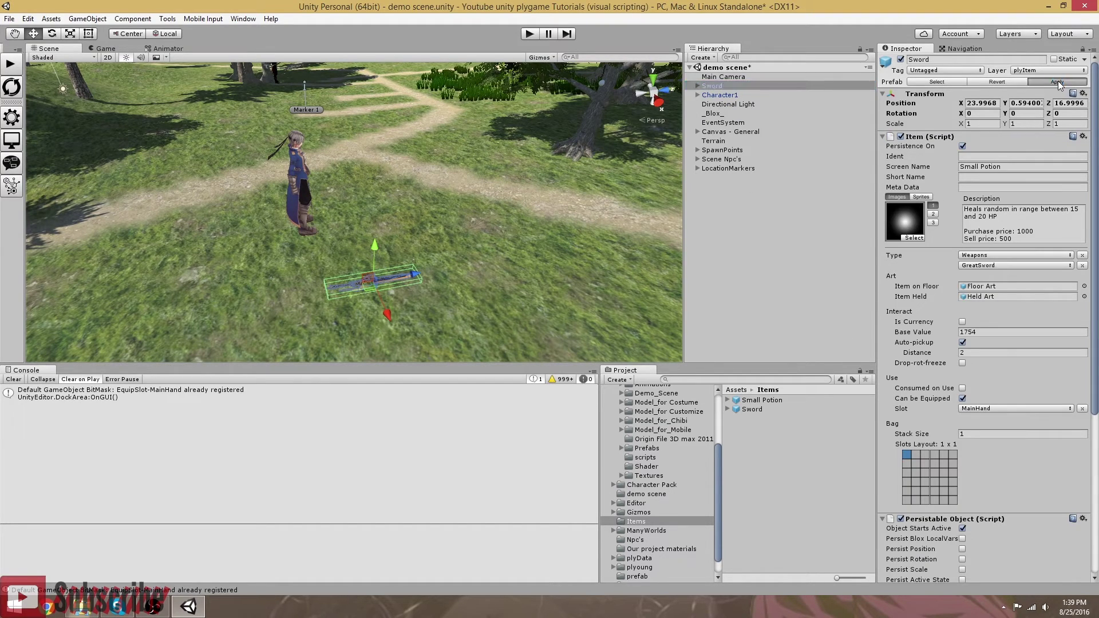
- Delete the Sword and Character1 instances from the scene
{"action": "left_click", "coordinate": [733, 94]}
{"action": "left_click", "coordinate": [717, 86]}
{"action": "key", "text": "Delete"}
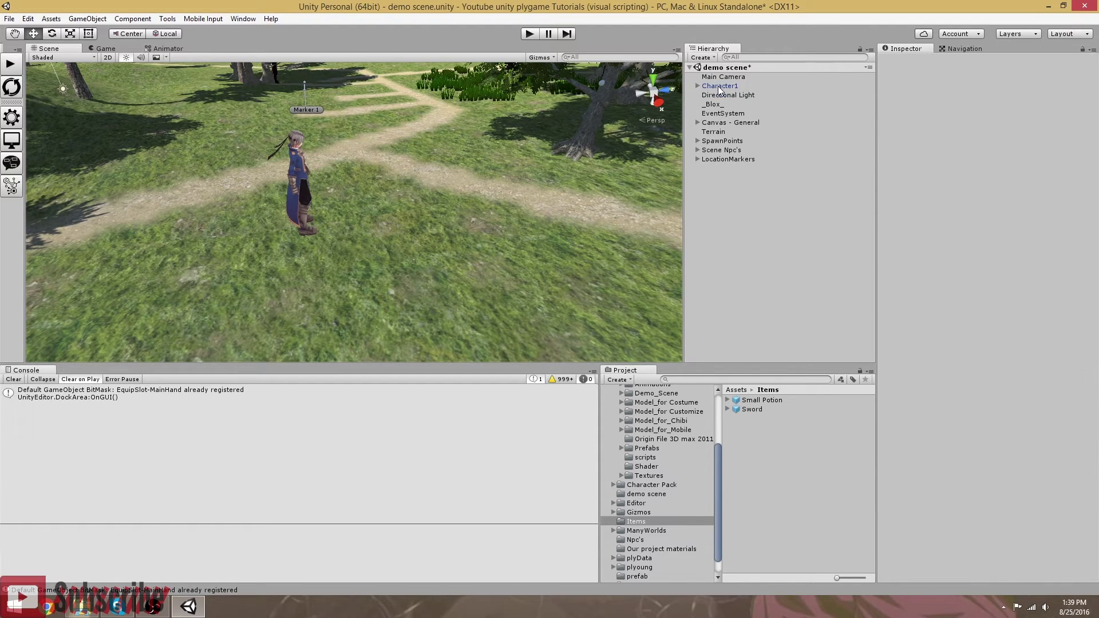
{"action": "left_click", "coordinate": [720, 86]}
{"action": "key", "text": "Delete"}
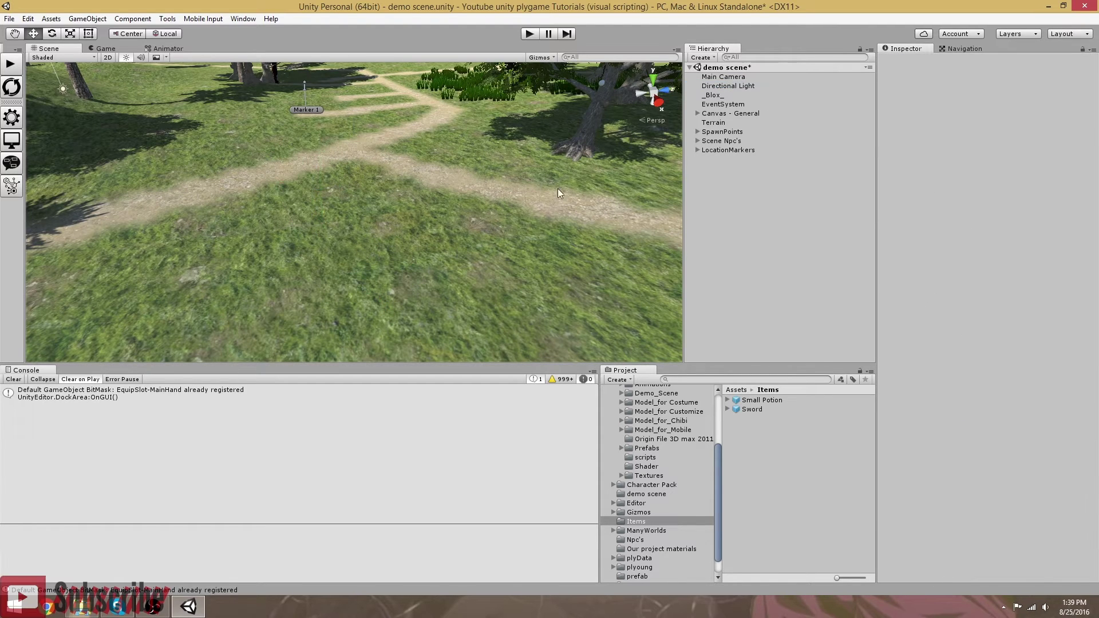
- Place an instance of the Sword prefab on the grass near the path and save the demo scene
{"action": "right_click_drag", "start_coordinate": [534, 210], "coordinate": [532, 214]}
{"action": "key", "text": "ctrl+s"}
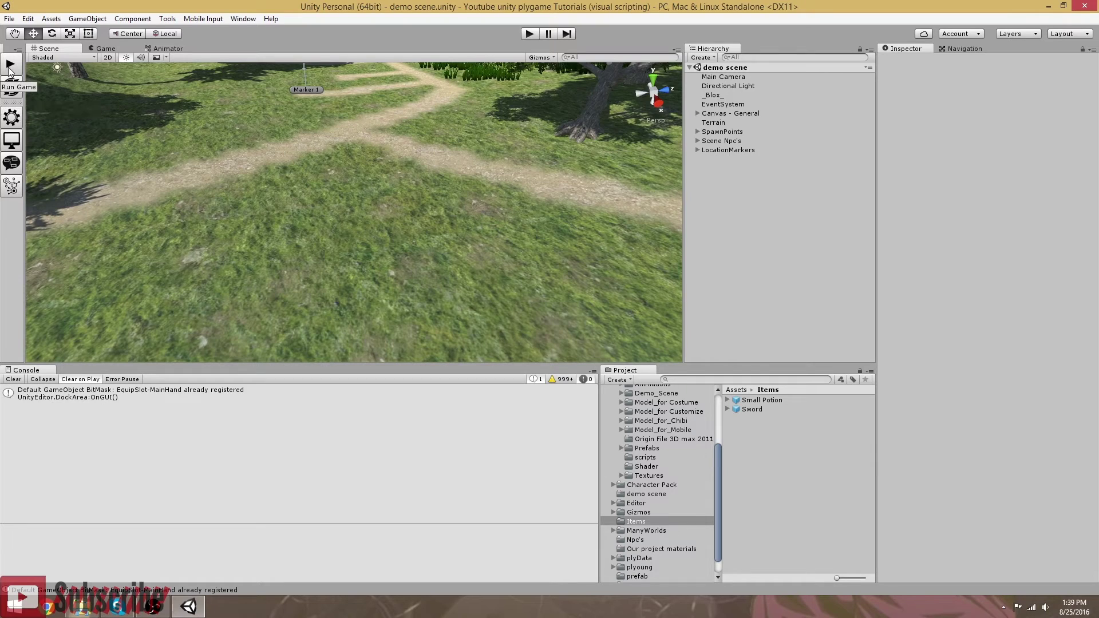
{"action": "left_click_drag", "start_coordinate": [753, 408], "coordinate": [290, 221]}
{"action": "left_click", "coordinate": [768, 259]}
{"action": "key", "text": "ctrl+s"}
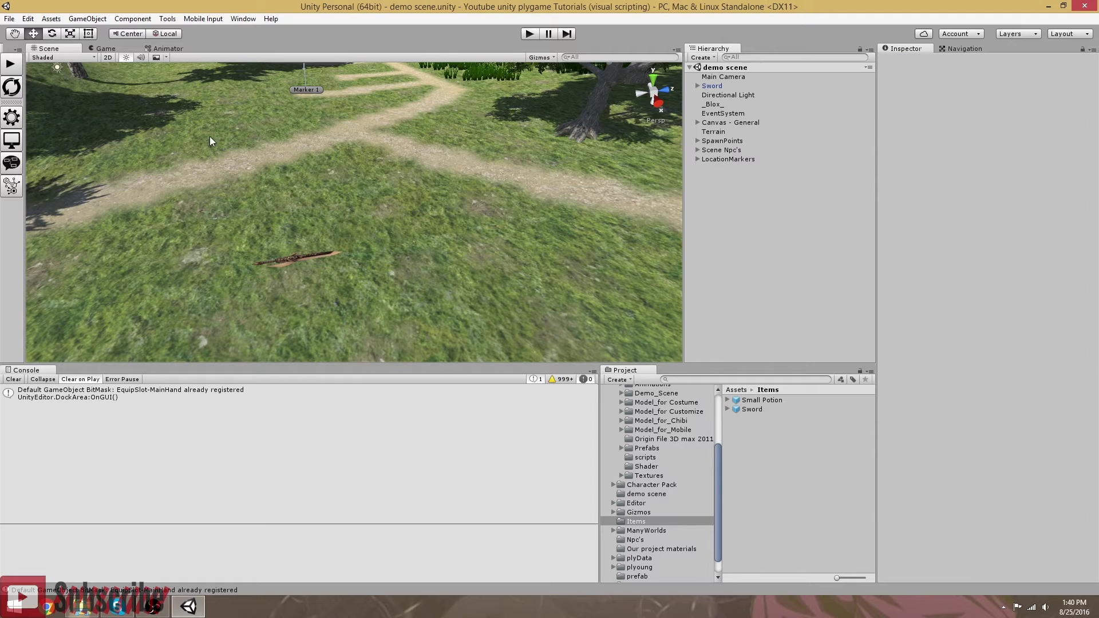
- Run the game and load the saved game in Slot2 from the main menu
{"action": "right_click_drag", "start_coordinate": [379, 208], "coordinate": [362, 202]}
{"action": "left_click", "coordinate": [10, 64]}
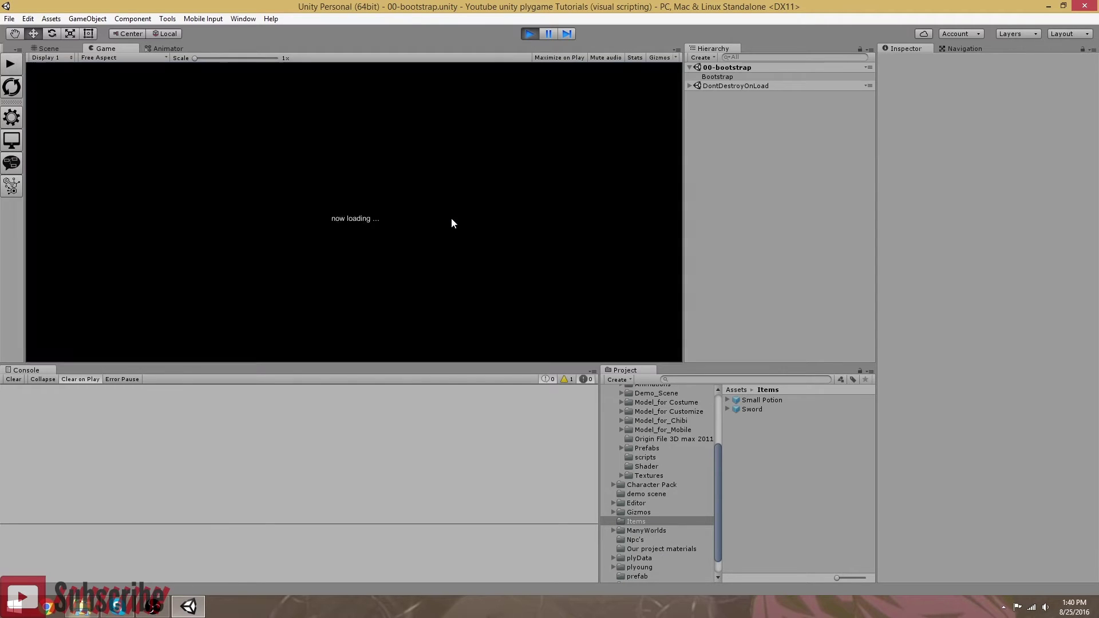
{"action": "left_click", "coordinate": [355, 203]}
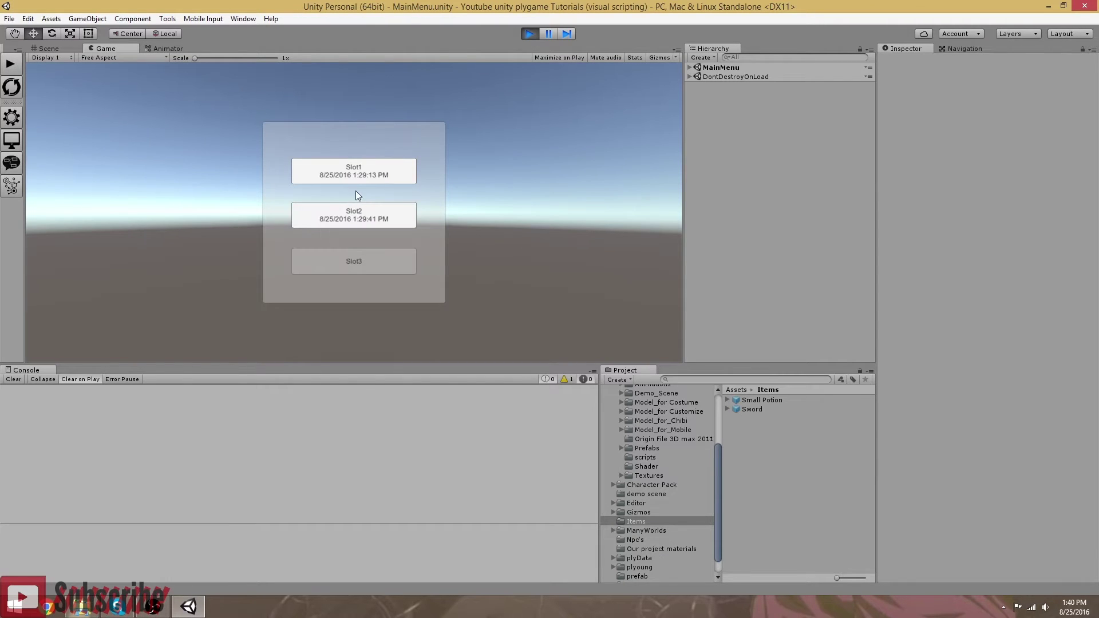
{"action": "left_click", "coordinate": [370, 216]}
- Walk the character across the terrain to the sword on the grass to pick it up
{"action": "right_click_drag", "start_coordinate": [370, 217], "coordinate": [483, 256]}
{"action": "key", "text": "w"}
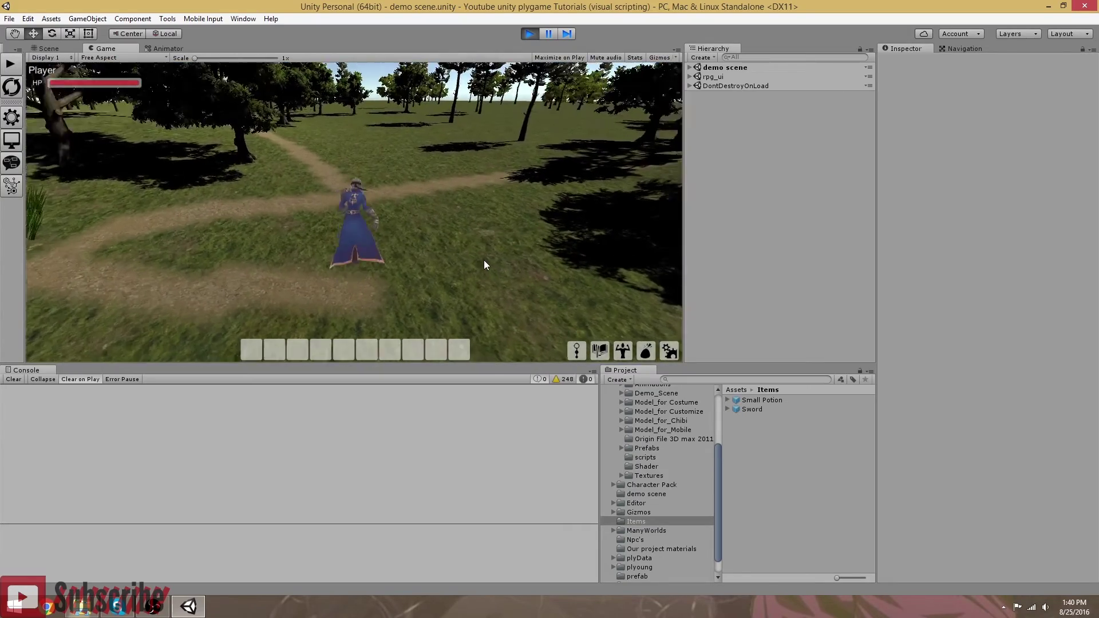
{"action": "right_click_drag", "start_coordinate": [486, 260], "coordinate": [623, 323]}
{"action": "key", "text": "d"}
{"action": "key", "text": "w"}
{"action": "key", "text": "w"}
{"action": "key", "text": "d"}
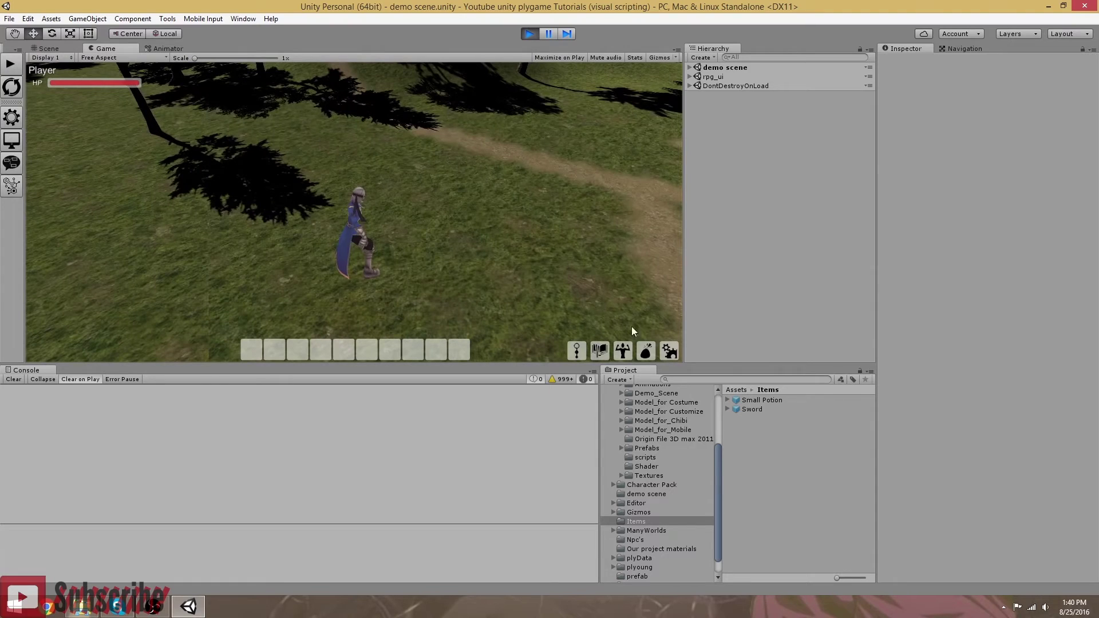
- Try equipping the item in the bag's first slot, view the resulting console entry's details, and stop the game
{"action": "left_click", "coordinate": [648, 349]}
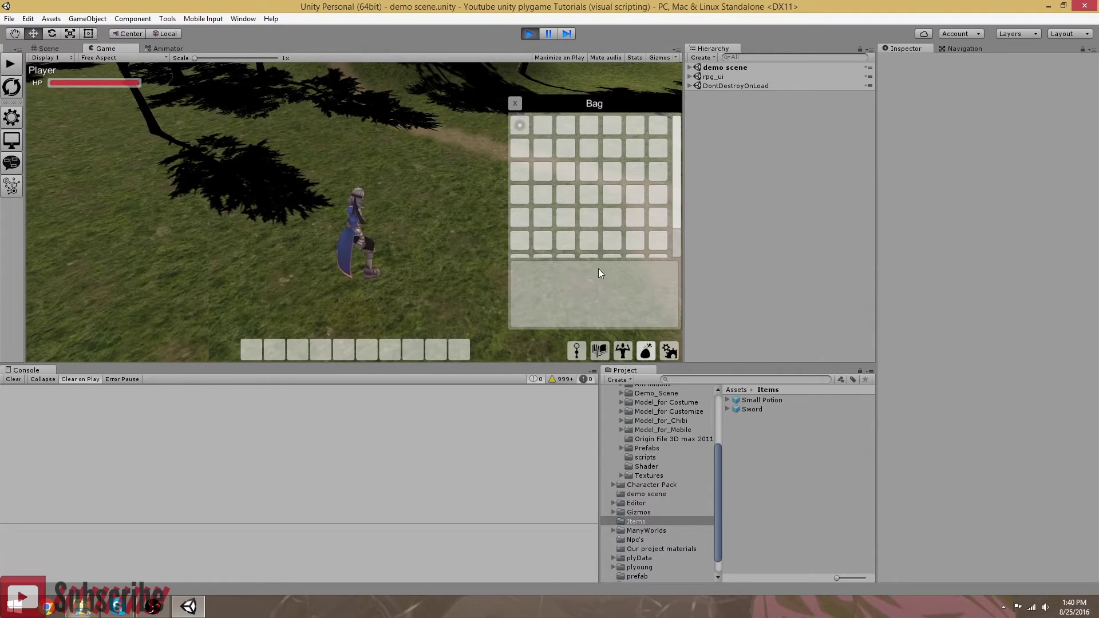
{"action": "left_click", "coordinate": [520, 126]}
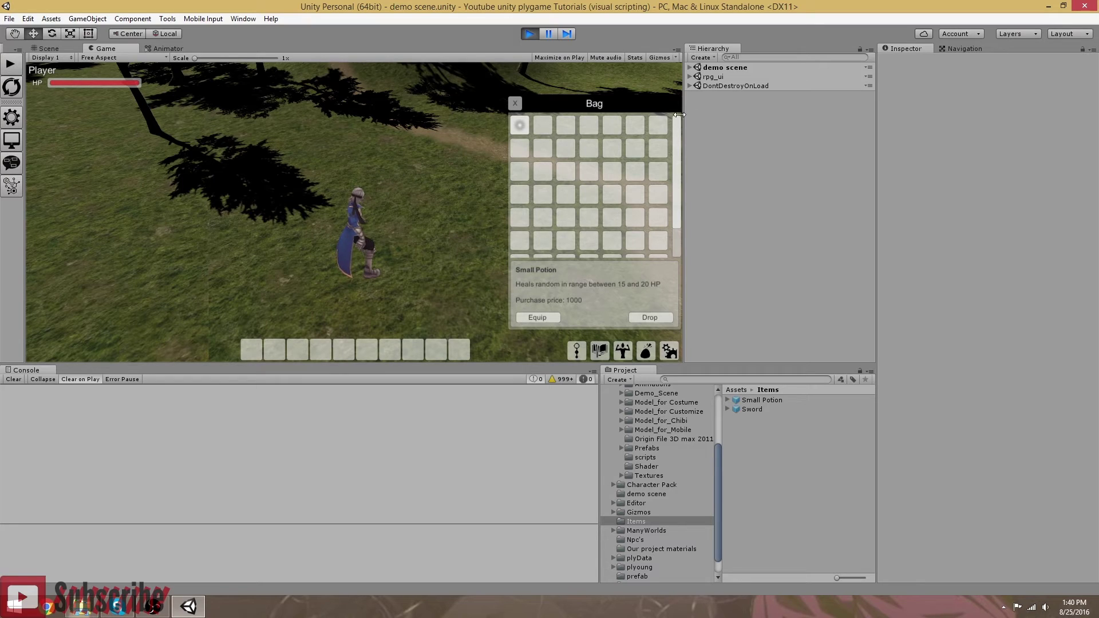
{"action": "left_click", "coordinate": [538, 318]}
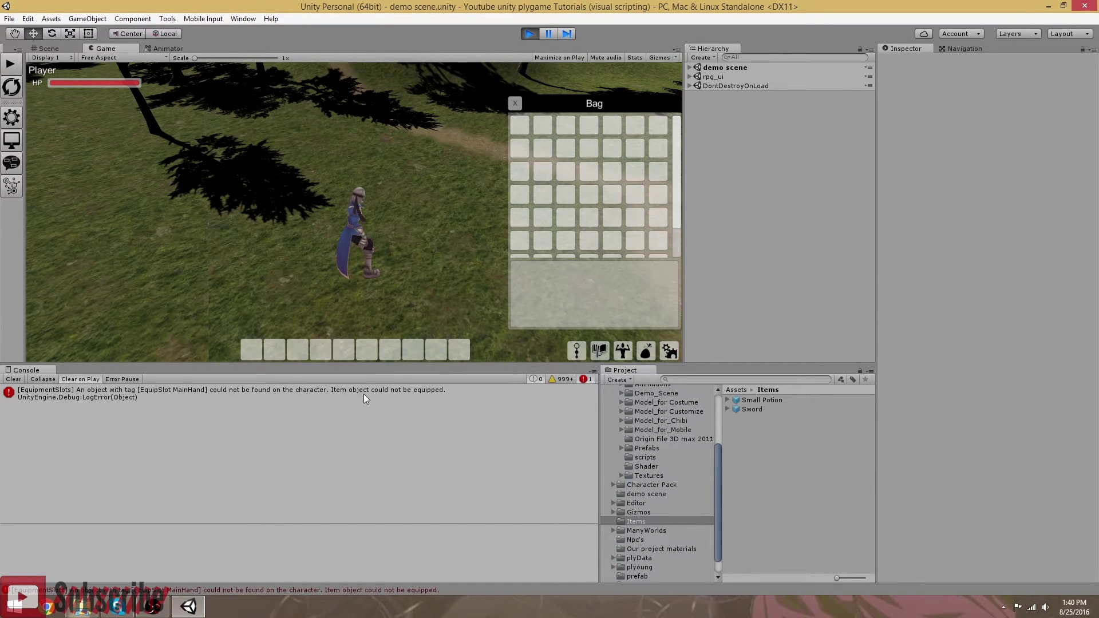
{"action": "left_click", "coordinate": [76, 399]}
{"action": "left_click", "coordinate": [514, 105]}
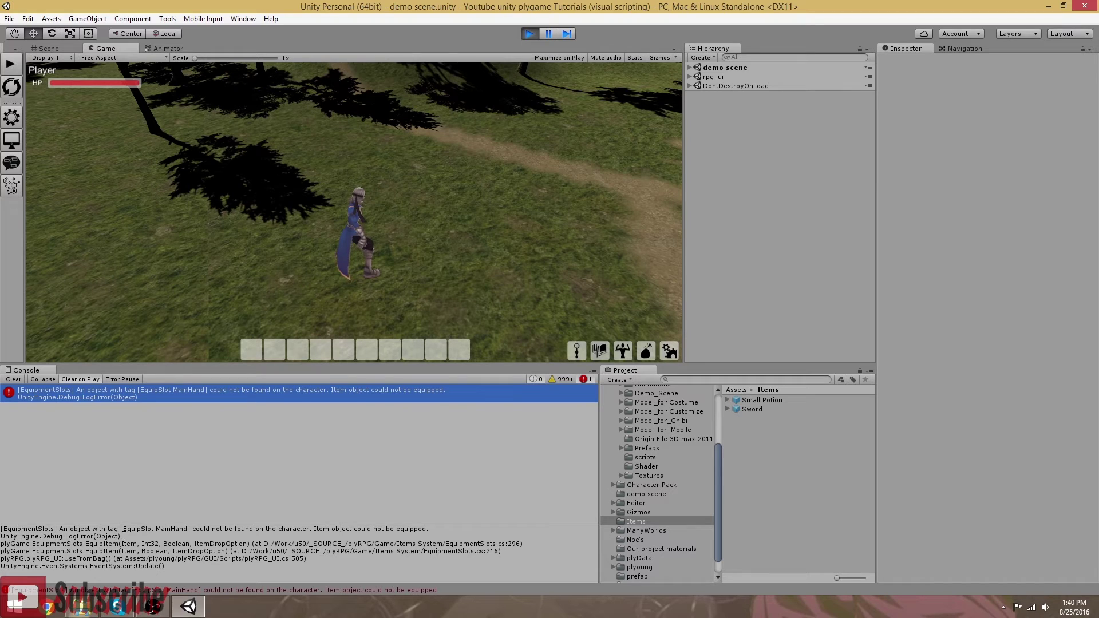
{"action": "left_click", "coordinate": [528, 33]}
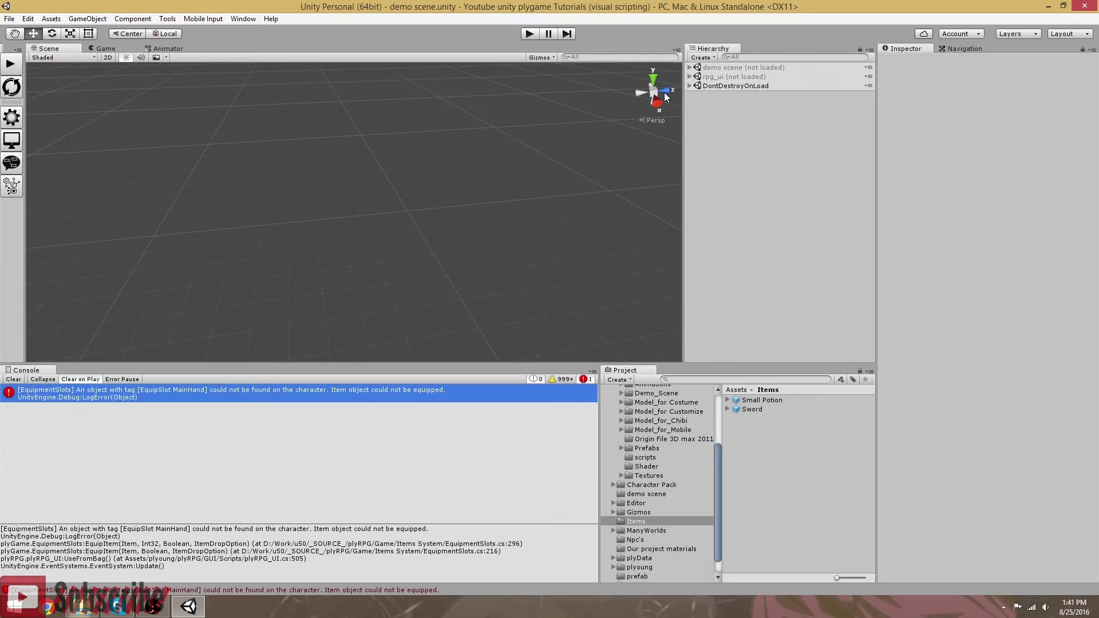
- Place an instance of the Character1 prefab from the Npc's folder in the scene behind the sword
{"action": "right_click_drag", "start_coordinate": [424, 250], "coordinate": [438, 216]}
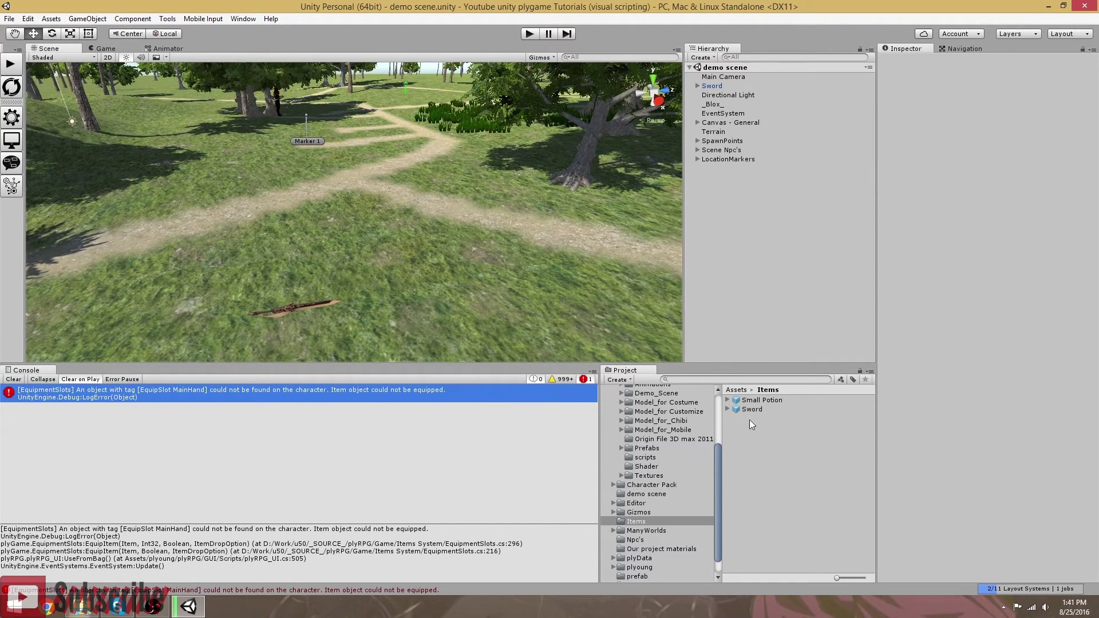
{"action": "scroll", "coordinate": [640, 521], "scroll_direction": "down", "scroll_amount": 1}
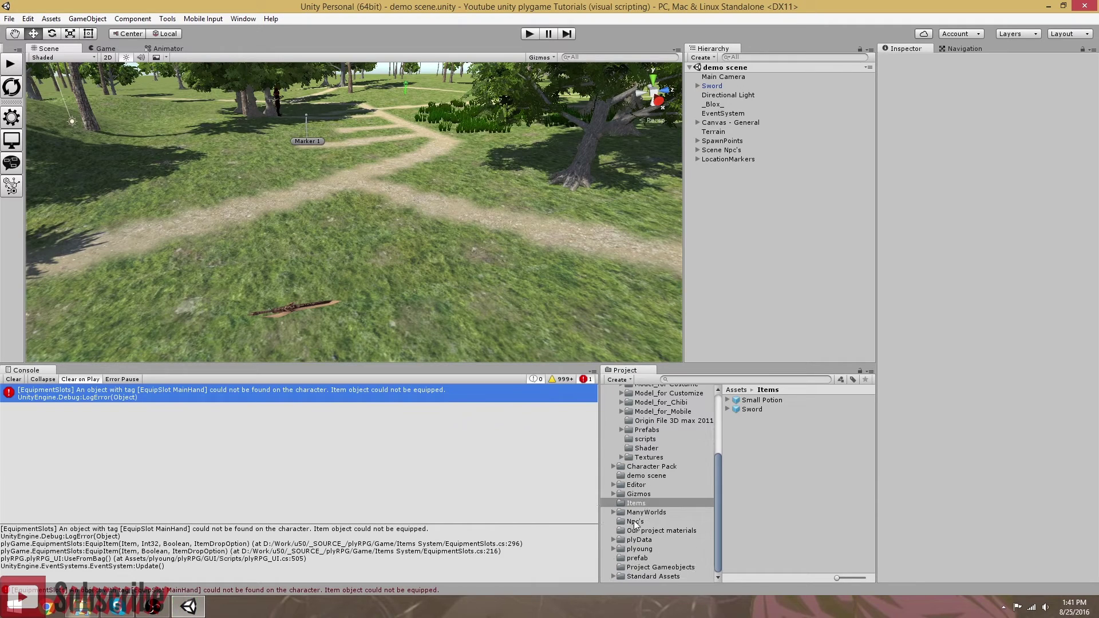
{"action": "left_click", "coordinate": [641, 521]}
{"action": "left_click_drag", "start_coordinate": [756, 400], "coordinate": [364, 227]}
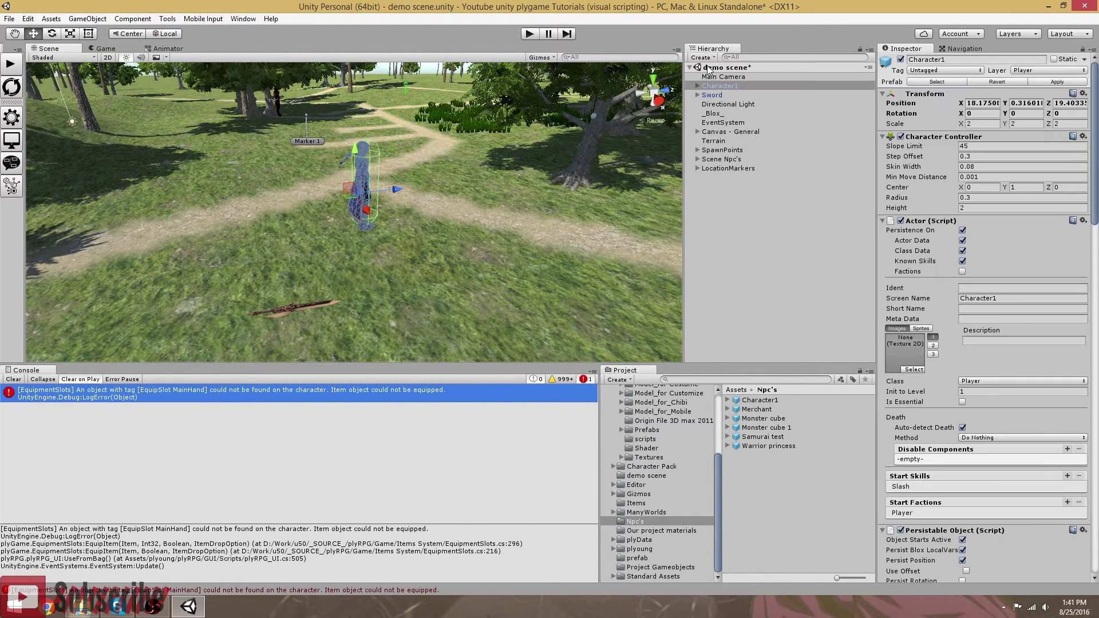
- Rename the project's custom EquipSlot tag to "EquipSlot MainHand" and save the scene
{"action": "left_click", "coordinate": [950, 68]}
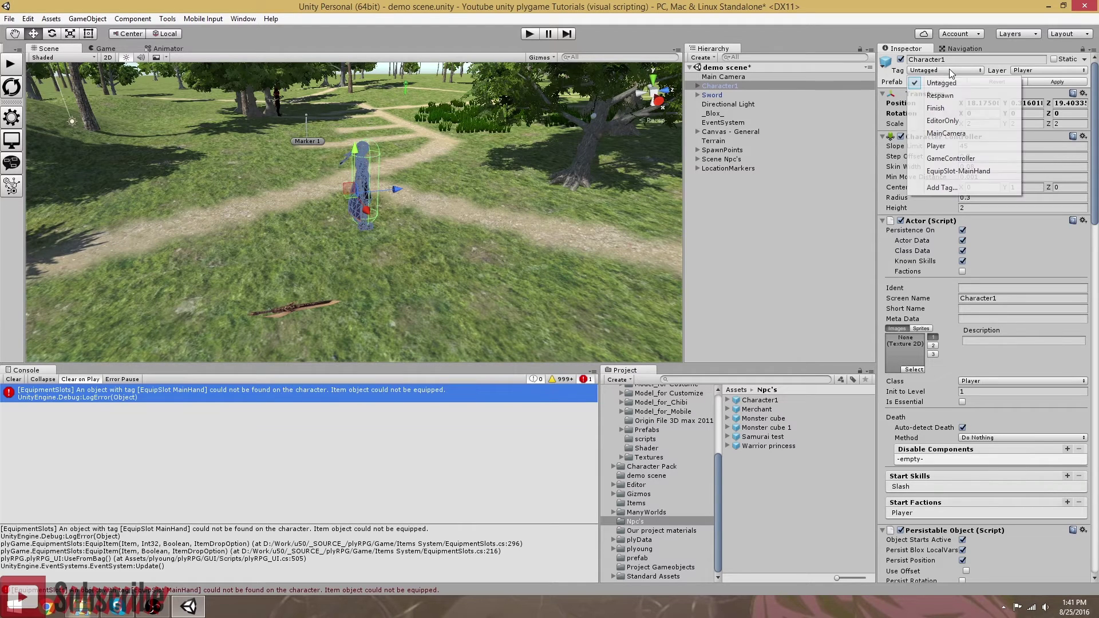
{"action": "left_click", "coordinate": [955, 189]}
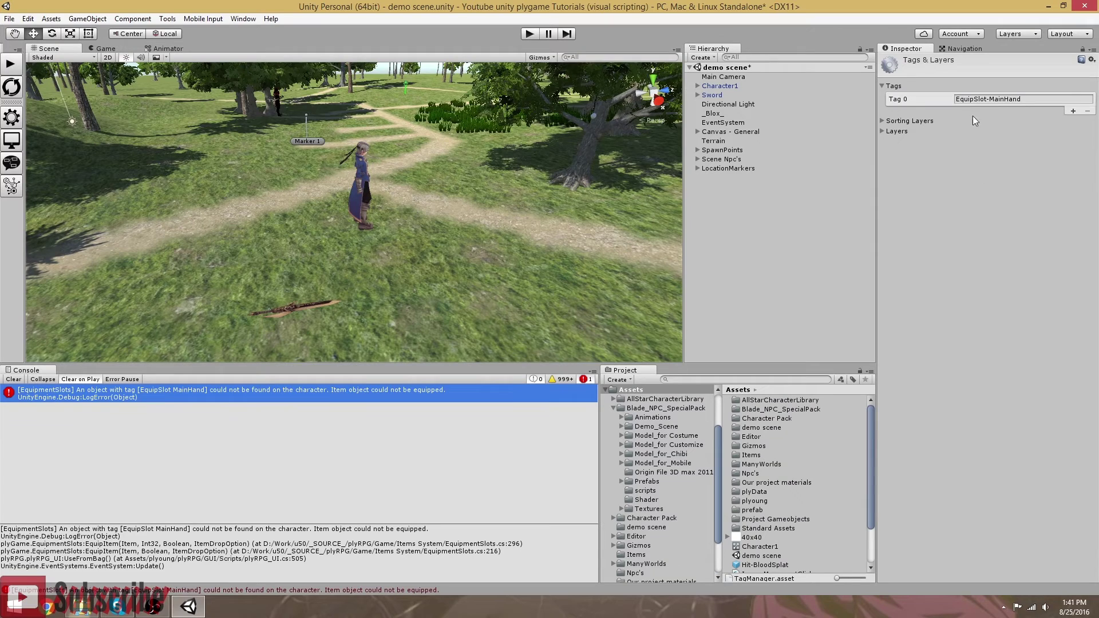
{"action": "left_click", "coordinate": [992, 99]}
{"action": "double_click", "coordinate": [989, 100]}
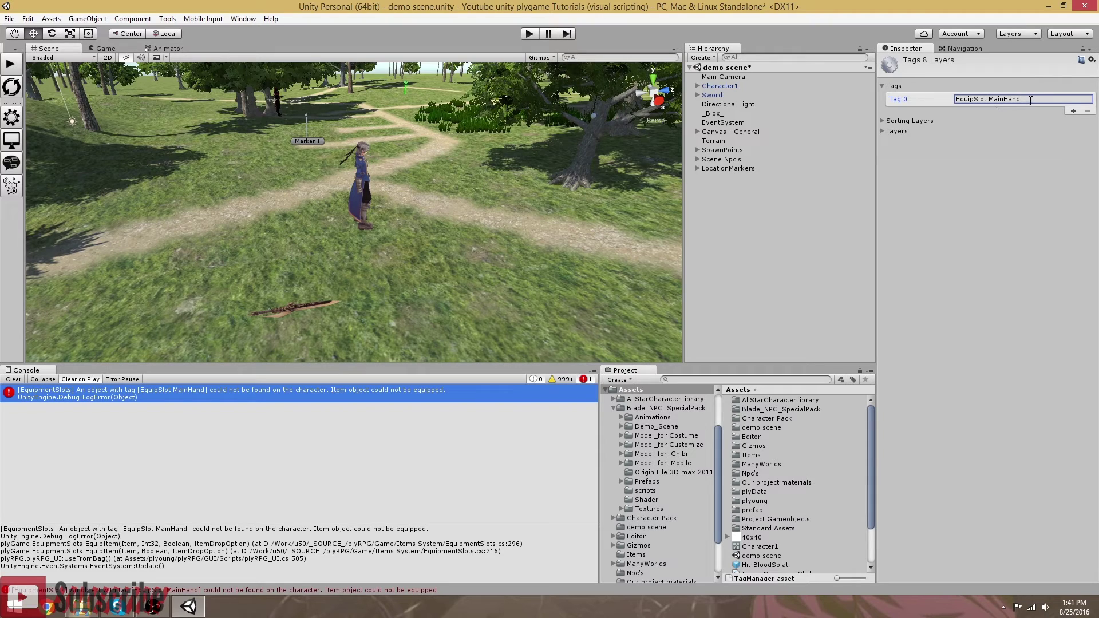
{"action": "key", "text": "ctrl+s"}
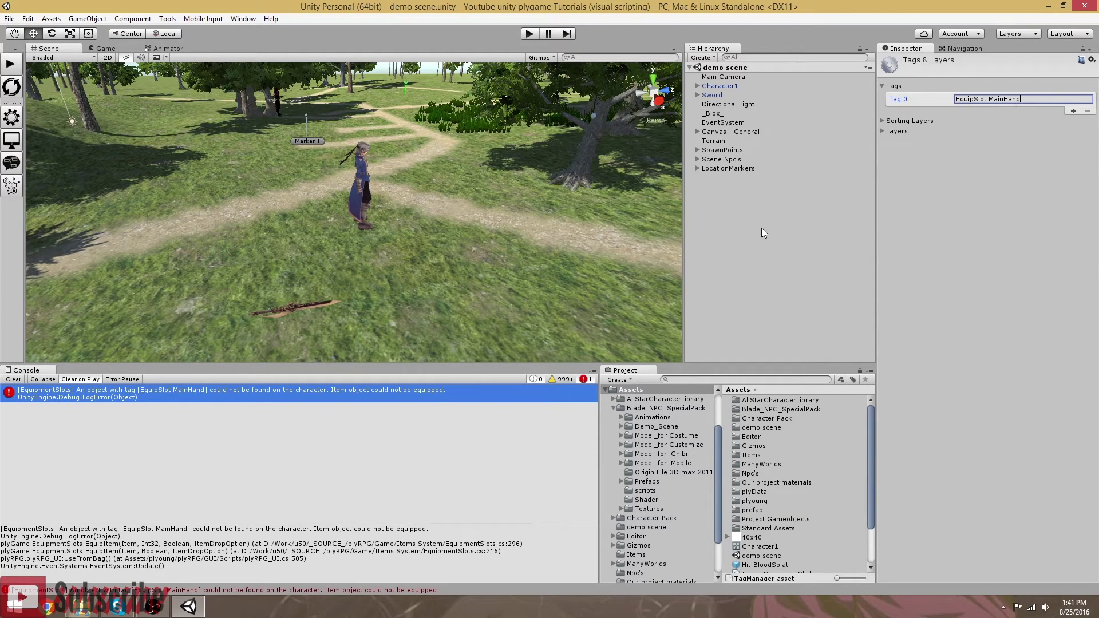
{"action": "left_click", "coordinate": [761, 228]}
- Check the tag of the EquipSlot-MainHand object under Character1's Blade_male Prop1, and delete the Character1 instance from the scene
{"action": "left_click", "coordinate": [697, 86]}
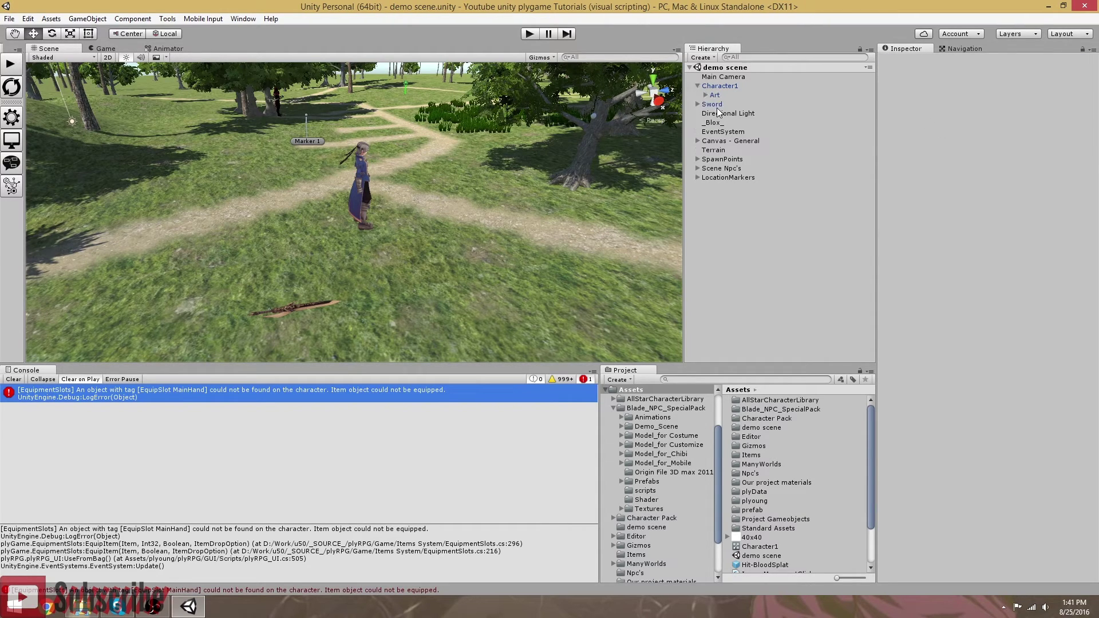
{"action": "left_click", "coordinate": [705, 95]}
{"action": "left_click", "coordinate": [746, 168]}
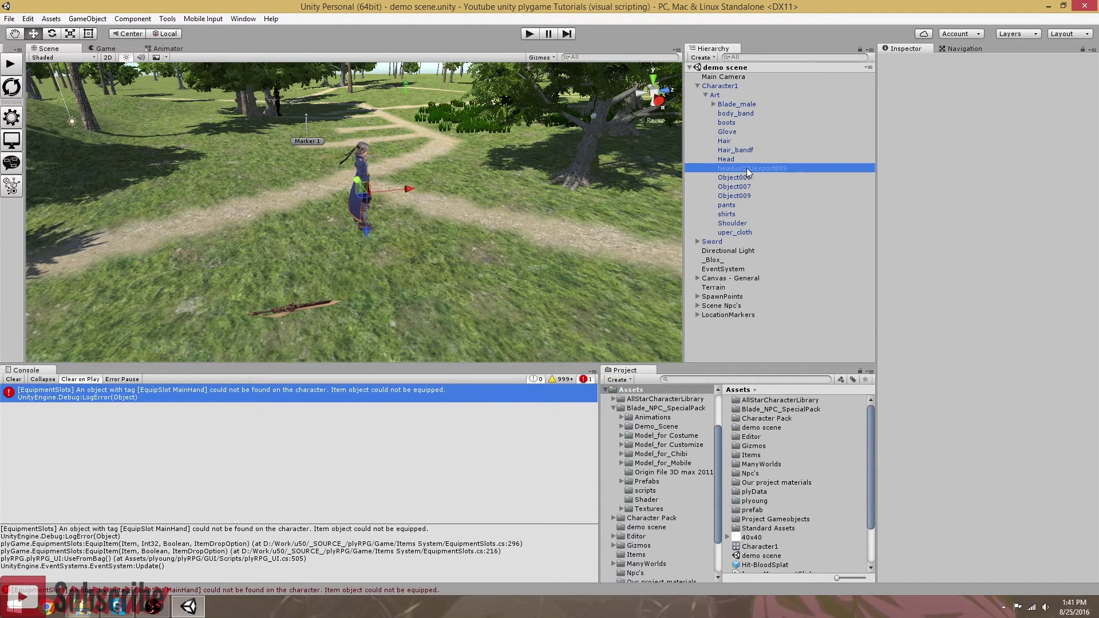
{"action": "left_click", "coordinate": [980, 269]}
{"action": "left_click", "coordinate": [741, 130]}
{"action": "left_click", "coordinate": [926, 70]}
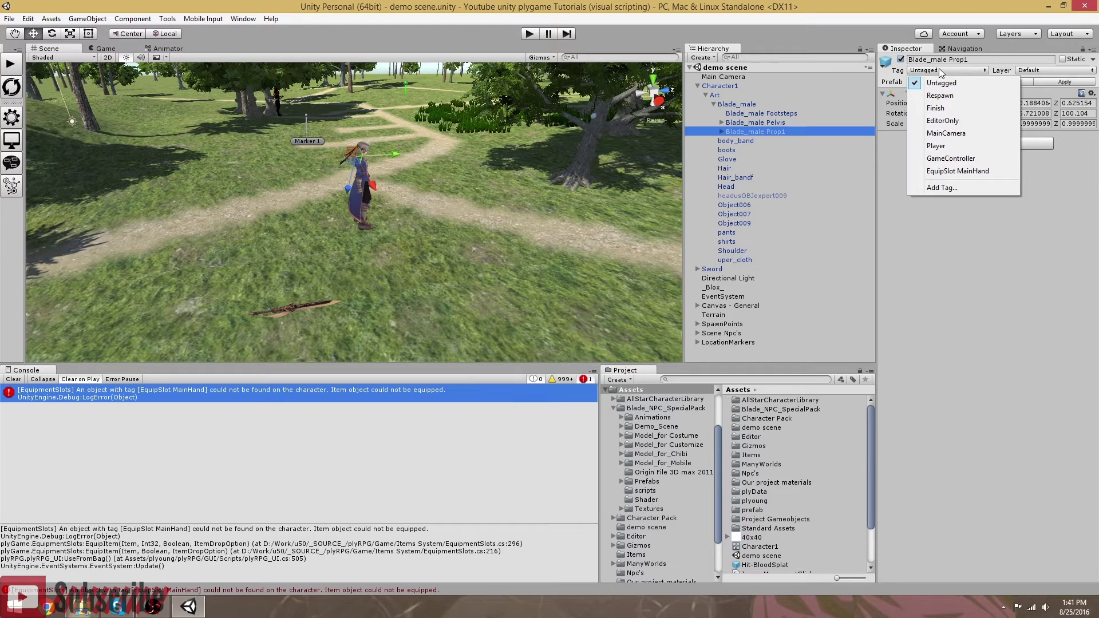
{"action": "left_click", "coordinate": [722, 132]}
{"action": "left_click", "coordinate": [751, 140]}
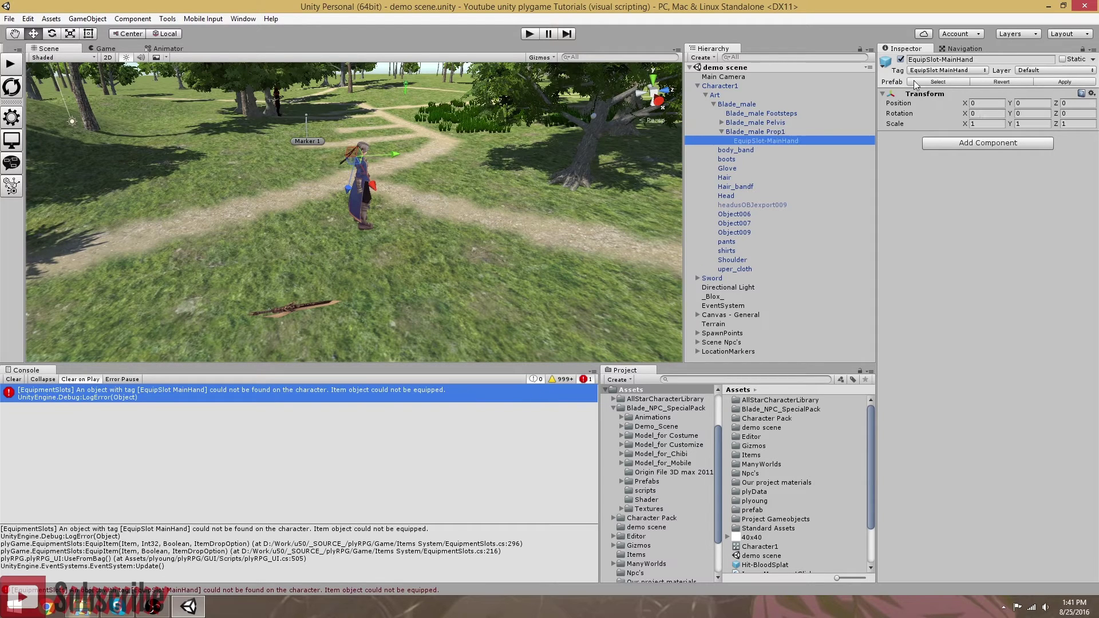
{"action": "left_click", "coordinate": [717, 86]}
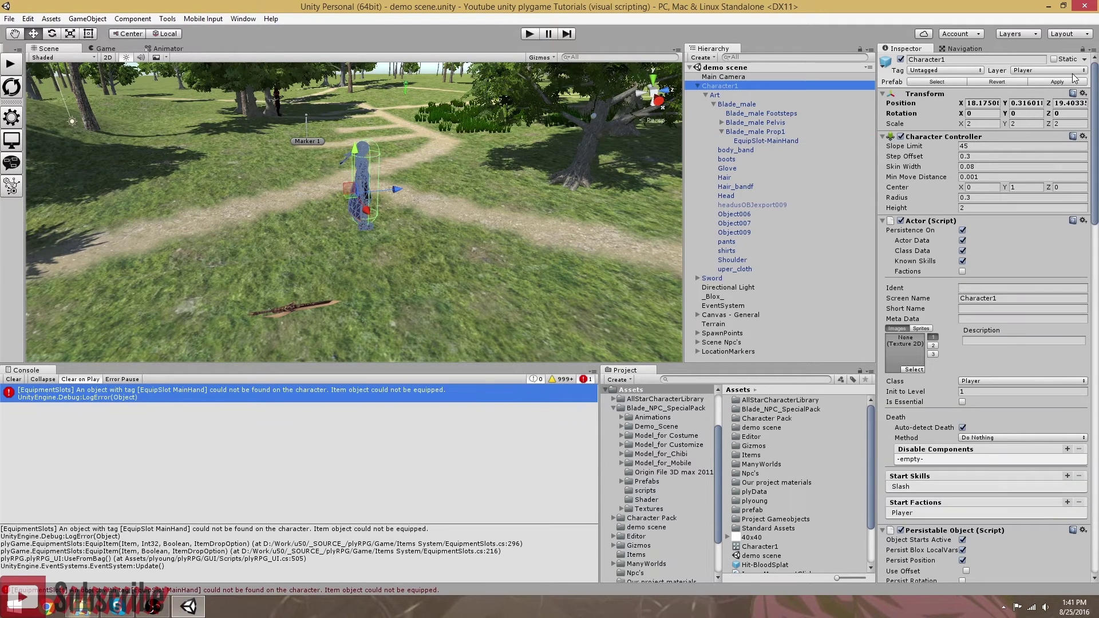
{"action": "key", "text": "Delete"}
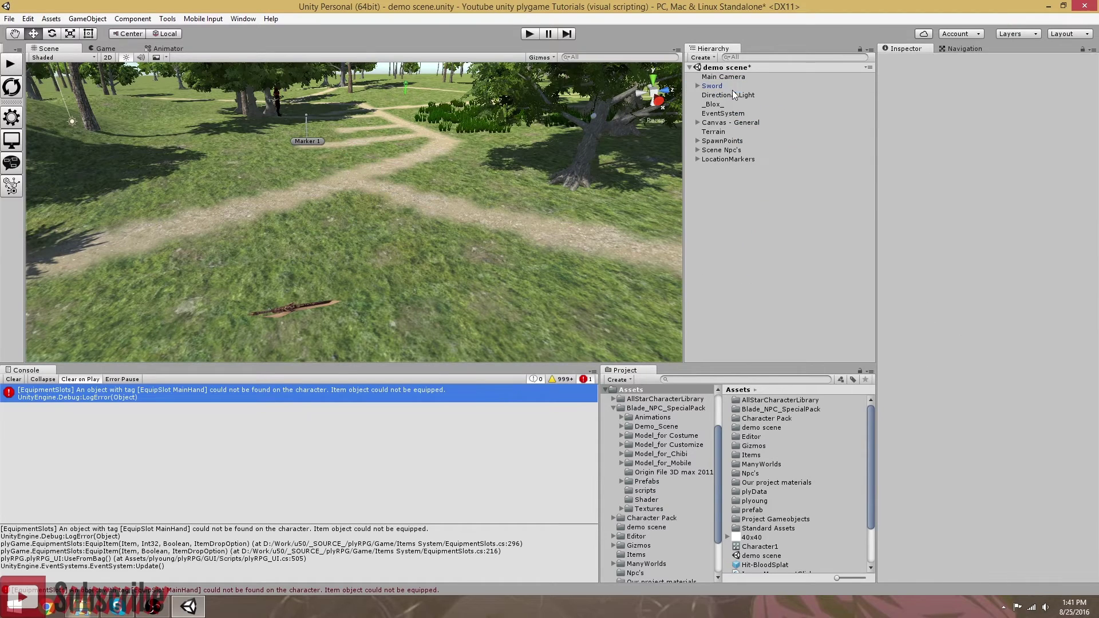
- Run the game again and load the Slot2 saved game to retest equipping the sword
{"action": "left_click", "coordinate": [11, 63]}
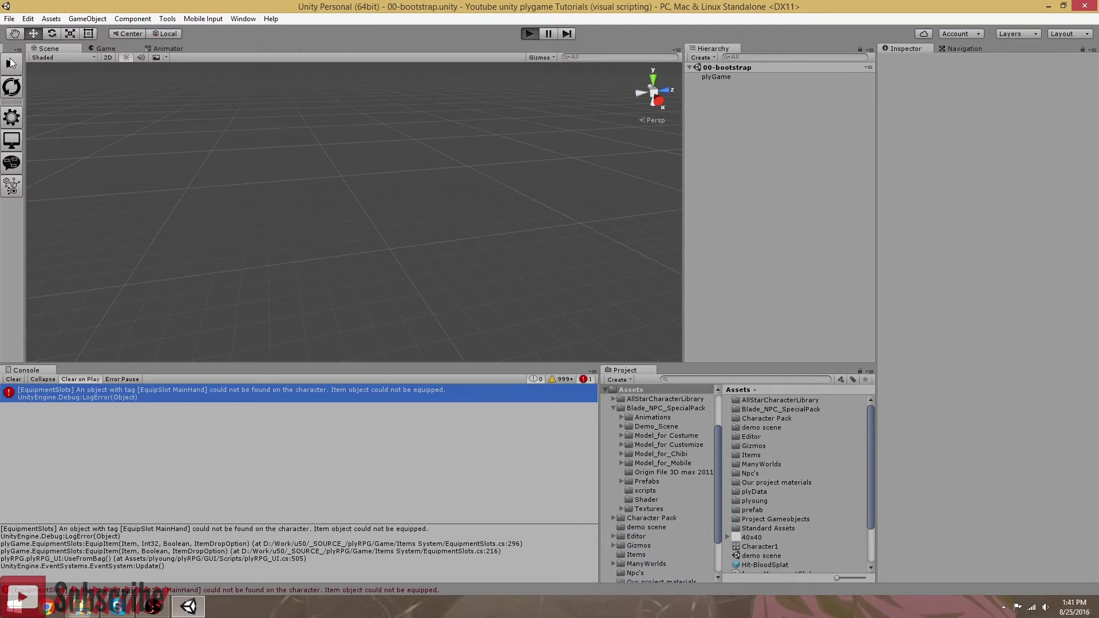
{"action": "left_click", "coordinate": [10, 63]}
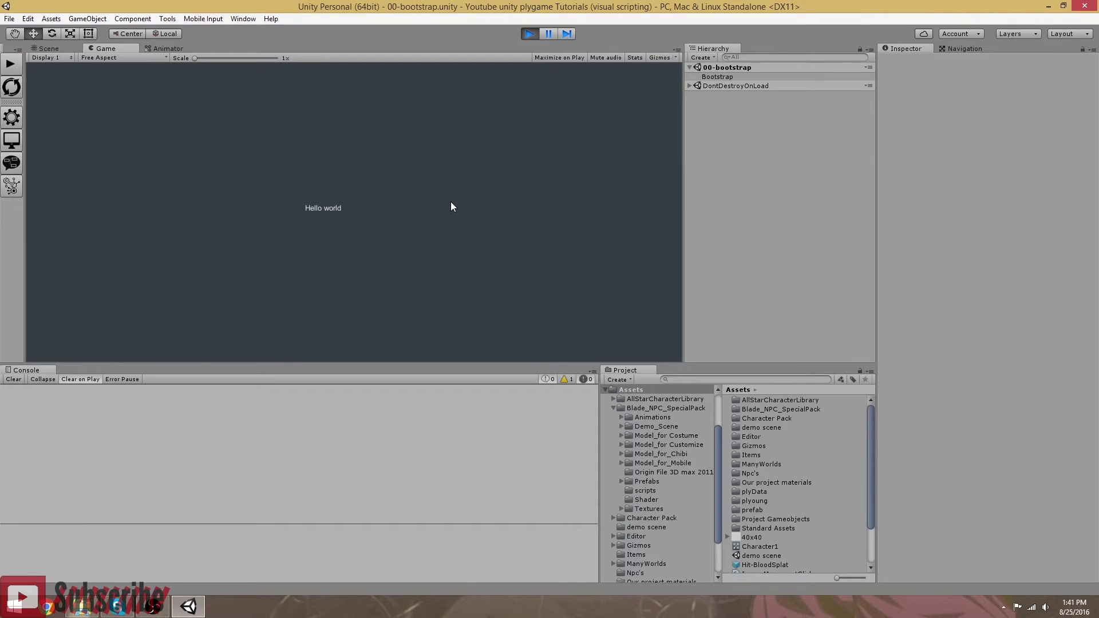
{"action": "left_click", "coordinate": [352, 203]}
{"action": "left_click", "coordinate": [359, 218]}
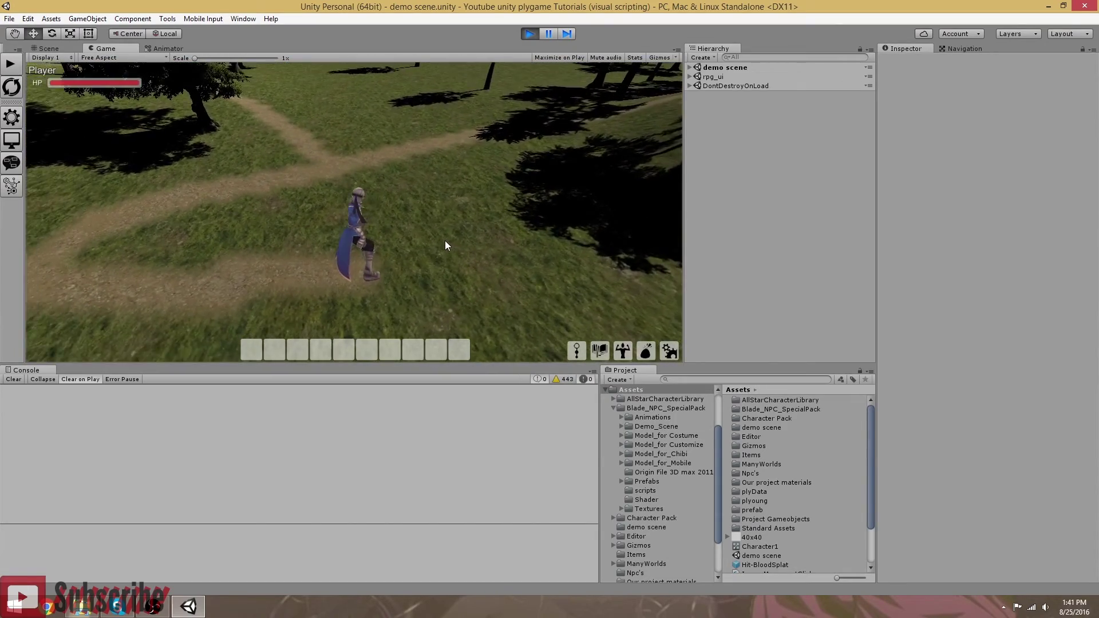
- Walk the character past the path crossing to the sword and pick it up
{"action": "key", "text": "w"}
{"action": "key", "text": "d"}
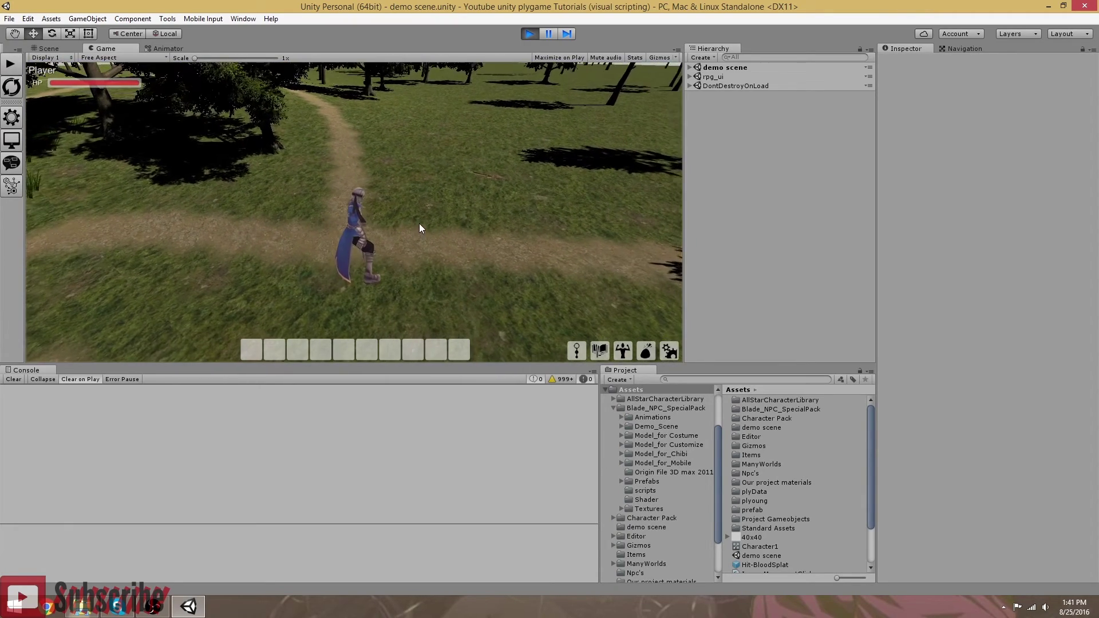
{"action": "key", "text": "w"}
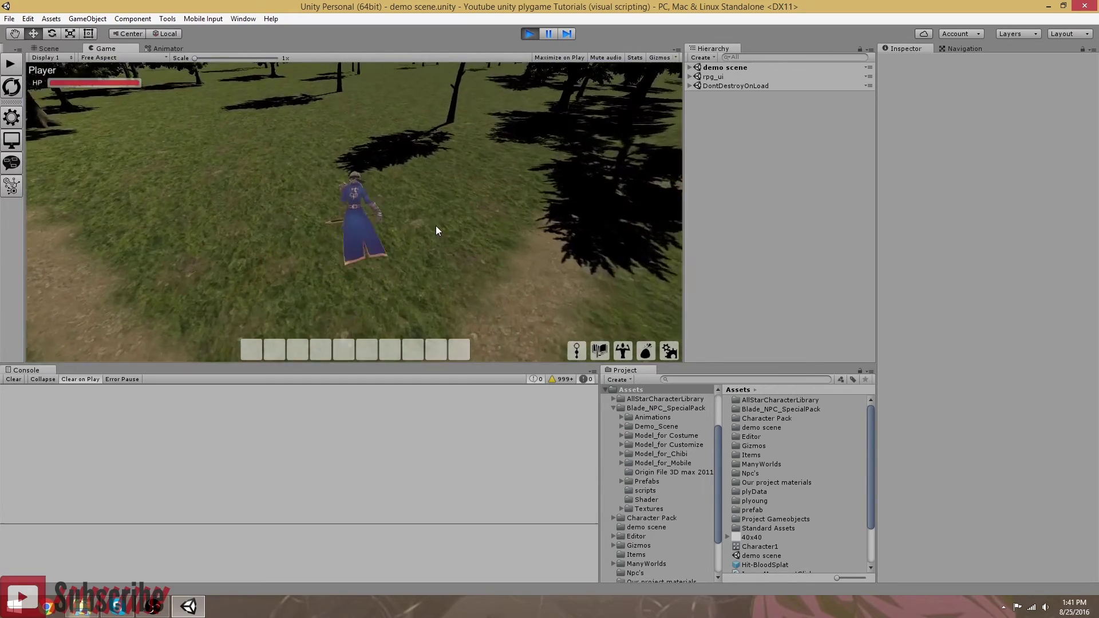
{"action": "key", "text": "w"}
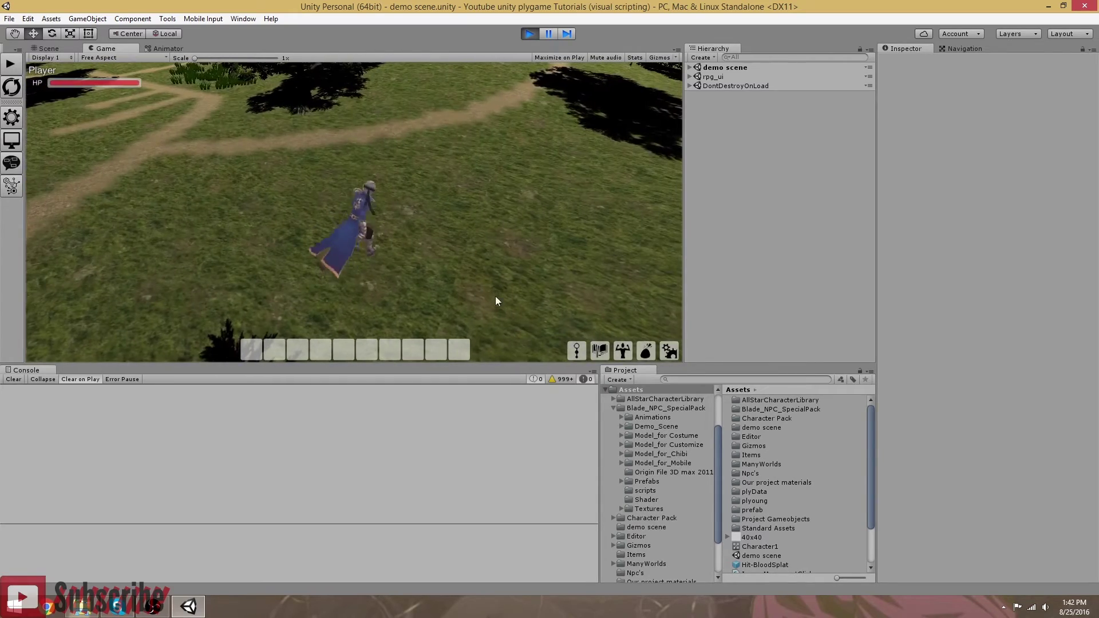
- Try equipping the first item in the bag again, close the bag, and inspect the resulting console entry's details
{"action": "left_click", "coordinate": [646, 351]}
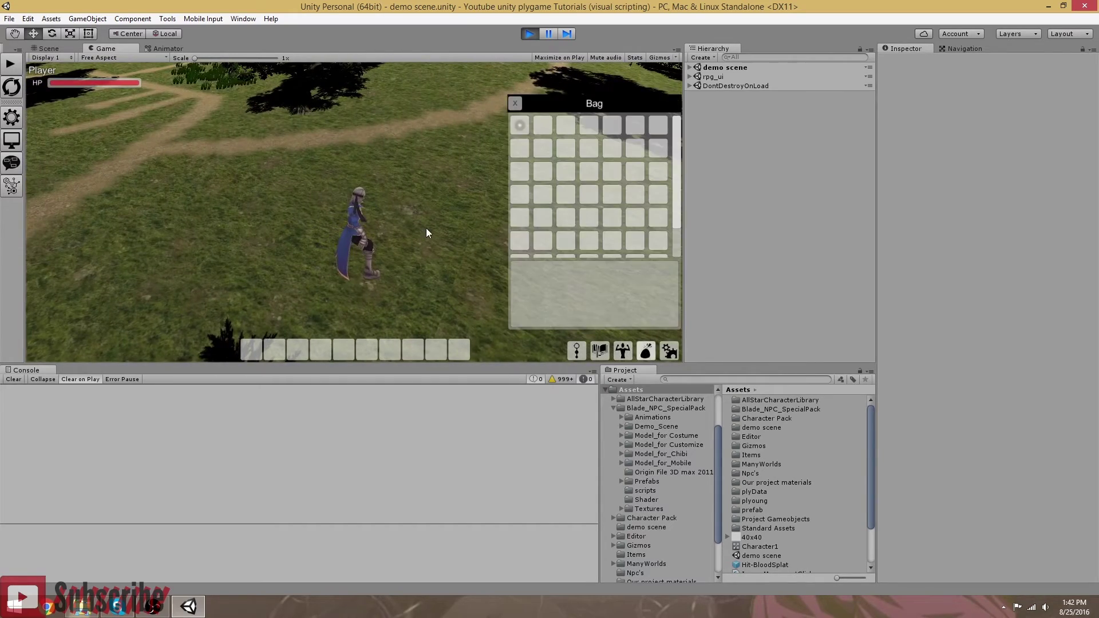
{"action": "left_click", "coordinate": [521, 127]}
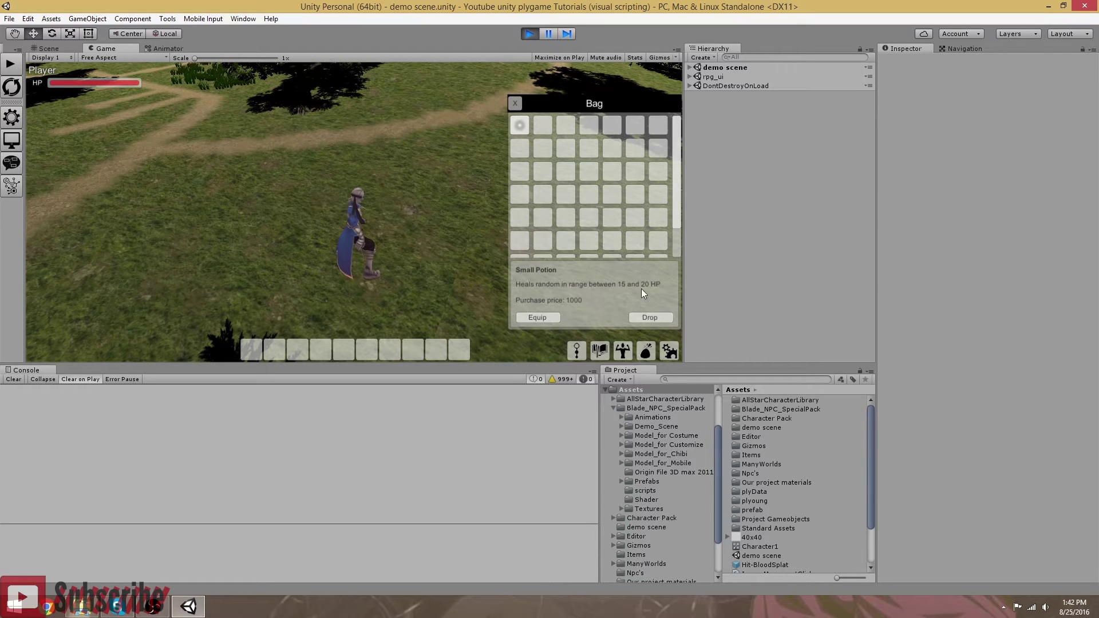
{"action": "left_click", "coordinate": [544, 318]}
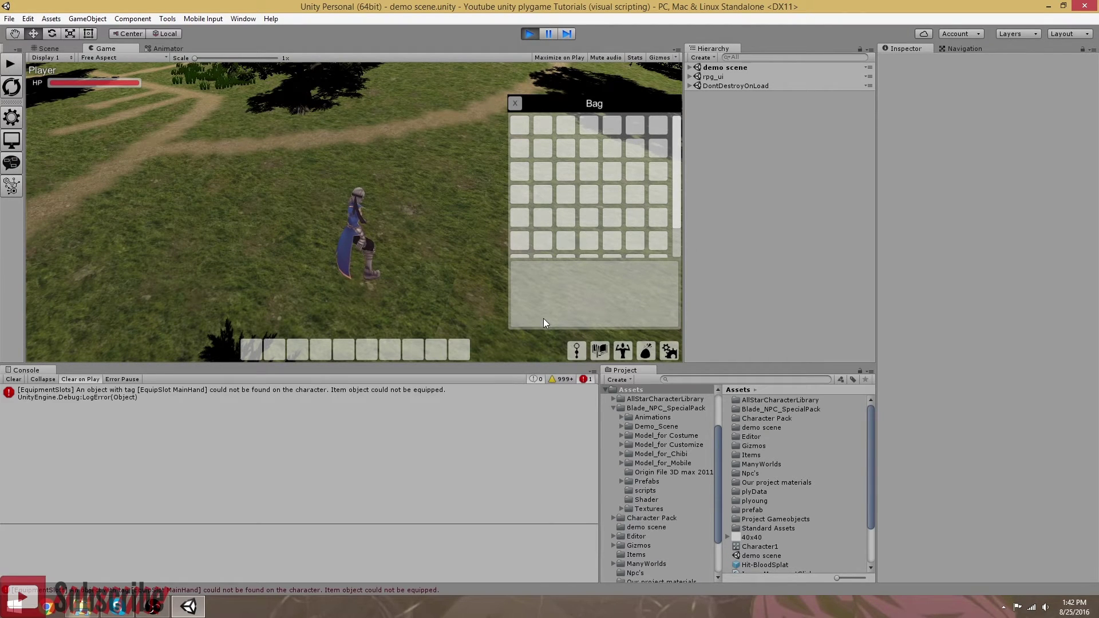
{"action": "left_click", "coordinate": [514, 103]}
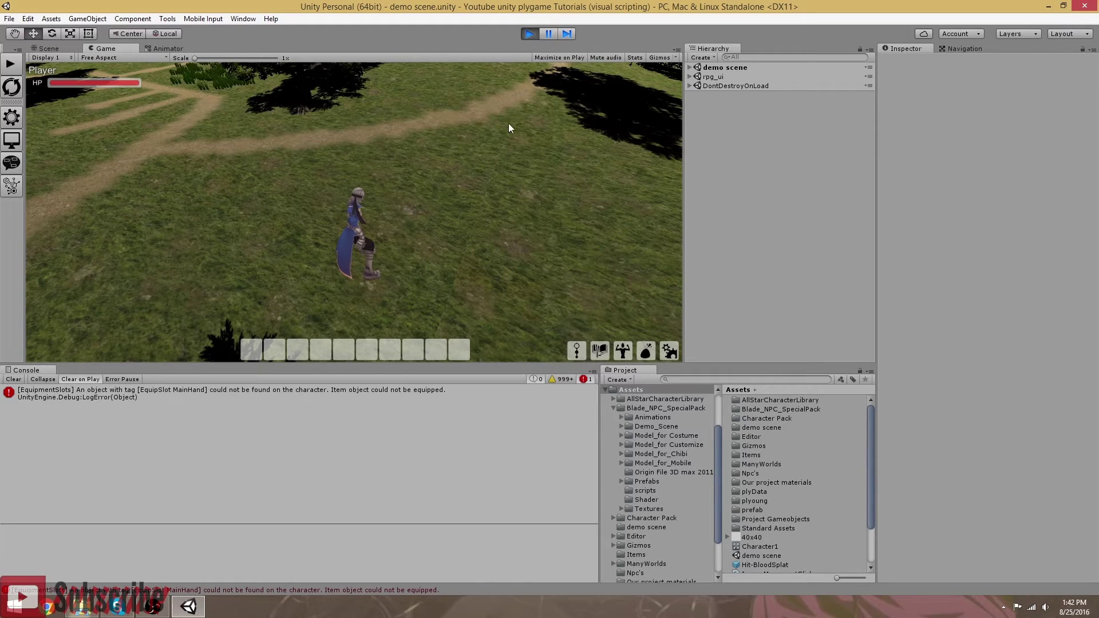
{"action": "left_click", "coordinate": [294, 390]}
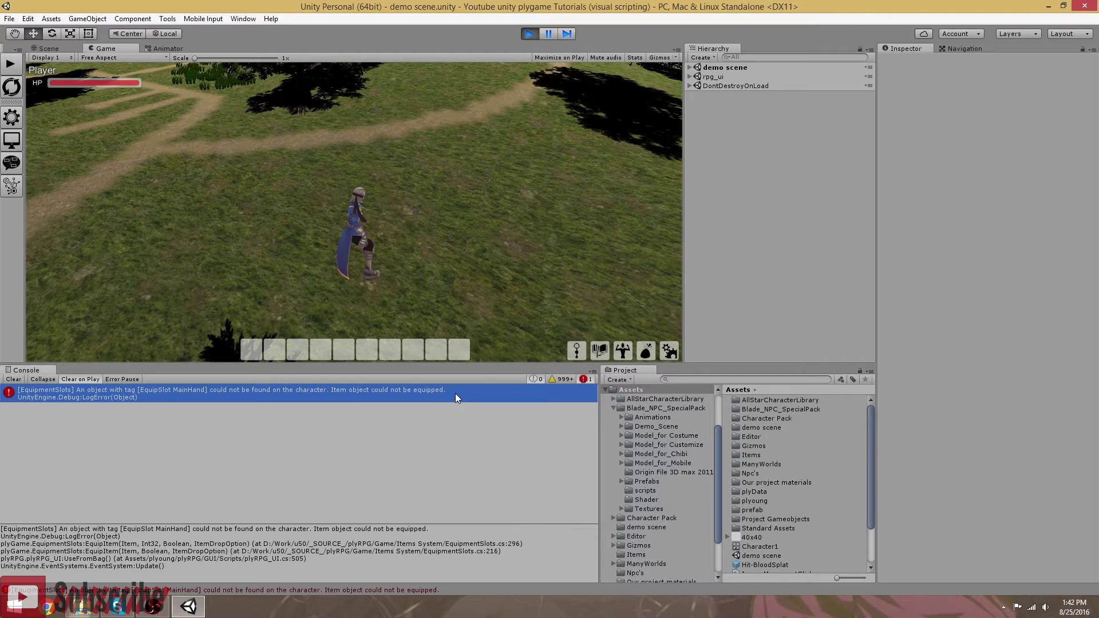
- Expand the running demo scene's Player and inspect the item held under its Equipped Items
{"action": "left_click", "coordinate": [691, 76]}
{"action": "left_click", "coordinate": [690, 68]}
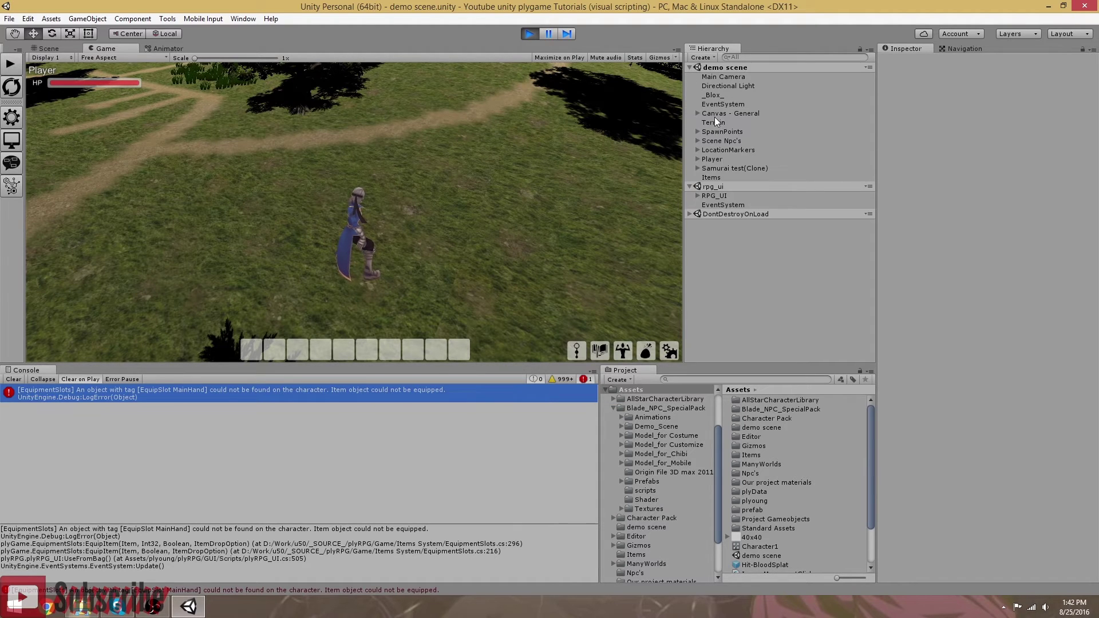
{"action": "left_click", "coordinate": [697, 160]}
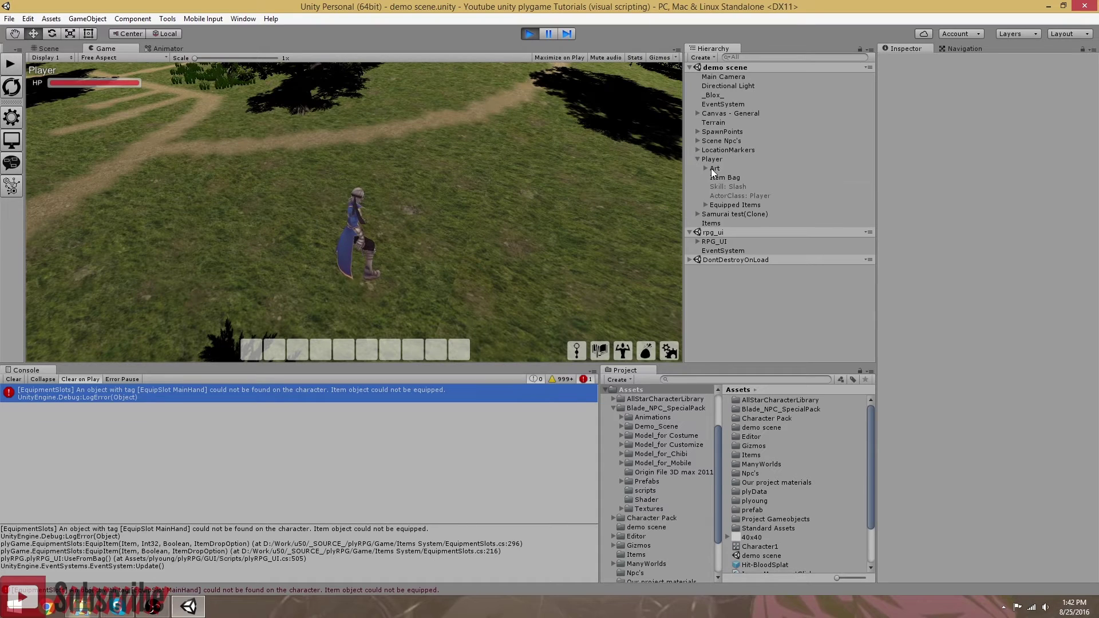
{"action": "left_click", "coordinate": [706, 204]}
{"action": "left_click", "coordinate": [731, 216]}
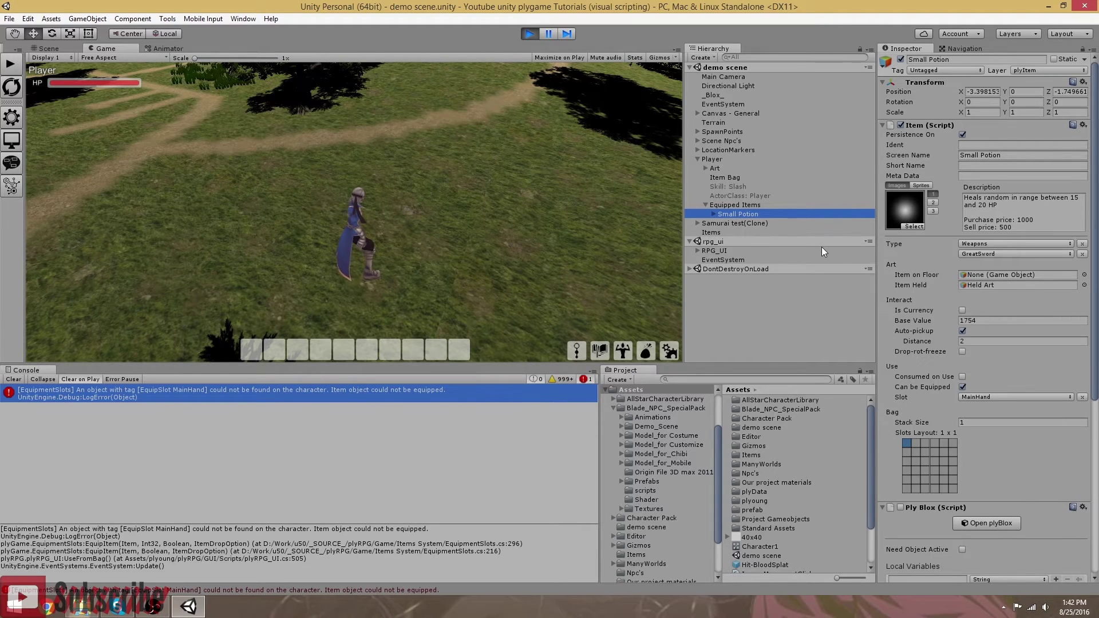
- Try setting the tag of the EquipSlot-MainHand object under the running Player's Blade_male Prop1 to EquipSlot MainHand
{"action": "left_click", "coordinate": [713, 159]}
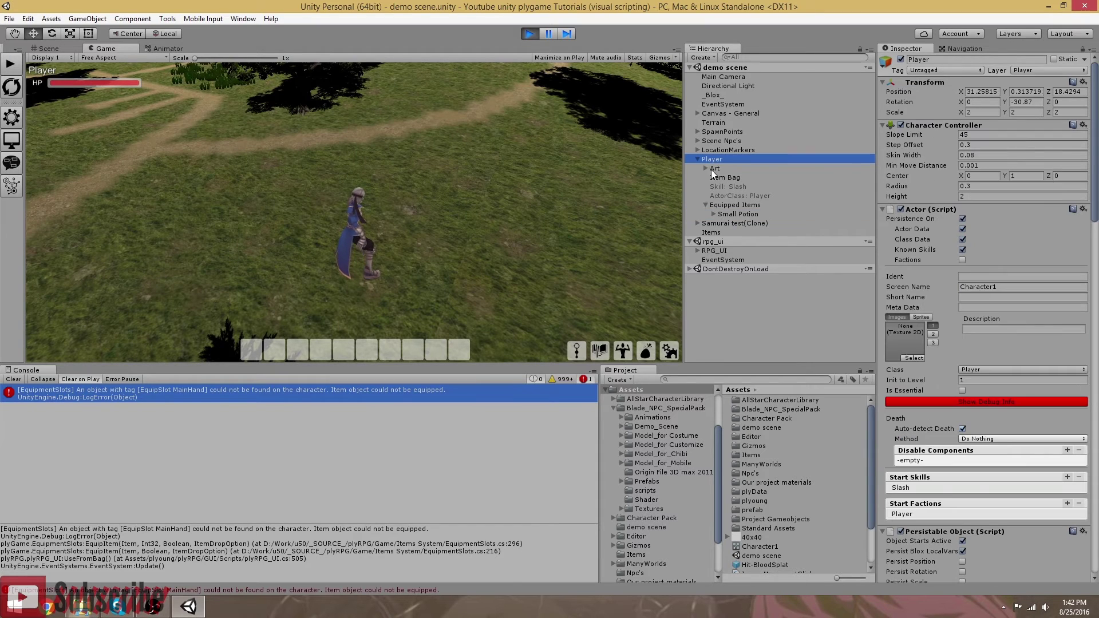
{"action": "left_click", "coordinate": [707, 168]}
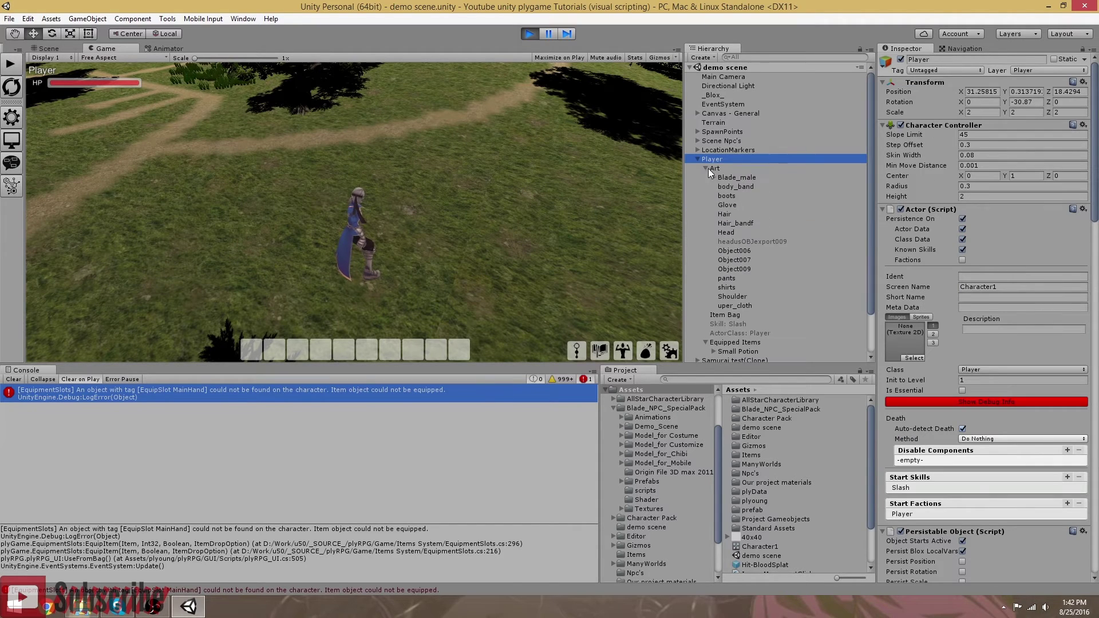
{"action": "left_click", "coordinate": [735, 241]}
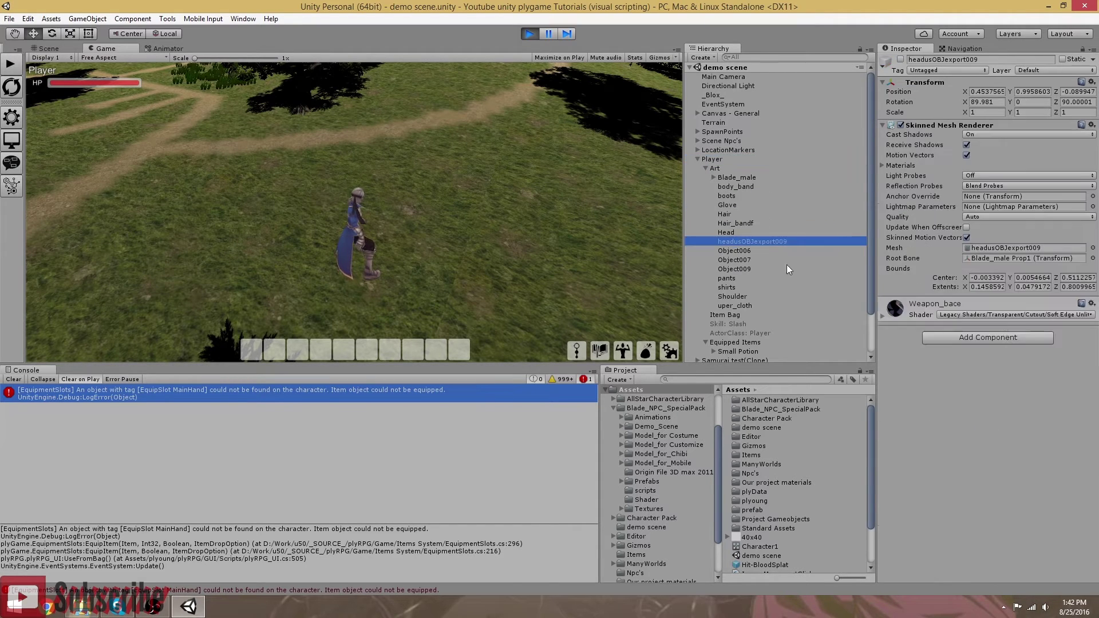
{"action": "left_click", "coordinate": [1003, 258]}
{"action": "left_click", "coordinate": [735, 205]}
{"action": "left_click", "coordinate": [722, 205]}
{"action": "left_click", "coordinate": [750, 213]}
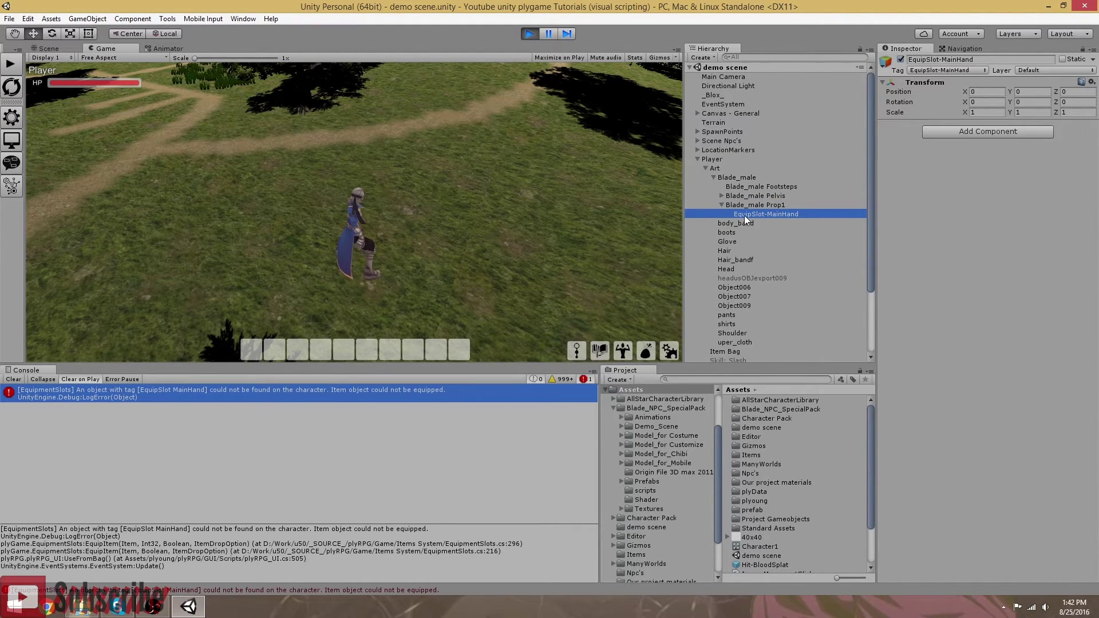
{"action": "left_click", "coordinate": [959, 70]}
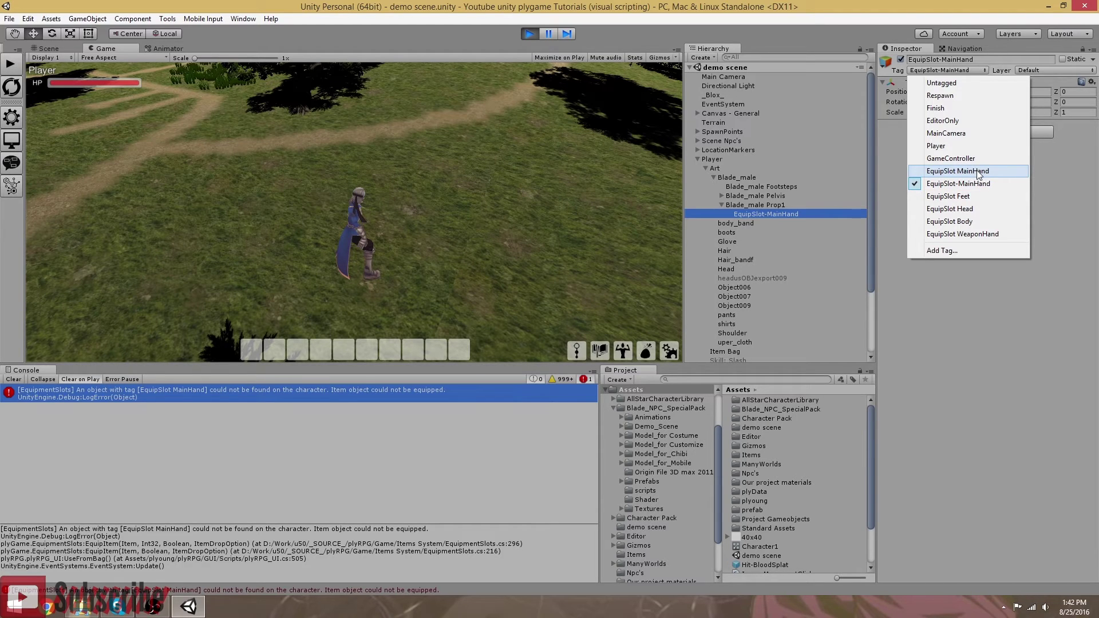
{"action": "left_click", "coordinate": [943, 172]}
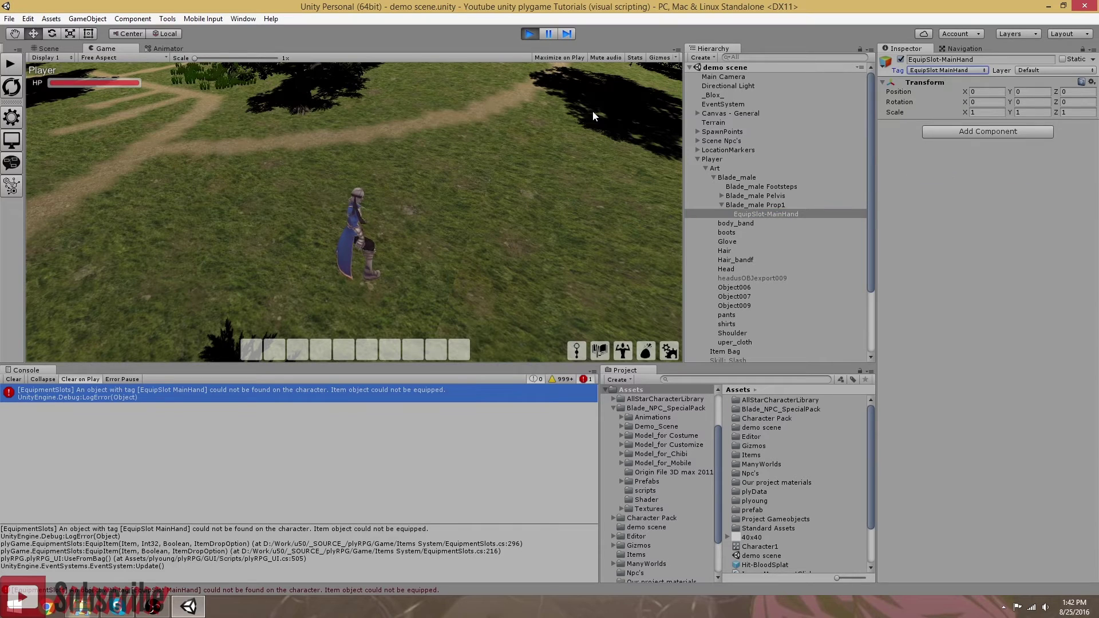
- Stop the game and place the Character1 prefab from the Npc's folder in the scene near the sword
{"action": "left_click", "coordinate": [530, 34]}
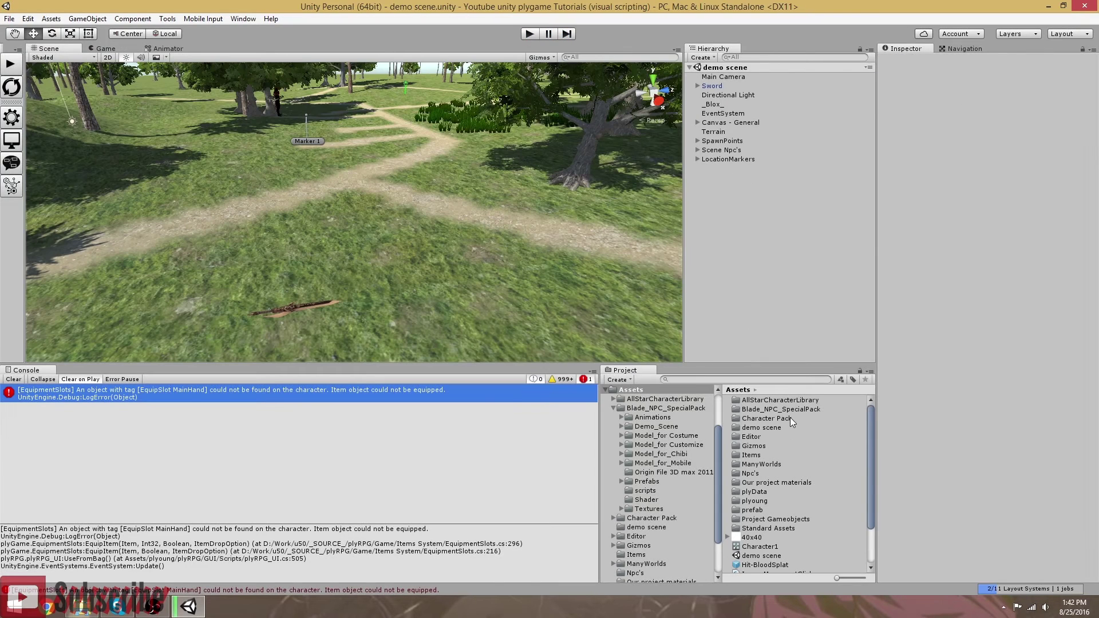
{"action": "scroll", "coordinate": [641, 527], "scroll_direction": "down", "scroll_amount": 2}
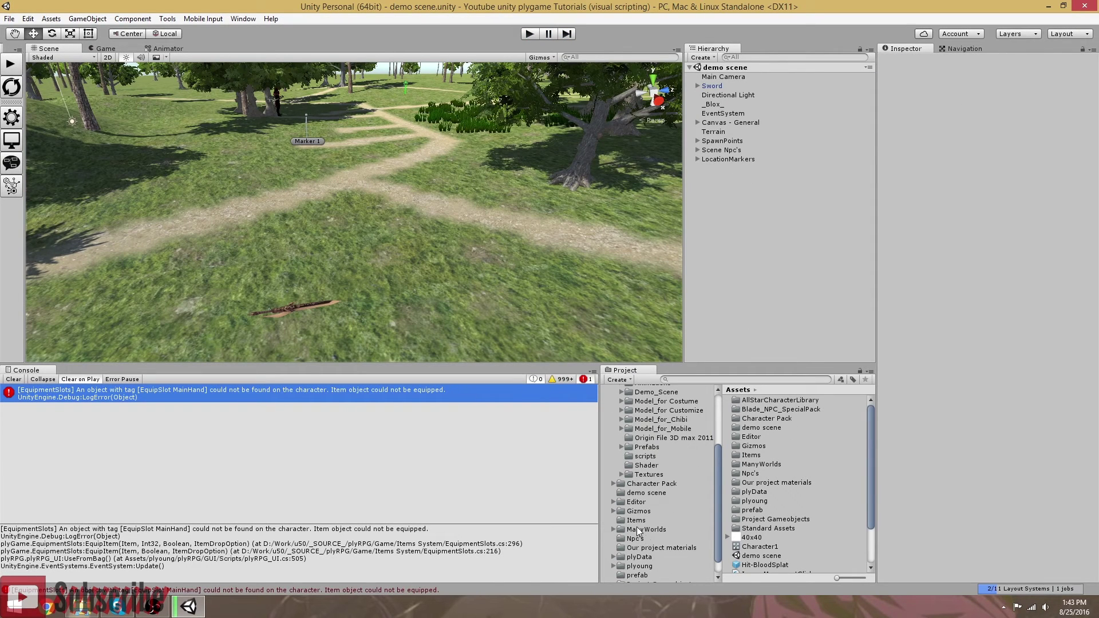
{"action": "left_click", "coordinate": [636, 539]}
{"action": "left_click_drag", "start_coordinate": [755, 401], "coordinate": [452, 268]}
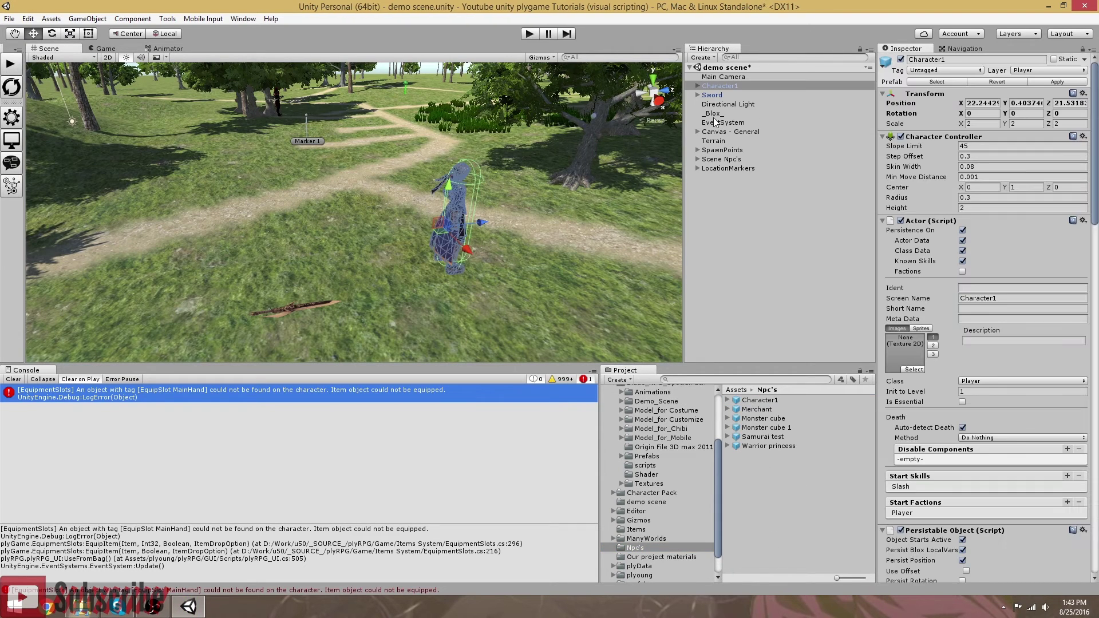
- Review the project's tag list, and set the tag of EquipSlot-MainHand under Character1's Blade_male Prop1 to EquipSlot MainHand
{"action": "left_click", "coordinate": [934, 70]}
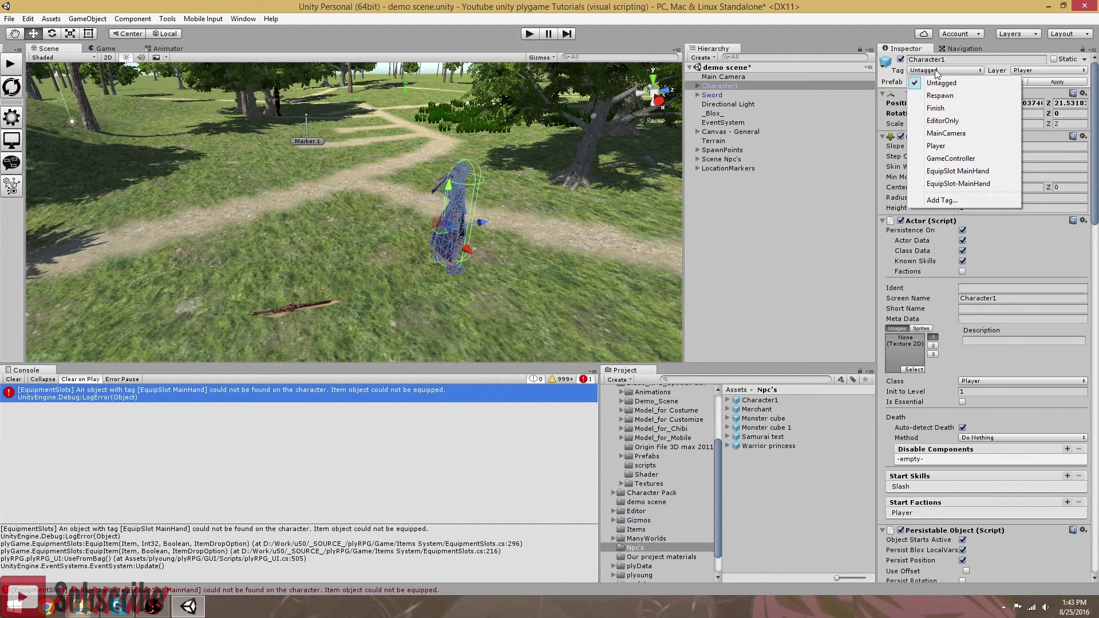
{"action": "left_click", "coordinate": [947, 200]}
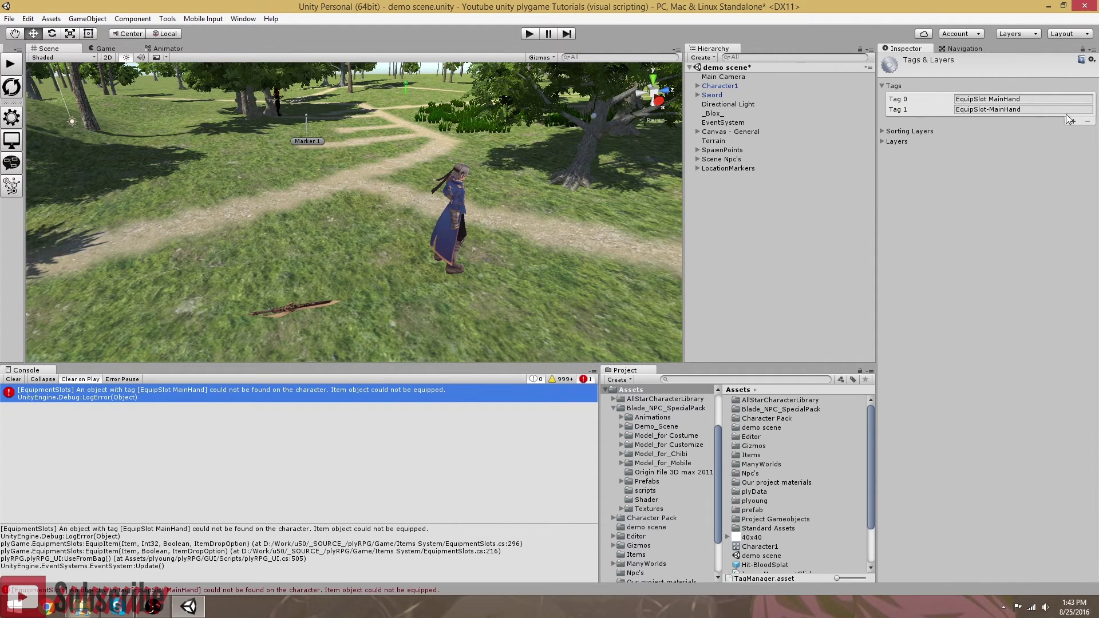
{"action": "left_click", "coordinate": [698, 86]}
{"action": "left_click", "coordinate": [705, 95]}
{"action": "left_click", "coordinate": [751, 168]}
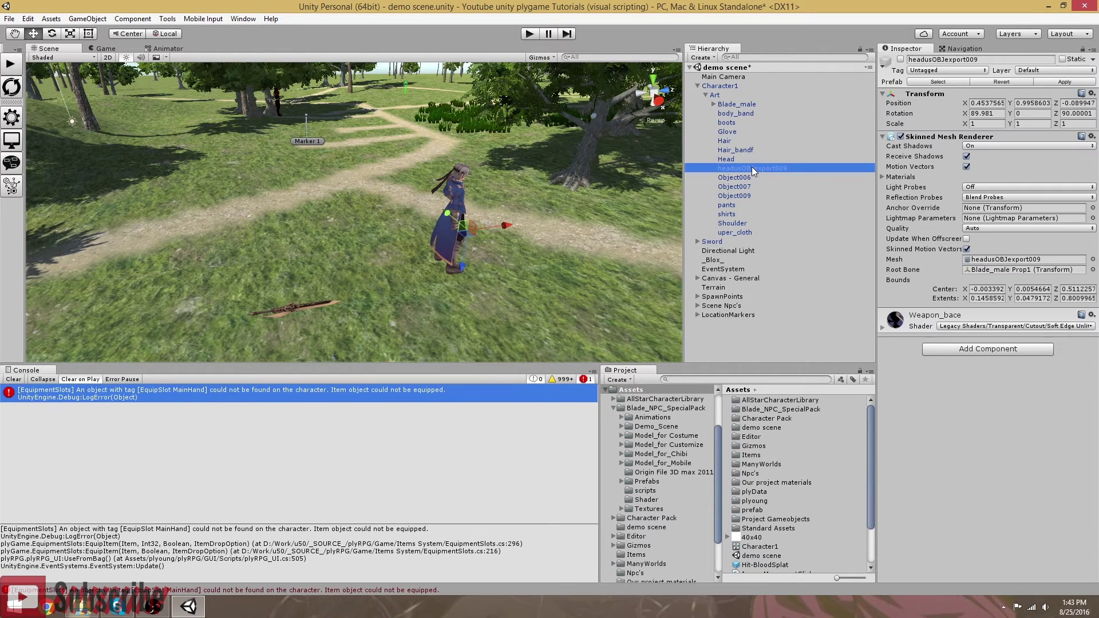
{"action": "left_click", "coordinate": [981, 273]}
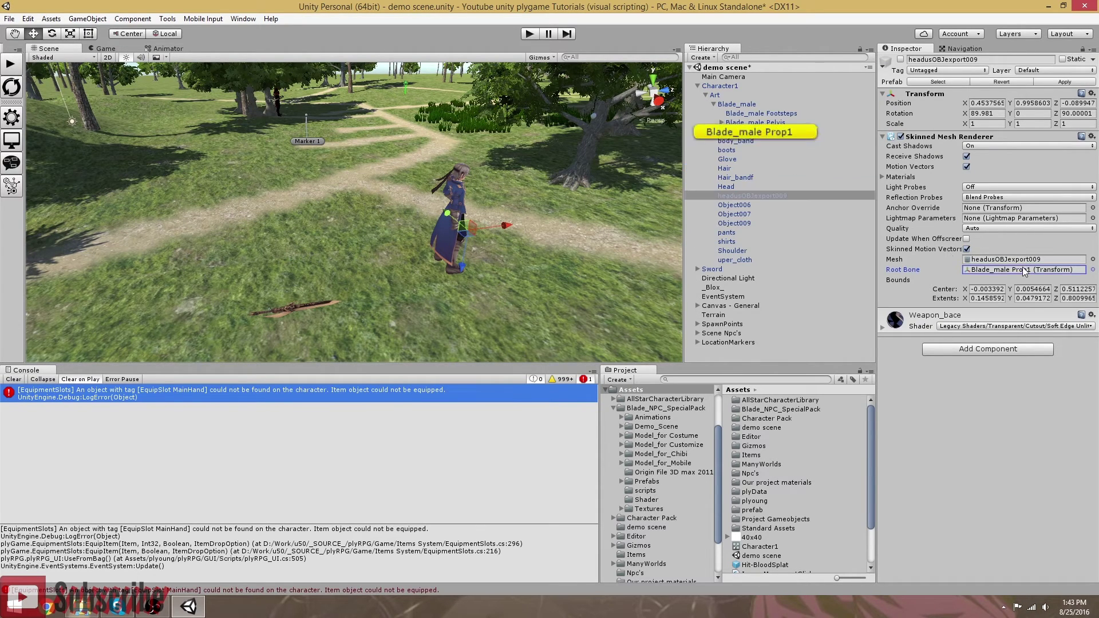
{"action": "left_click", "coordinate": [735, 132]}
{"action": "key", "text": "Right"}
{"action": "left_click", "coordinate": [744, 143]}
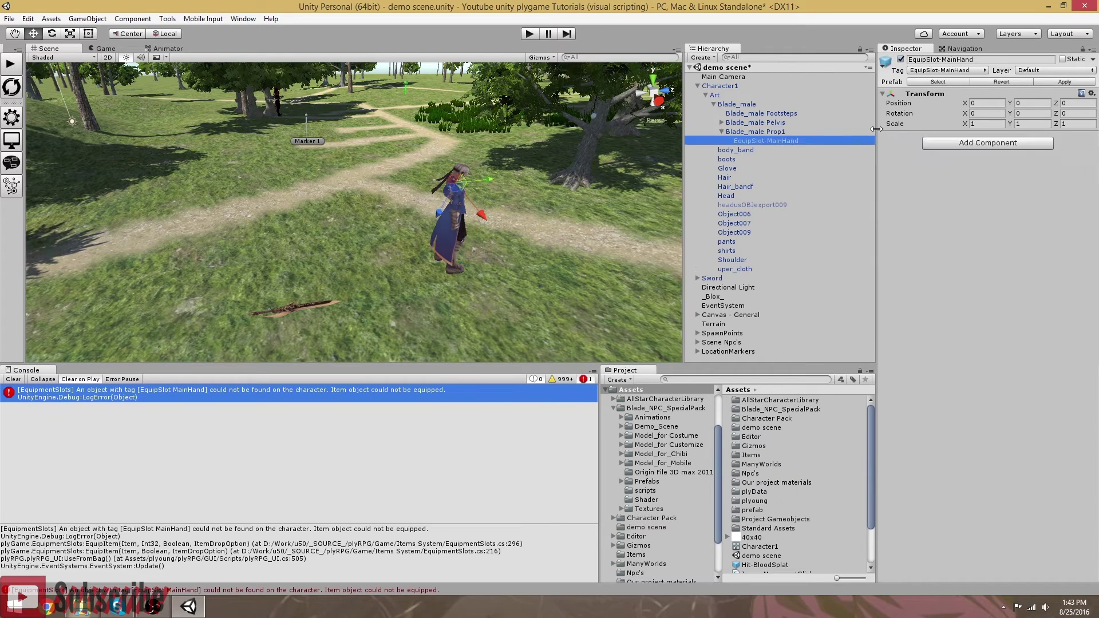
{"action": "left_click", "coordinate": [949, 70]}
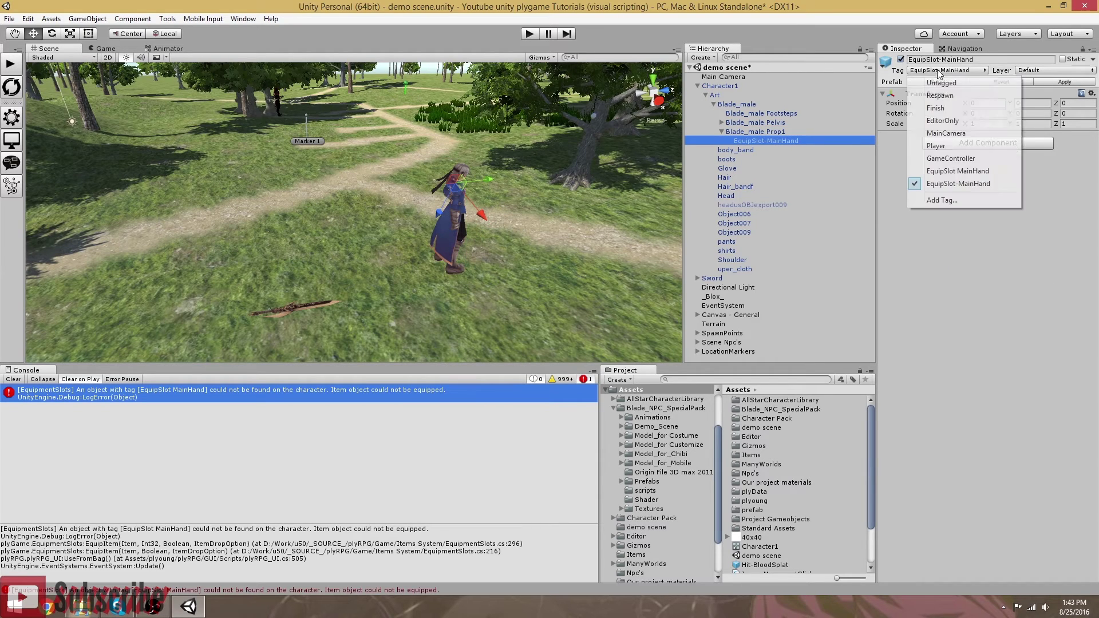
{"action": "left_click", "coordinate": [949, 171]}
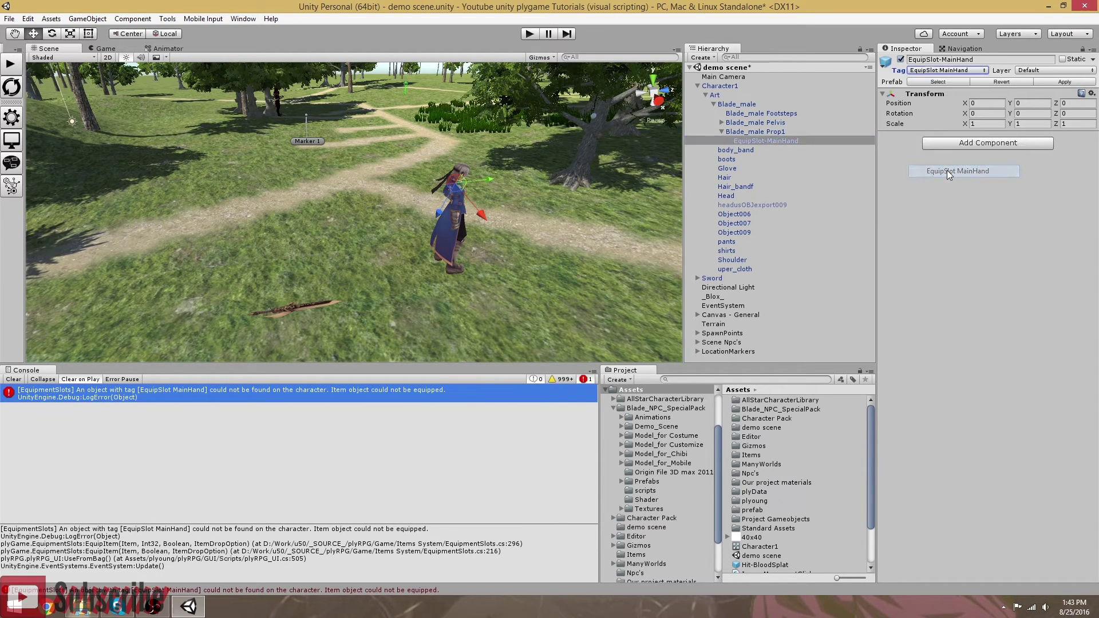
- Apply the Character1 instance's changes to its prefab and delete the instance from the scene
{"action": "left_click", "coordinate": [743, 131]}
{"action": "left_click", "coordinate": [715, 86]}
{"action": "left_click", "coordinate": [1046, 82]}
{"action": "left_click", "coordinate": [698, 86]}
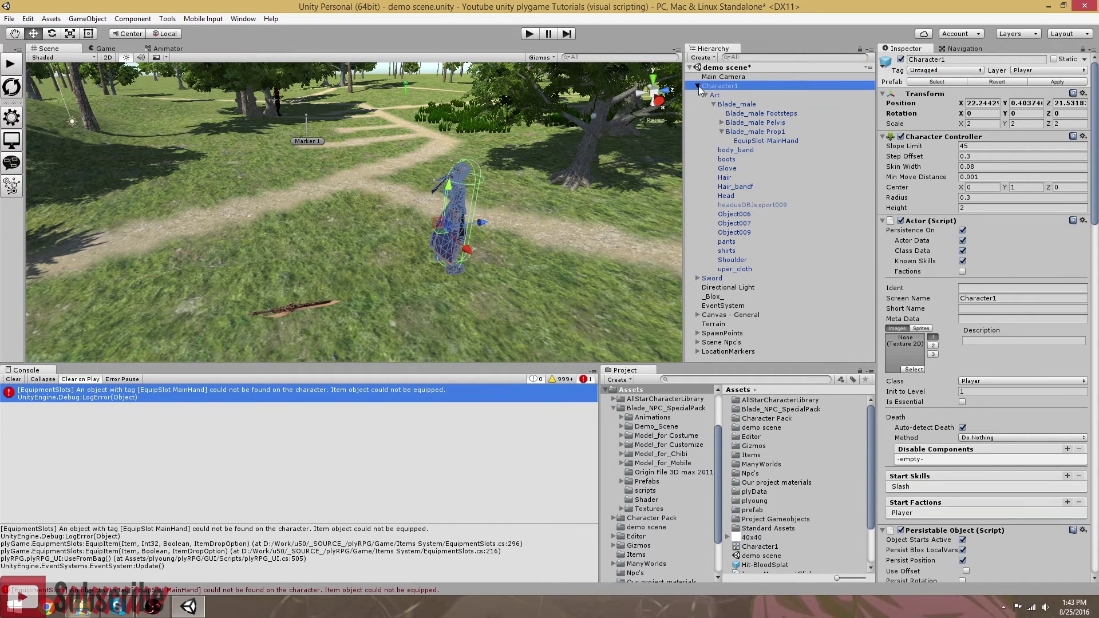
{"action": "left_click", "coordinate": [1057, 82]}
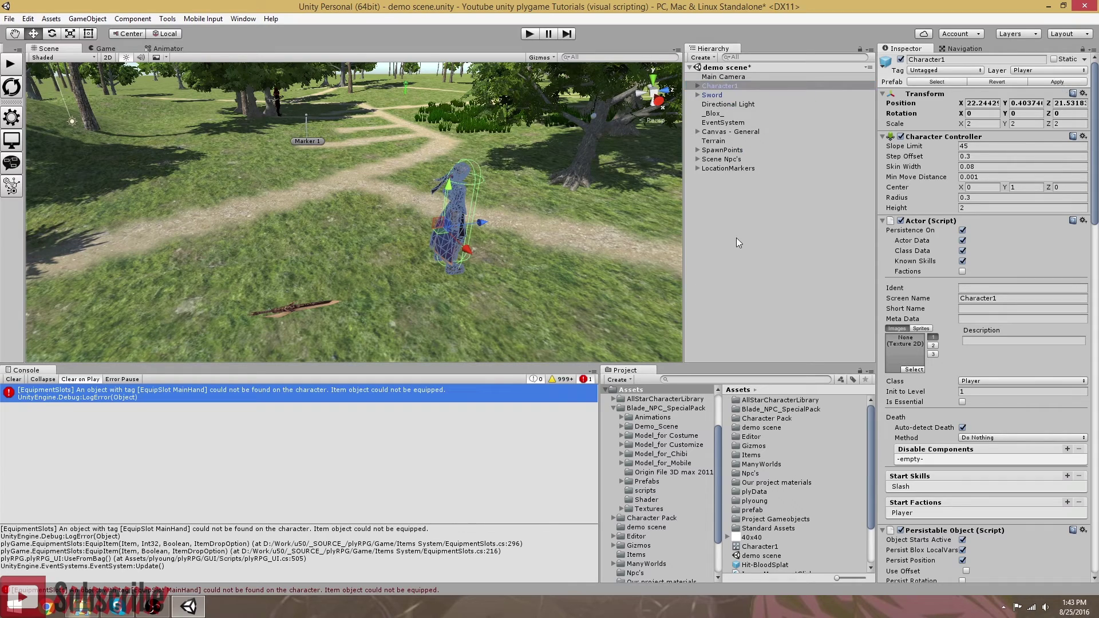
{"action": "left_click", "coordinate": [720, 86]}
{"action": "key", "text": "Delete"}
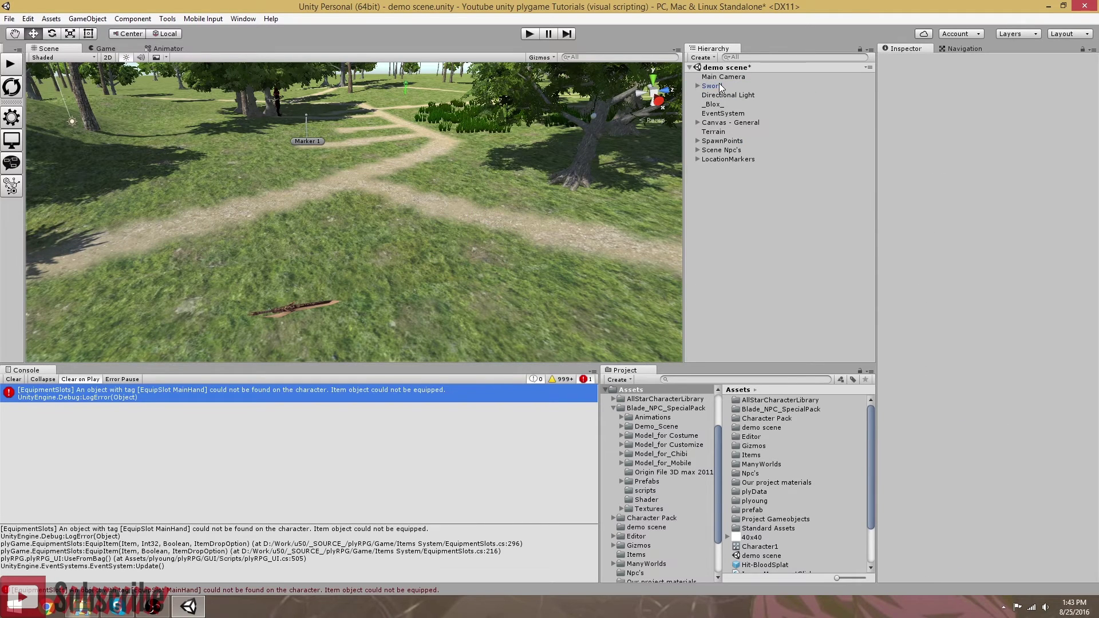
- Run the game, load the Slot1 saved game, and walk the character to the path crossing
{"action": "left_click", "coordinate": [10, 64]}
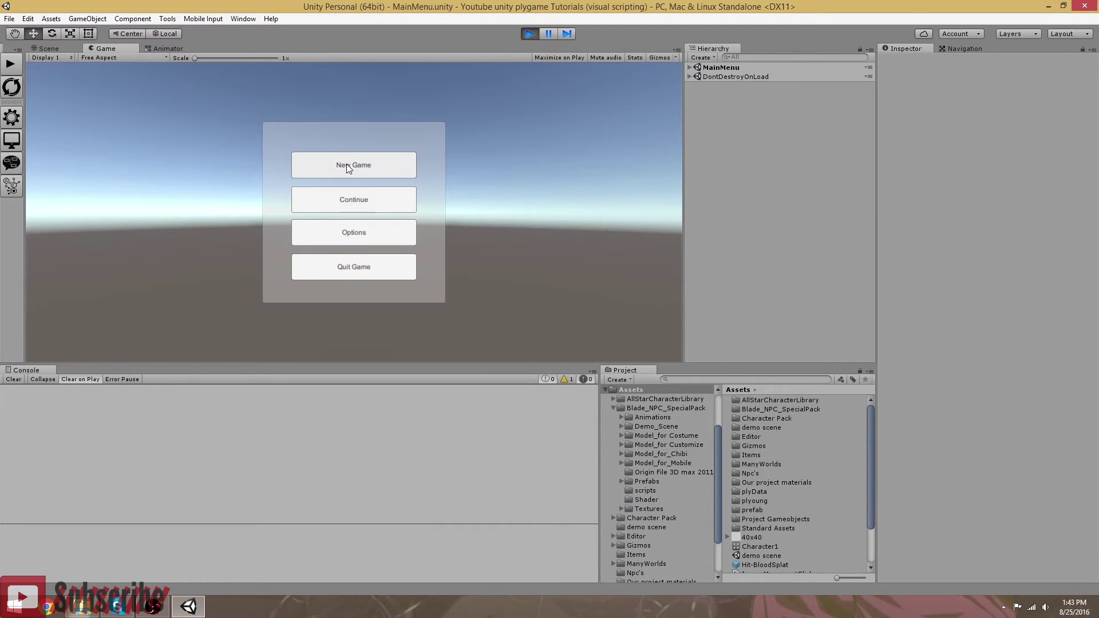
{"action": "left_click", "coordinate": [369, 198]}
{"action": "left_click", "coordinate": [356, 173]}
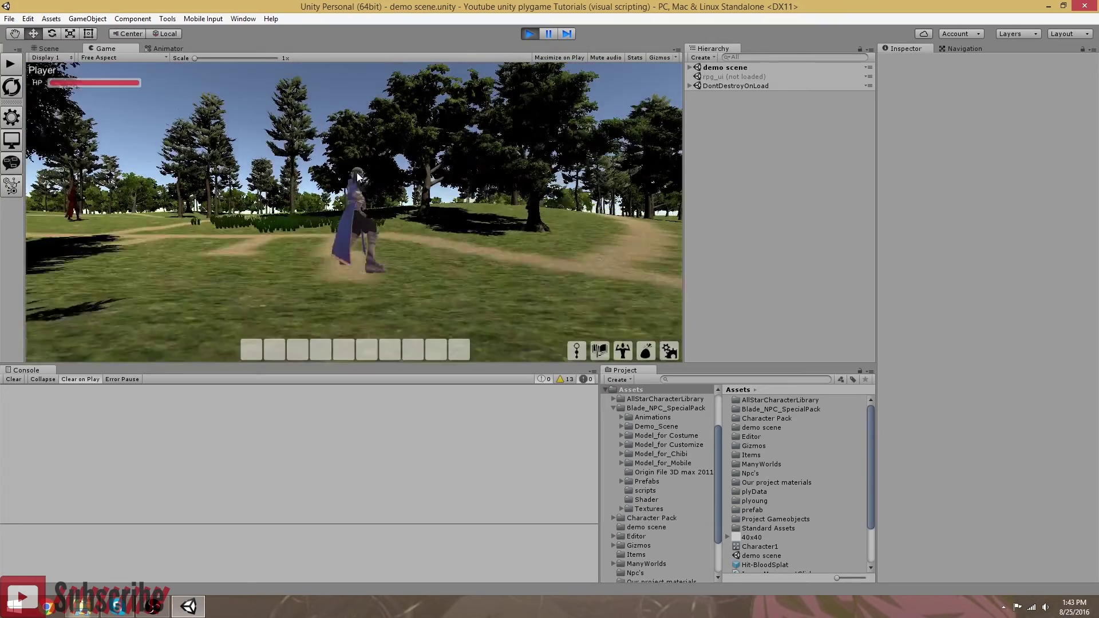
{"action": "right_click_drag", "start_coordinate": [385, 195], "coordinate": [406, 264]}
{"action": "key", "text": "w"}
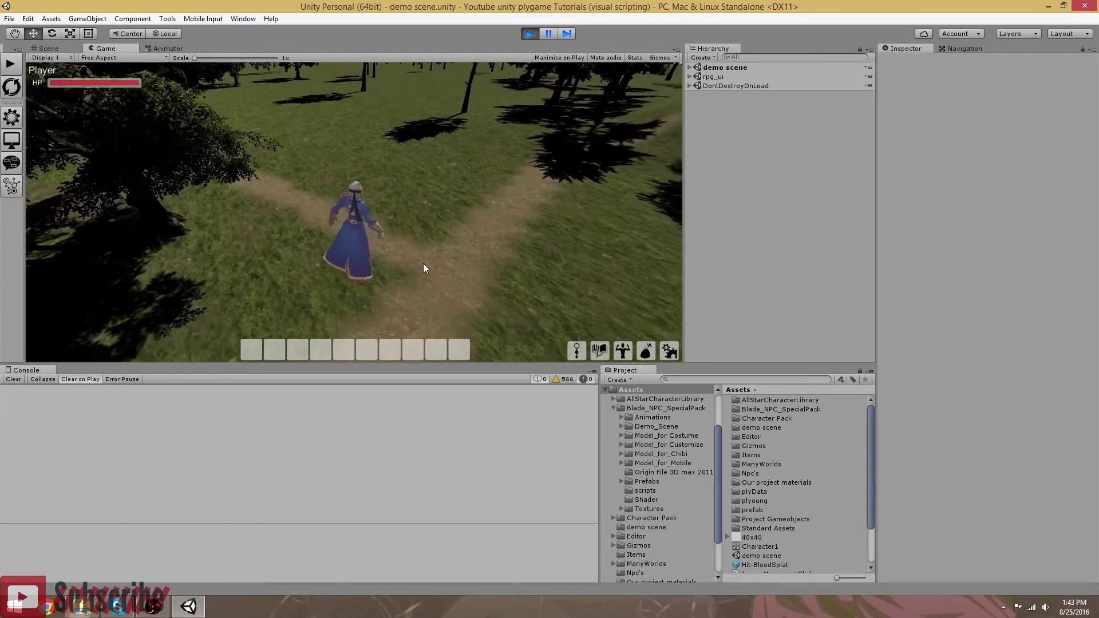
- Save the current progress to Slot 3 and return to the game
{"action": "left_click", "coordinate": [668, 352]}
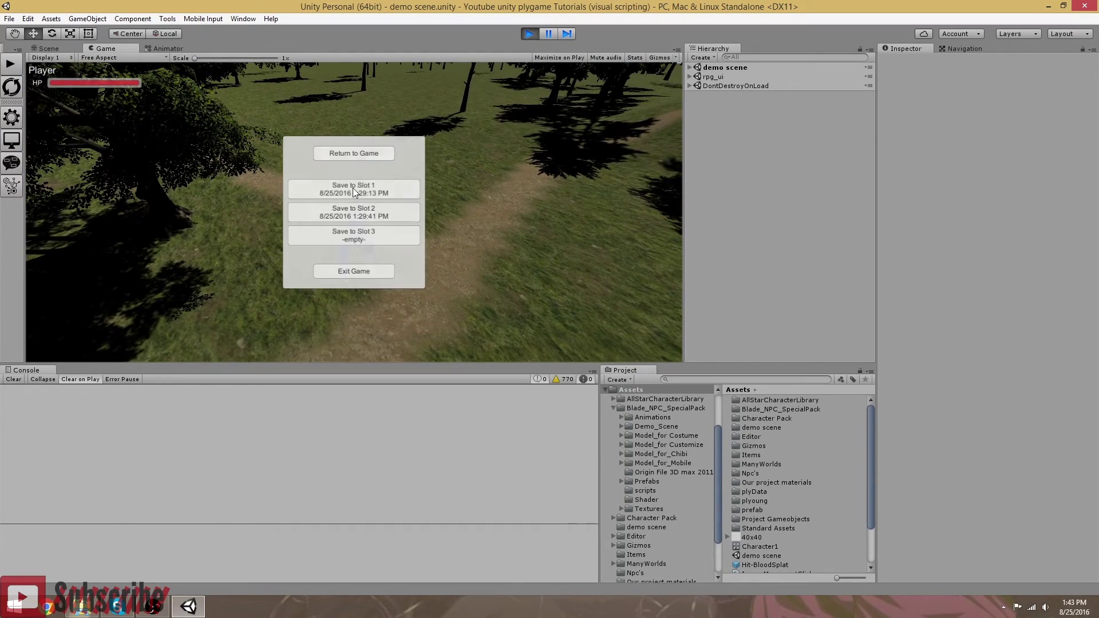
{"action": "left_click", "coordinate": [359, 242]}
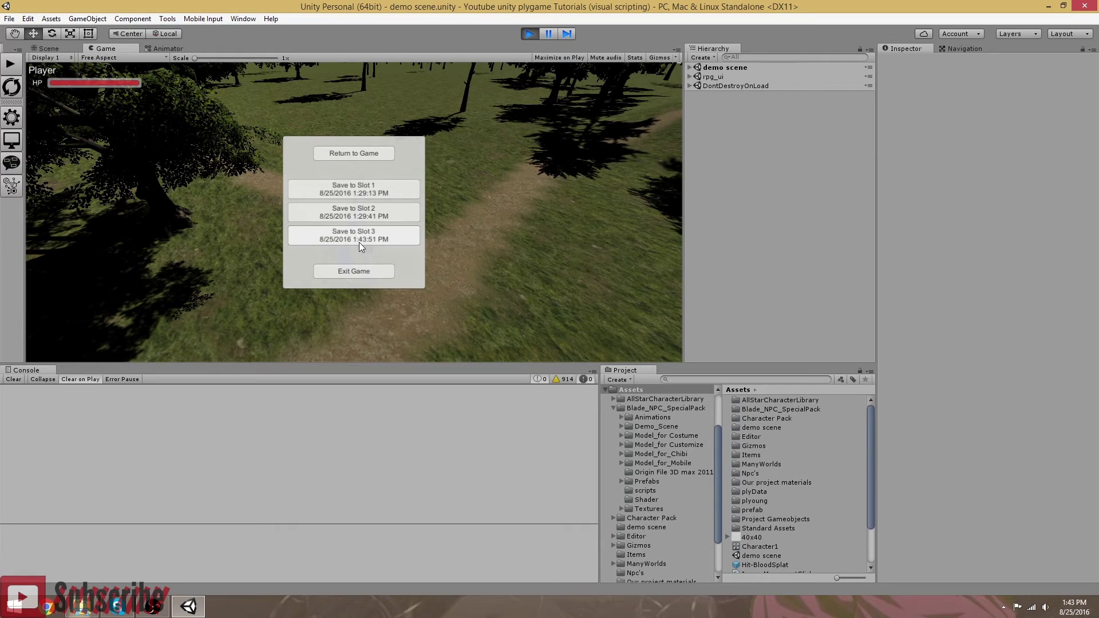
{"action": "left_click", "coordinate": [349, 154]}
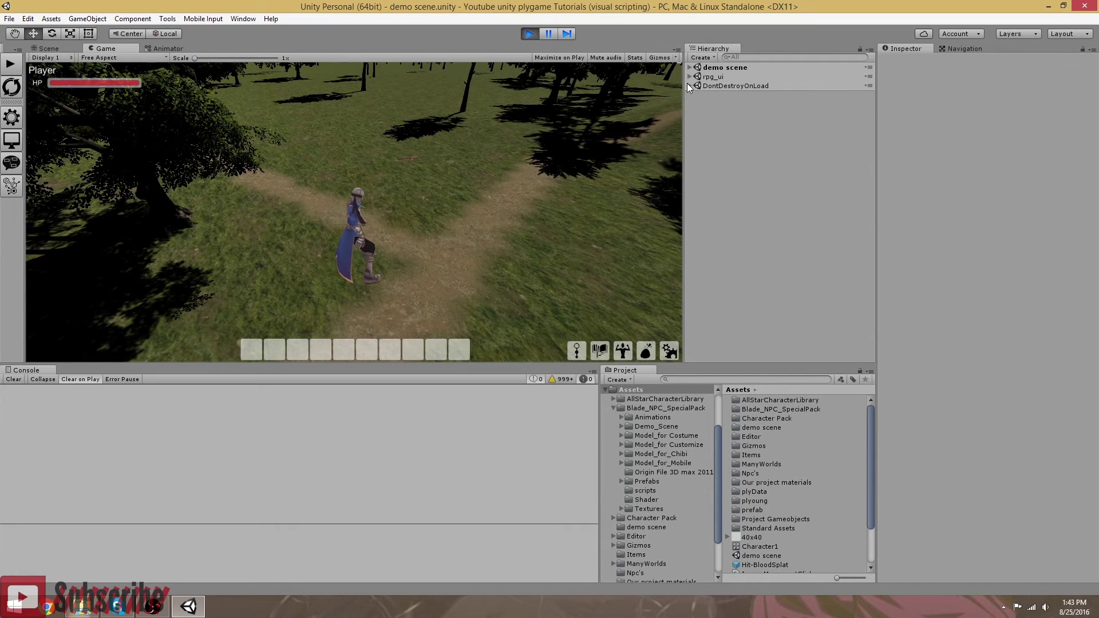
- Inspect the running Player object's component and persistence settings in the demo scene
{"action": "left_click", "coordinate": [690, 67]}
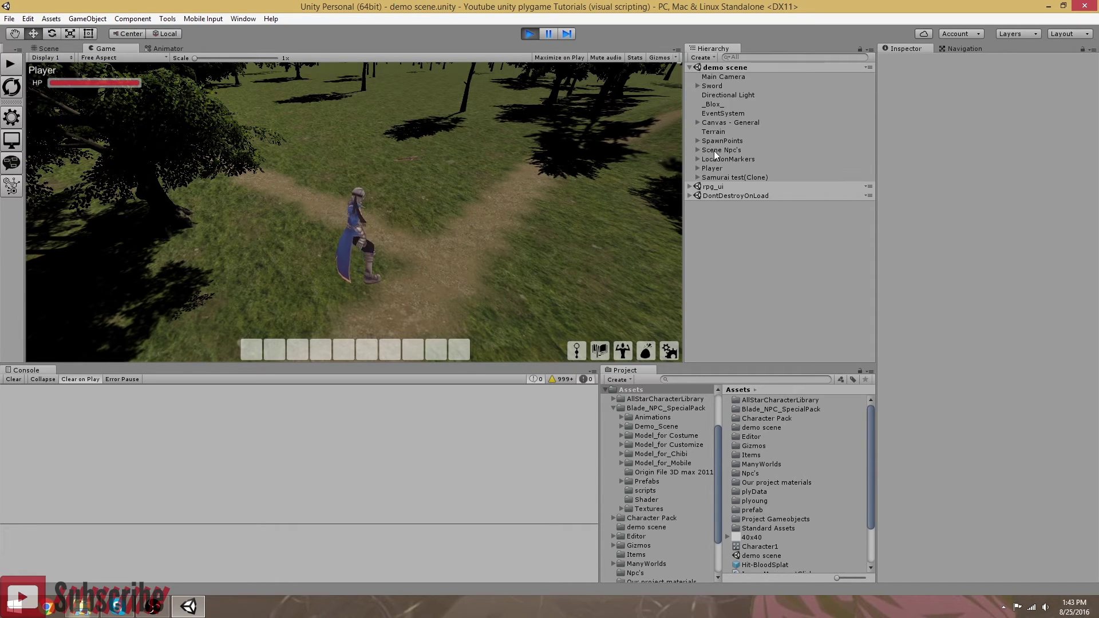
{"action": "left_click", "coordinate": [716, 167]}
{"action": "scroll", "coordinate": [996, 308], "scroll_direction": "down", "scroll_amount": 5}
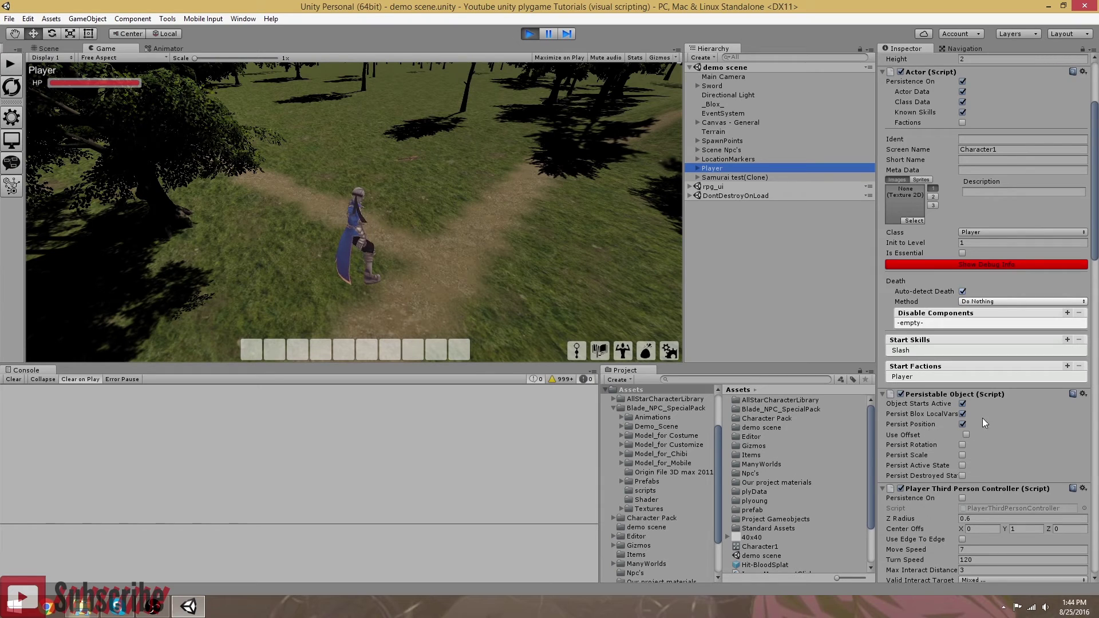
{"action": "left_click", "coordinate": [720, 237]}
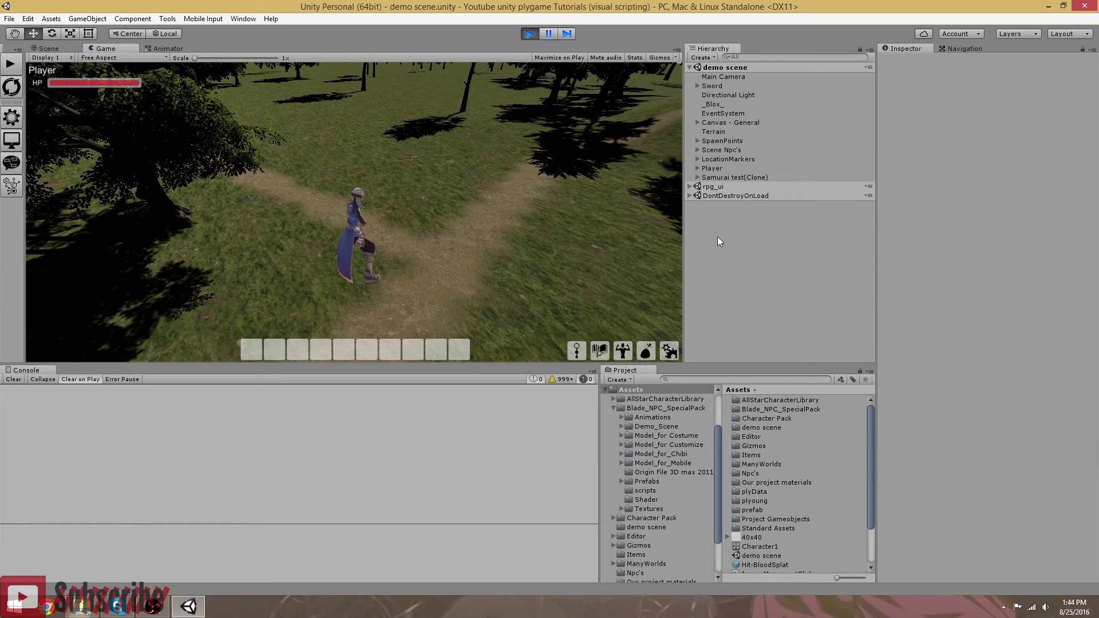
- Restart the game and load the Slot3 saved game
{"action": "left_click", "coordinate": [529, 34]}
{"action": "left_click", "coordinate": [11, 65]}
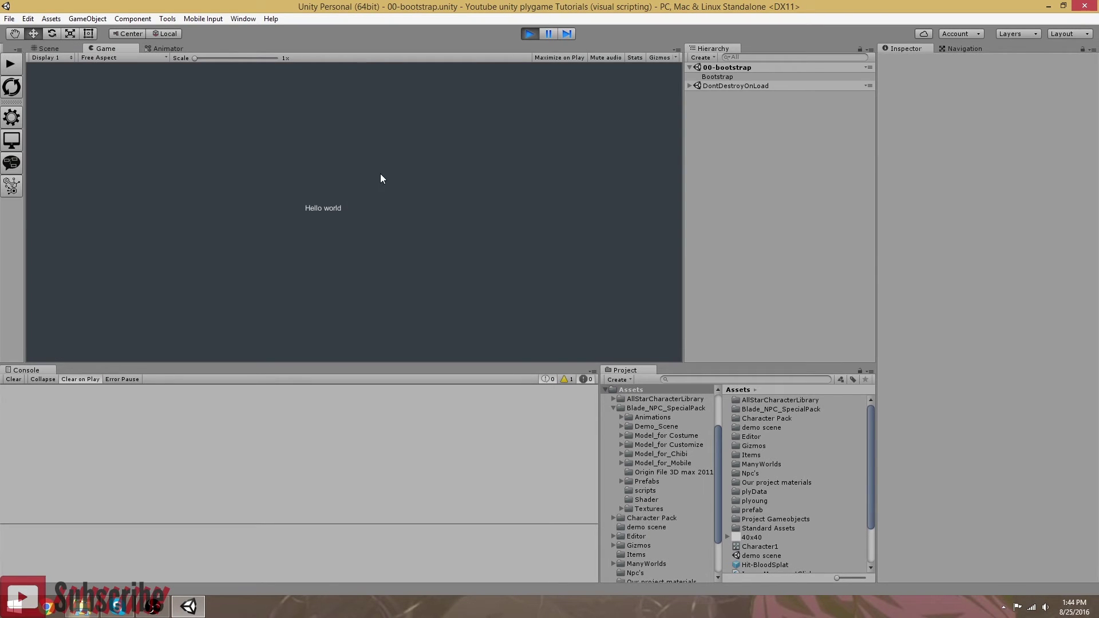
{"action": "left_click", "coordinate": [368, 173]}
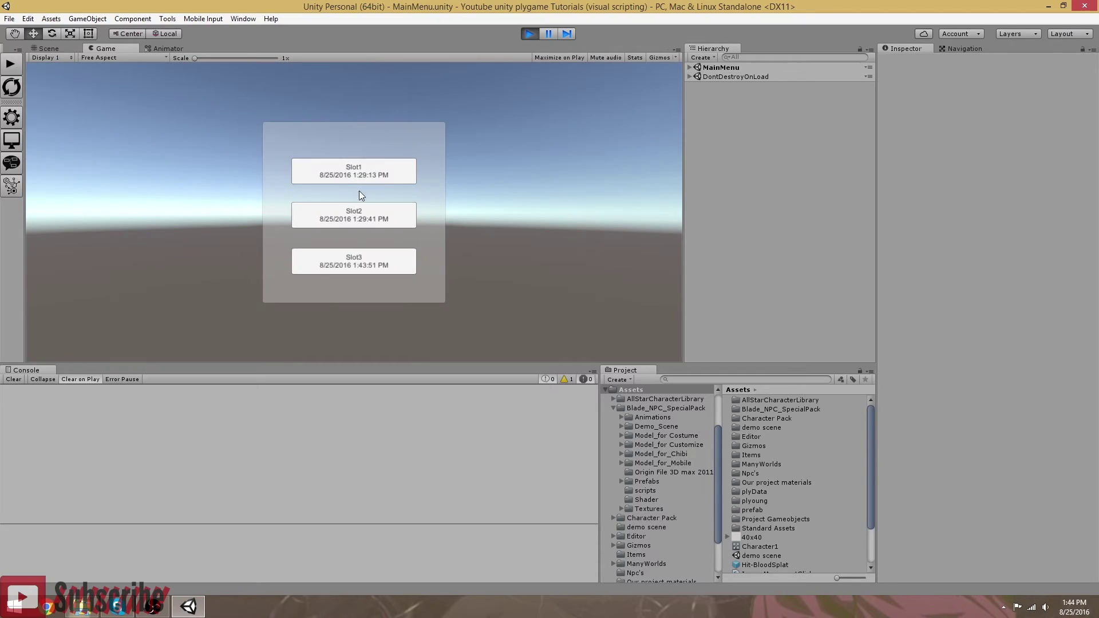
{"action": "left_click", "coordinate": [353, 262]}
- Walk the character past the path crossing and over the grass toward the sword, turning the camera along the way
{"action": "right_click_drag", "start_coordinate": [292, 271], "coordinate": [342, 274]}
{"action": "key", "text": "w"}
{"action": "key", "text": "d"}
{"action": "key", "text": "w"}
{"action": "key", "text": "d"}
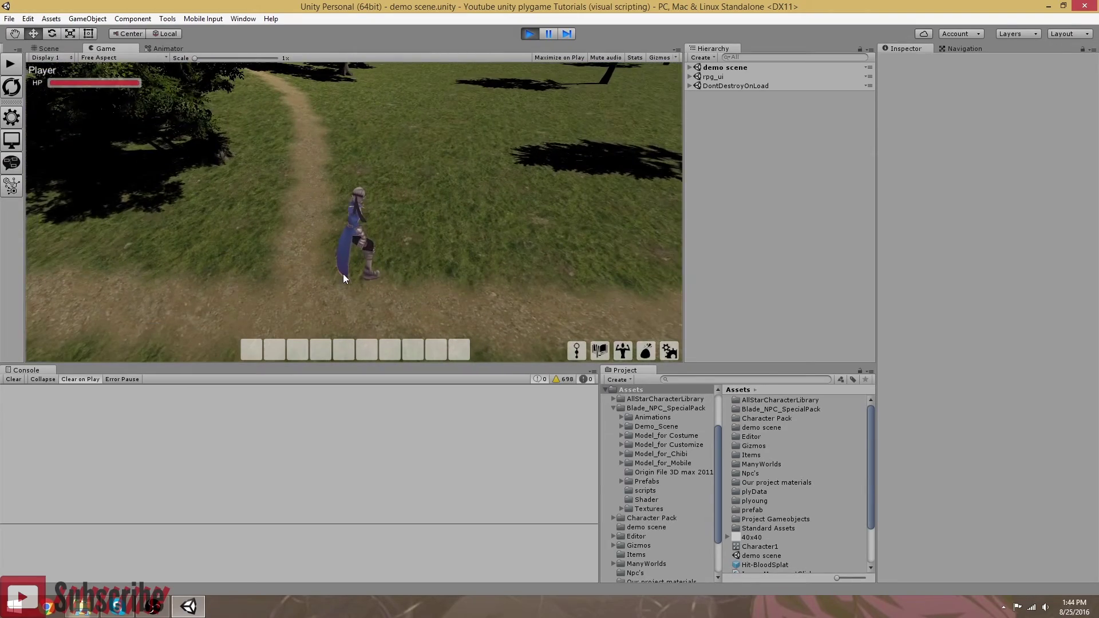
{"action": "key", "text": "w"}
{"action": "key", "text": "d"}
{"action": "right_click_drag", "start_coordinate": [342, 273], "coordinate": [369, 285]}
{"action": "key", "text": "w"}
{"action": "right_click_drag", "start_coordinate": [407, 228], "coordinate": [444, 202]}
{"action": "key", "text": "d"}
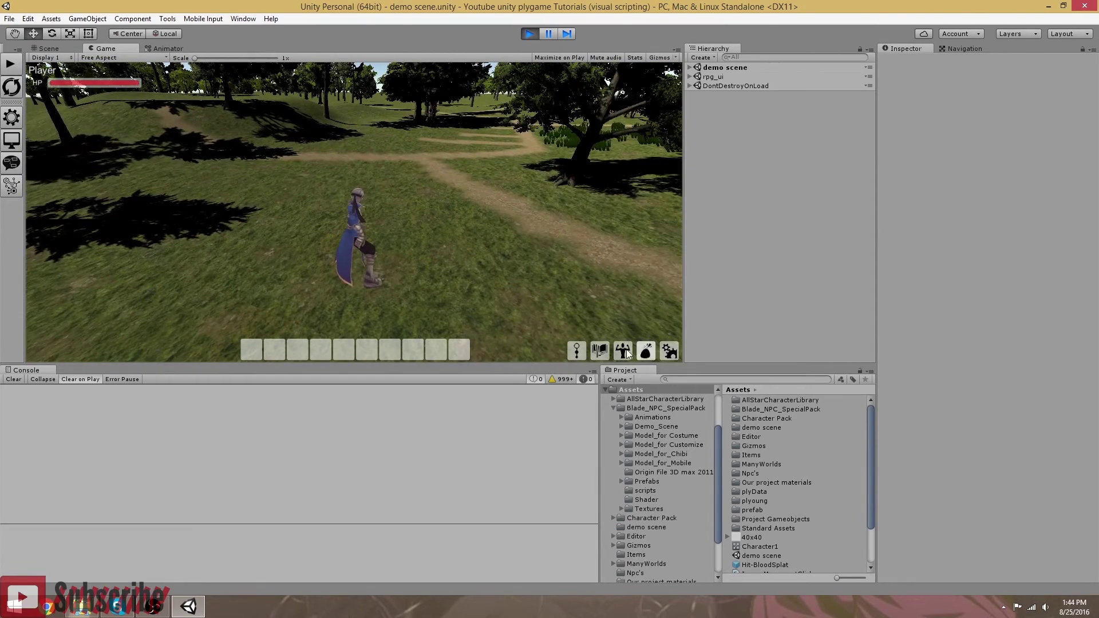
- Equip the item in the bag's first slot, close the bag and view the character holding the sword
{"action": "left_click", "coordinate": [646, 351]}
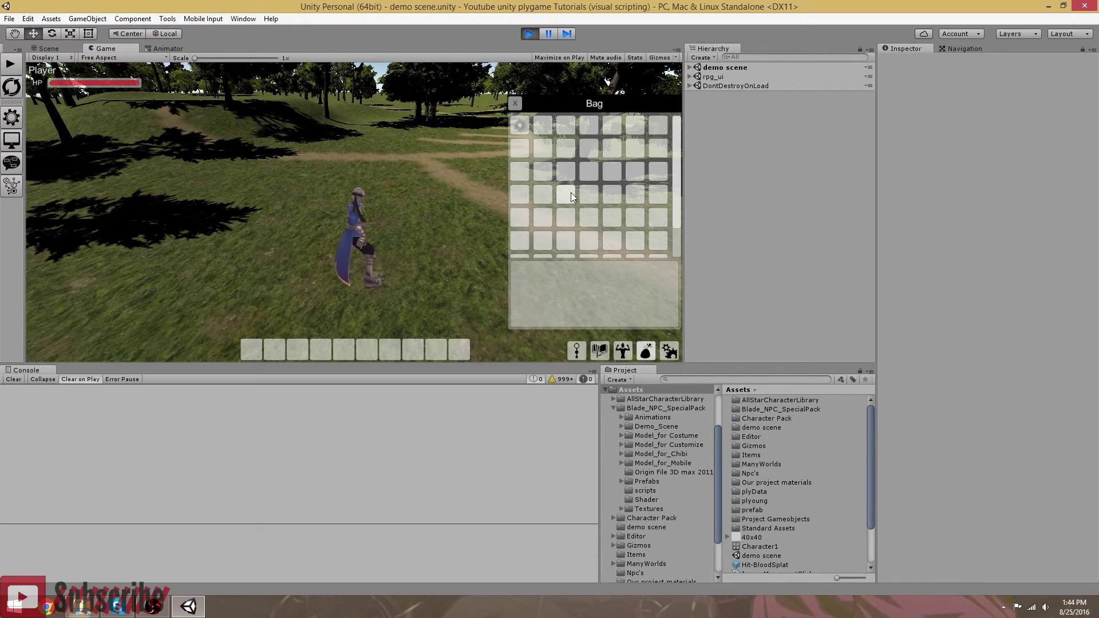
{"action": "left_click", "coordinate": [519, 126]}
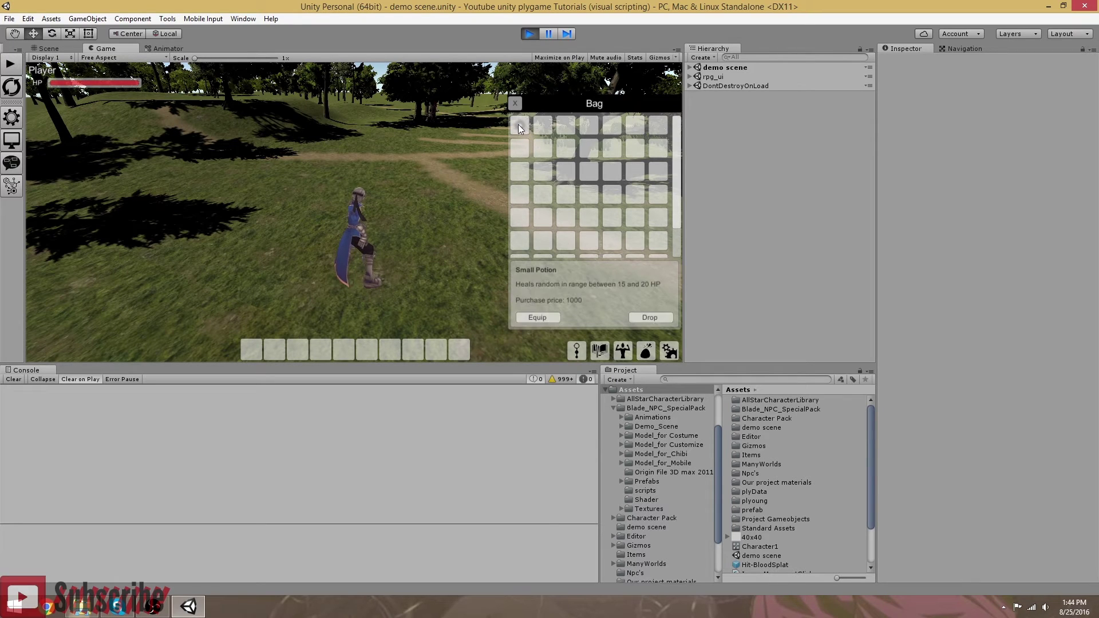
{"action": "left_click", "coordinate": [538, 318]}
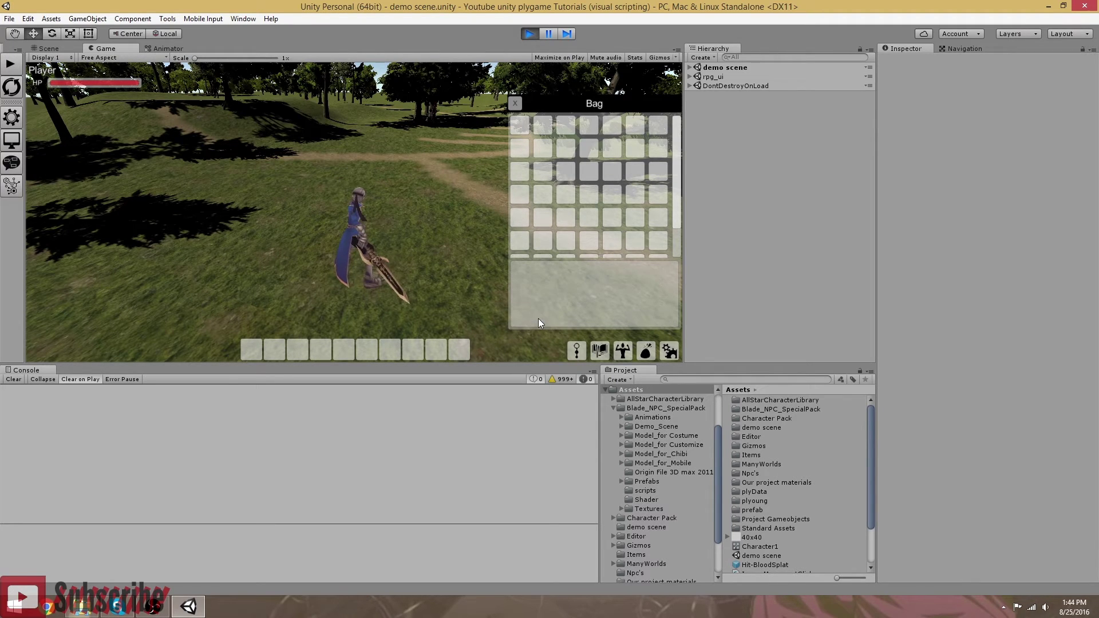
{"action": "left_click", "coordinate": [516, 103]}
{"action": "mouse_move", "coordinate": [479, 215]}
{"action": "right_mouse_down"}
{"action": "mouse_move", "coordinate": [464, 214]}
{"action": "mouse_move", "coordinate": [579, 235]}
{"action": "mouse_move", "coordinate": [572, 213]}
{"action": "mouse_move", "coordinate": [449, 228]}
{"action": "mouse_move", "coordinate": [474, 229]}
{"action": "right_mouse_up"}
{"action": "key", "text": "w"}
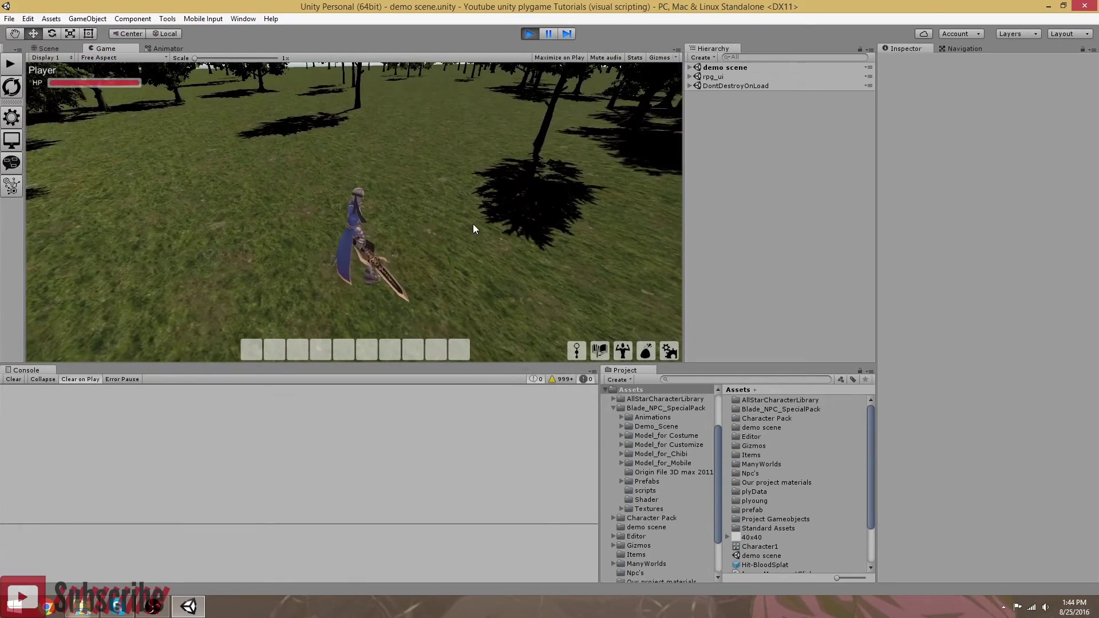
- Save the game with the sword equipped to Slot 1 and return to the game
{"action": "key", "text": "Escape"}
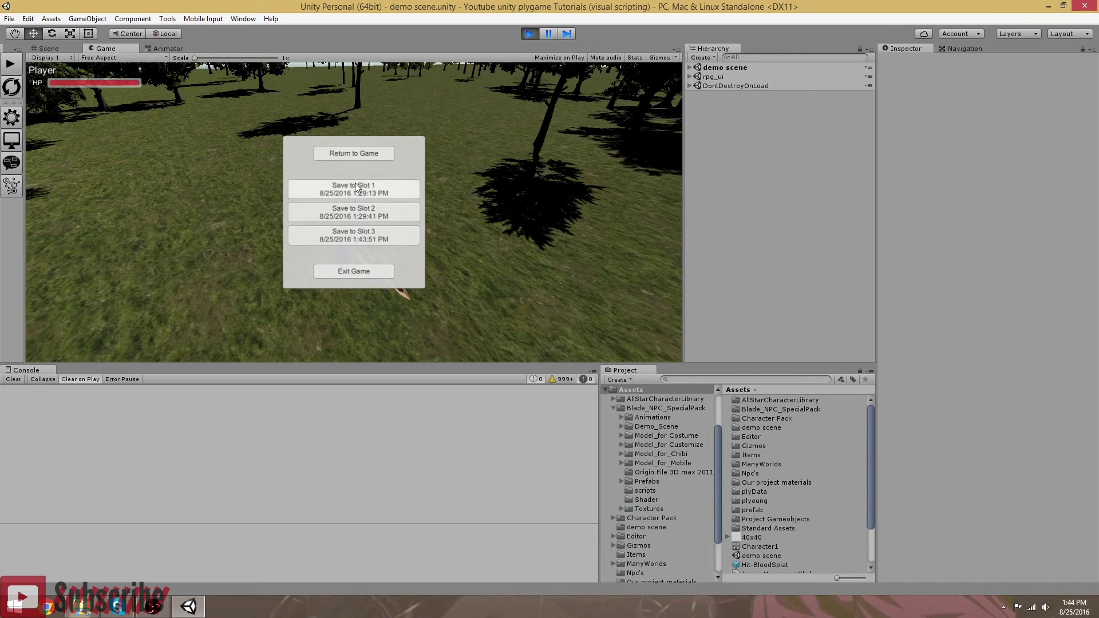
{"action": "left_click", "coordinate": [353, 189]}
{"action": "left_click", "coordinate": [346, 154]}
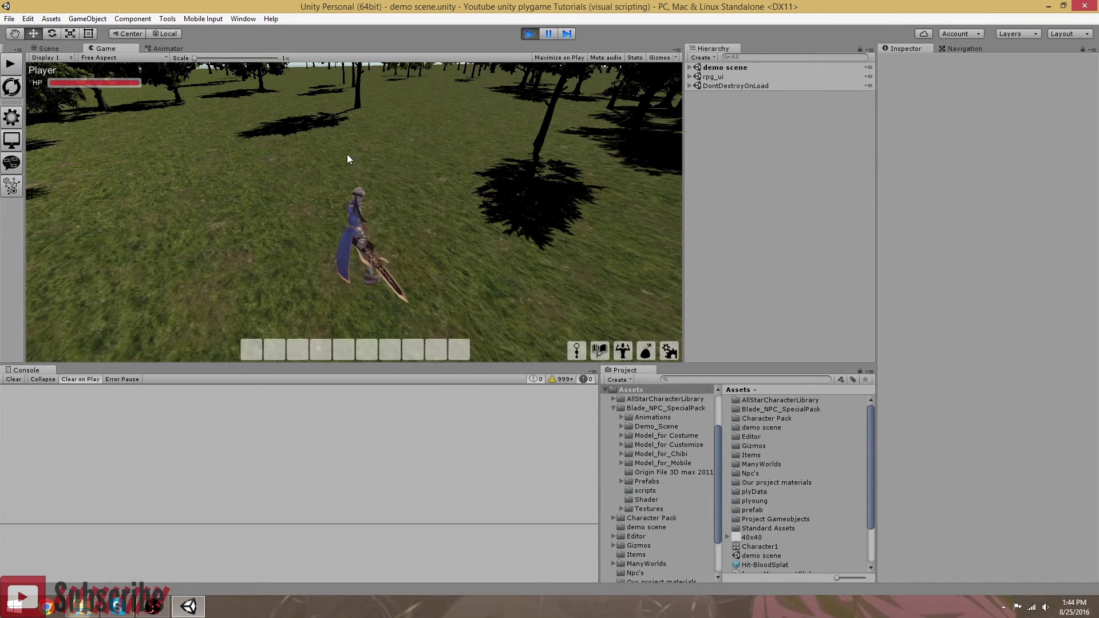
- Stop the running game, restart it from the bootstrap scene and load the Slot1 saved game
{"action": "left_click", "coordinate": [529, 34]}
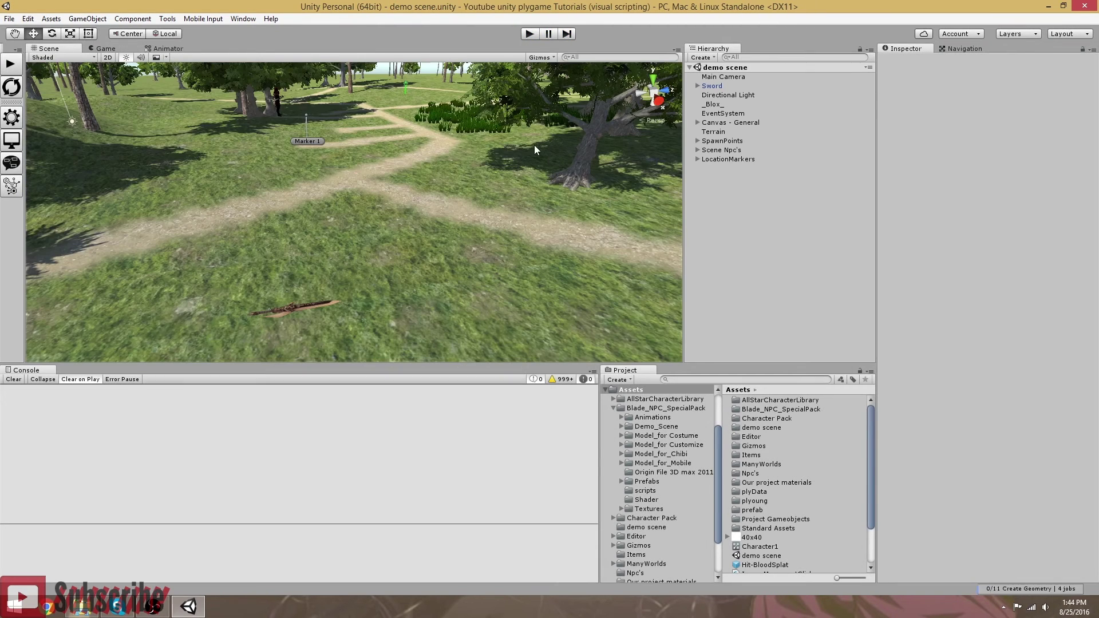
{"action": "left_click", "coordinate": [10, 68]}
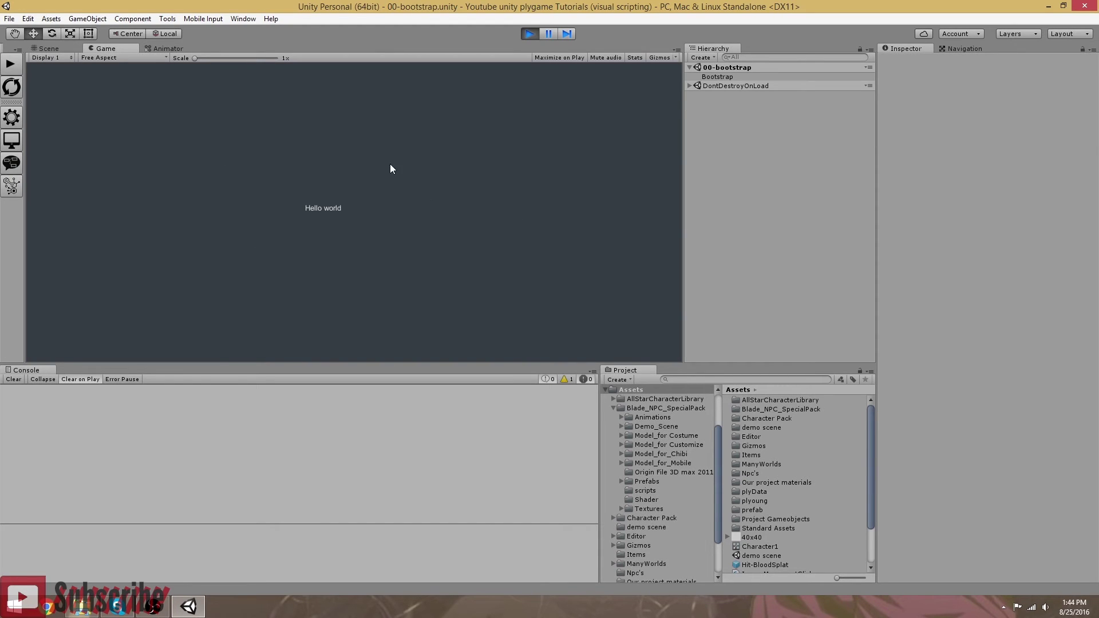
{"action": "left_click", "coordinate": [347, 198]}
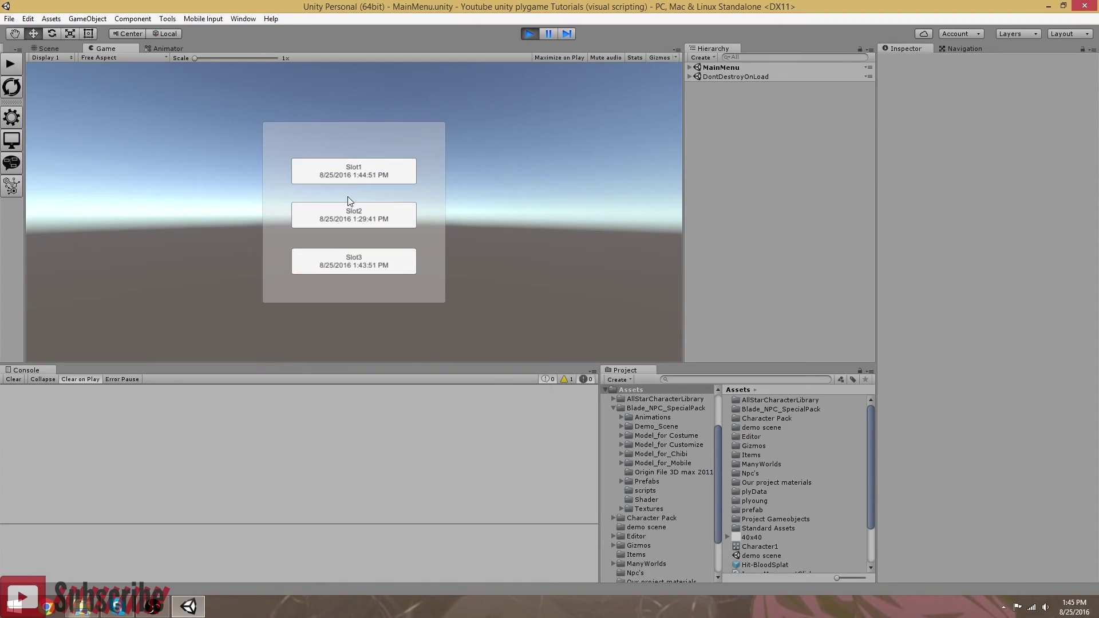
{"action": "left_click", "coordinate": [362, 170]}
- Run the character across the grass and up the shaded hill to the female NPC, turning the camera along the way
{"action": "right_click_drag", "start_coordinate": [428, 237], "coordinate": [400, 243]}
{"action": "key", "text": "w"}
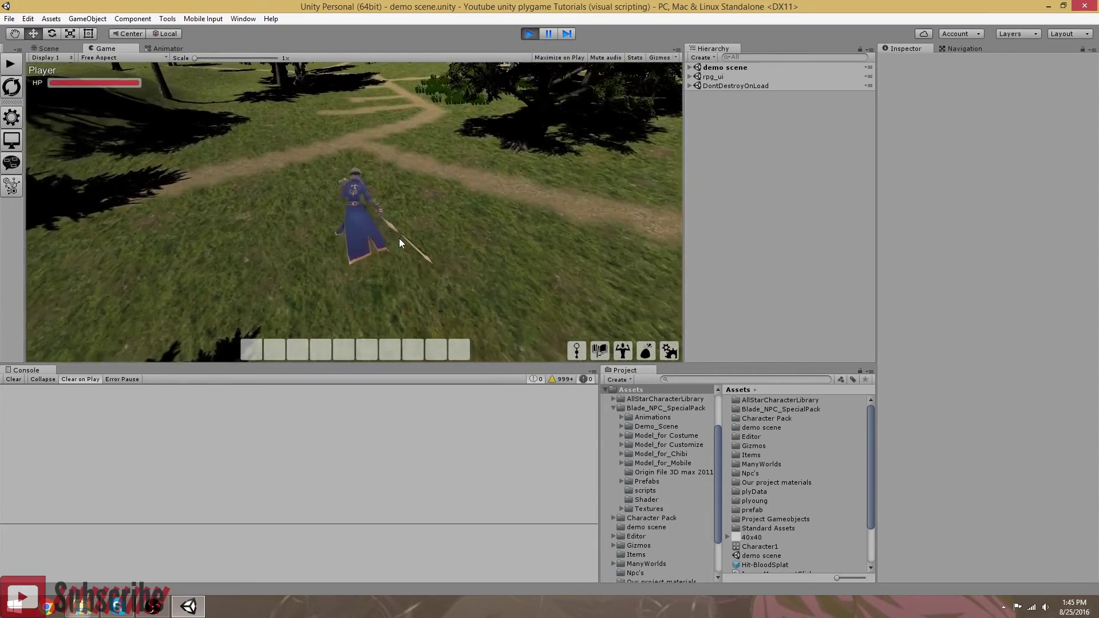
{"action": "key", "text": "w"}
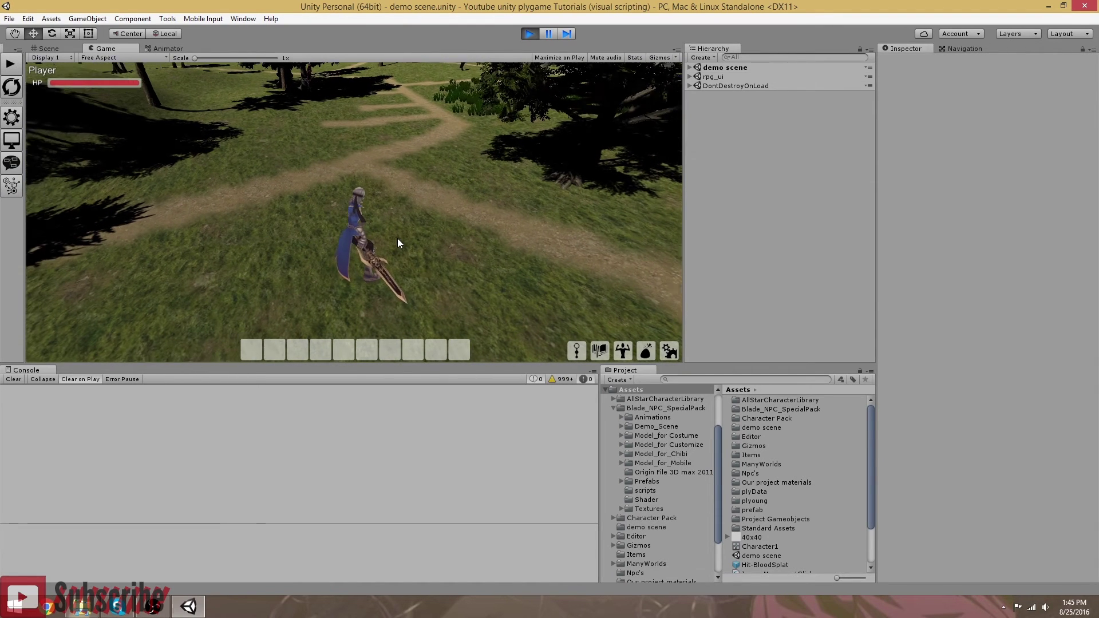
{"action": "key", "text": "w"}
{"action": "right_click_drag", "start_coordinate": [395, 243], "coordinate": [425, 247]}
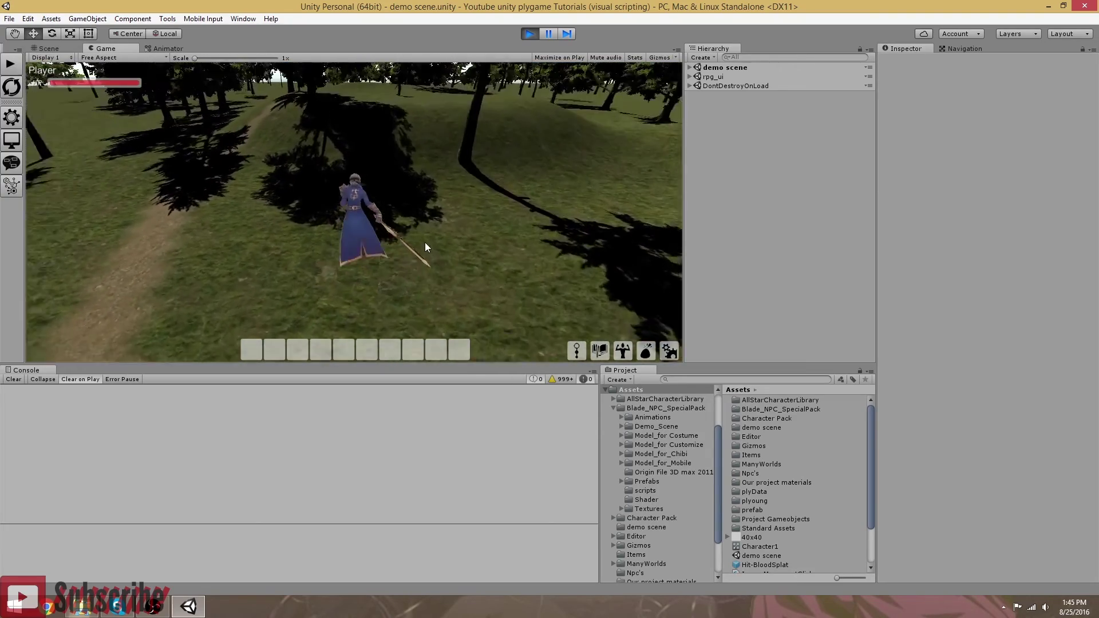
{"action": "key", "text": "w"}
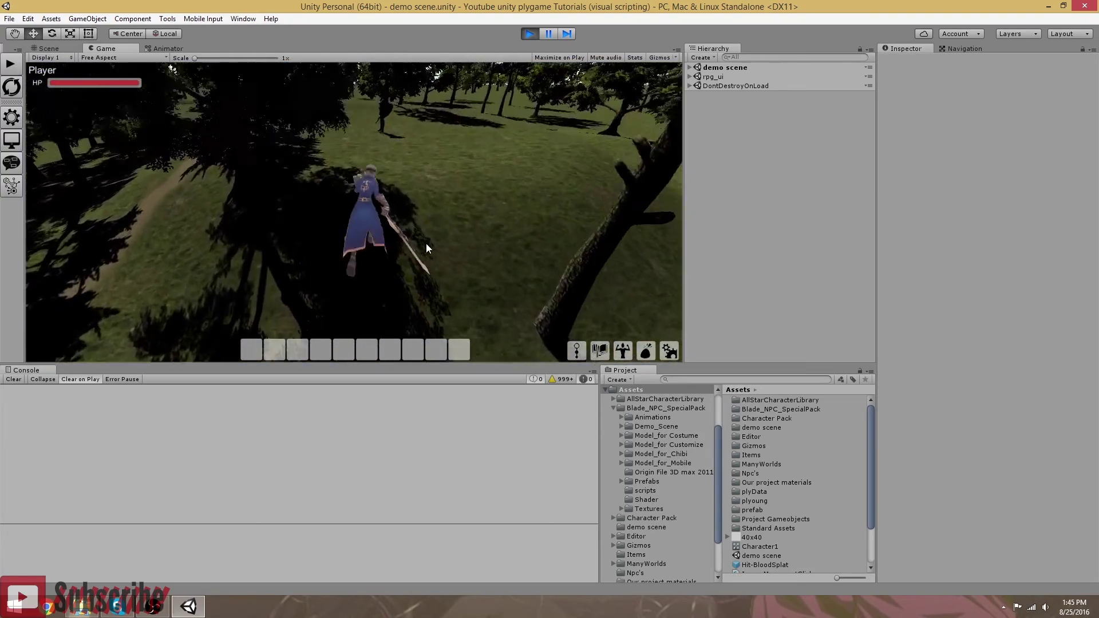
{"action": "right_click_drag", "start_coordinate": [426, 248], "coordinate": [361, 269]}
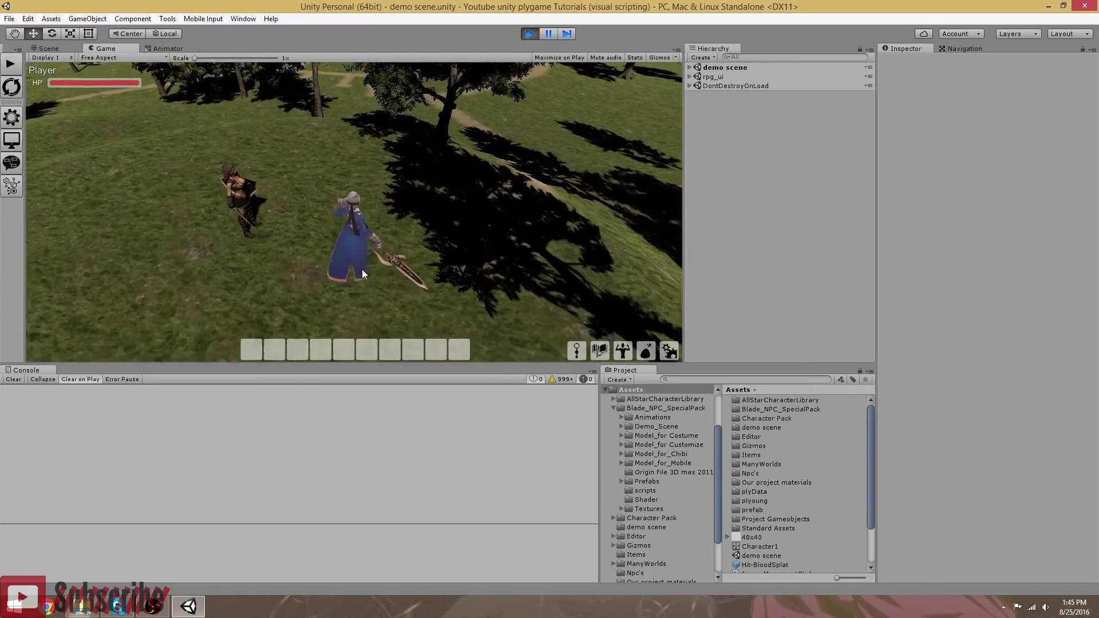
- Move the character back and sideways near the NPC and turn the camera to check the equipped sword
{"action": "key", "text": "s"}
{"action": "key", "text": "d"}
{"action": "key", "text": "a"}
{"action": "key", "text": "d"}
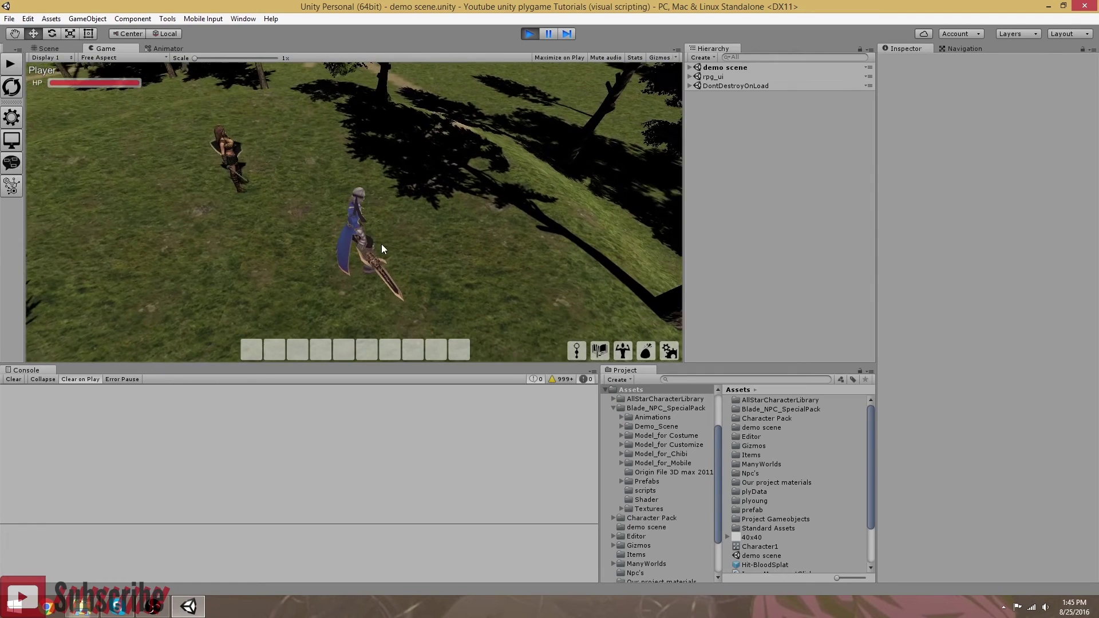
{"action": "right_click_drag", "start_coordinate": [382, 246], "coordinate": [390, 215]}
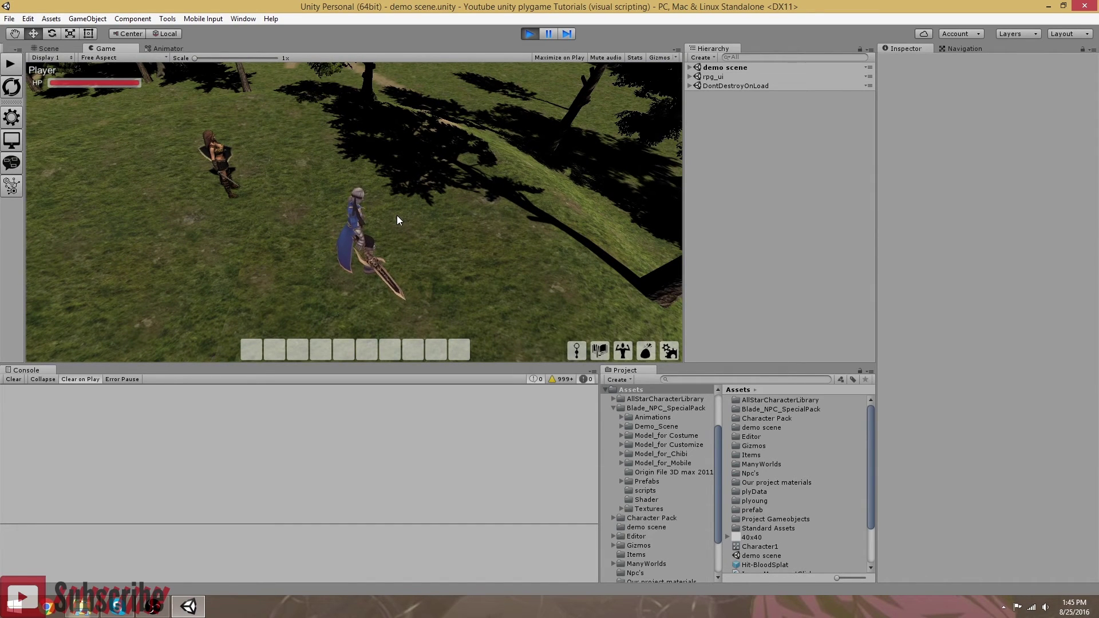
{"action": "right_click_drag", "start_coordinate": [399, 219], "coordinate": [445, 231]}
- Walk up to the NPC, talk to her and accept the quest with the reply "I shall return princess"
{"action": "key", "text": "w"}
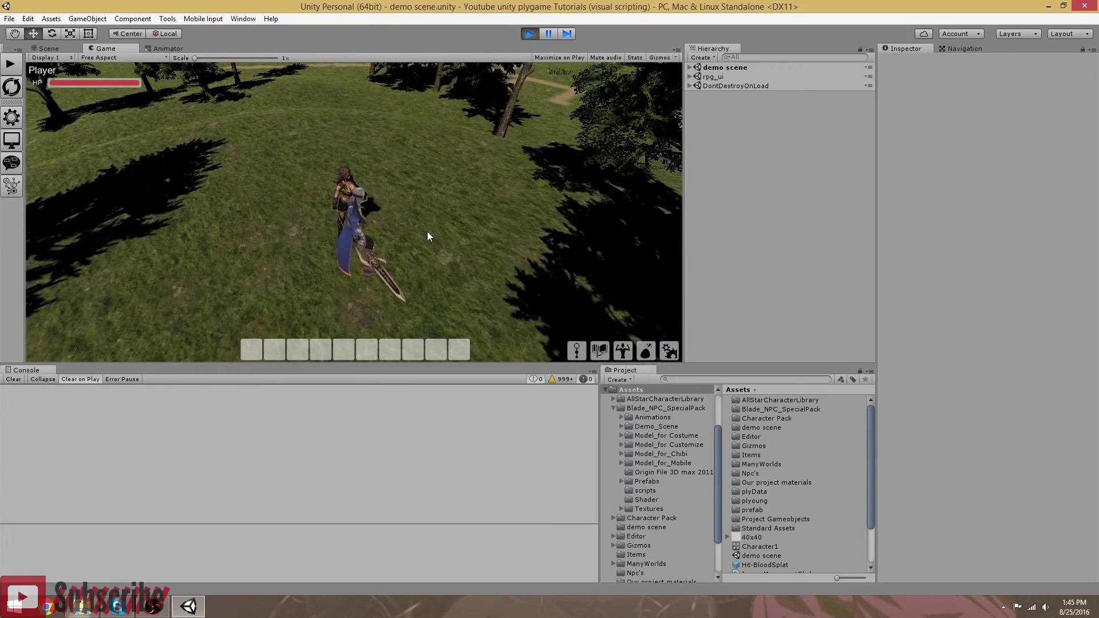
{"action": "key", "text": "e"}
{"action": "left_click", "coordinate": [354, 278]}
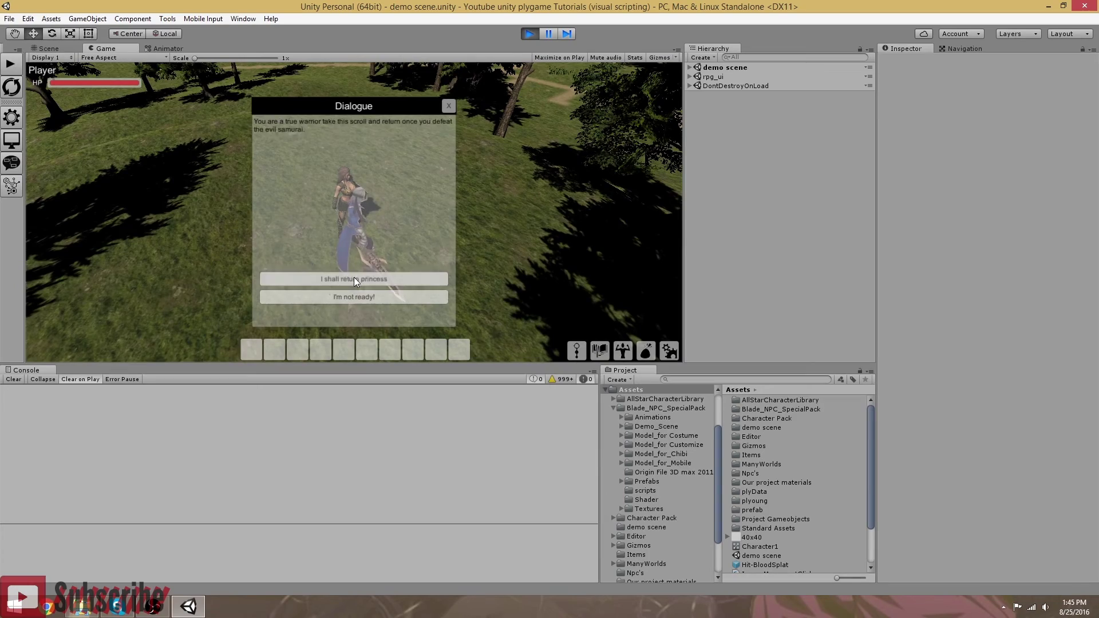
{"action": "left_click", "coordinate": [354, 279]}
- Walk the character around the hill away from the NPC and turn it with the sword in hand
{"action": "mouse_move", "coordinate": [354, 277]}
{"action": "right_mouse_down"}
{"action": "mouse_move", "coordinate": [430, 263]}
{"action": "mouse_move", "coordinate": [370, 263]}
{"action": "right_mouse_up"}
{"action": "key", "text": "w"}
{"action": "key", "text": "w"}
{"action": "key", "text": "w"}
{"action": "key", "text": "w"}
{"action": "key", "text": "w"}
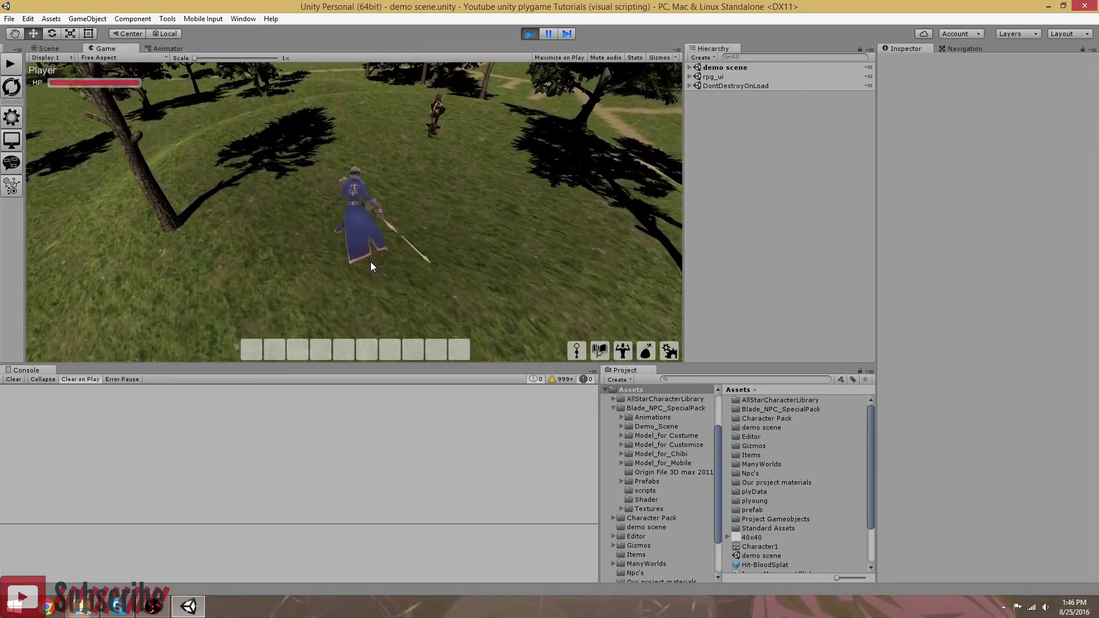
{"action": "key", "text": "d"}
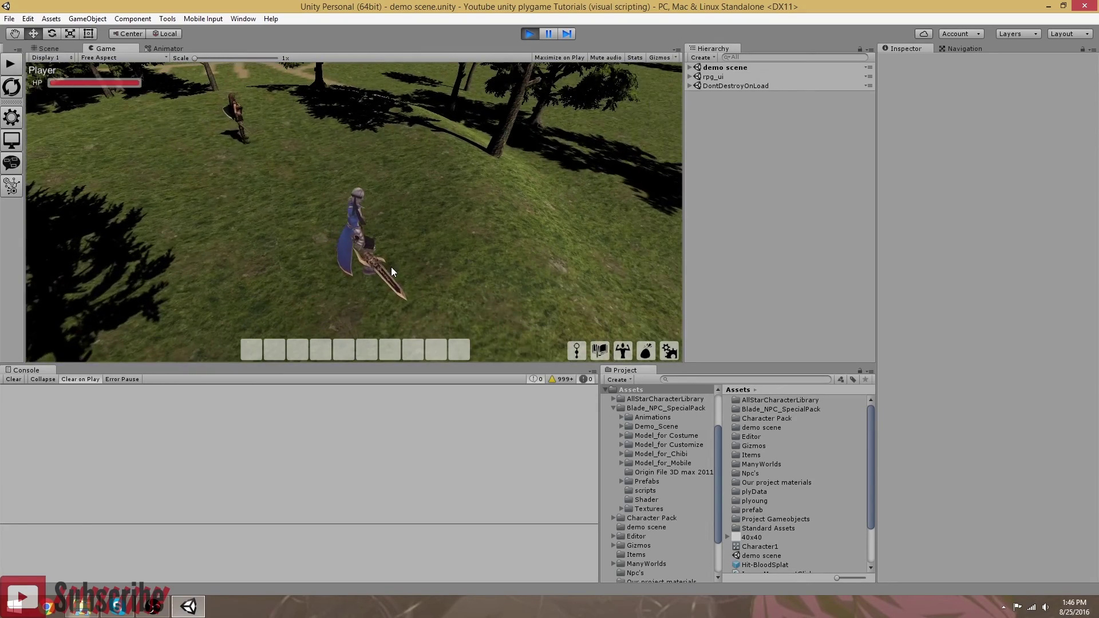
{"action": "key", "text": "d"}
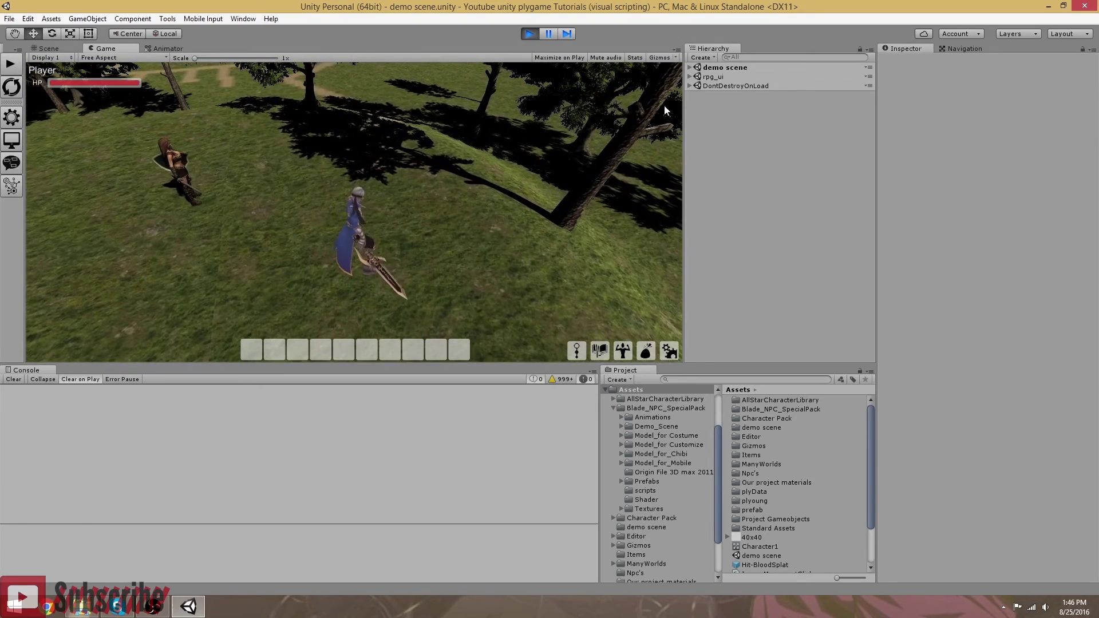
- Inspect the Items object in the running demo scene and check the contents of the character's bag
{"action": "left_click", "coordinate": [690, 67]}
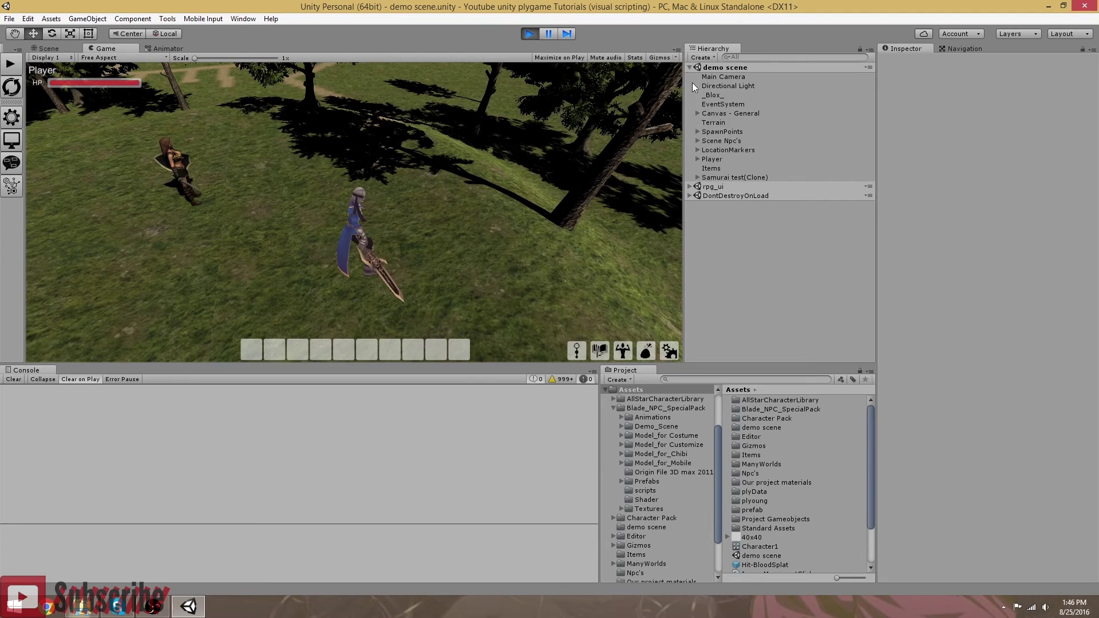
{"action": "left_click", "coordinate": [712, 168]}
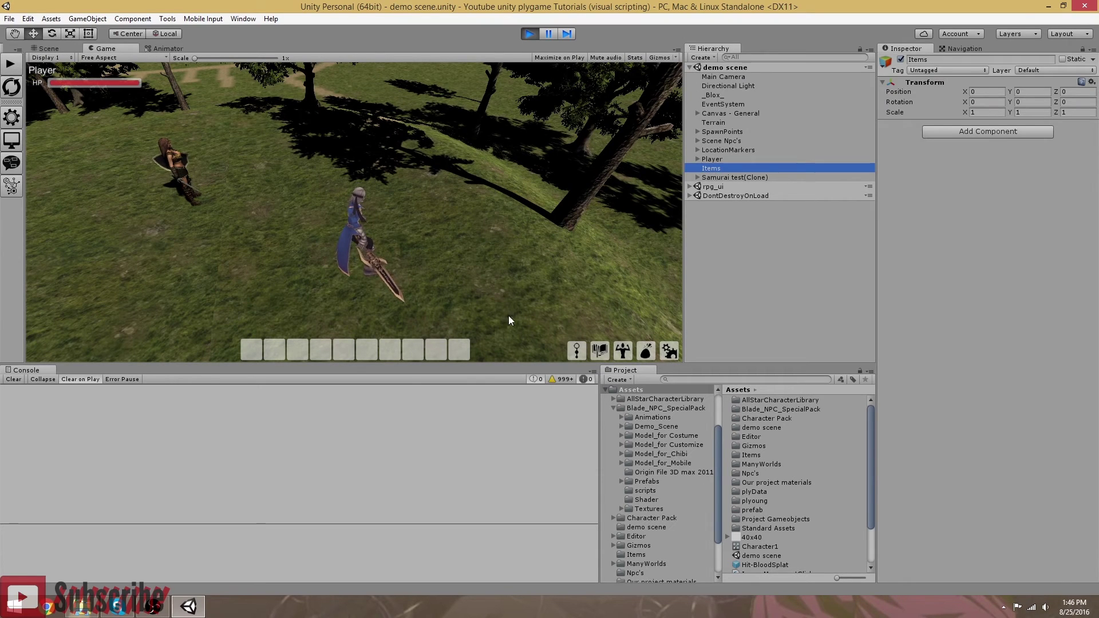
{"action": "left_click", "coordinate": [646, 351]}
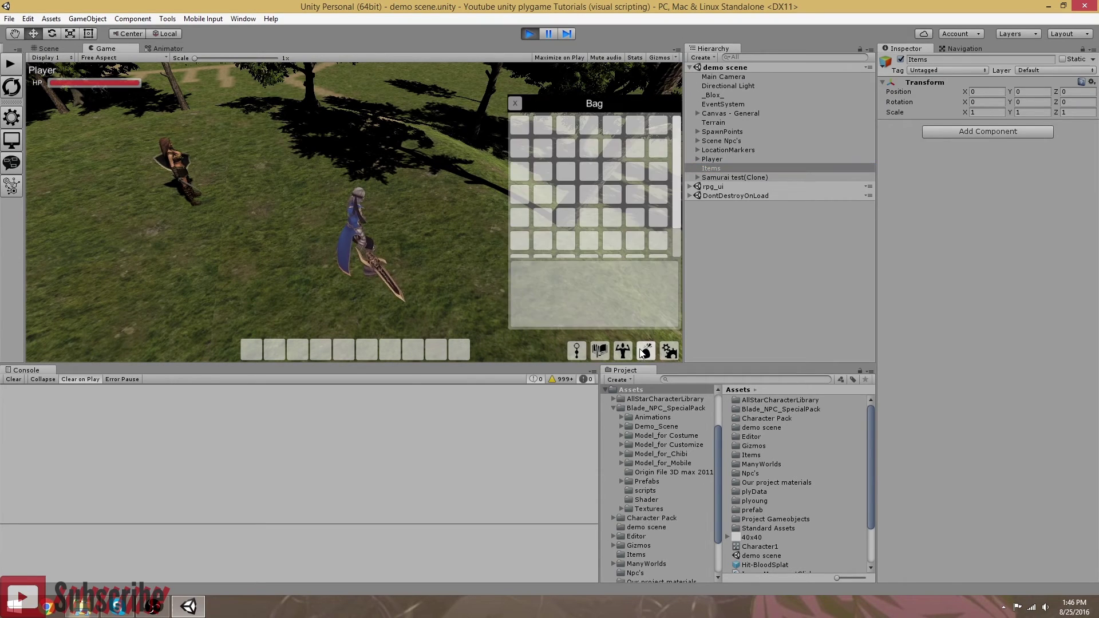
{"action": "left_click", "coordinate": [515, 104]}
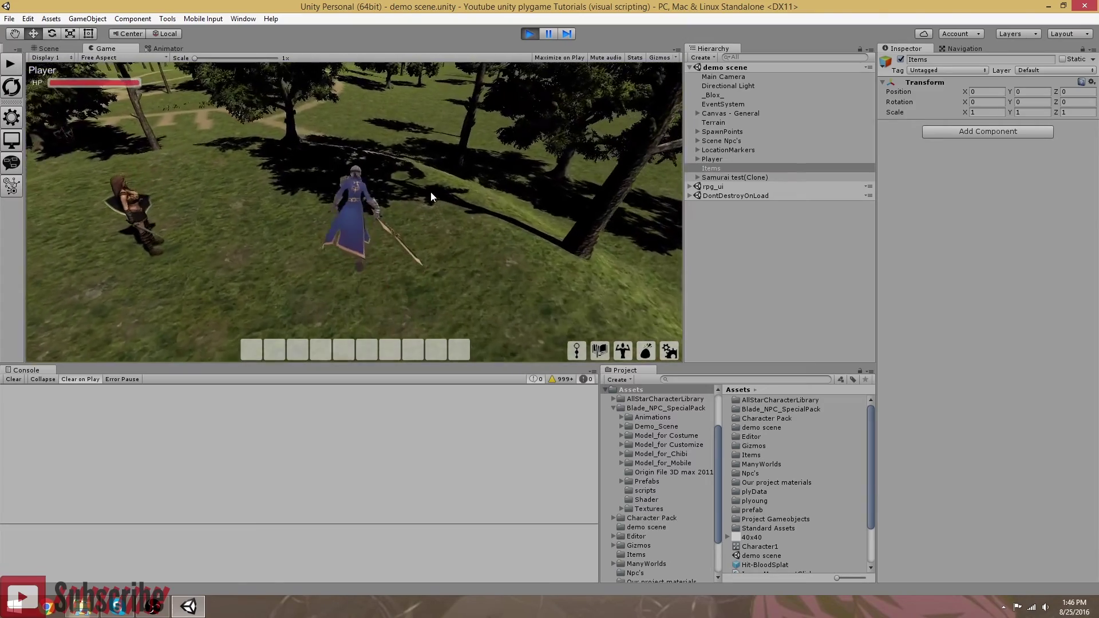
- Run the character down from the hill to the dirt path crossing
{"action": "key", "text": "w"}
{"action": "key", "text": "w"}
{"action": "mouse_move", "coordinate": [436, 186]}
{"action": "right_mouse_down"}
{"action": "mouse_move", "coordinate": [372, 191]}
{"action": "mouse_move", "coordinate": [436, 184]}
{"action": "mouse_move", "coordinate": [421, 182]}
{"action": "right_mouse_up"}
{"action": "key", "text": "w"}
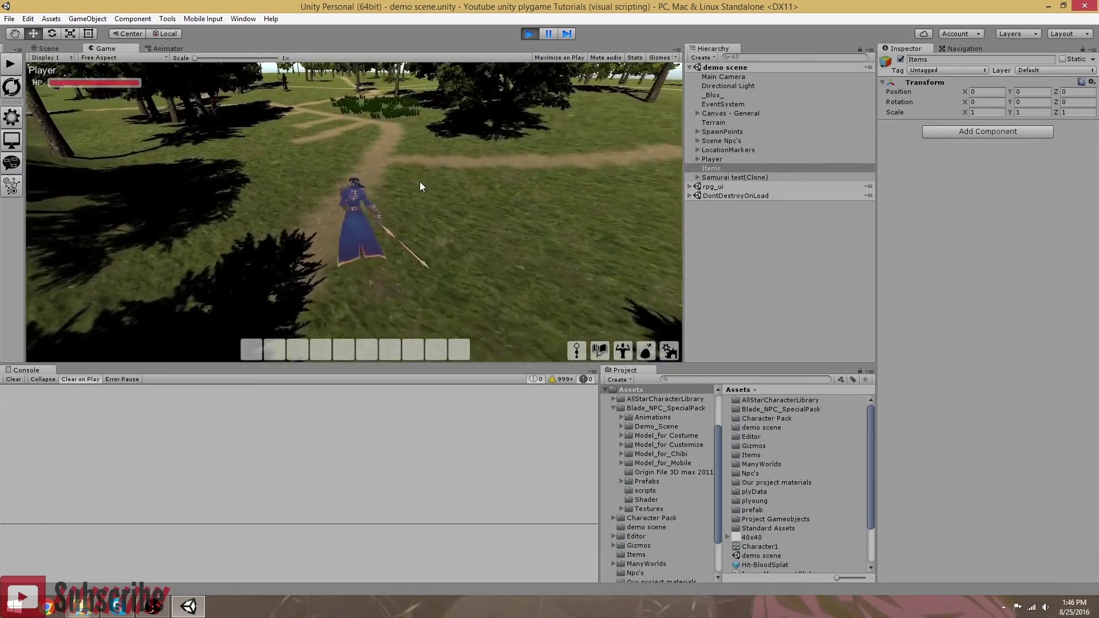
{"action": "key", "text": "w"}
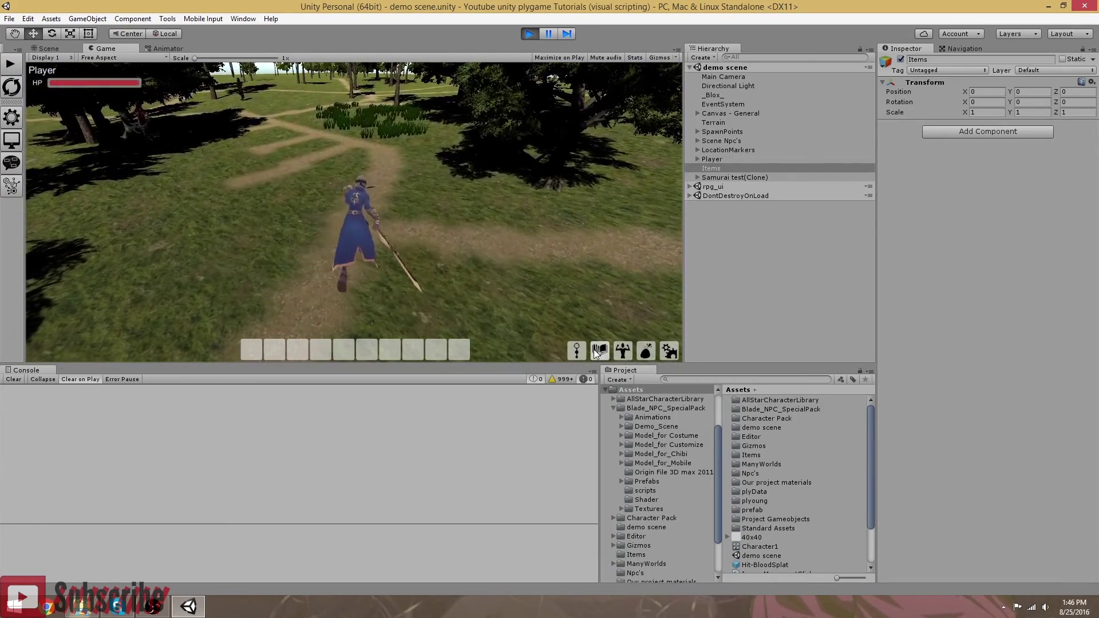
- Read the "Defeat the evil Samurai" entry in the quest log, then close the log
{"action": "left_click", "coordinate": [598, 350]}
{"action": "left_click", "coordinate": [270, 126]}
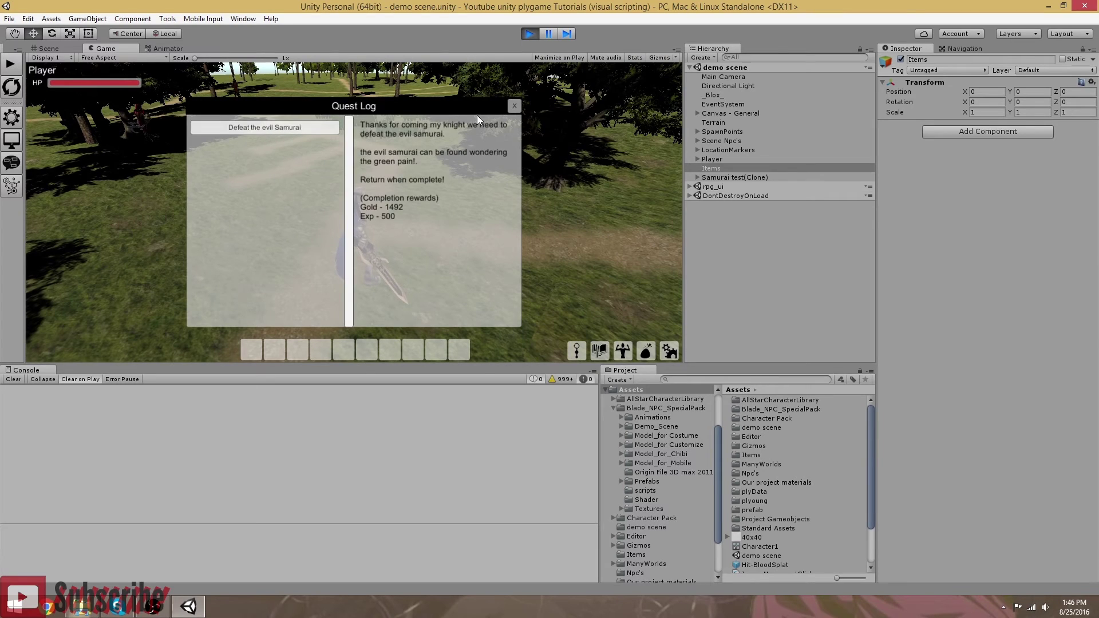
{"action": "left_click", "coordinate": [513, 107]}
- Save the progress with the accepted quest to Slot 1 and resume playing
{"action": "key", "text": "Escape"}
{"action": "left_click", "coordinate": [356, 188]}
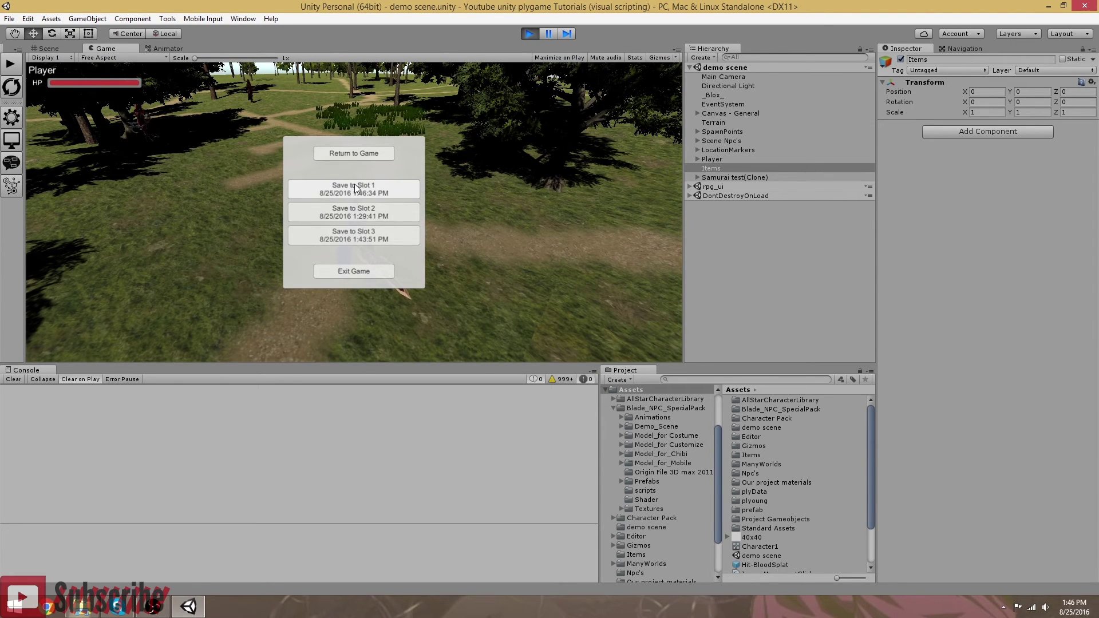
{"action": "left_click", "coordinate": [353, 152]}
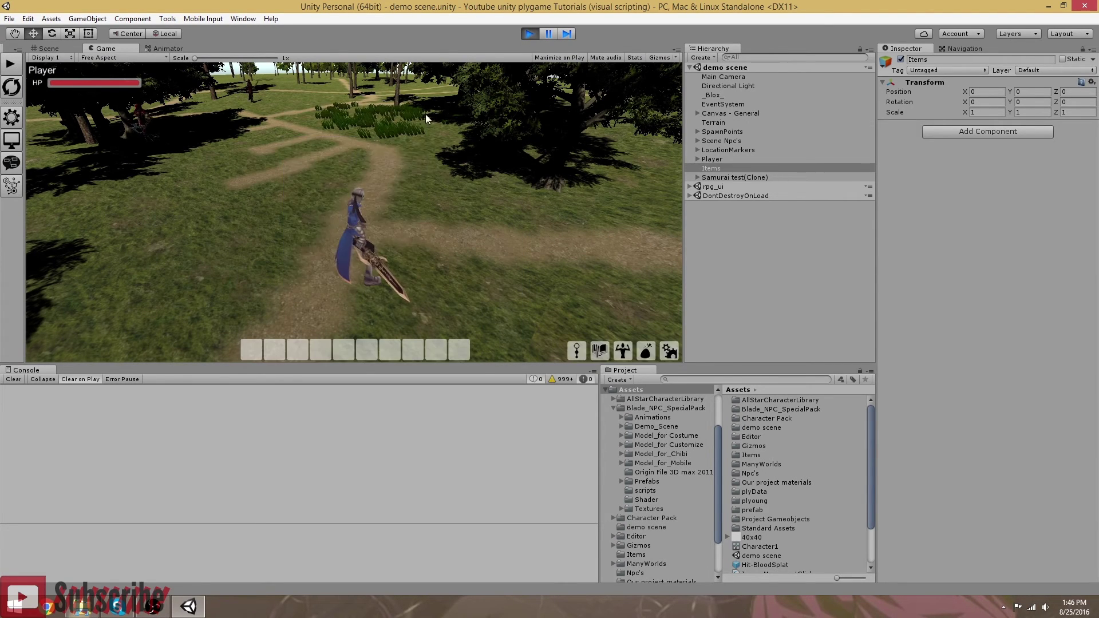
- Restart the game, continue from the Slot1 save and look around the loaded character
{"action": "left_click", "coordinate": [531, 33]}
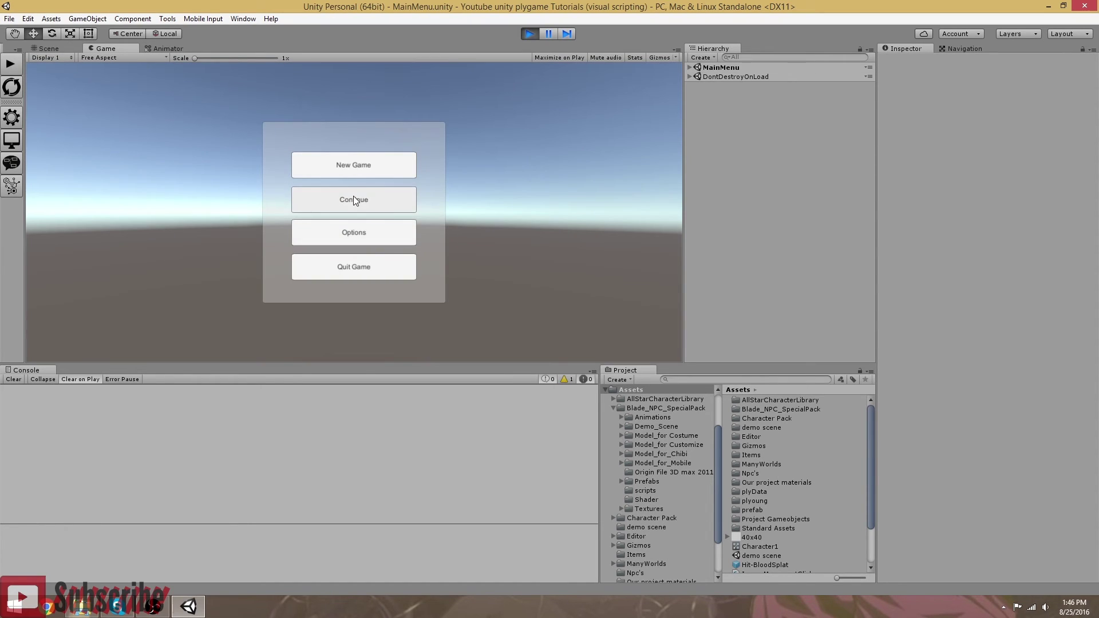
{"action": "left_click", "coordinate": [353, 195]}
{"action": "left_click", "coordinate": [354, 174]}
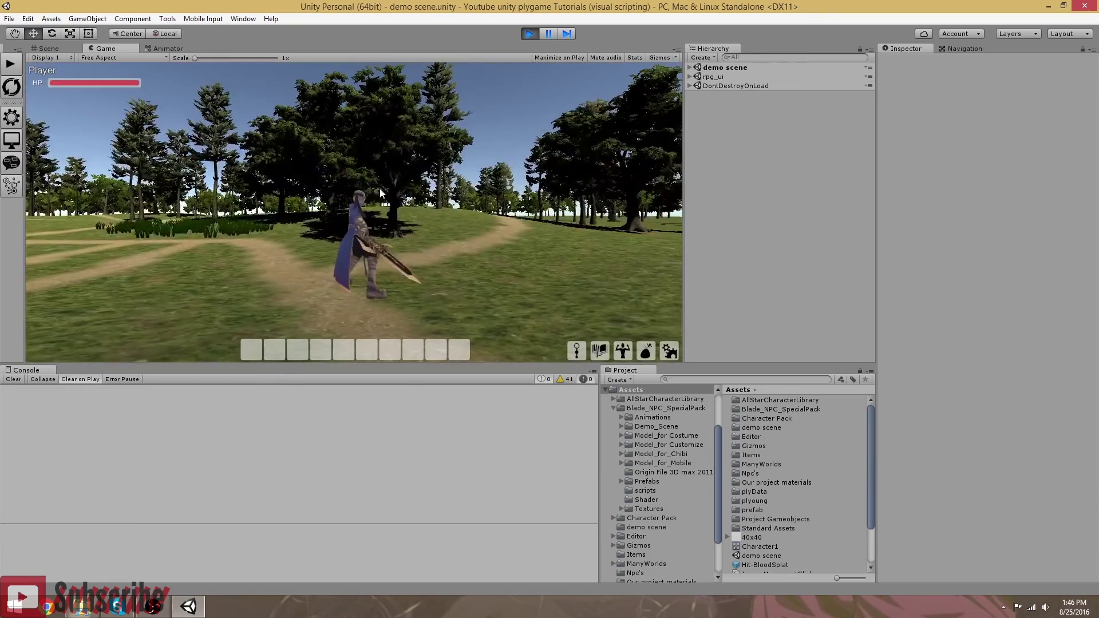
{"action": "mouse_move", "coordinate": [468, 242]}
{"action": "right_mouse_down"}
{"action": "mouse_move", "coordinate": [450, 256]}
{"action": "mouse_move", "coordinate": [469, 239]}
{"action": "right_mouse_up"}
{"action": "mouse_move", "coordinate": [476, 198]}
{"action": "right_mouse_down"}
{"action": "mouse_move", "coordinate": [474, 214]}
{"action": "mouse_move", "coordinate": [472, 190]}
{"action": "right_mouse_up"}
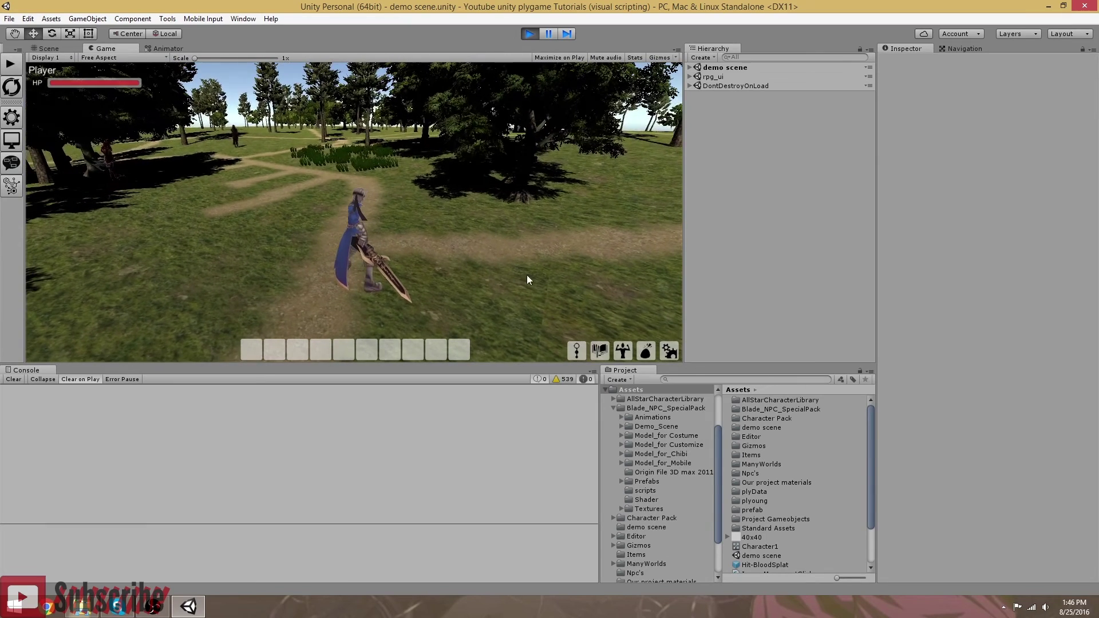
- Check the quest log of the reloaded game for the "Defeat the evil Samurai" quest and close it
{"action": "left_click", "coordinate": [600, 351]}
{"action": "left_click", "coordinate": [264, 126]}
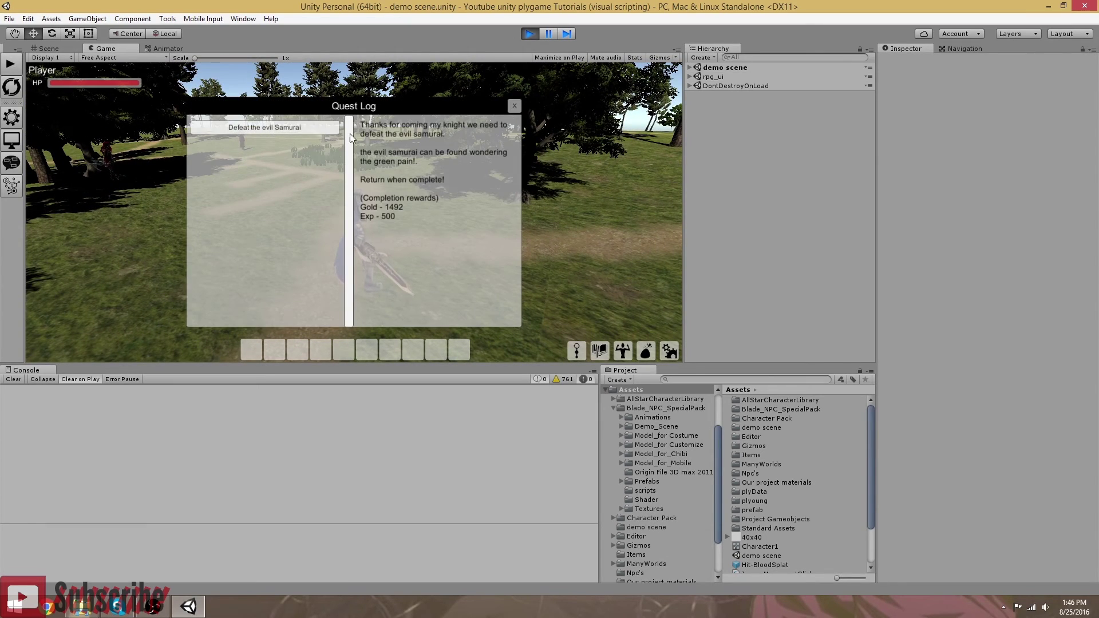
{"action": "left_click", "coordinate": [514, 105]}
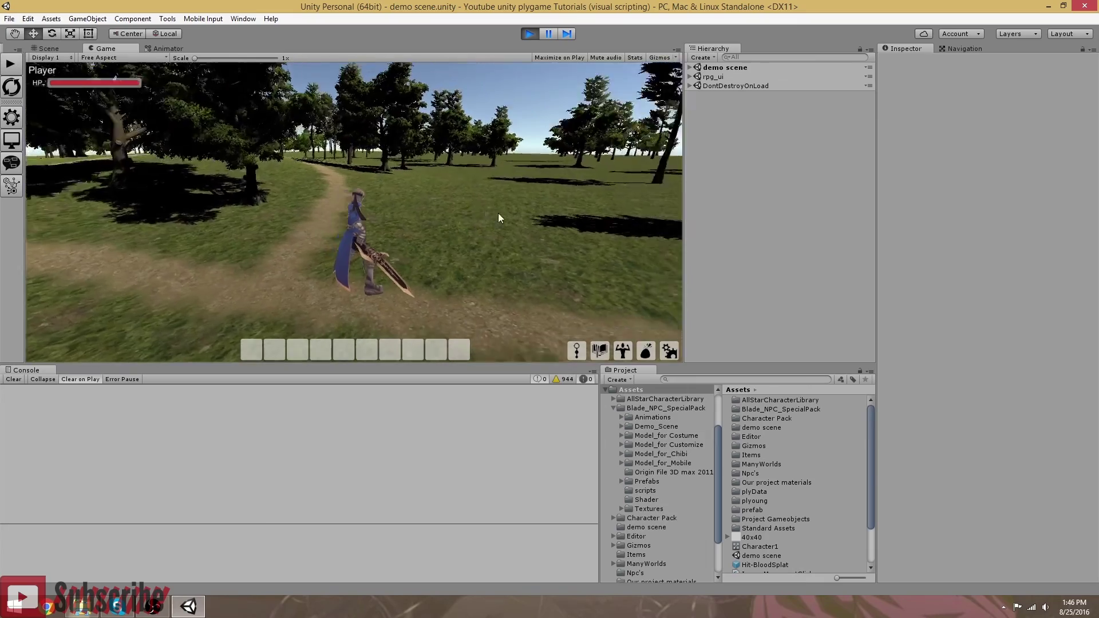
- Walk the character to the grass near the path fork, save the progress to Slot 1 and resume playing
{"action": "right_click_drag", "start_coordinate": [500, 232], "coordinate": [451, 206]}
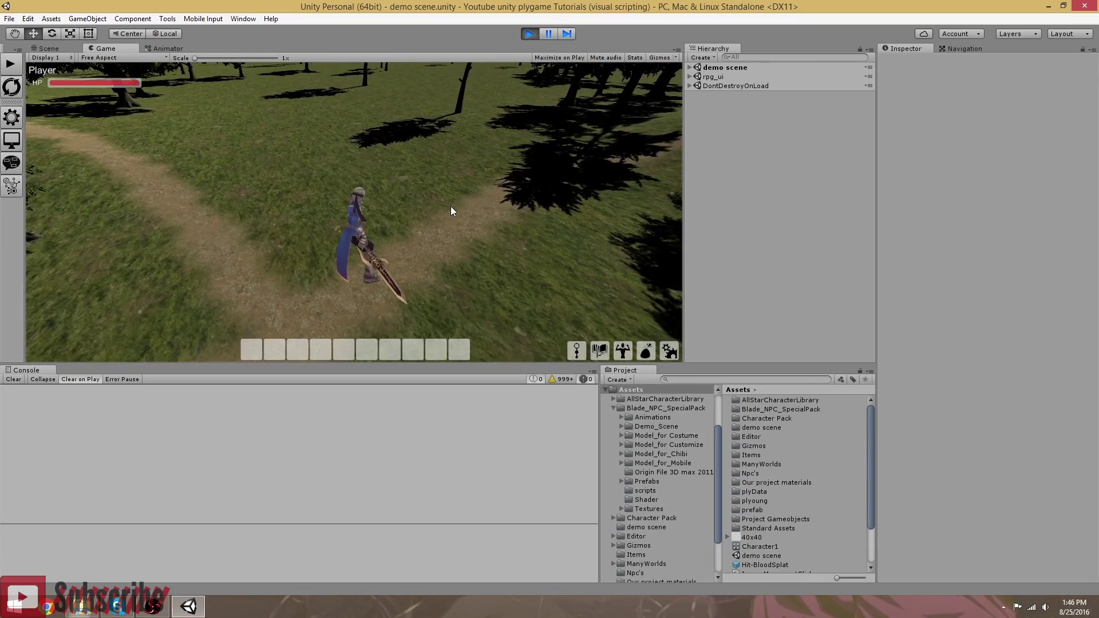
{"action": "key", "text": "w"}
{"action": "right_click_drag", "start_coordinate": [449, 185], "coordinate": [407, 192]}
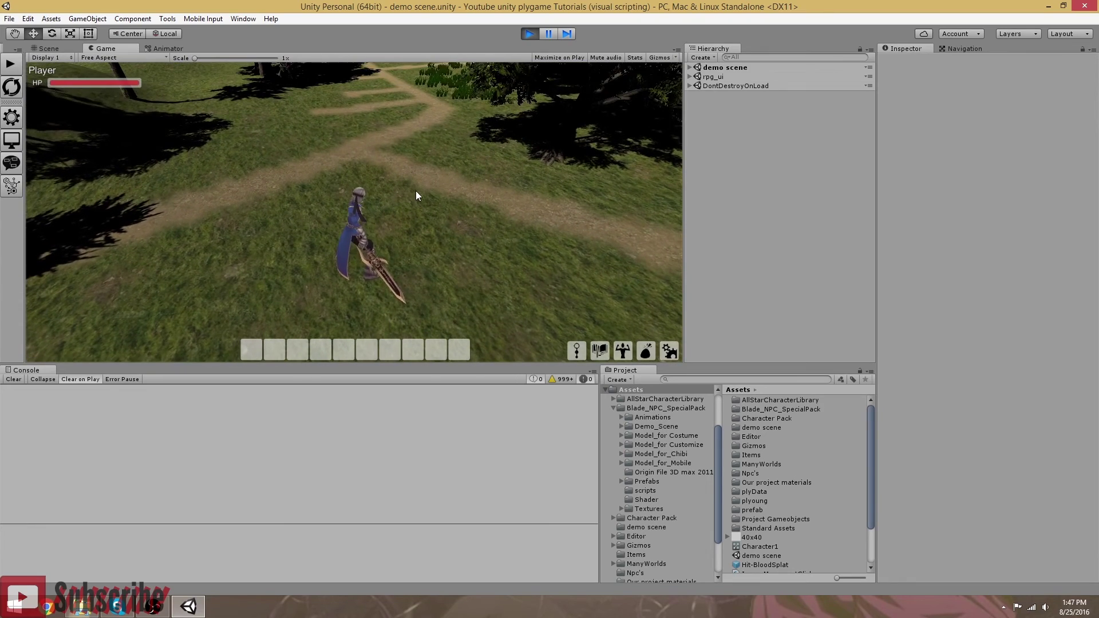
{"action": "key", "text": "s"}
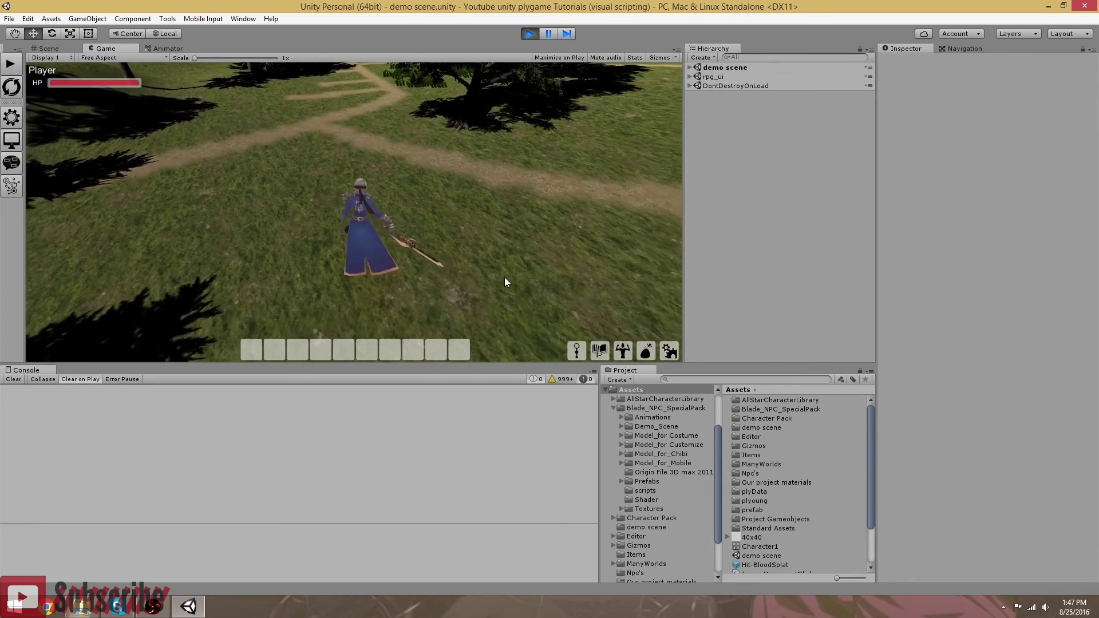
{"action": "left_click", "coordinate": [675, 357]}
{"action": "left_click", "coordinate": [352, 192]}
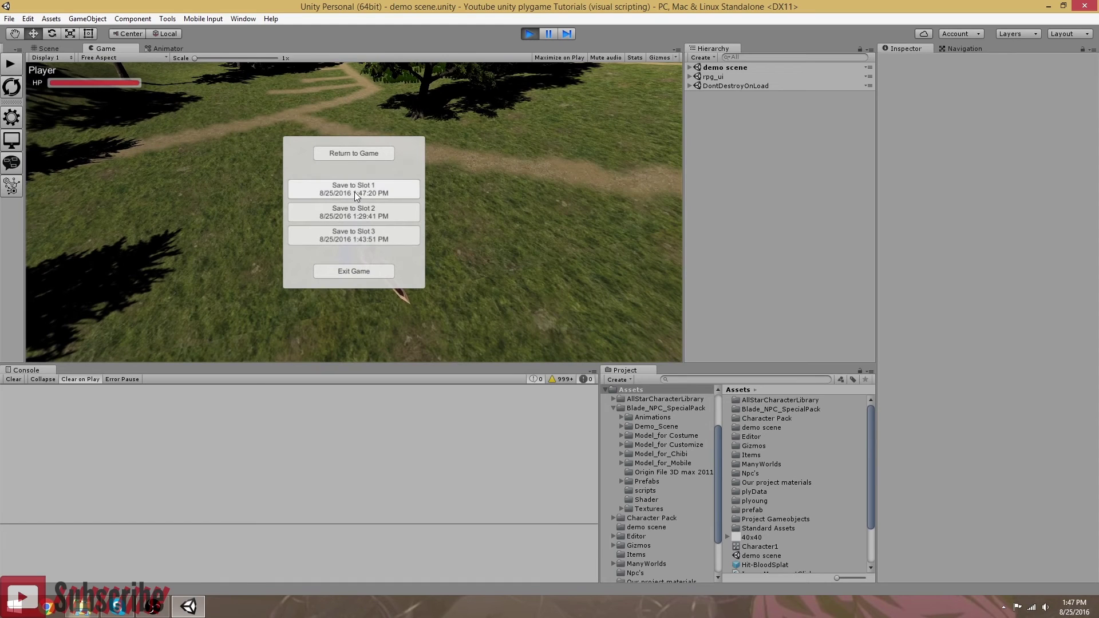
{"action": "left_click", "coordinate": [358, 152]}
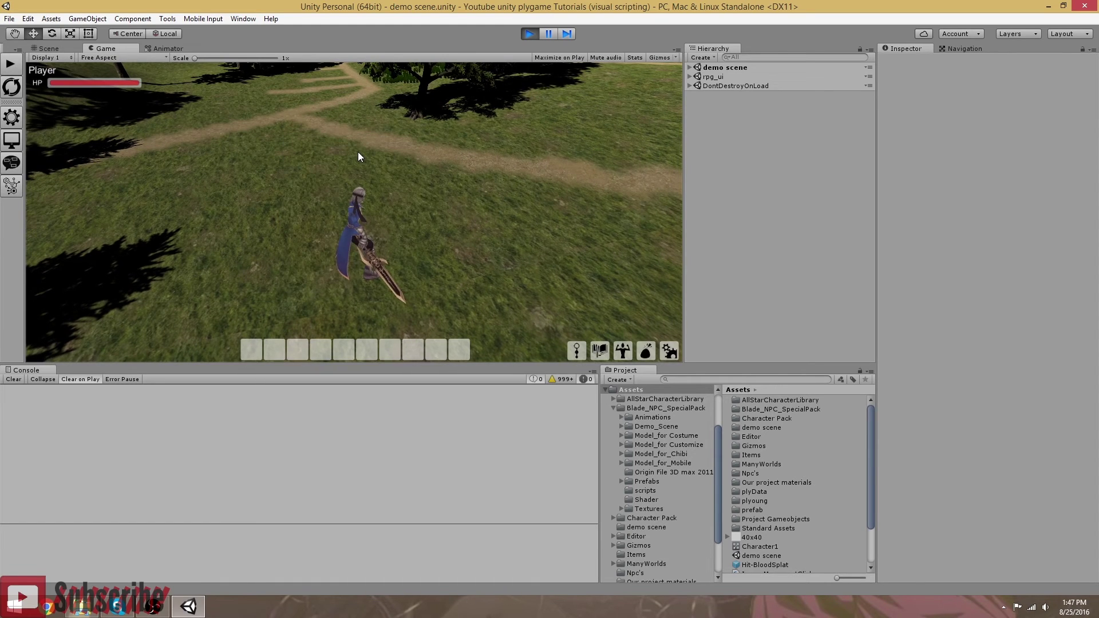
- Stop the running game, restart it from the main menu and continue from the Slot1 save
{"action": "left_click", "coordinate": [529, 34]}
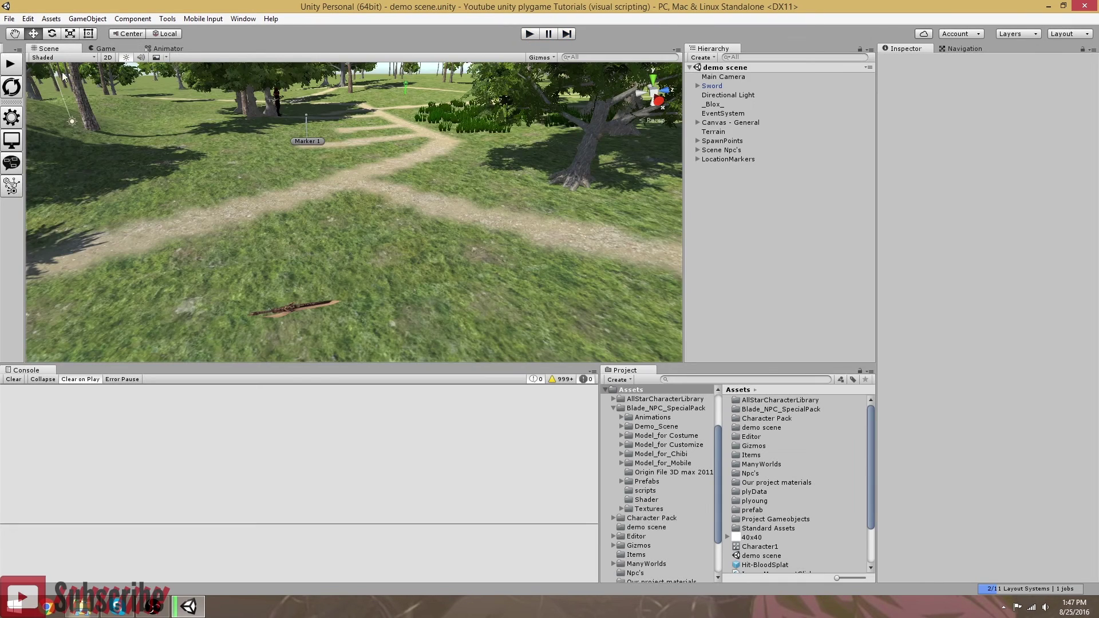
{"action": "left_click", "coordinate": [11, 66]}
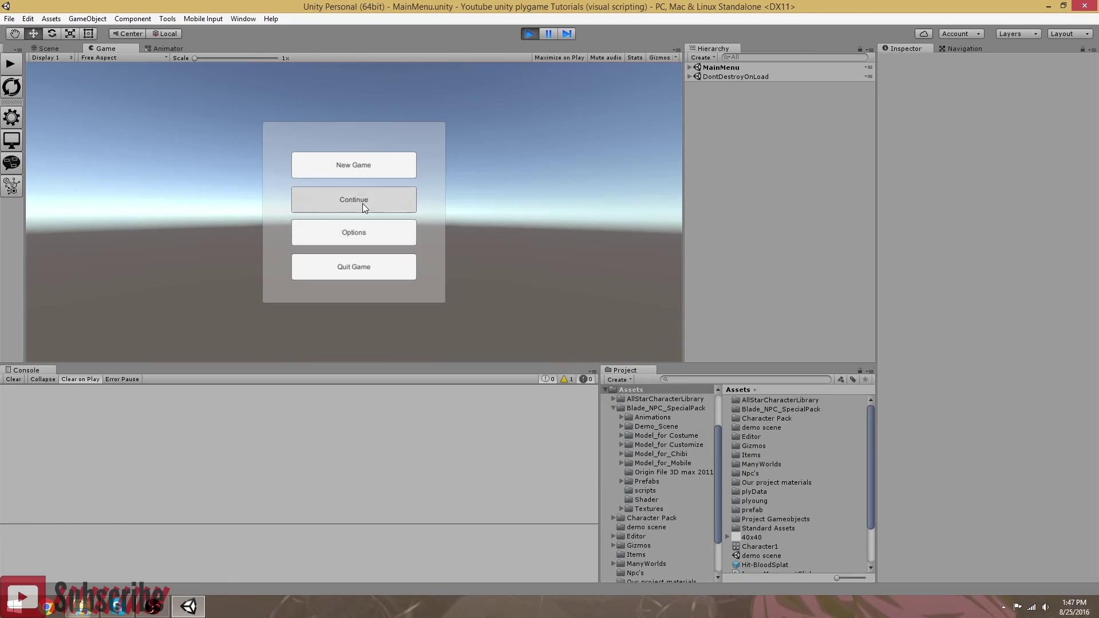
{"action": "left_click", "coordinate": [363, 202]}
{"action": "left_click", "coordinate": [352, 174]}
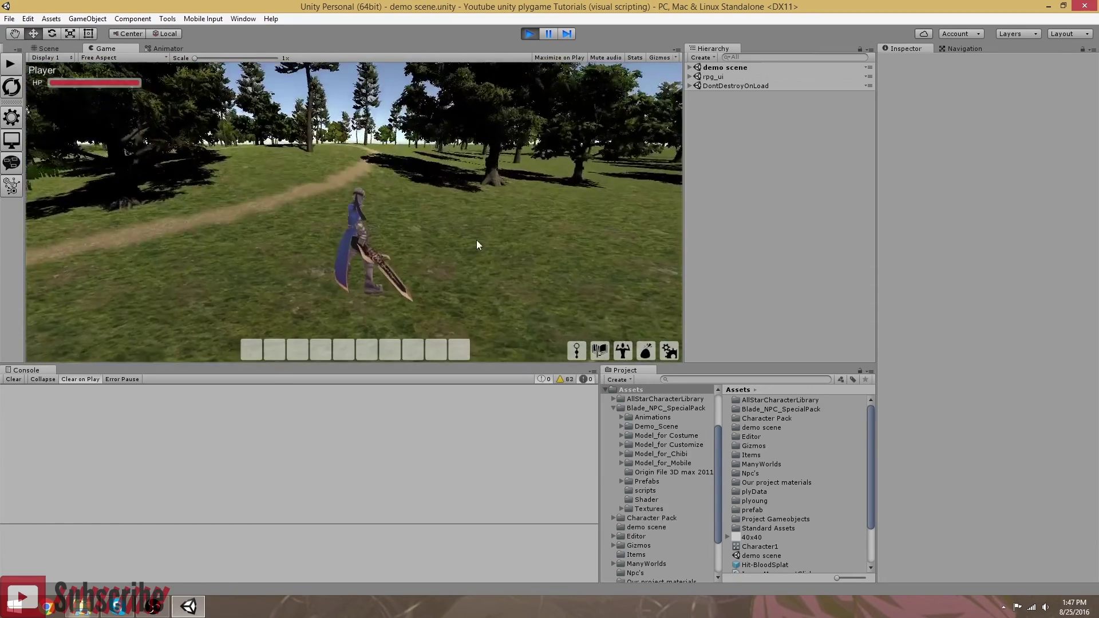
- Walk the loaded character to a different spot among the trees and save the progress to Slot 3
{"action": "key", "text": "w"}
{"action": "right_click_drag", "start_coordinate": [446, 261], "coordinate": [308, 133]}
{"action": "key", "text": "Escape"}
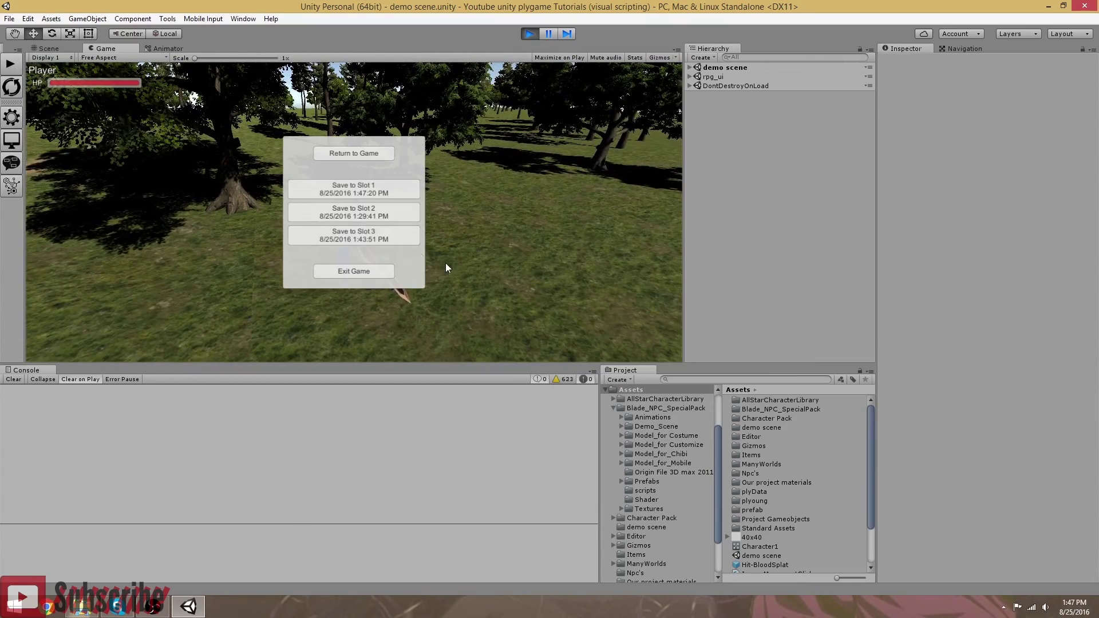
- Restart the game, continue from the Slot3 save and walk the loaded character a short distance
{"action": "left_click", "coordinate": [531, 34]}
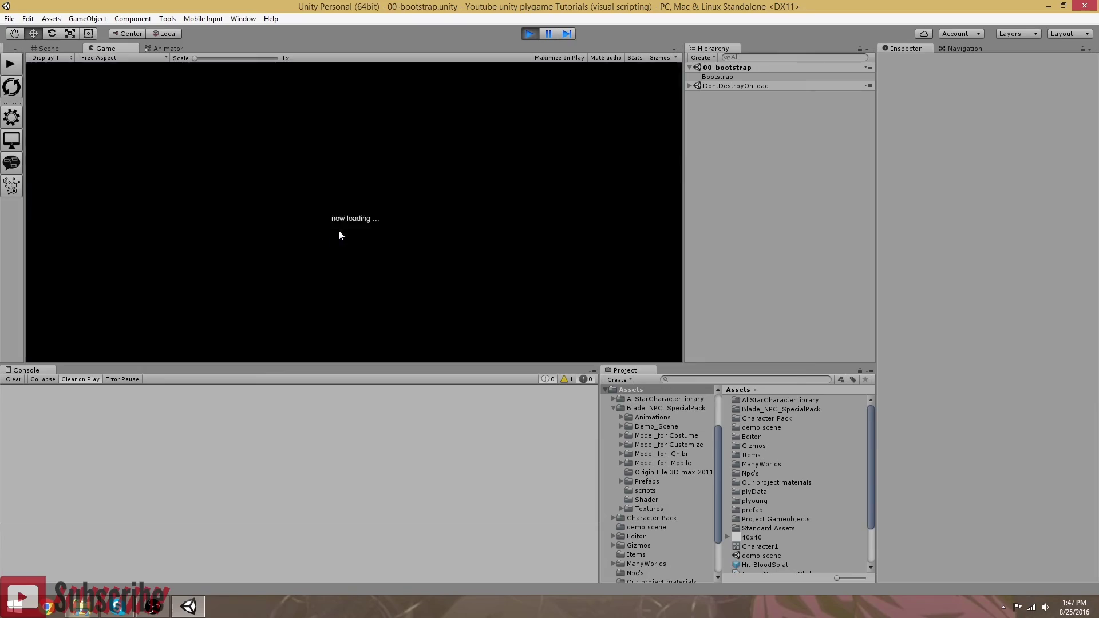
{"action": "left_click", "coordinate": [364, 201]}
{"action": "left_click", "coordinate": [349, 263]}
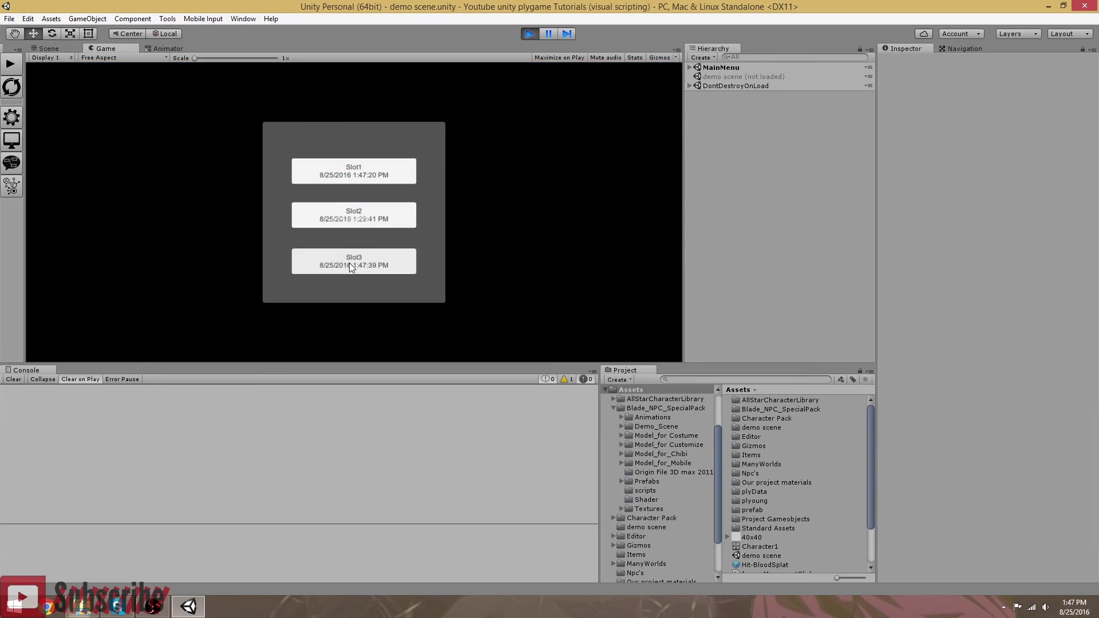
{"action": "right_click_drag", "start_coordinate": [480, 228], "coordinate": [448, 259]}
{"action": "key", "text": "w"}
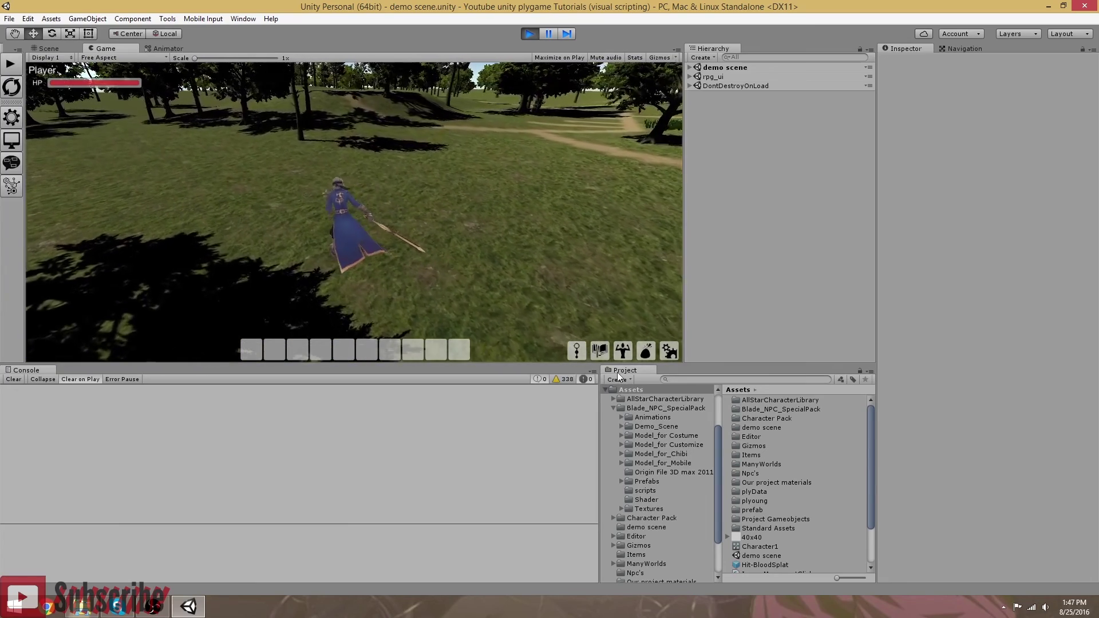
- Read the "Defeat the evil Samurai" entry in the quest log of the Slot3 save and close the log
{"action": "left_click", "coordinate": [600, 351]}
{"action": "left_click", "coordinate": [258, 128]}
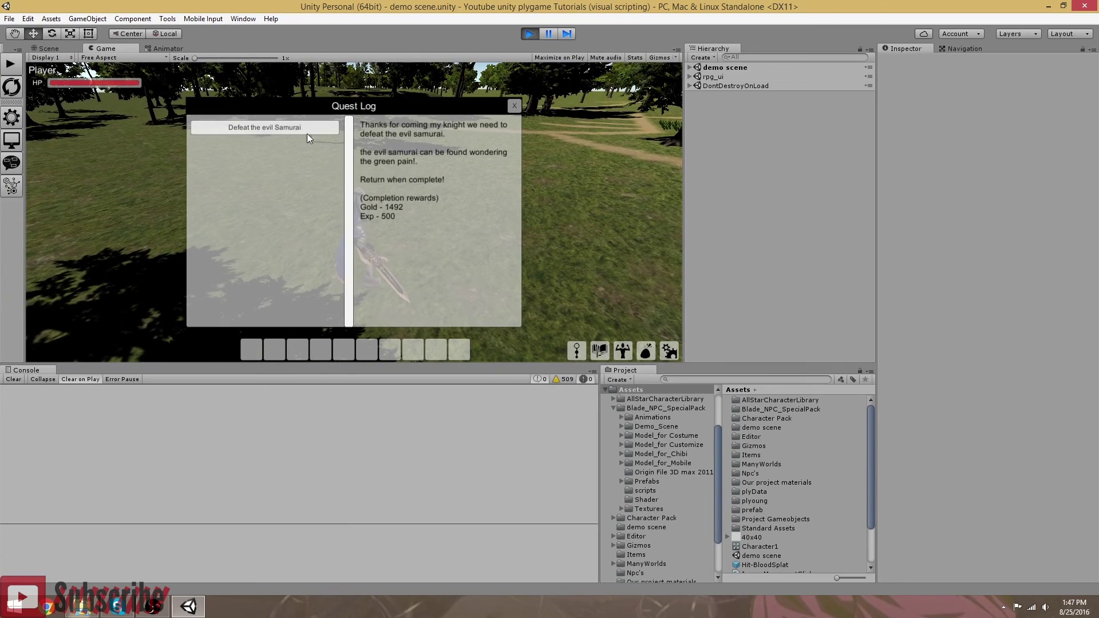
{"action": "left_click", "coordinate": [513, 105]}
- Walk the character to another place, save the progress to Slot 2 and return to the game
{"action": "right_click_drag", "start_coordinate": [449, 178], "coordinate": [452, 252]}
{"action": "key", "text": "w"}
{"action": "key", "text": "Escape"}
{"action": "left_click", "coordinate": [367, 212]}
{"action": "left_click", "coordinate": [354, 154]}
- Restart the game from the main menu and continue from the Slot2 save
{"action": "left_click", "coordinate": [528, 34]}
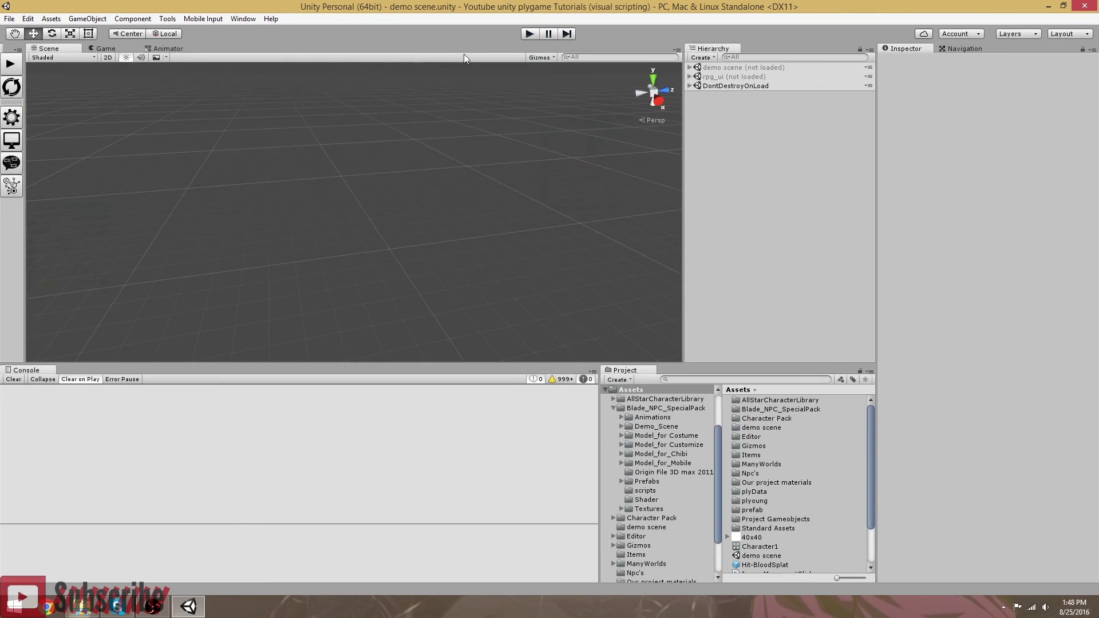
{"action": "left_click", "coordinate": [13, 66]}
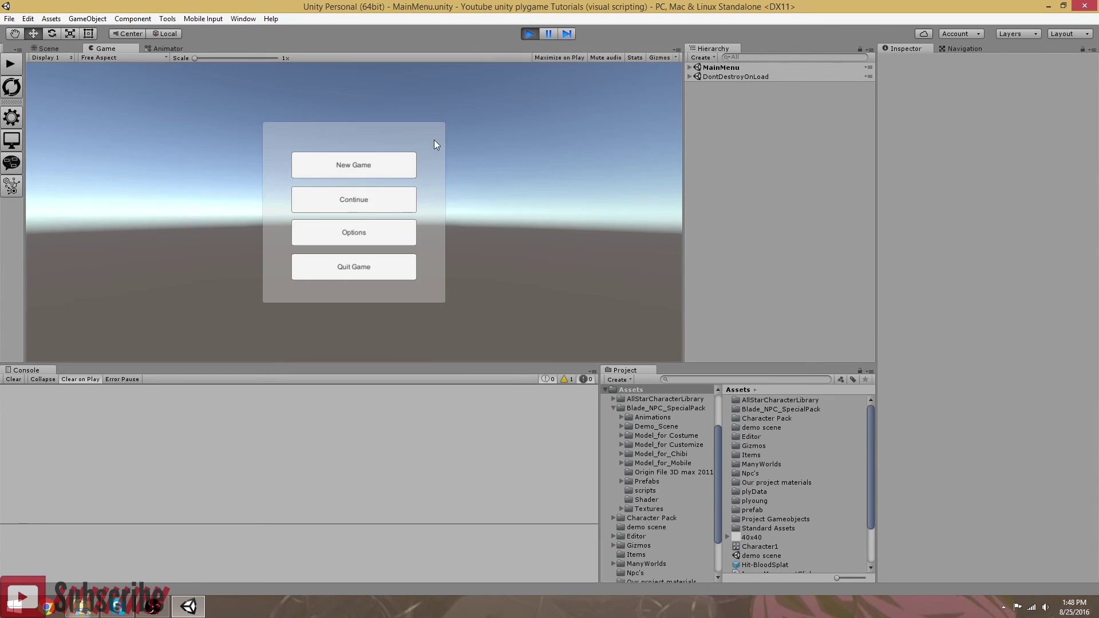
{"action": "left_click", "coordinate": [379, 207]}
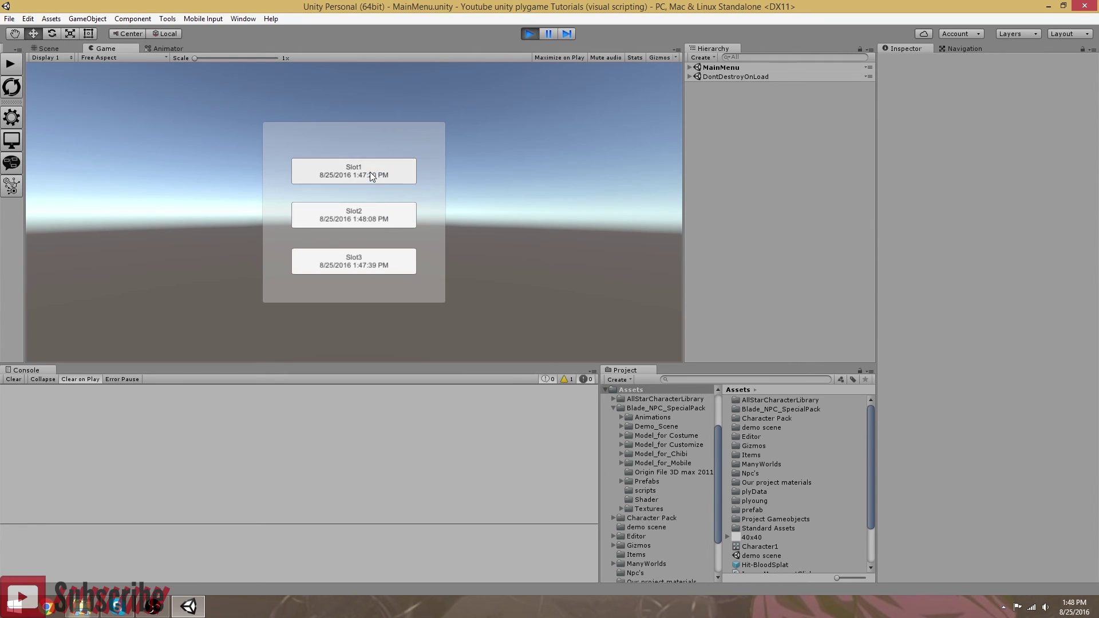
{"action": "left_click", "coordinate": [365, 215]}
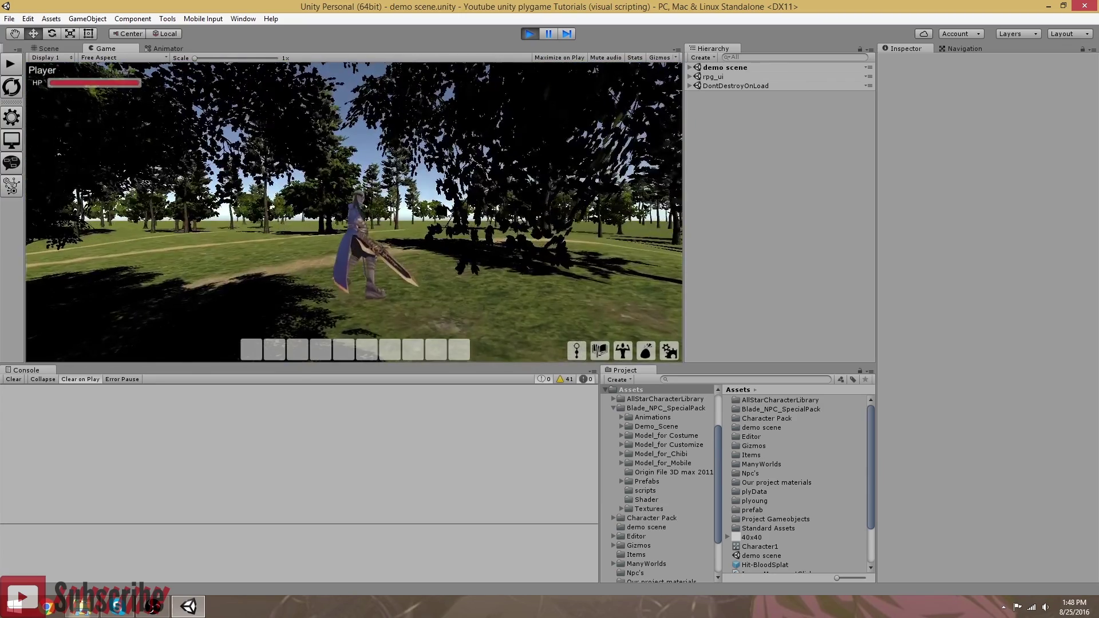
- Walk the character from the Slot2 position through the trees to the path fork, and stop the running game
{"action": "key", "text": "w"}
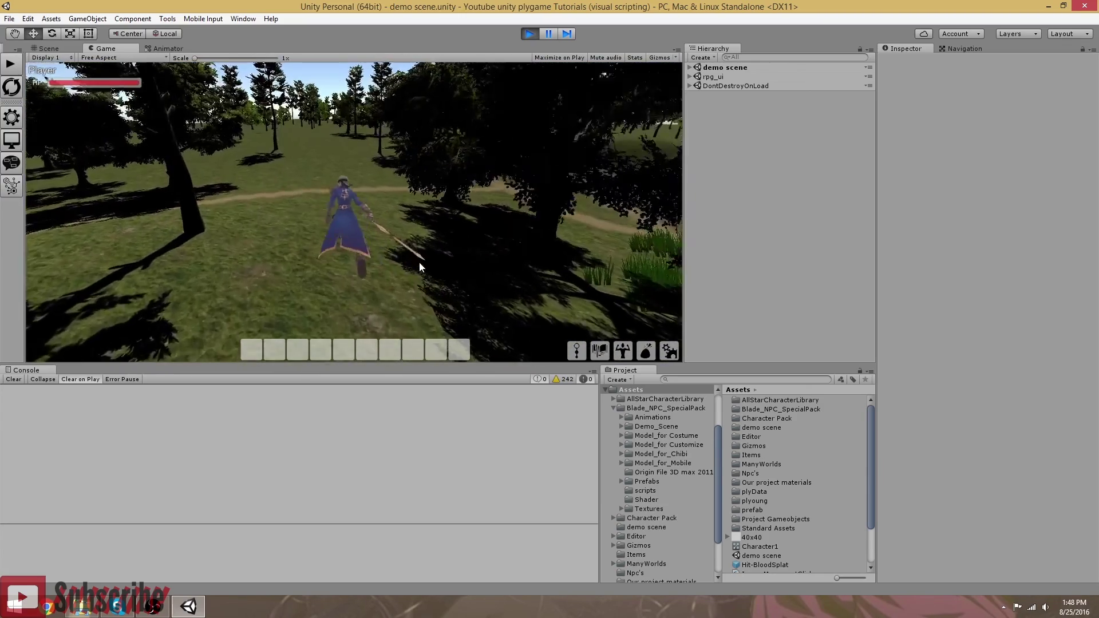
{"action": "key", "text": "w"}
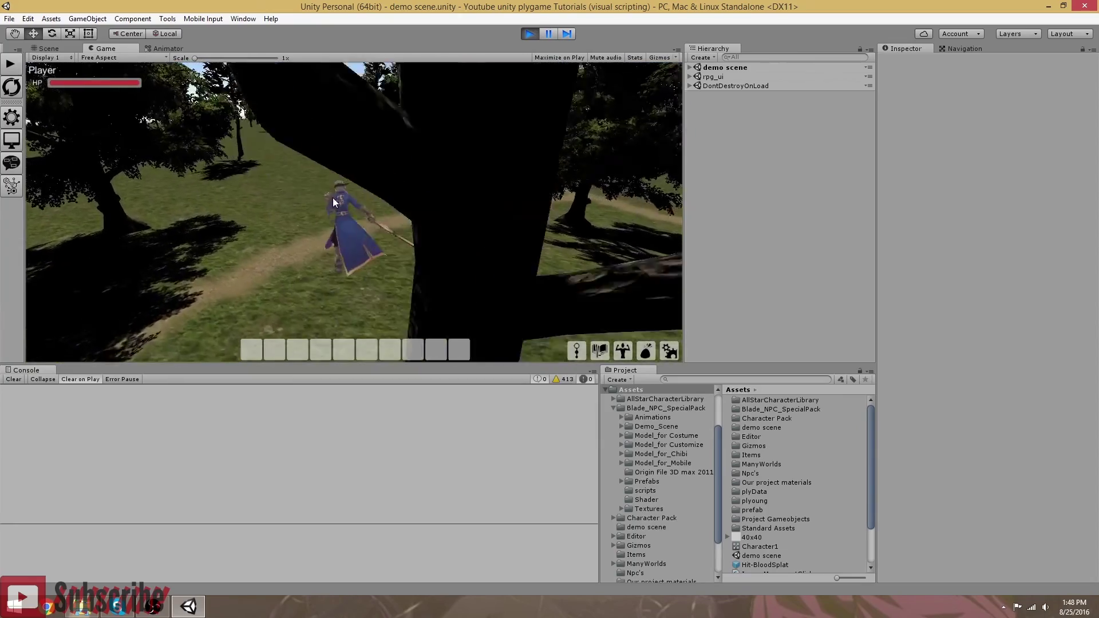
{"action": "key", "text": "w"}
{"action": "key", "text": "a"}
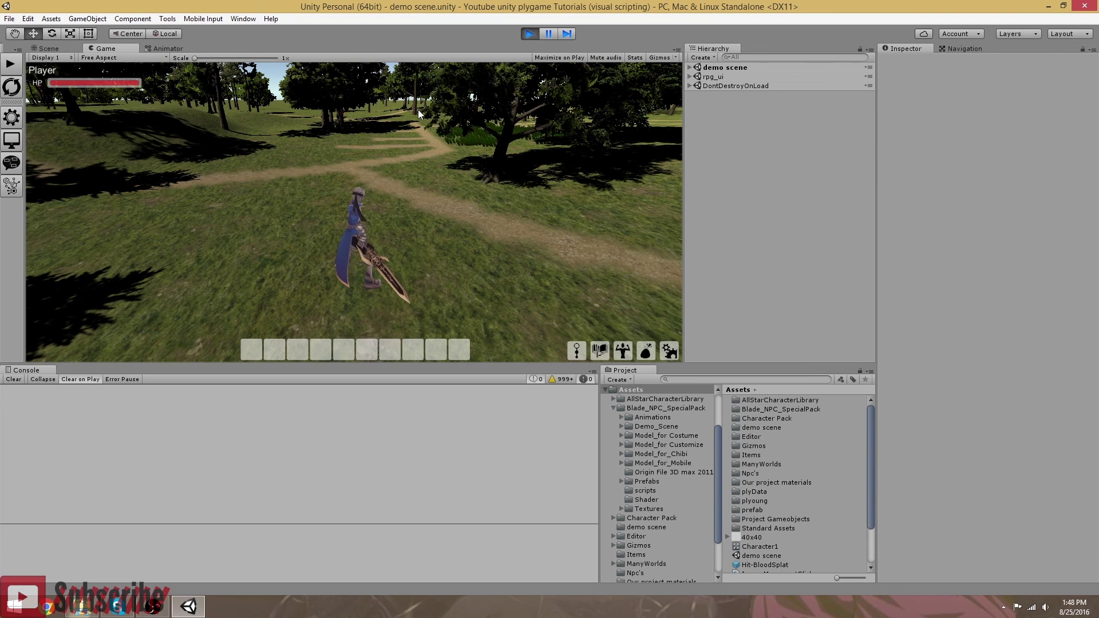
{"action": "left_click", "coordinate": [529, 34]}
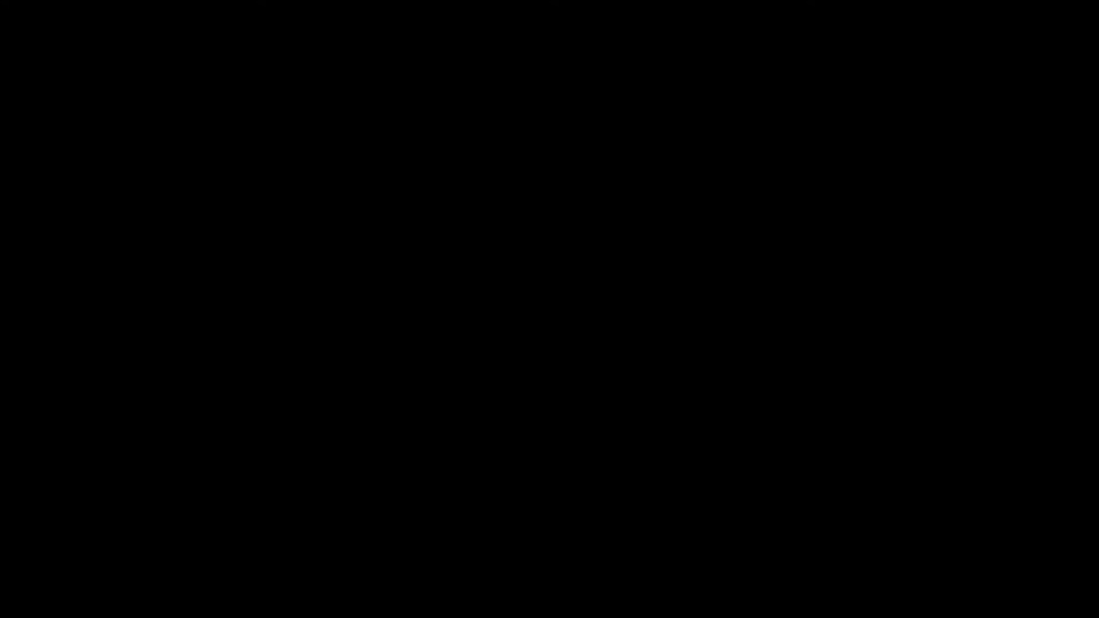